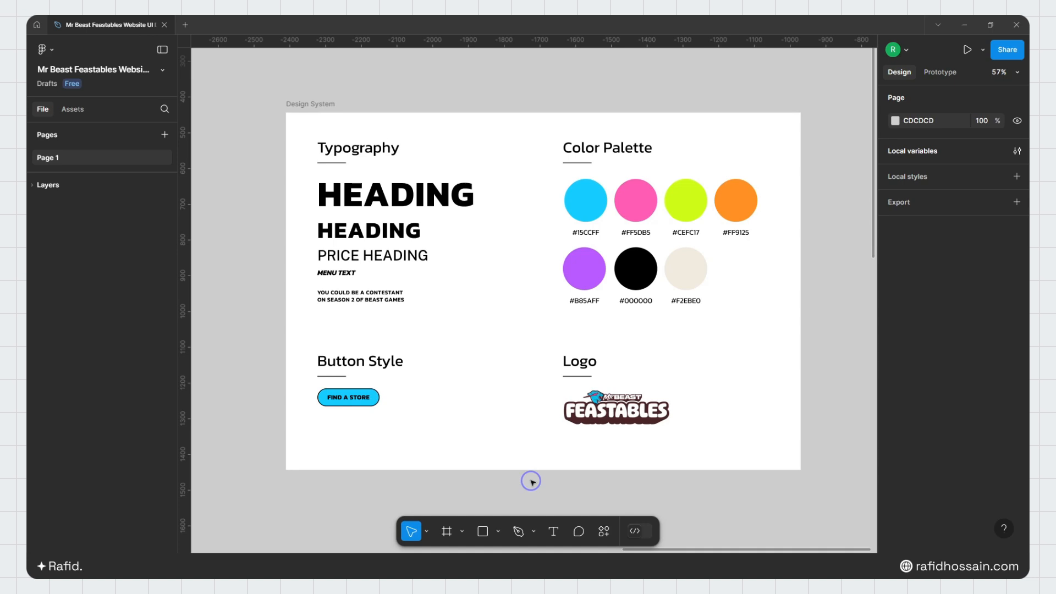
# Step: Create a MacBook Pro 14" frame beside the Design System frame and align their top edges
pyautogui.scroll(-2, 467, 467)
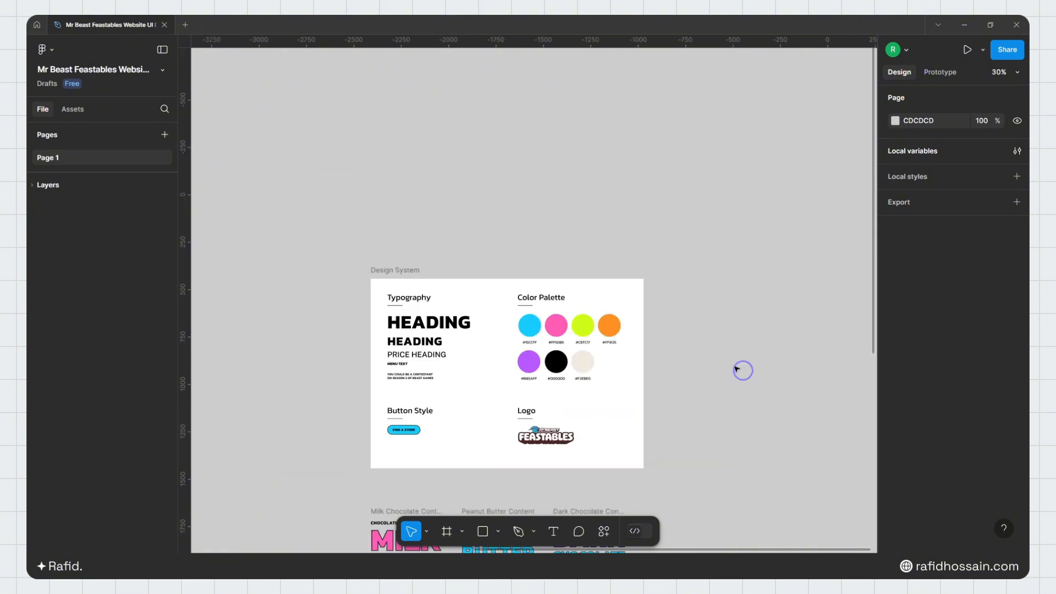
pyautogui.scroll(-2, 382, 309)
pyautogui.scroll(3, 634, 358)
pyautogui.scroll(2, 634, 358)
pyautogui.click(447, 531)
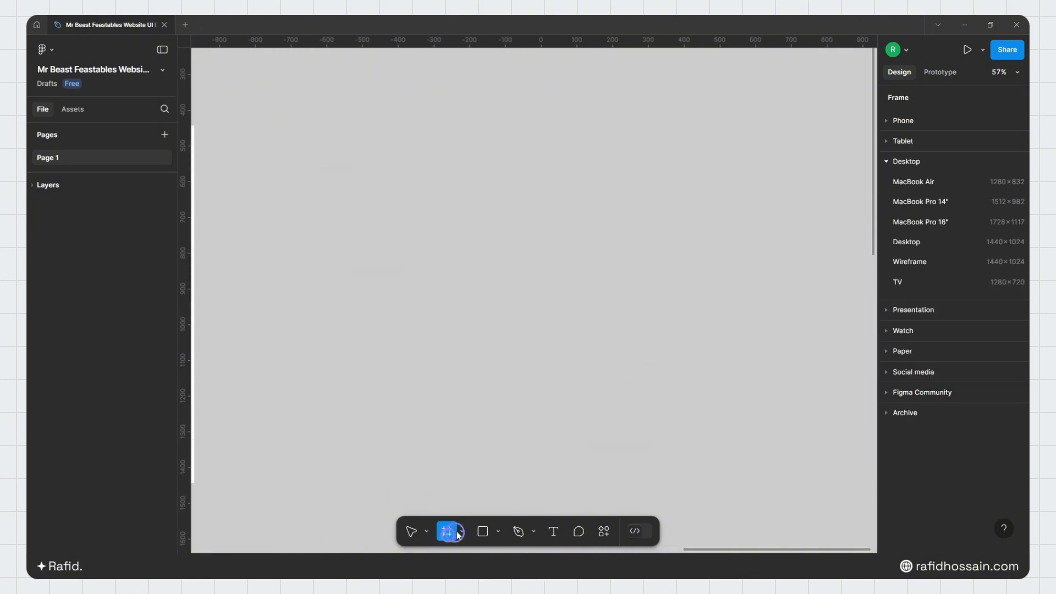
pyautogui.click(929, 204)
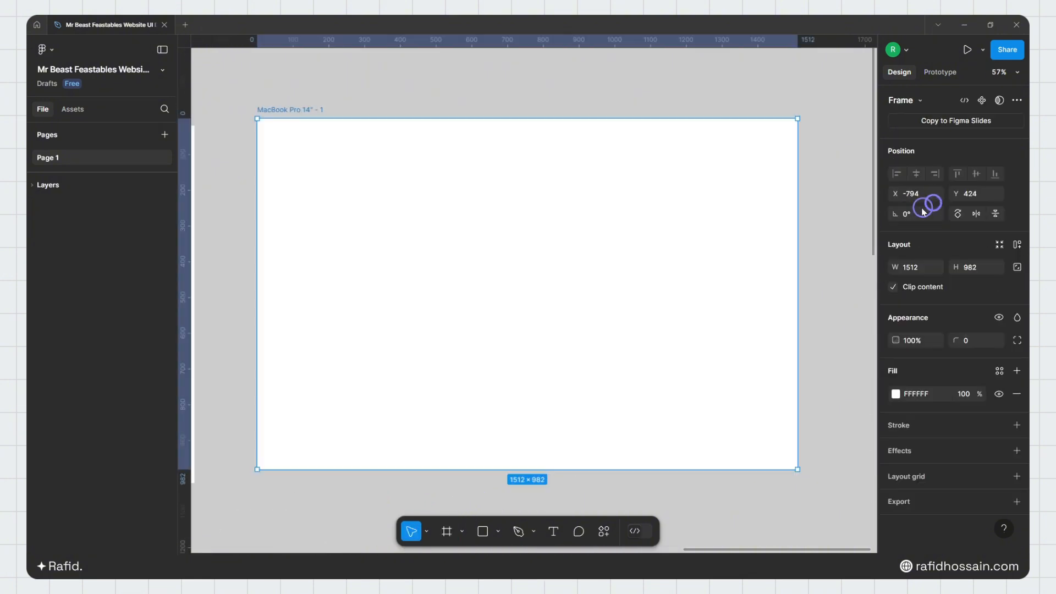
pyautogui.scroll(-2, 570, 281)
pyautogui.moveTo(440, 185); pyautogui.dragTo(474, 189)
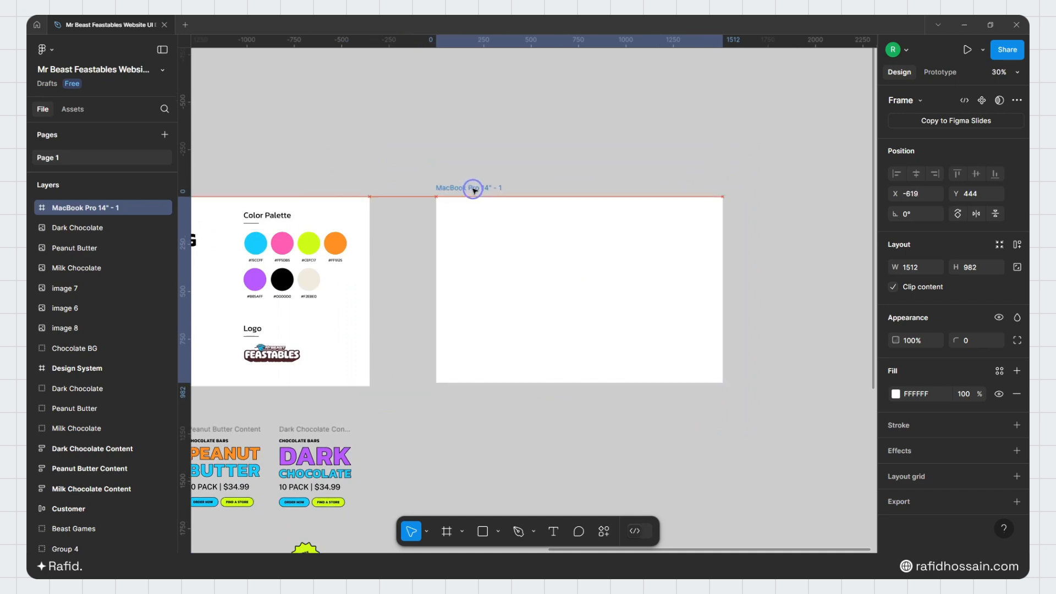
# Step: Rename the new MacBook Pro 14" frame as "Main 1"
pyautogui.scroll(2, 502, 222)
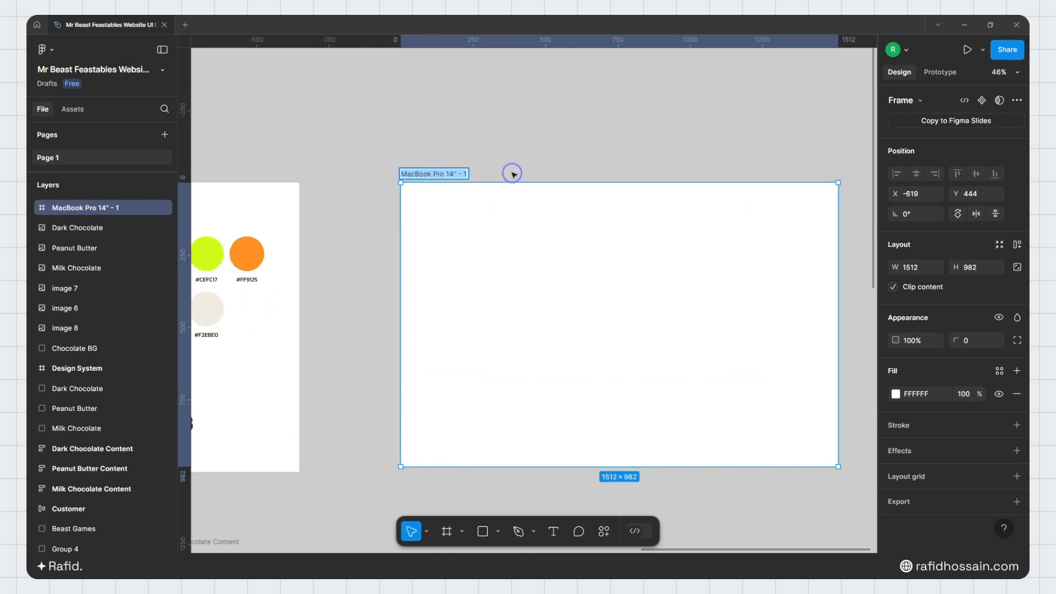
pyautogui.write('Main 1')
pyautogui.click(460, 144)
pyautogui.scroll(-2, 499, 239)
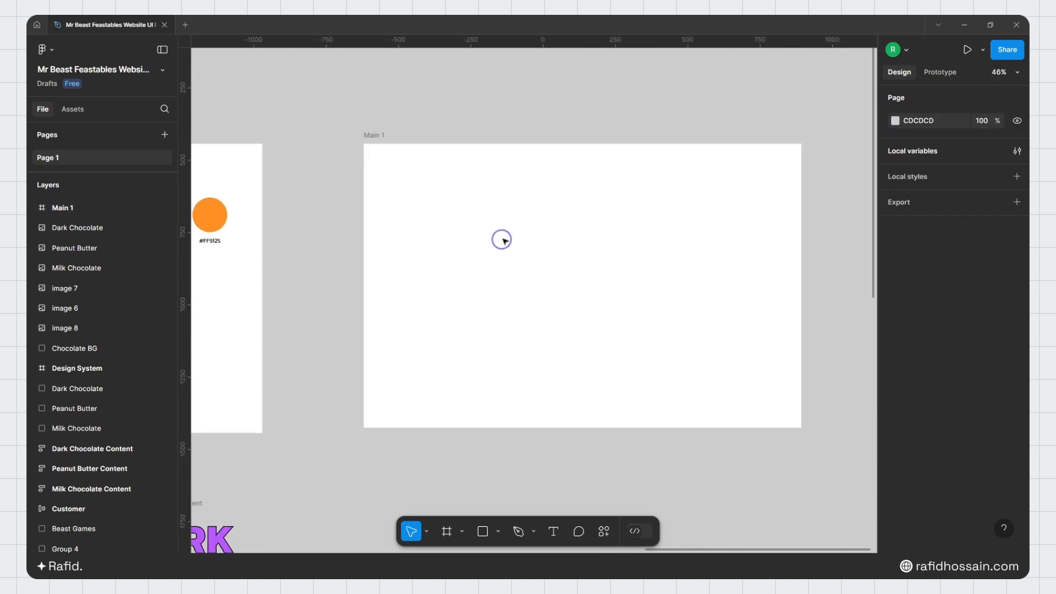
# Step: Add a layout grid to the Main 1 frame and change it to the columns type
pyautogui.click(477, 226)
pyautogui.scroll(-3, 522, 231)
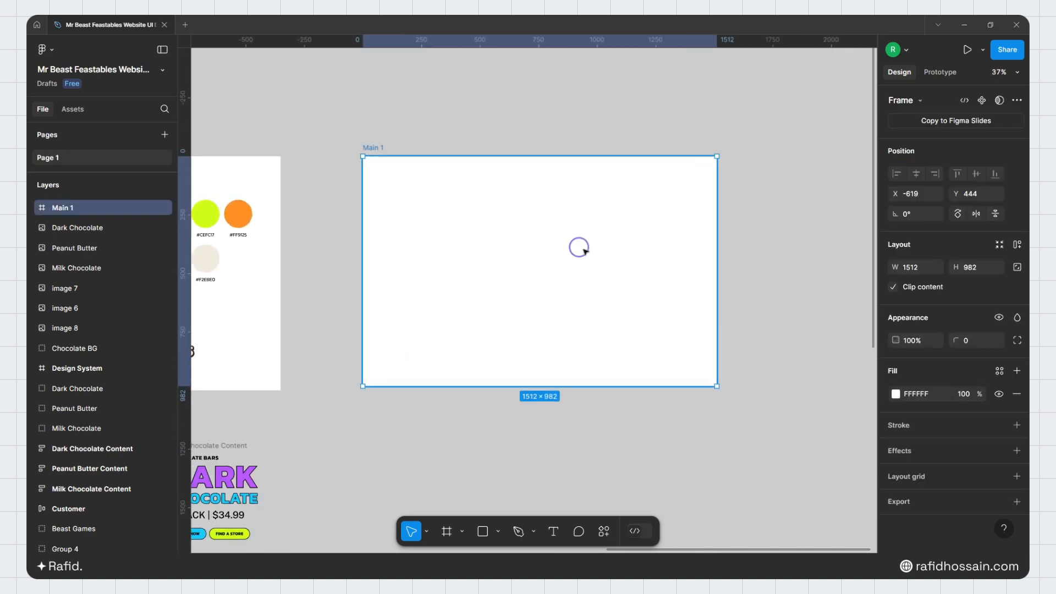
pyautogui.click(901, 478)
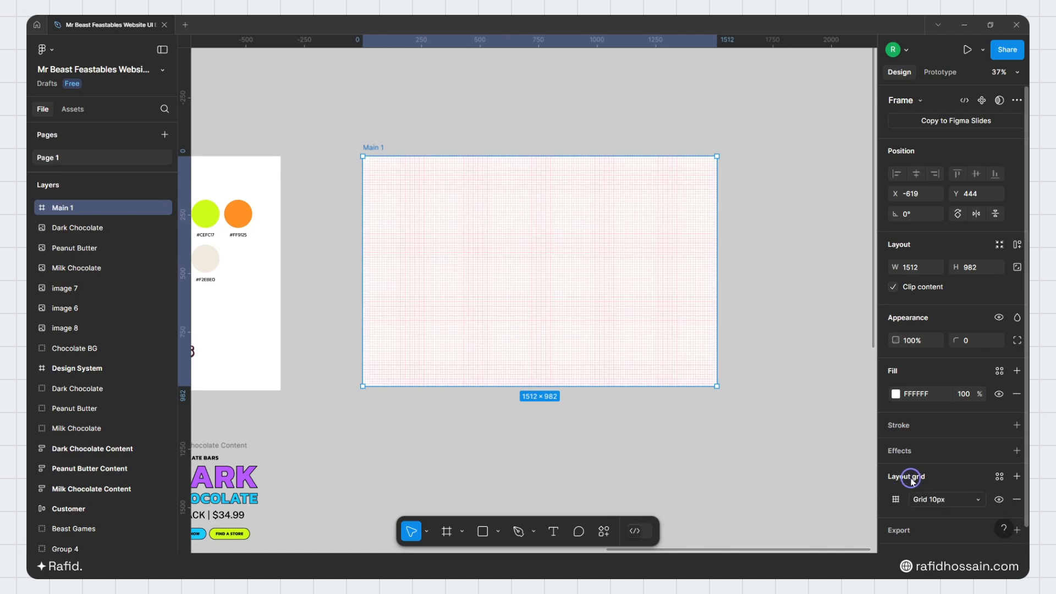
pyautogui.click(908, 499)
pyautogui.click(935, 515)
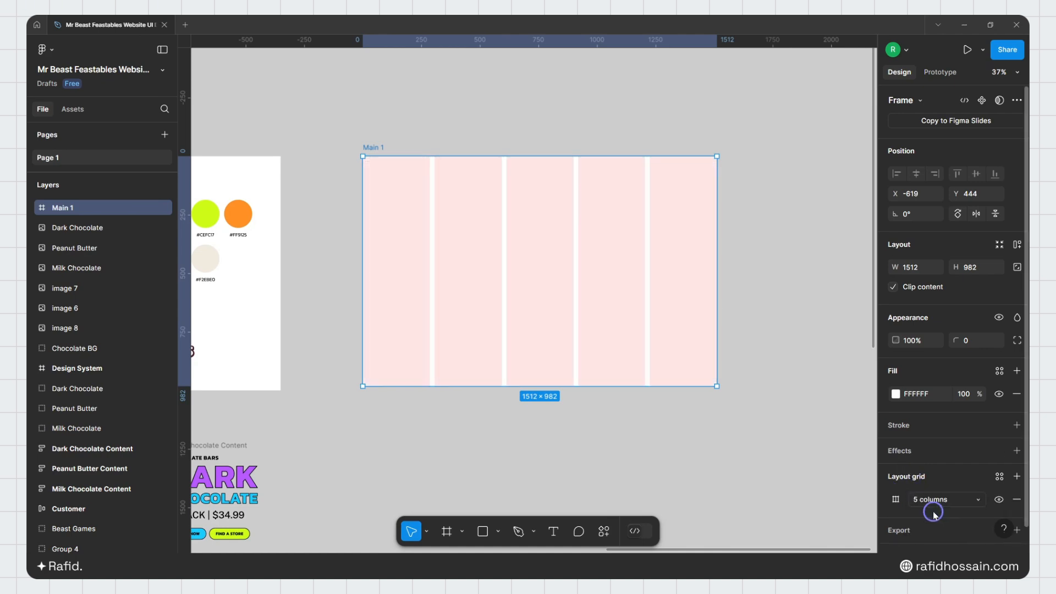
# Step: Set the column count of Main 1's layout grid to 12
pyautogui.click(895, 499)
pyautogui.moveTo(809, 394); pyautogui.dragTo(745, 264)
pyautogui.click(735, 299)
pyautogui.write('1')
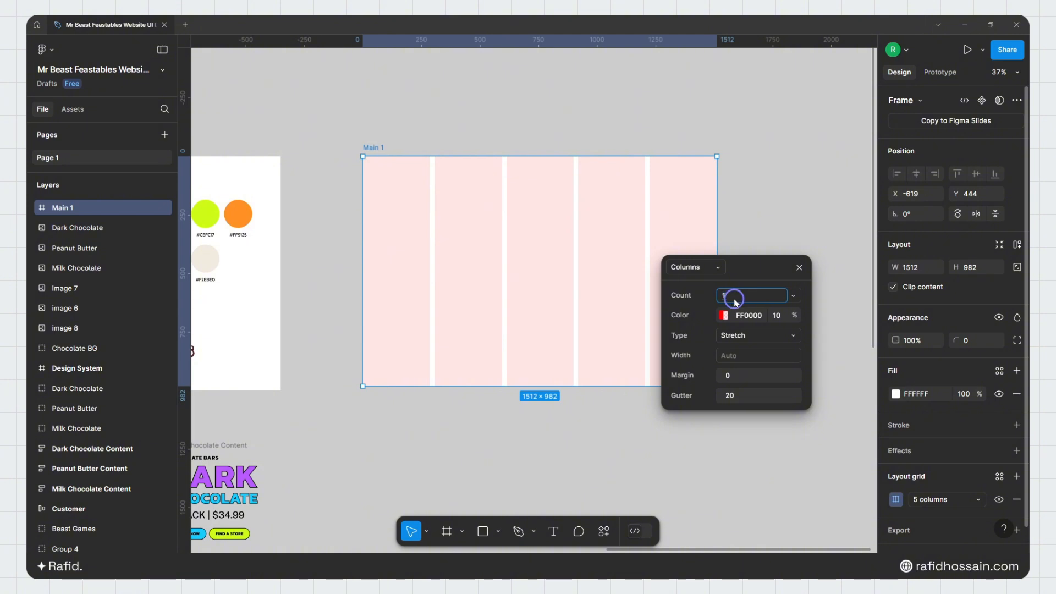
pyautogui.write('2')
pyautogui.press('Return')
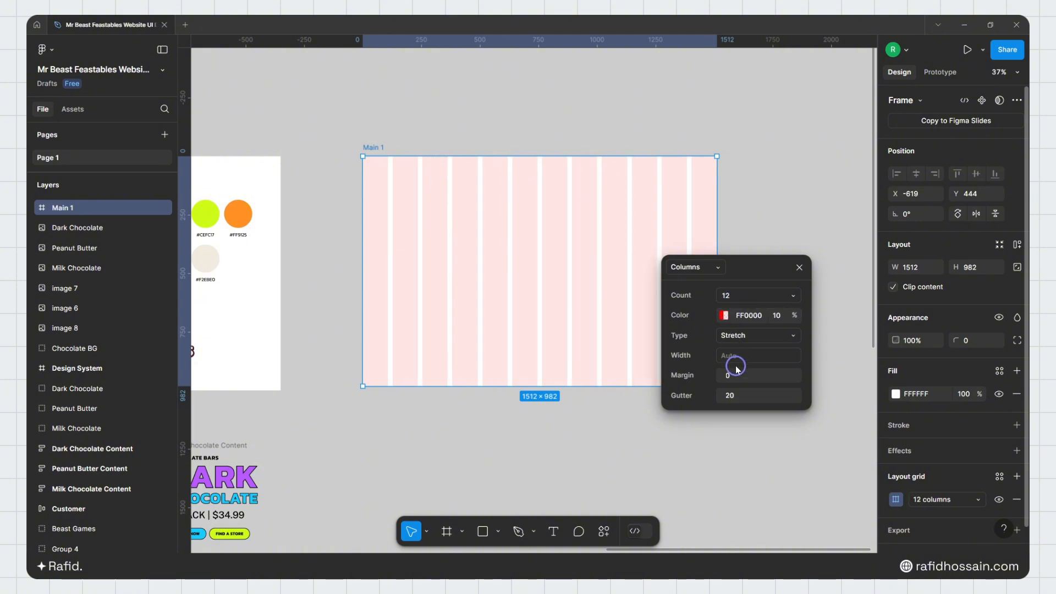
# Step: Set the layout grid's margin to 156 and its gutter to 30
pyautogui.click(736, 376)
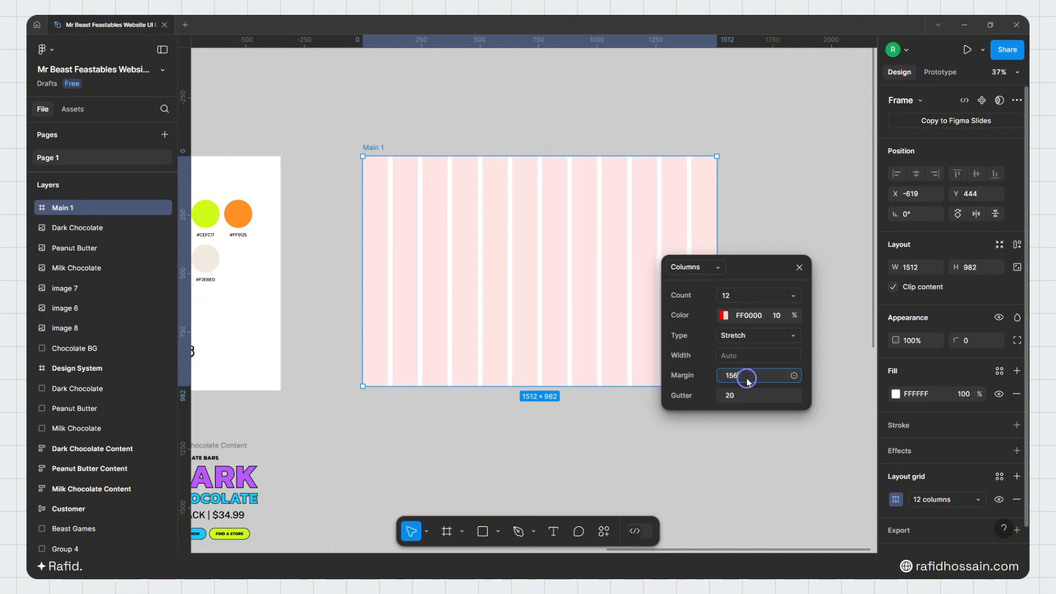
pyautogui.write('156')
pyautogui.press('Return')
pyautogui.click(739, 396)
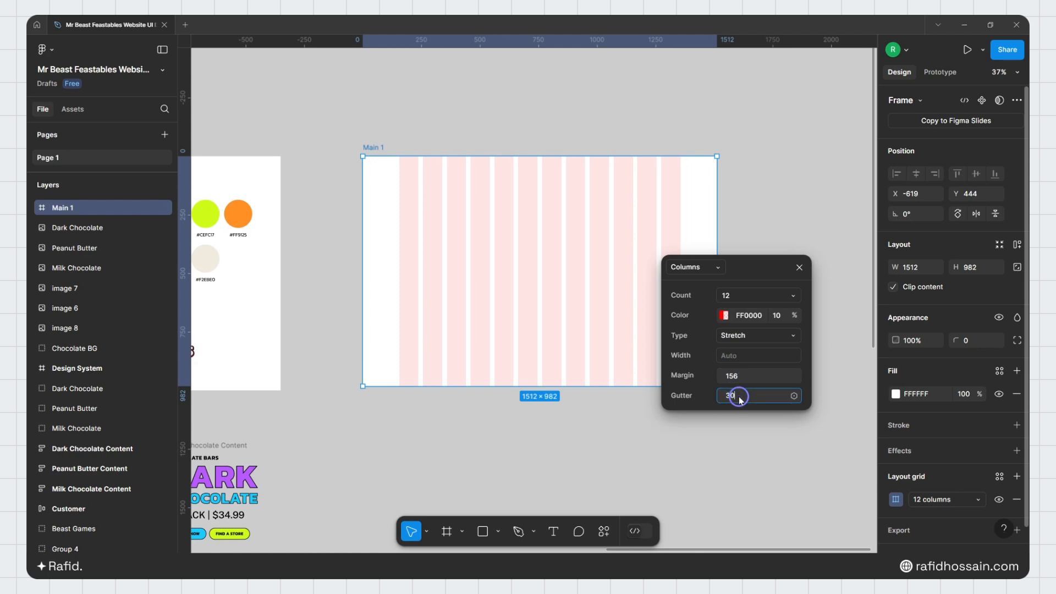
pyautogui.write('30')
pyautogui.press('Return')
# Step: Change the layout grid's color to the grey 636363 and close the grid settings
pyautogui.click(723, 315)
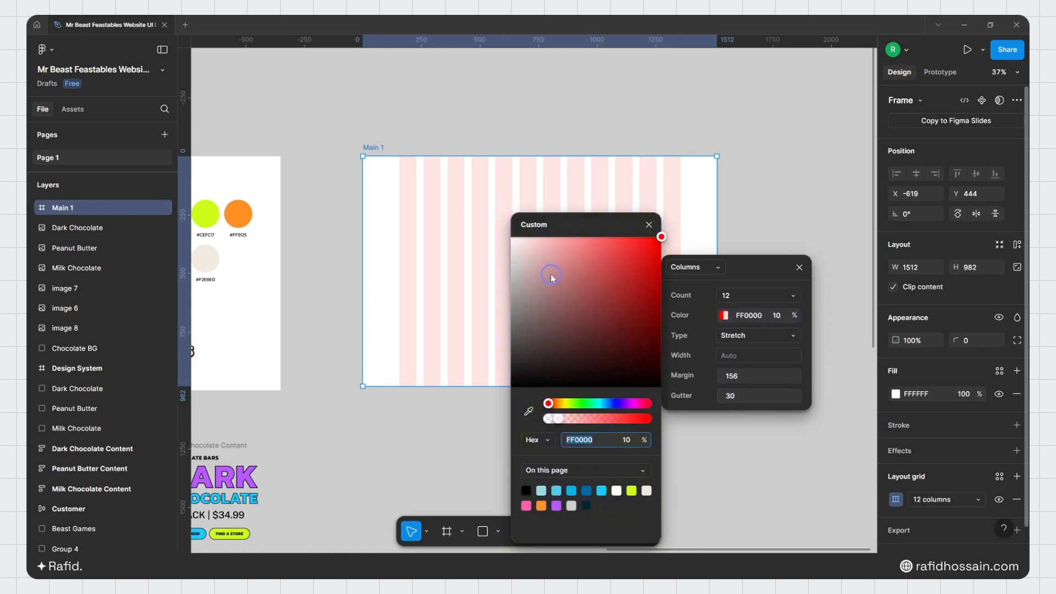
pyautogui.moveTo(551, 278); pyautogui.dragTo(472, 334)
pyautogui.click(648, 225)
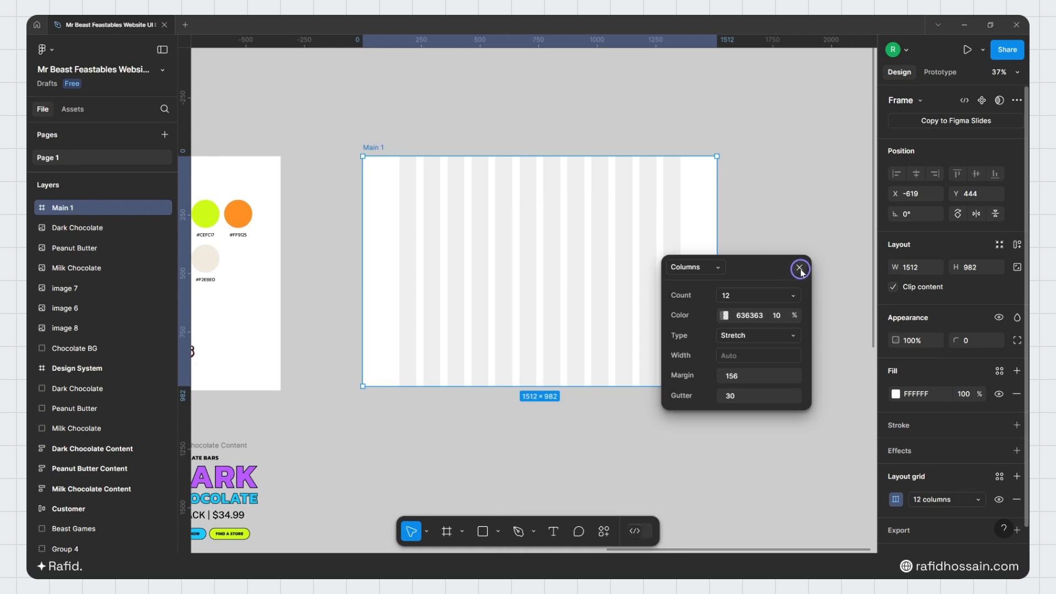
pyautogui.click(799, 268)
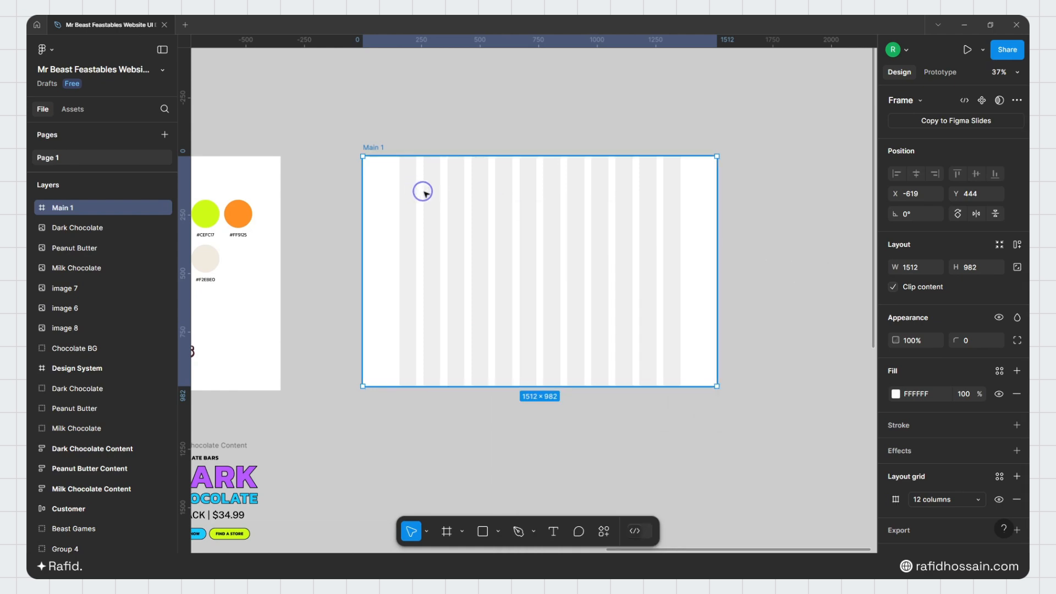
# Step: Apply the cream BG Color library style as the fill of the Main 1 frame
pyautogui.click(895, 394)
pyautogui.click(795, 207)
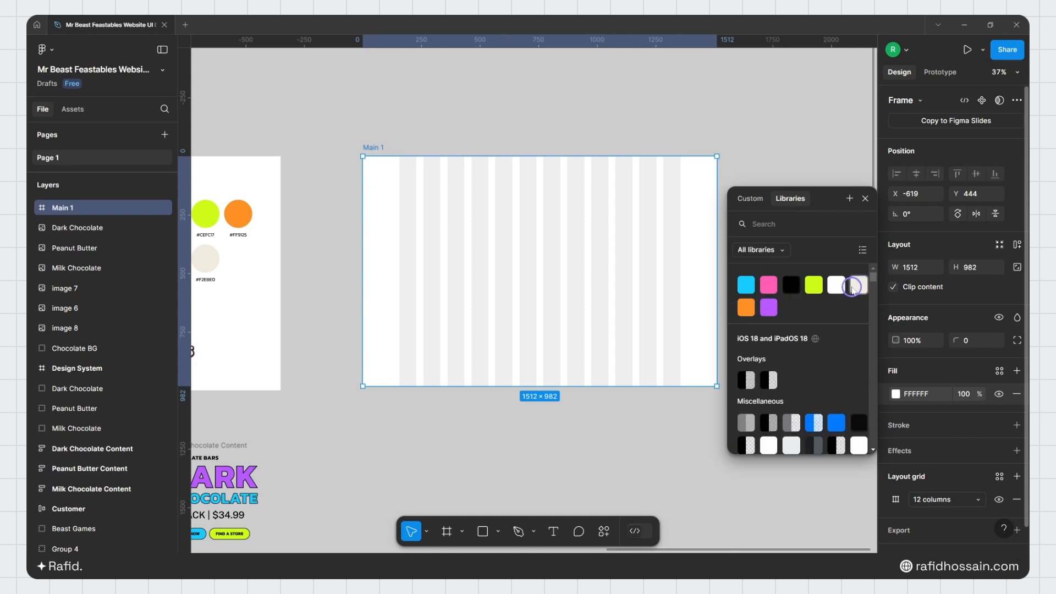
pyautogui.click(856, 287)
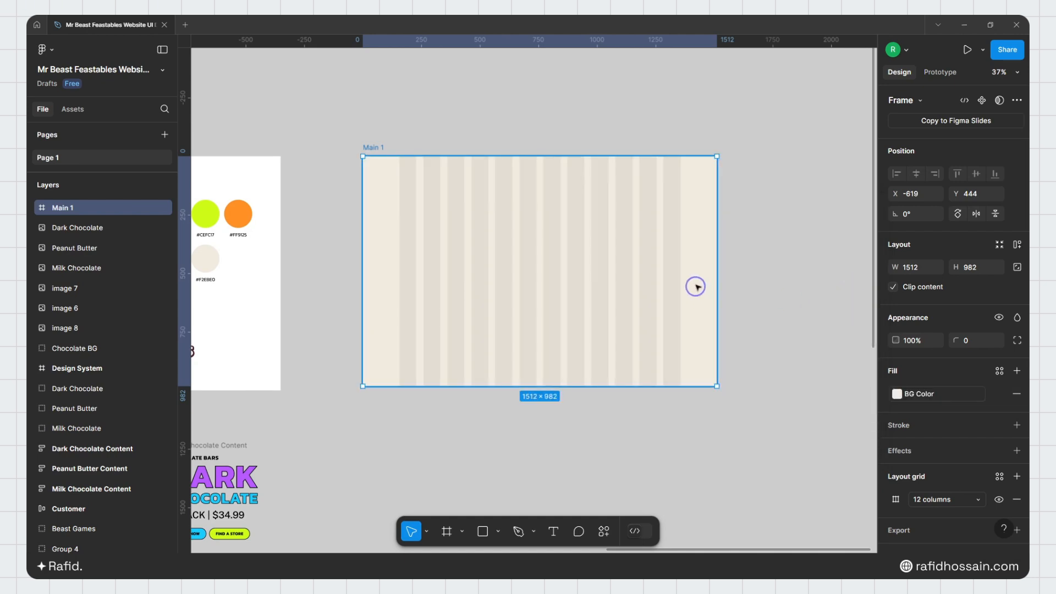
pyautogui.click(638, 132)
# Step: Place a copy of the Header group in Main 1, aligned to the grid's columns at X 156, Y 24
pyautogui.scroll(-2, 653, 134)
pyautogui.scroll(-3, 652, 134)
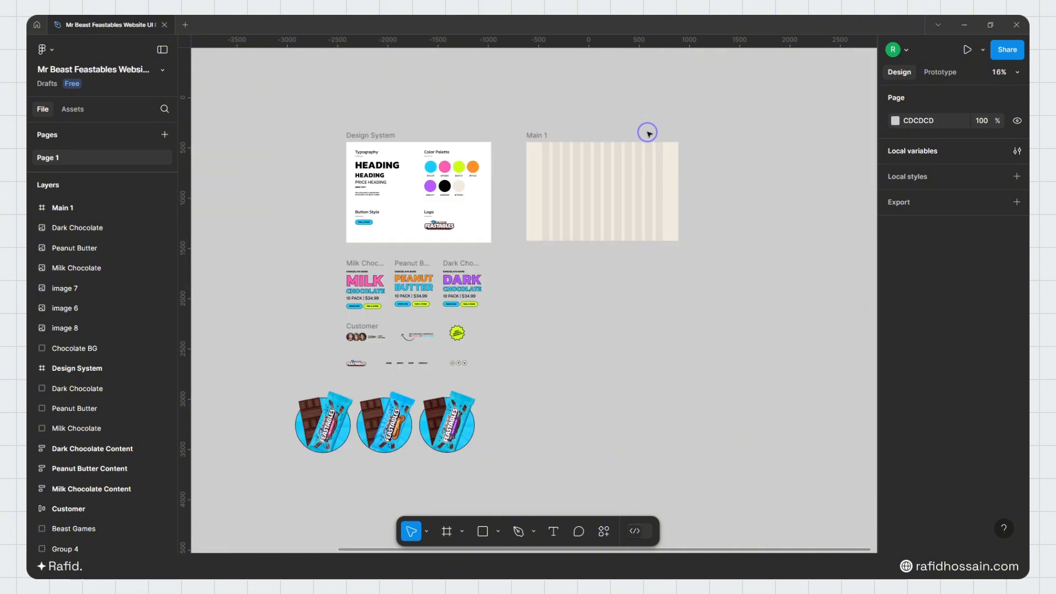
pyautogui.click(400, 364)
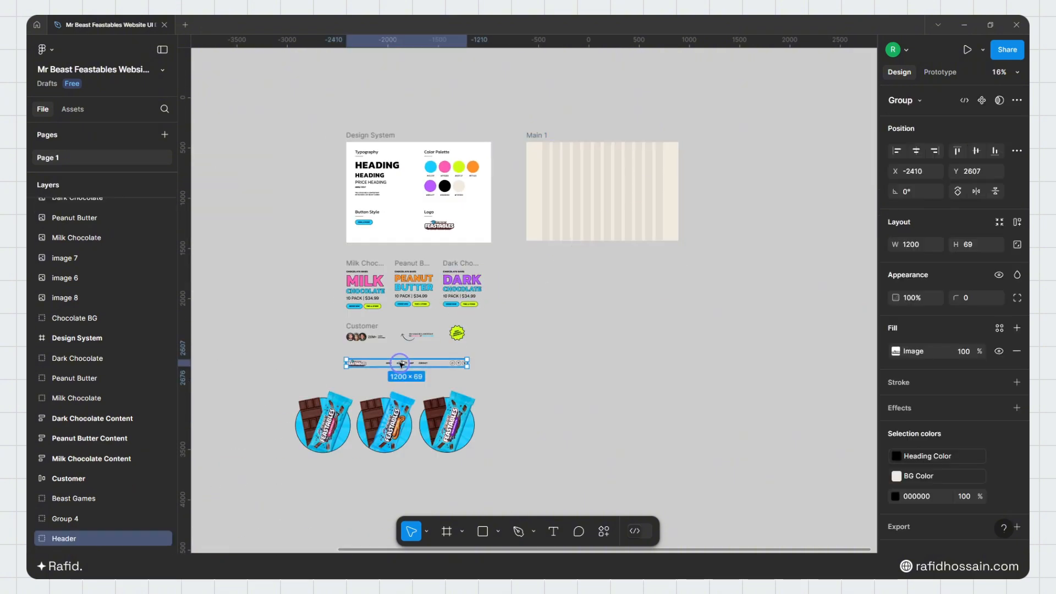
pyautogui.moveTo(400, 364); pyautogui.dragTo(583, 130)
pyautogui.scroll(2, 655, 266)
pyautogui.scroll(4, 591, 116)
pyautogui.scroll(-3, 578, 126)
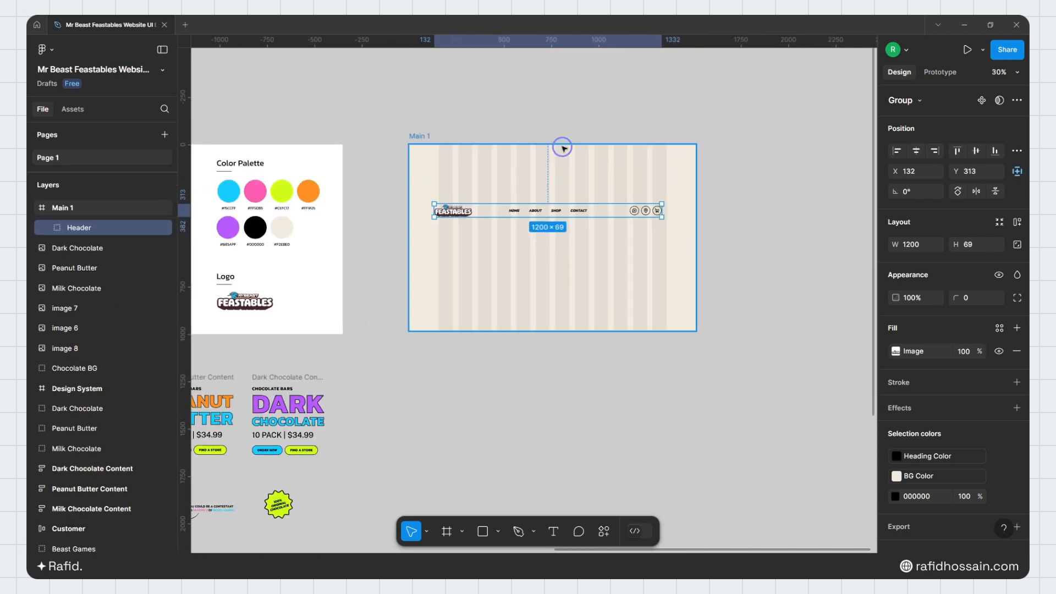
pyautogui.scroll(3, 562, 147)
pyautogui.moveTo(550, 242); pyautogui.dragTo(571, 151)
pyautogui.scroll(2, 502, 109)
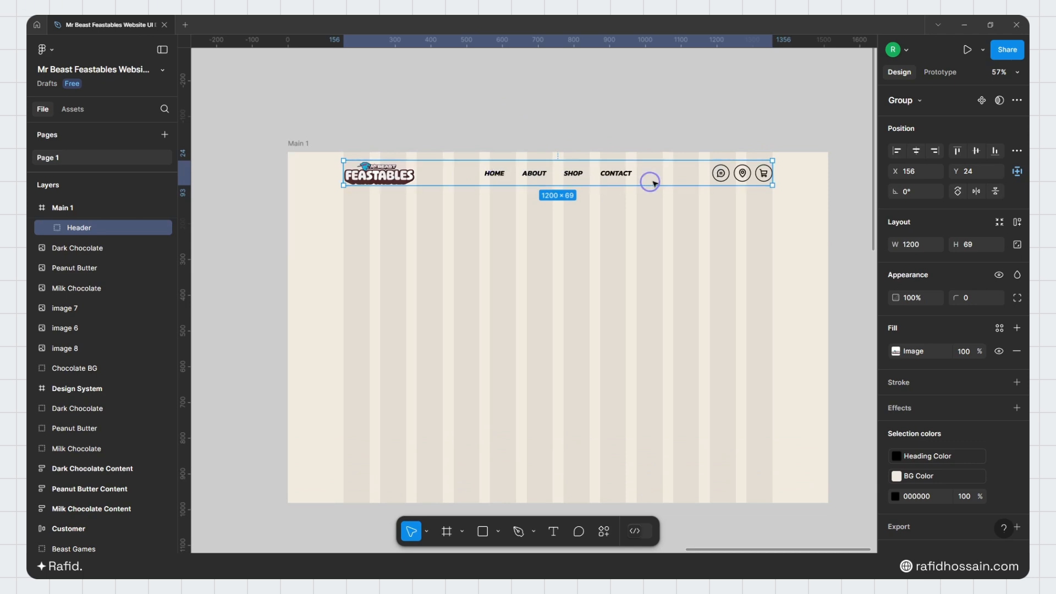
# Step: Examine the header's logo size, menu text typography and auto layout spacing, and the icons' size, fill, stroke and spacing
pyautogui.doubleClick(387, 176)
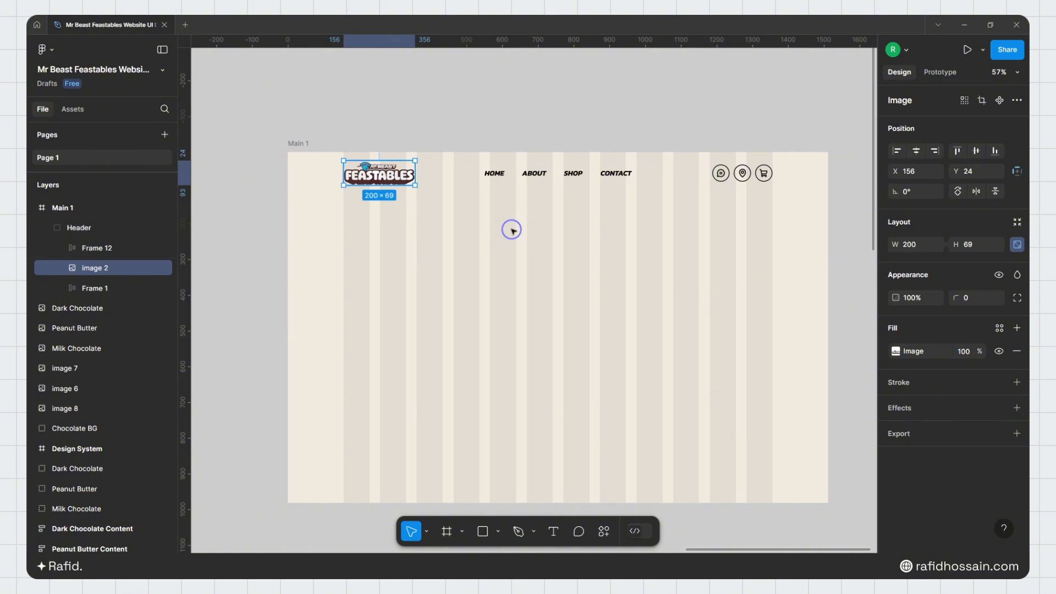
pyautogui.doubleClick(495, 173)
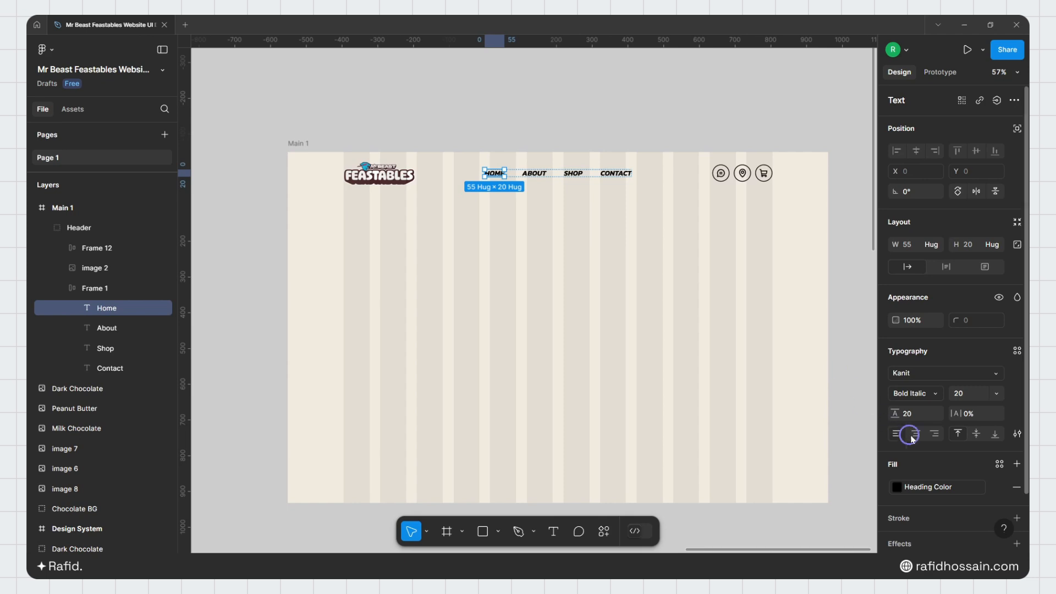
pyautogui.click(597, 199)
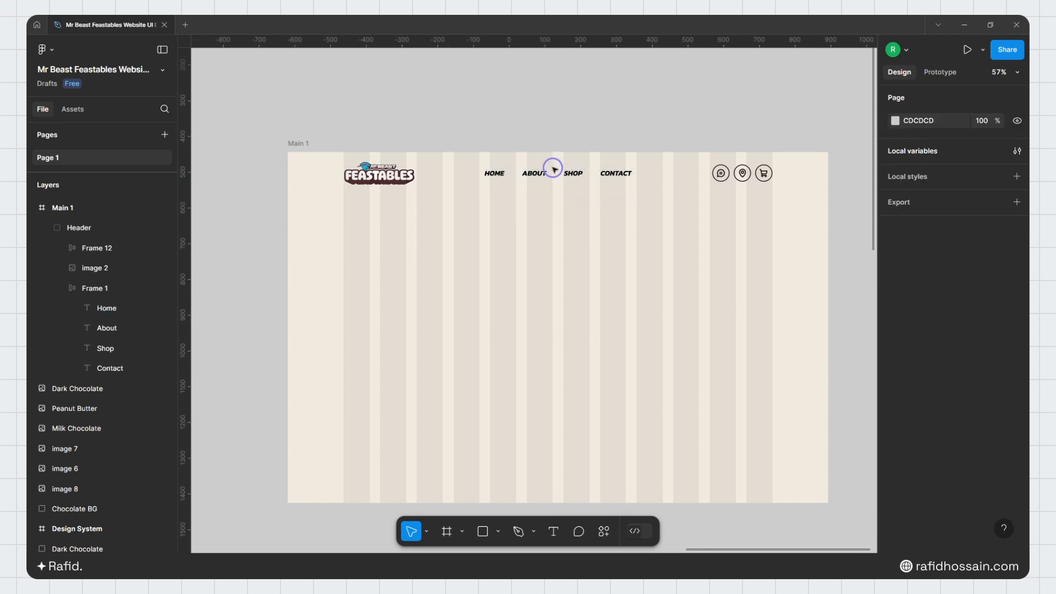
pyautogui.doubleClick(571, 172)
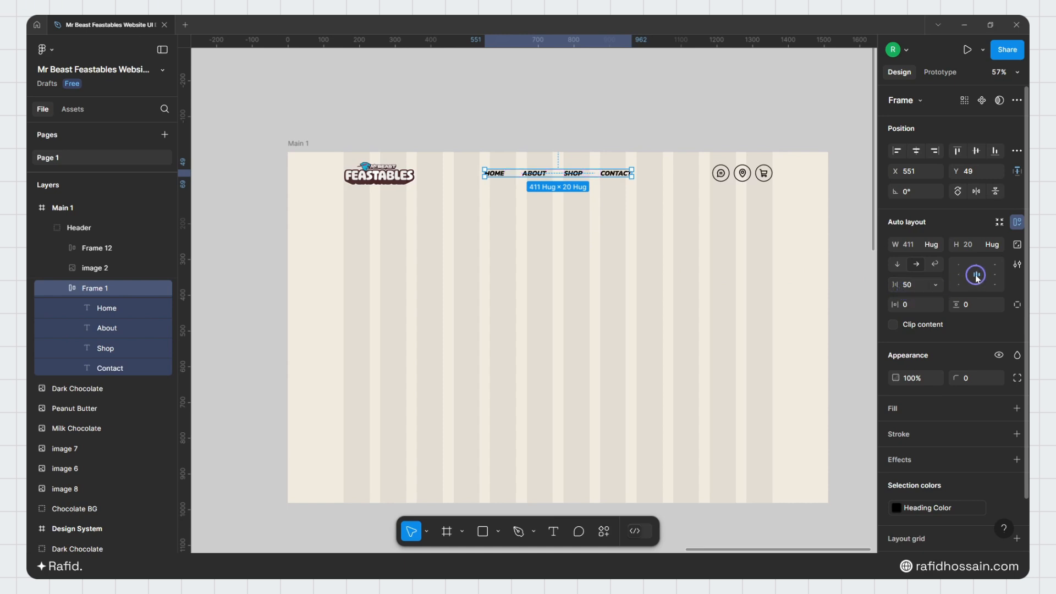
pyautogui.click(655, 199)
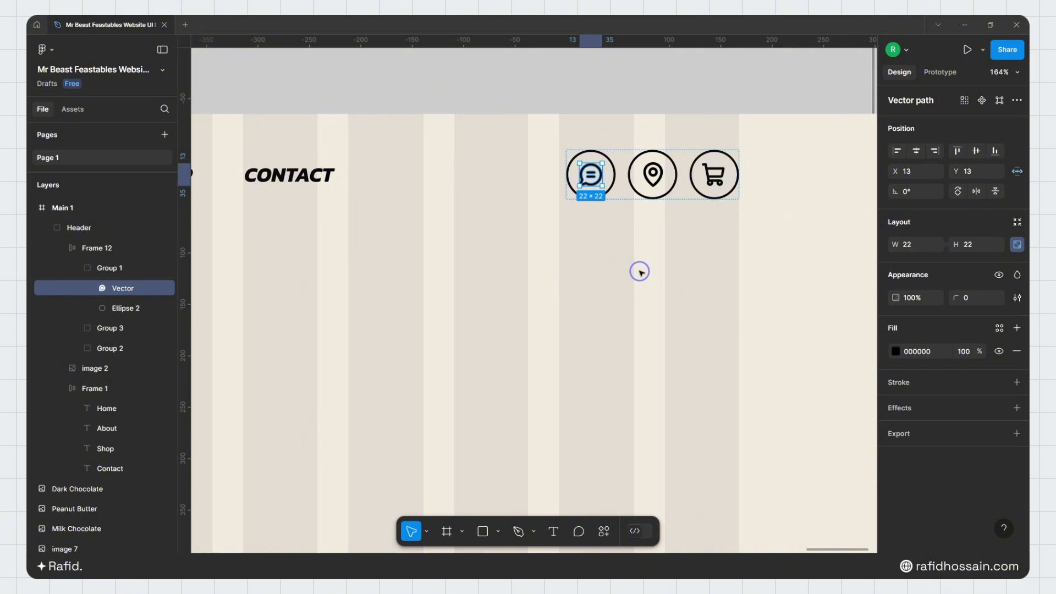
pyautogui.click(616, 181)
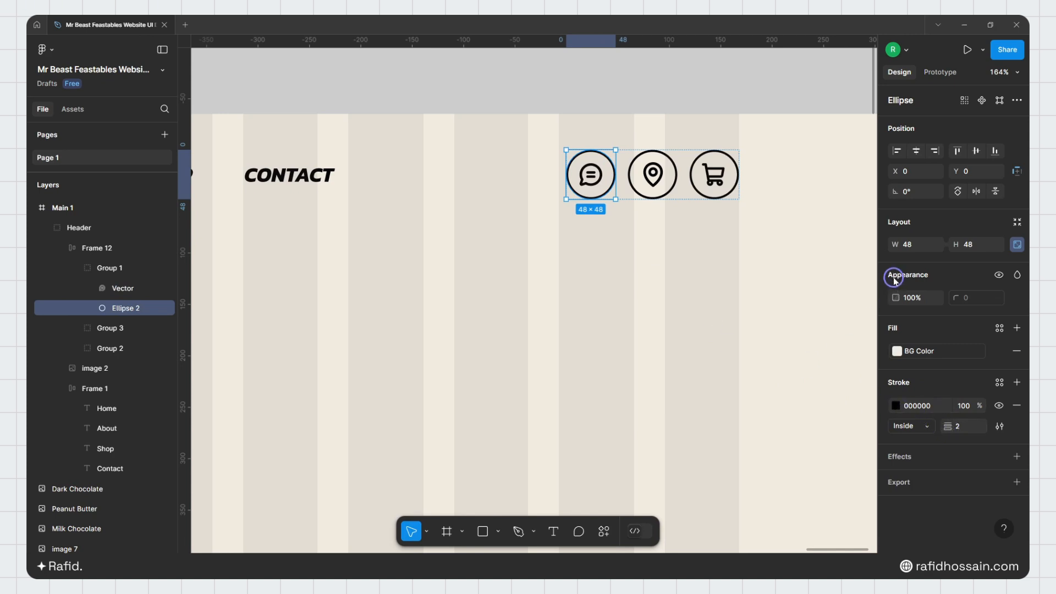
pyautogui.click(680, 272)
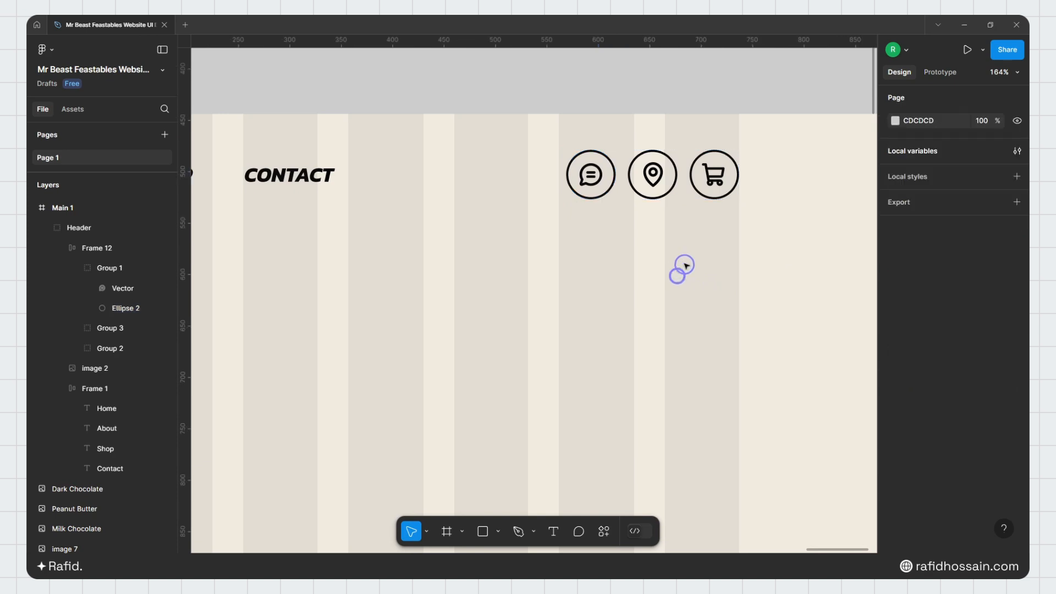
pyautogui.scroll(-2, 684, 231)
pyautogui.doubleClick(691, 181)
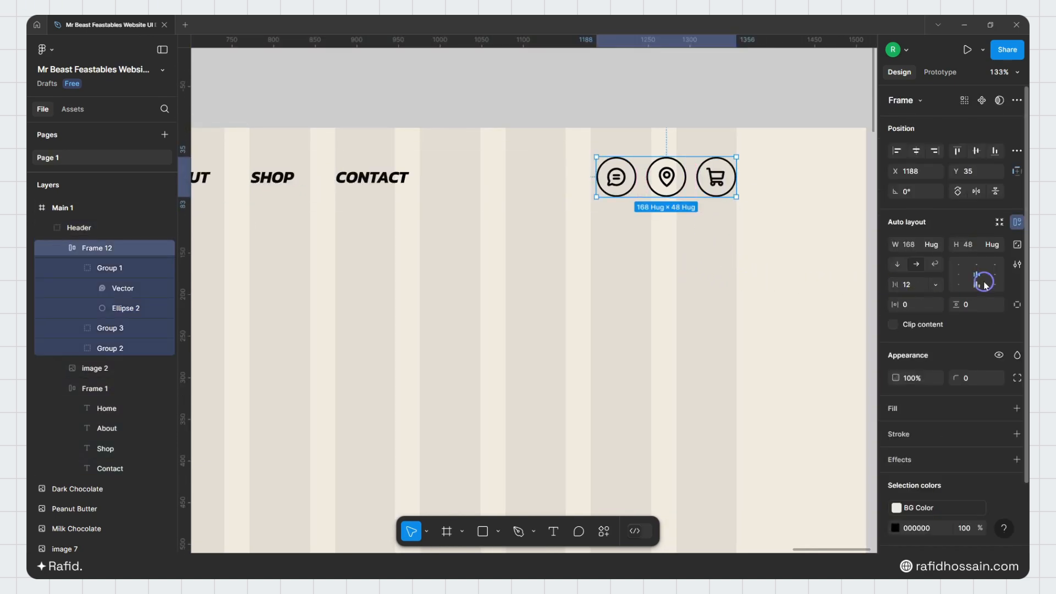
pyautogui.click(790, 286)
# Step: Place a copy of the Milk Chocolate Content frame in Main 1 below the header at X 156, Y 255
pyautogui.scroll(-10, 674, 189)
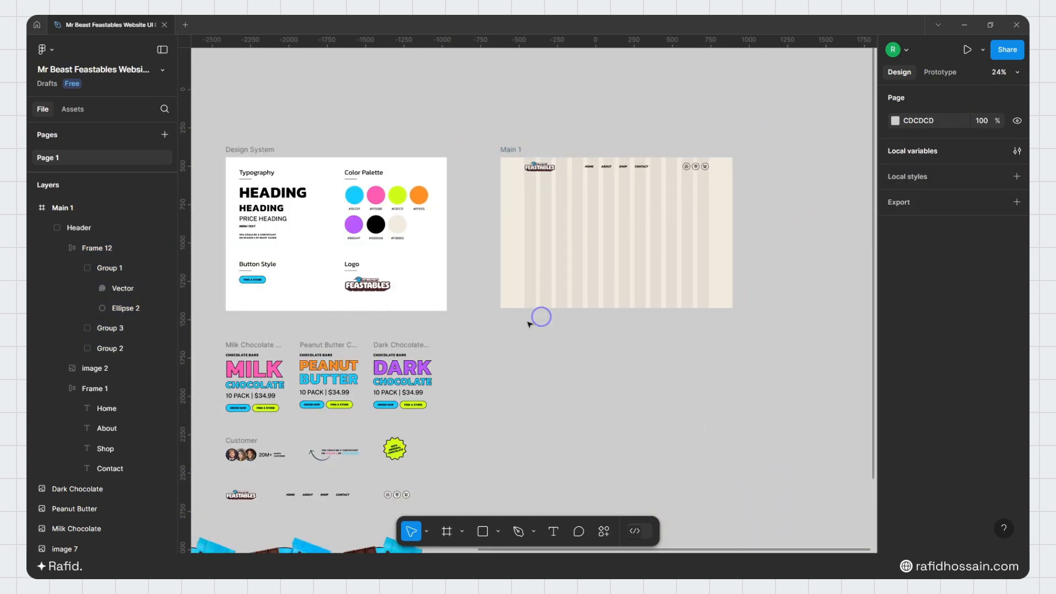
pyautogui.moveTo(246, 345); pyautogui.dragTo(523, 212)
pyautogui.scroll(4, 586, 184)
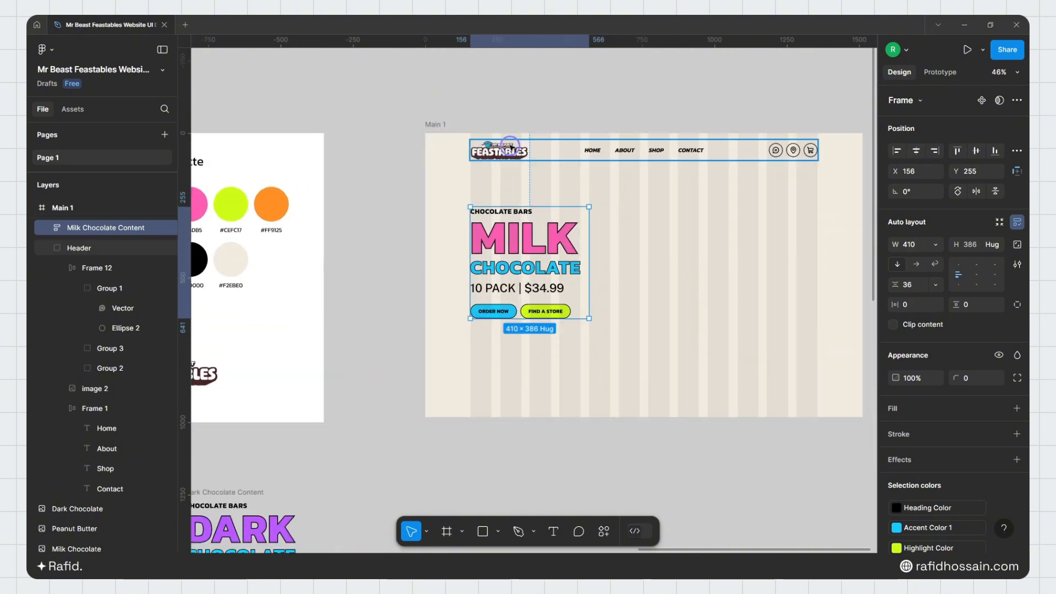
# Step: Nudge the Milk Chocolate Content copy up by 22 px, checking its distance to the header
pyautogui.hotkey('shift', 'Up')
pyautogui.hotkey('shift', 'Up')
pyautogui.press('alt')
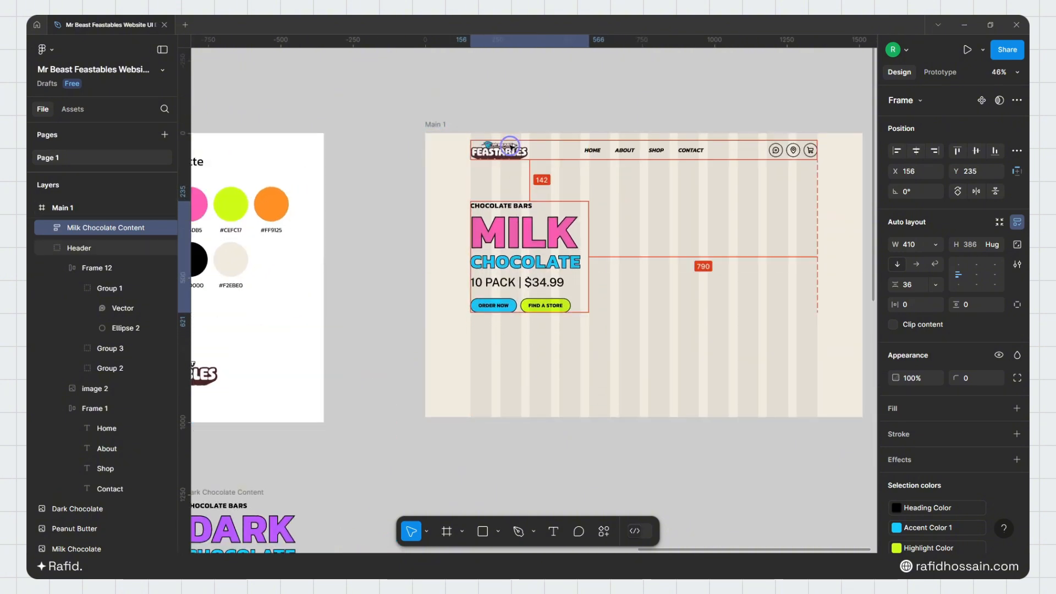
pyautogui.press('Up')
pyautogui.press('Up')
pyautogui.press('alt')
# Step: Duplicate the Customer frame and place the copy on the canvas below the Main 1 frame
pyautogui.scroll(-2, 622, 320)
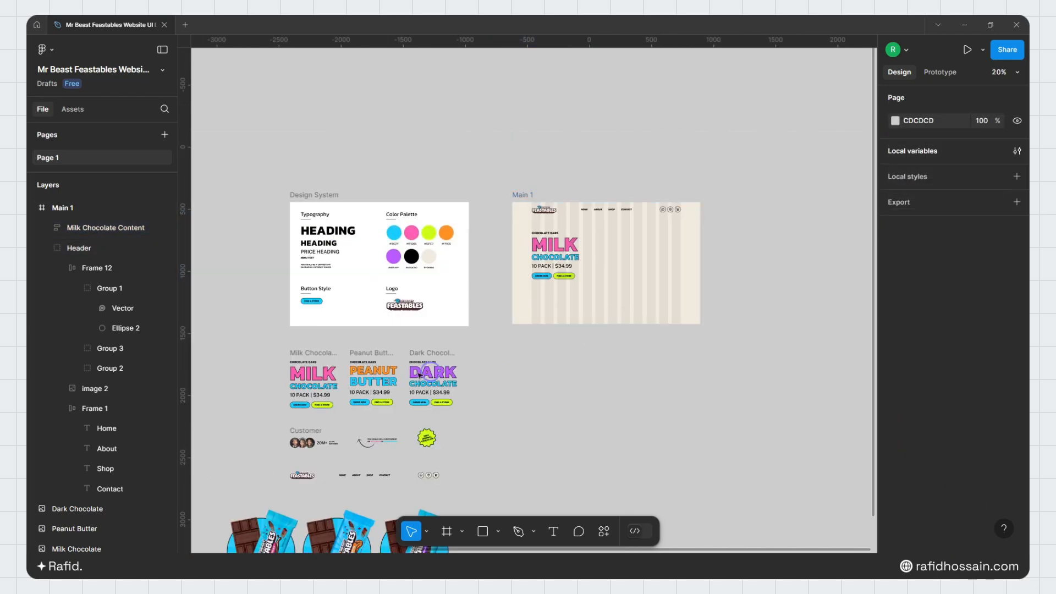
pyautogui.click(311, 430)
pyautogui.keyDown('alt'); pyautogui.moveTo(310, 430); pyautogui.dragTo(559, 377); pyautogui.keyUp('alt')
pyautogui.scroll(4, 592, 373)
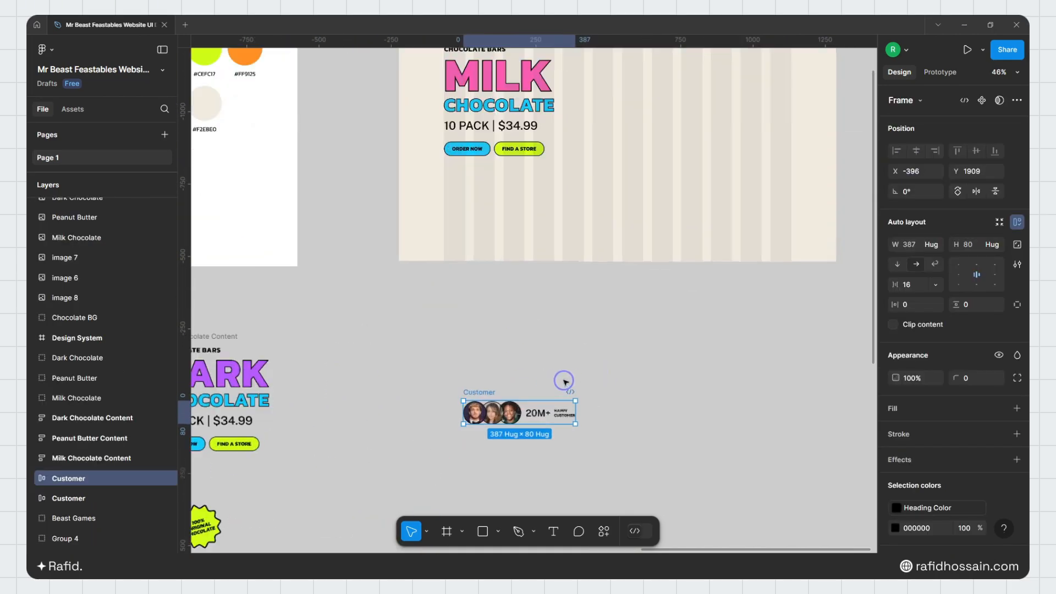
# Step: Place the Customer copy in Main 1 below the Order Now and Find a Store buttons at X 156, Y 788
pyautogui.moveTo(485, 392); pyautogui.dragTo(464, 229)
pyautogui.scroll(3, 473, 199)
pyautogui.press('alt')
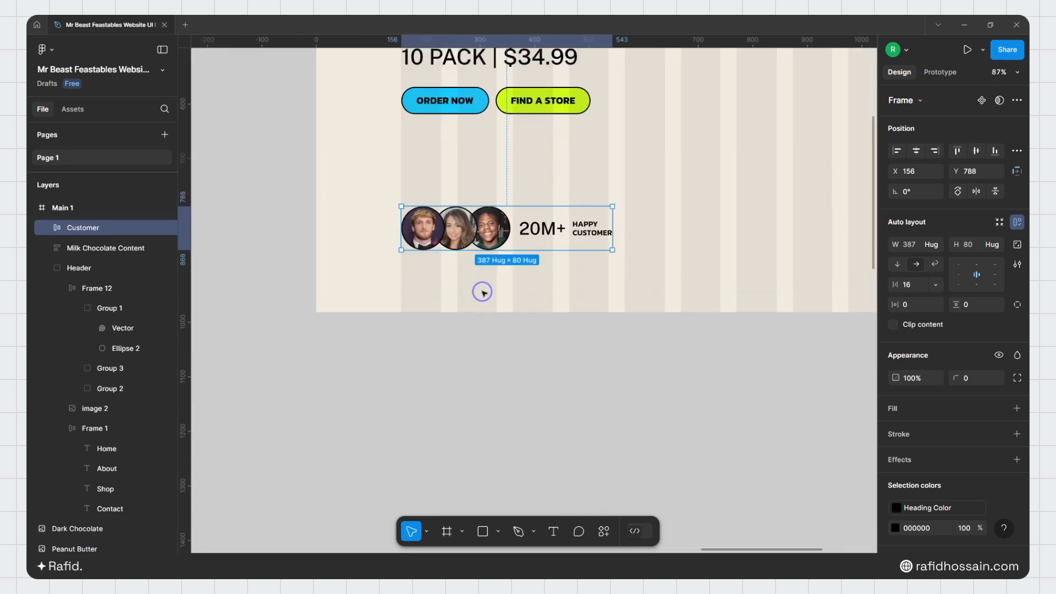
# Step: Nudge the Customer copy up by 46 px to Y 742, checking its distance to its surroundings
pyautogui.hotkey('shift', 'Up')
pyautogui.hotkey('shift', 'Up')
pyautogui.hotkey('shift', 'Up')
pyautogui.hotkey('shift', 'Up')
pyautogui.press('Up')
pyautogui.press('Up')
pyautogui.press('Up')
pyautogui.press('Up')
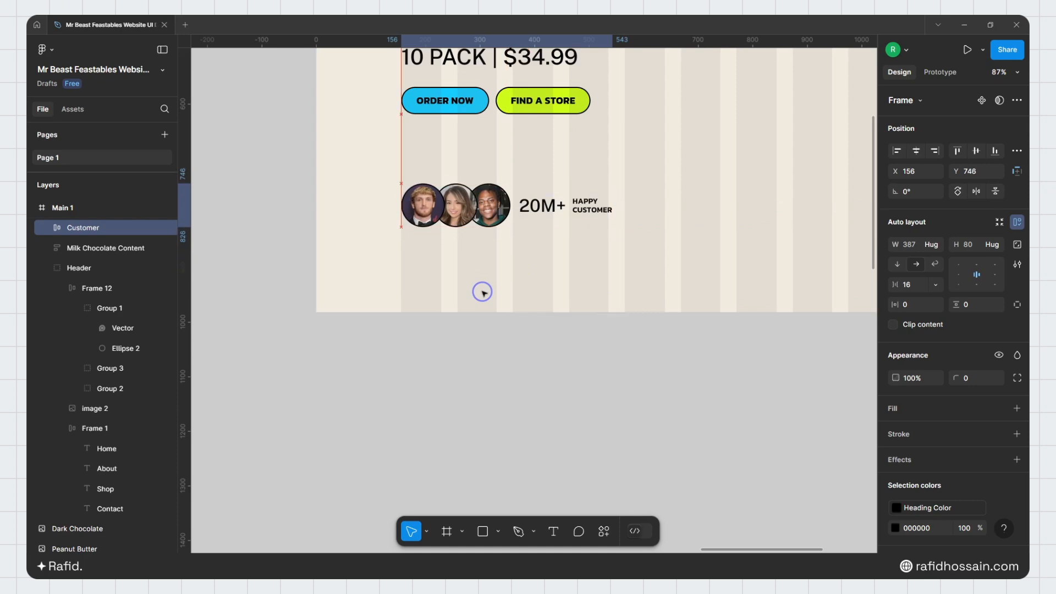
pyautogui.press('alt')
pyautogui.press('Up')
pyautogui.press('Up')
pyautogui.press('alt')
# Step: Examine the typography and colours of the Milk Chocolate content texts and the Order Now button's padding, corner radius, fill and stroke
pyautogui.scroll(5, 639, 346)
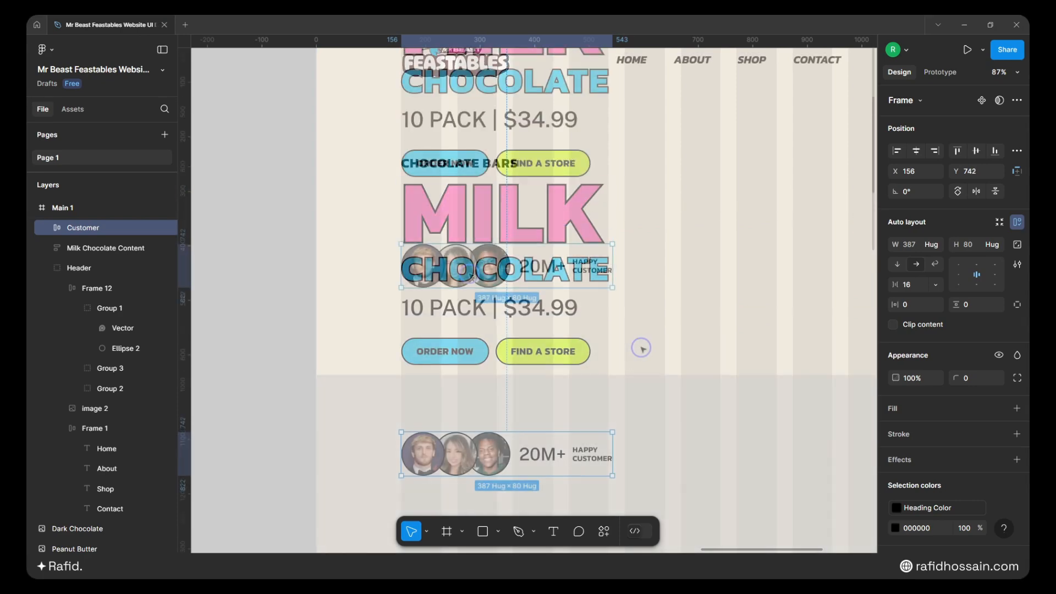
pyautogui.keyDown('ctrl'); pyautogui.click(484, 163); pyautogui.keyUp('ctrl')
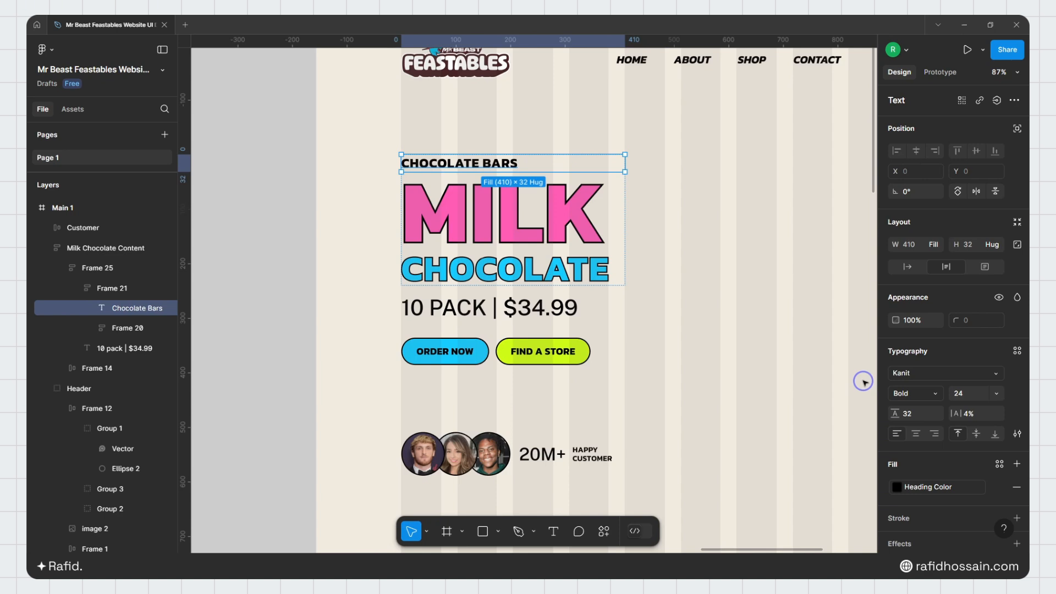
pyautogui.keyDown('ctrl'); pyautogui.click(577, 237); pyautogui.keyUp('ctrl')
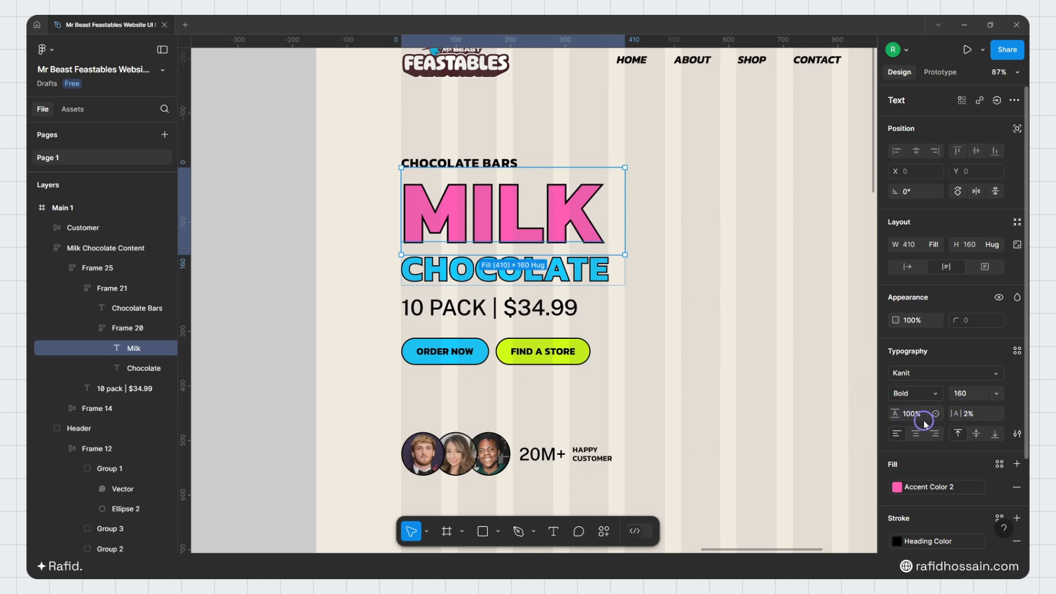
pyautogui.press('Tab')
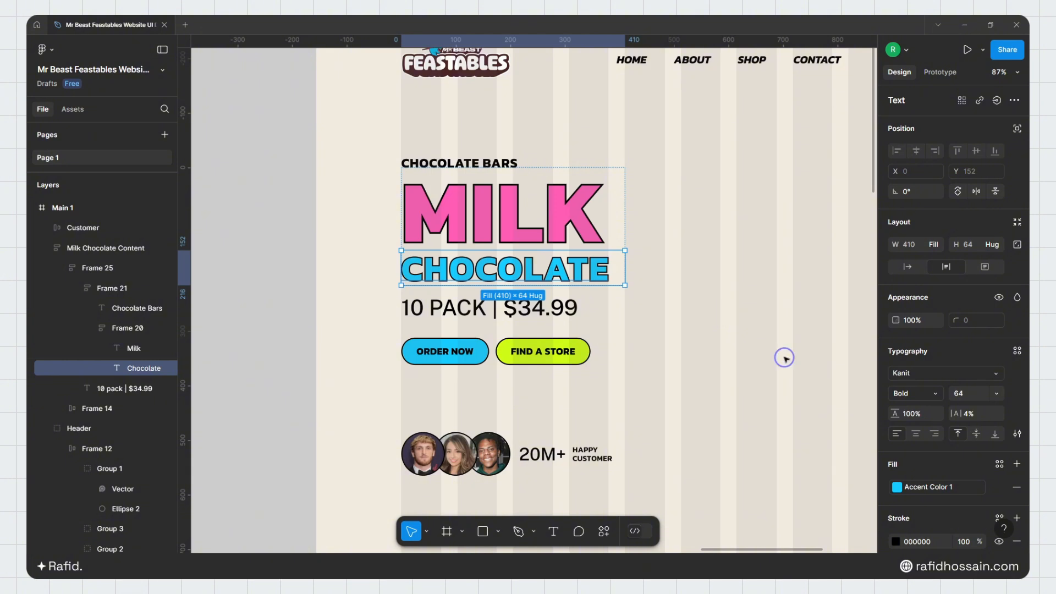
pyautogui.press('Tab')
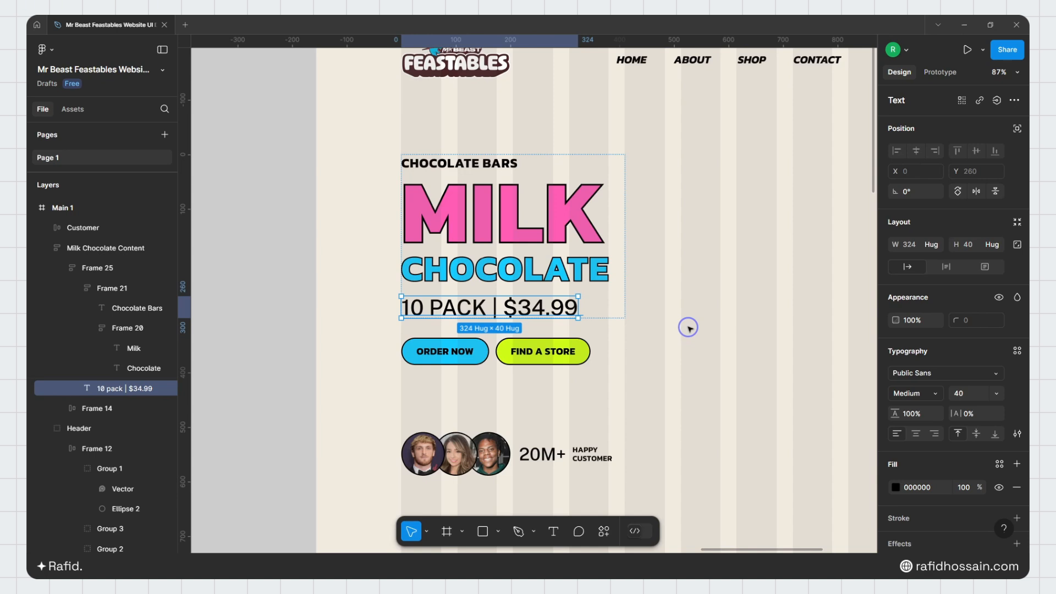
pyautogui.keyDown('ctrl'); pyautogui.click(462, 349); pyautogui.keyUp('ctrl')
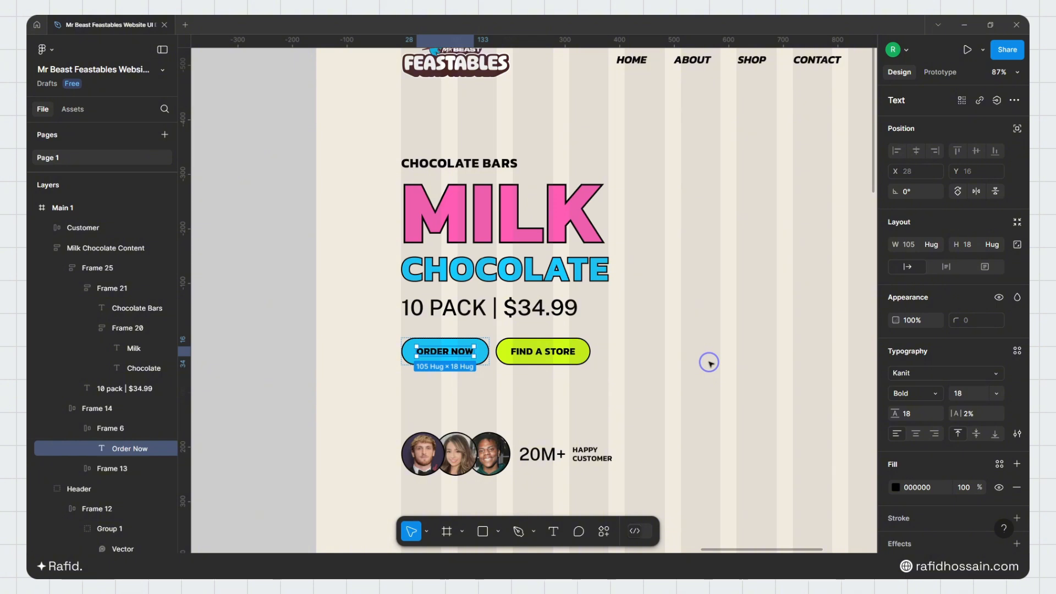
pyautogui.click(487, 350)
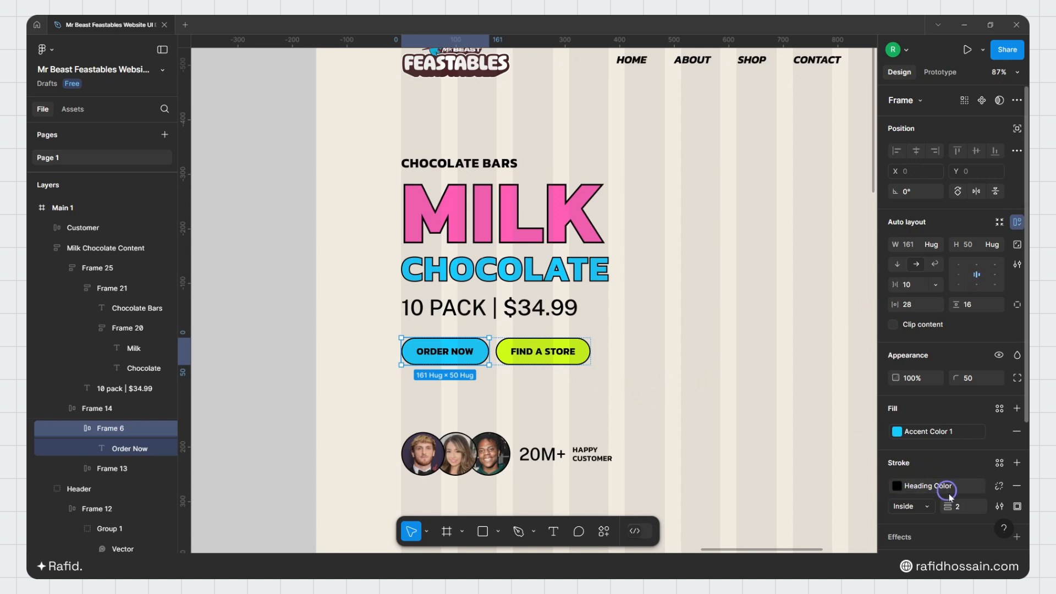
pyautogui.click(578, 396)
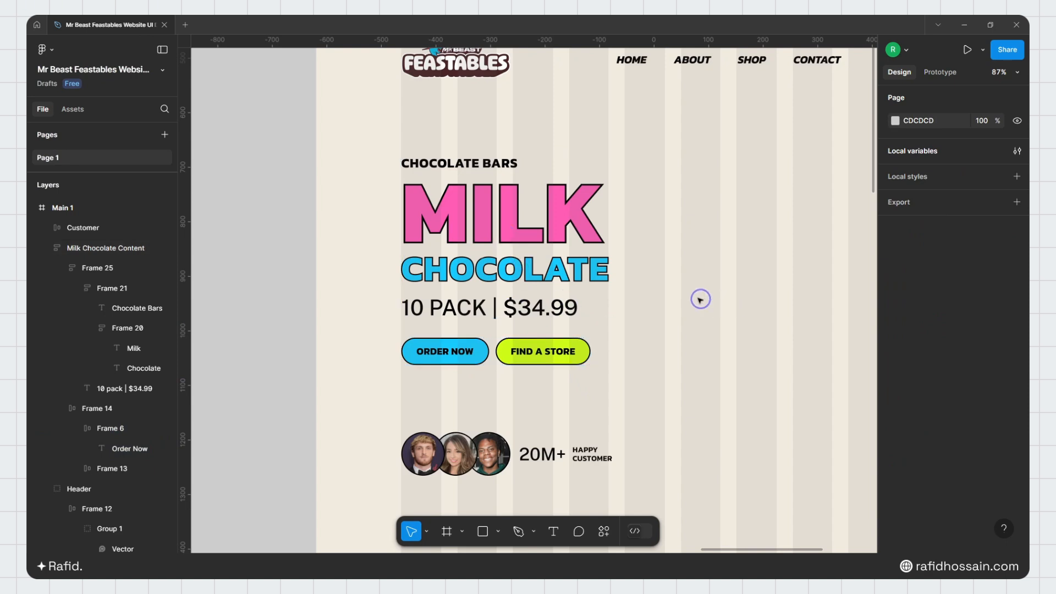
# Step: Examine the customer block's avatar size and stroke, the typography of its two texts, and its auto layout spacing and distances
pyautogui.scroll(-2, 524, 366)
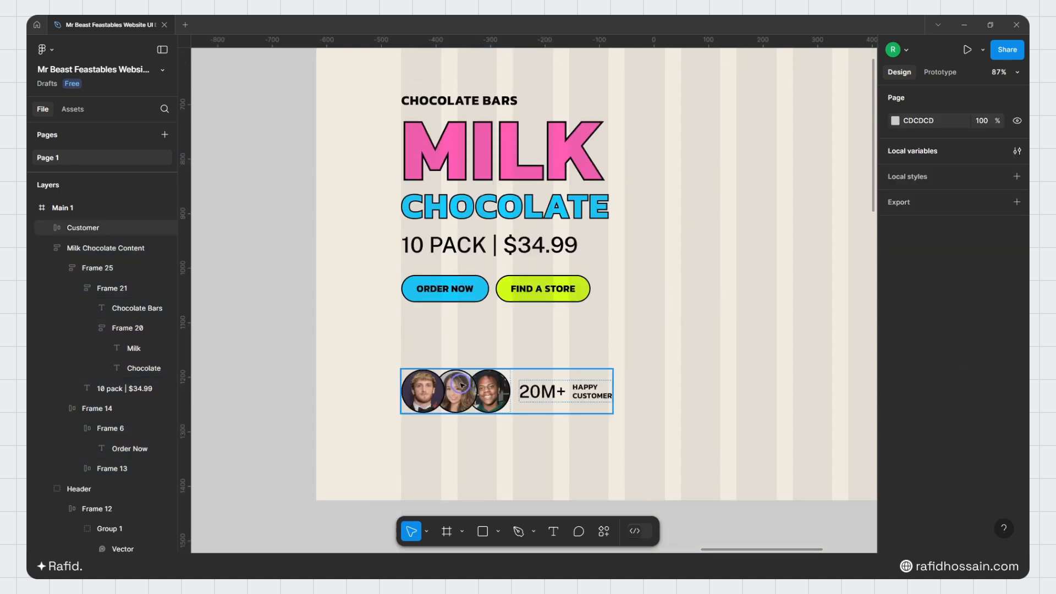
pyautogui.doubleClick(440, 391)
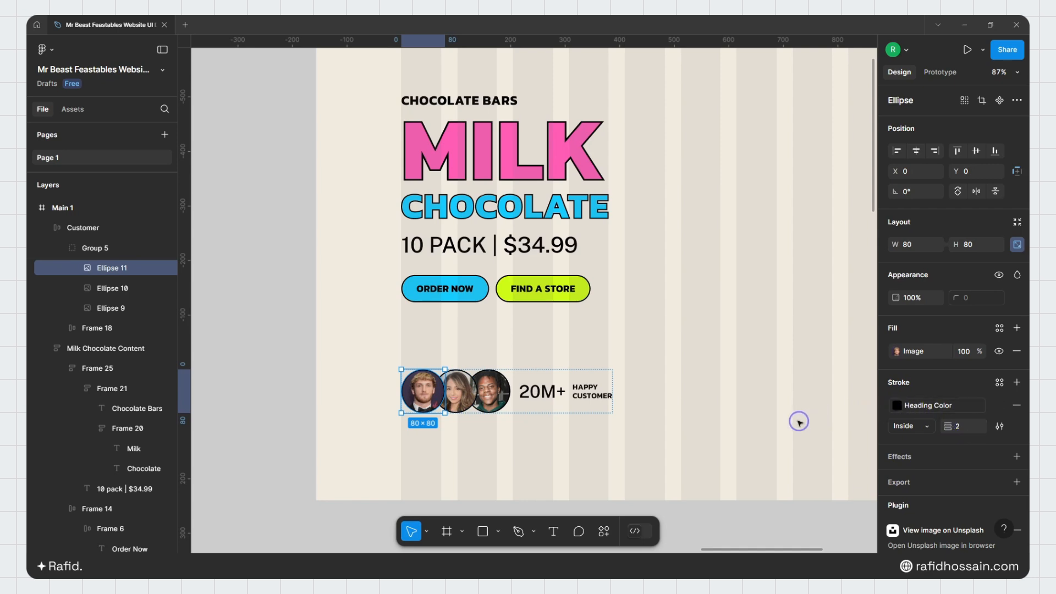
pyautogui.doubleClick(550, 393)
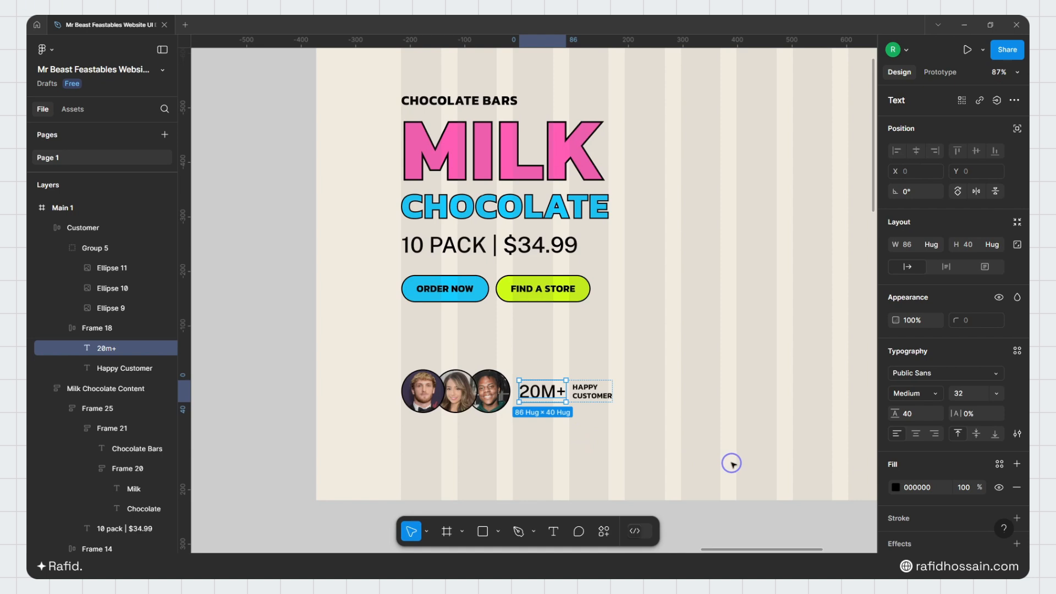
pyautogui.press('Tab')
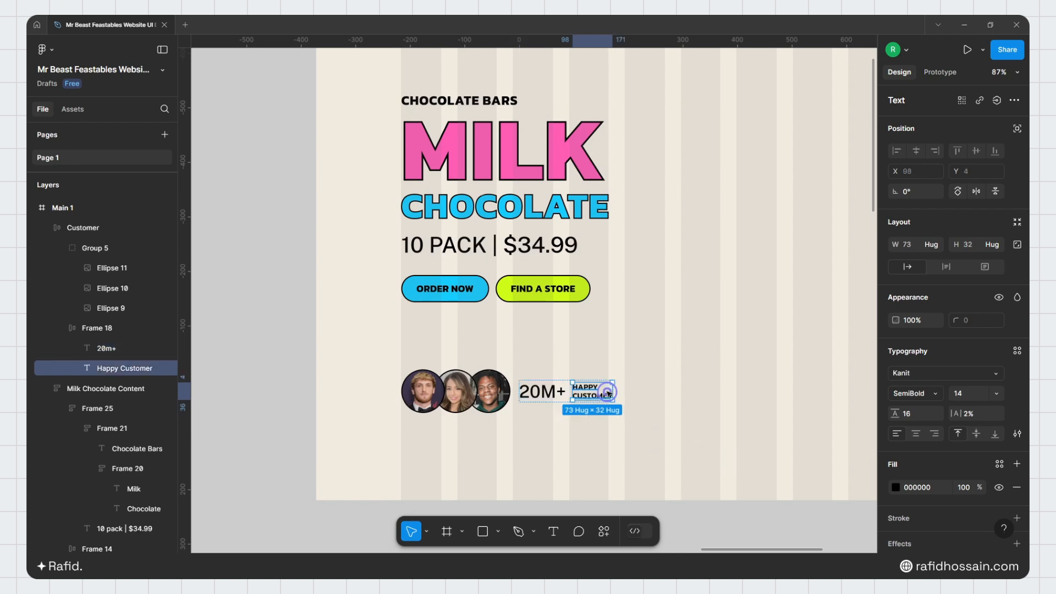
pyautogui.click(718, 425)
pyautogui.click(494, 397)
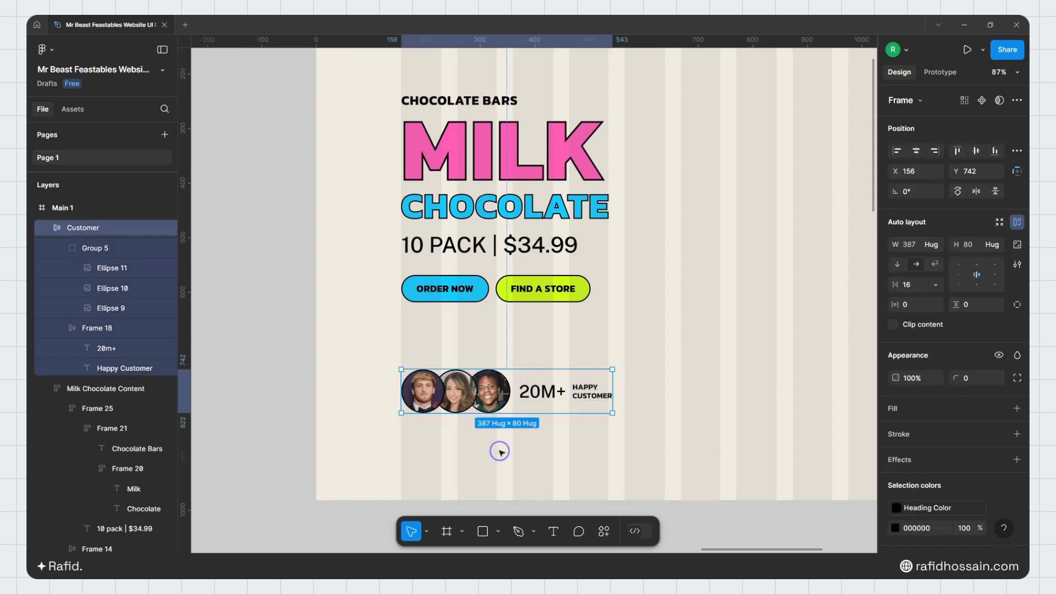
pyautogui.press('alt')
pyautogui.press('Escape')
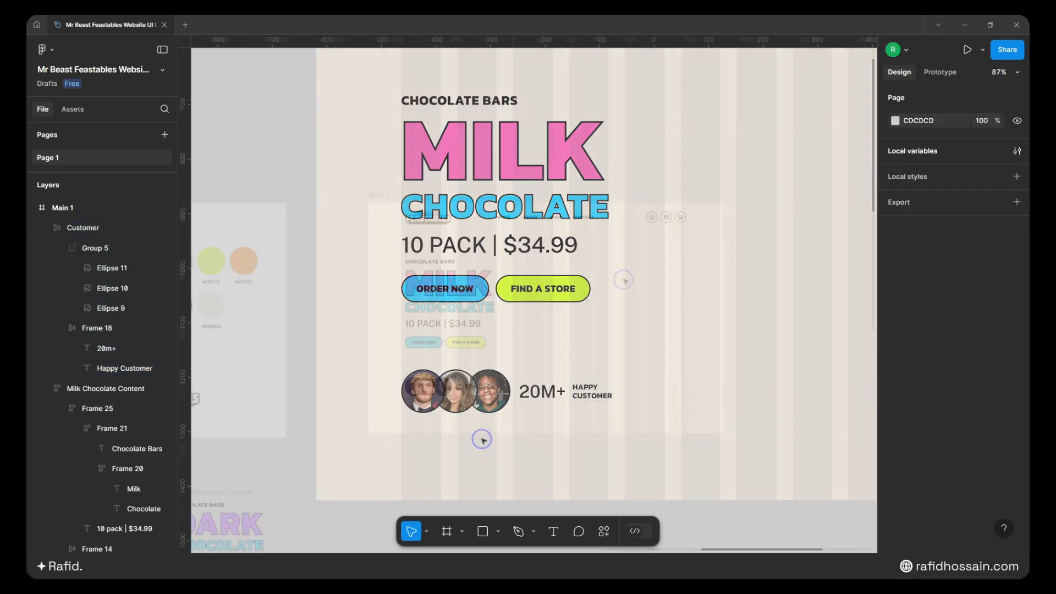
# Step: Look over the chocolate bar images, the circular product graphics and the sunburst background outside the main frames
pyautogui.scroll(-10, 596, 254)
pyautogui.scroll(-3, 616, 254)
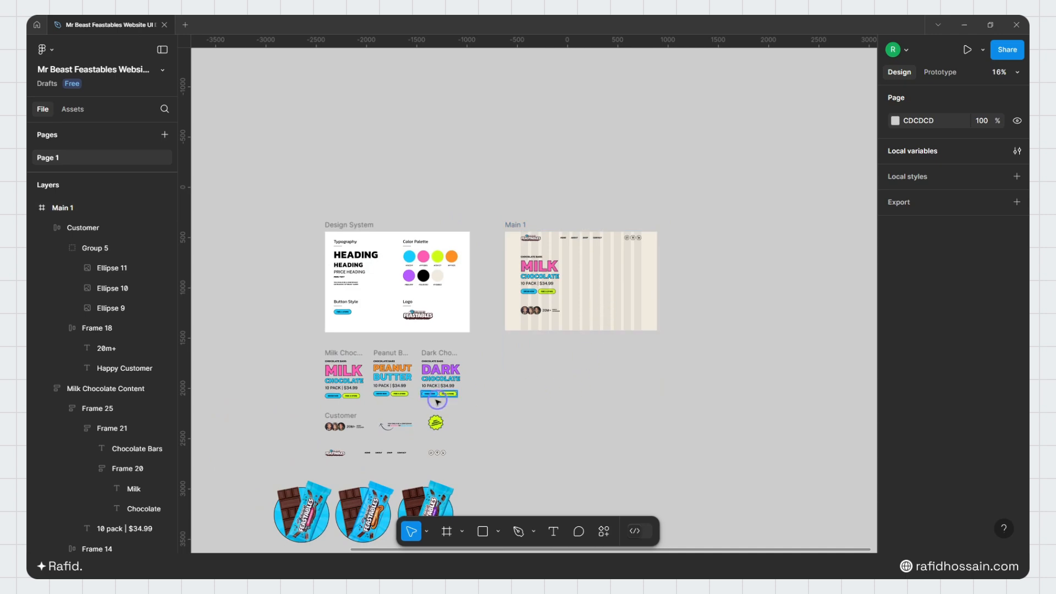
pyautogui.scroll(-3, 509, 368)
pyautogui.scroll(-2, 554, 364)
pyautogui.scroll(8, 546, 361)
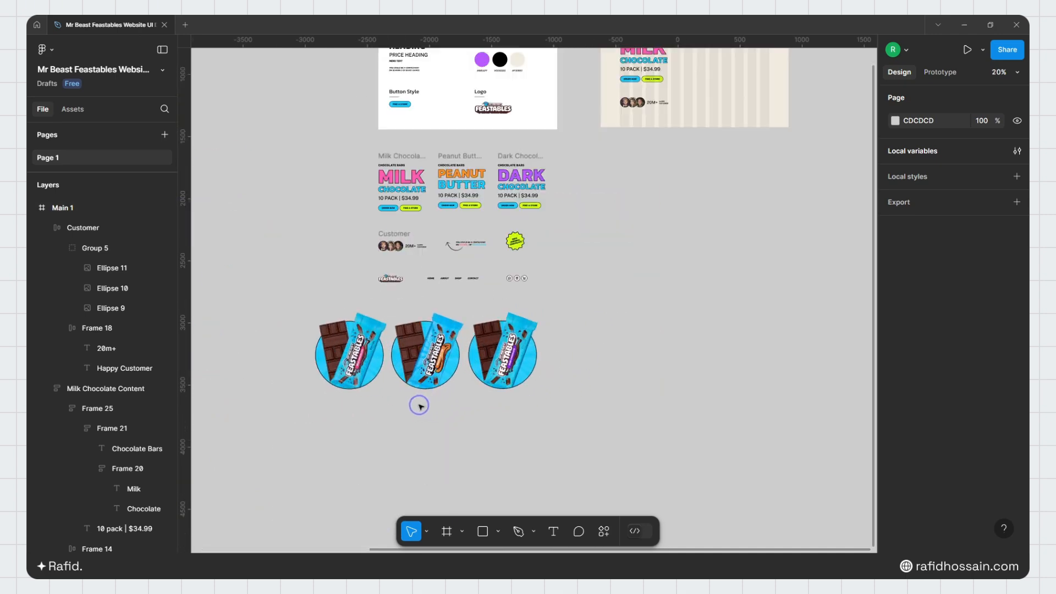
pyautogui.scroll(-5, 631, 368)
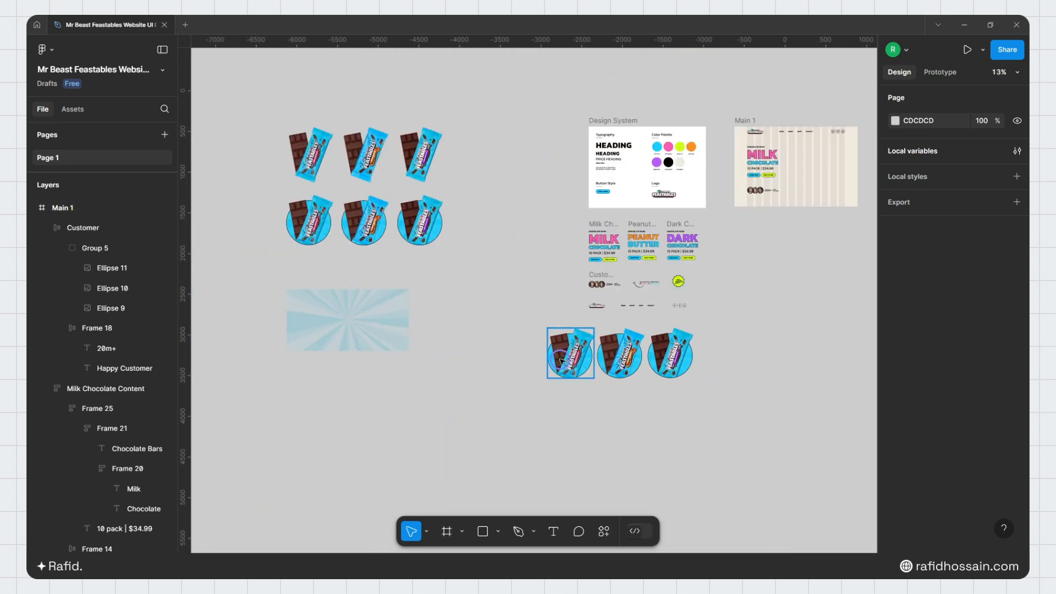
pyautogui.scroll(-2, 481, 278)
pyautogui.scroll(3, 479, 270)
pyautogui.scroll(-3, 514, 252)
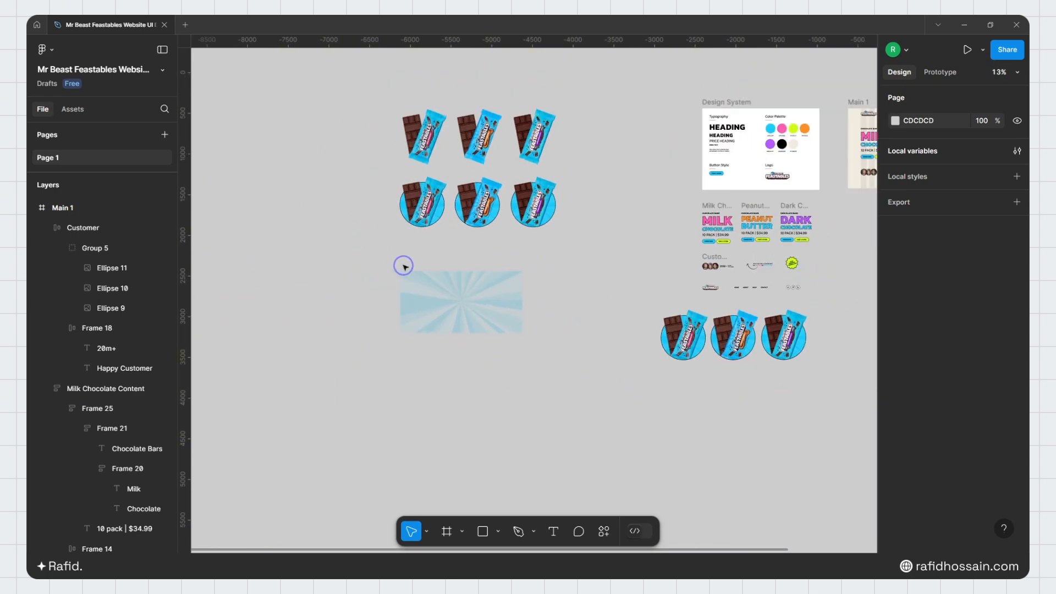
pyautogui.scroll(3, 377, 278)
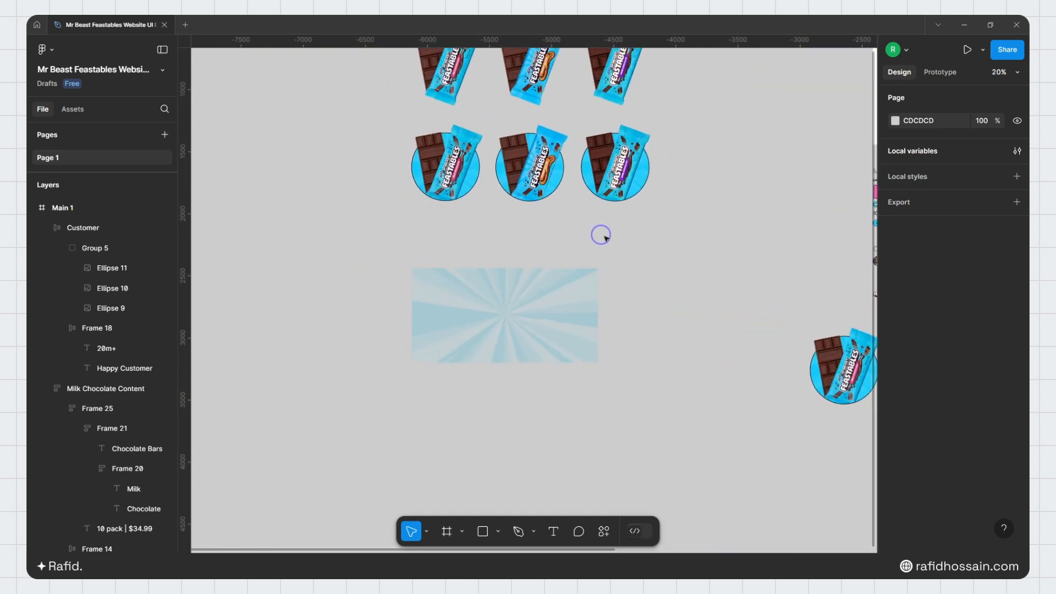
pyautogui.scroll(-3, 550, 231)
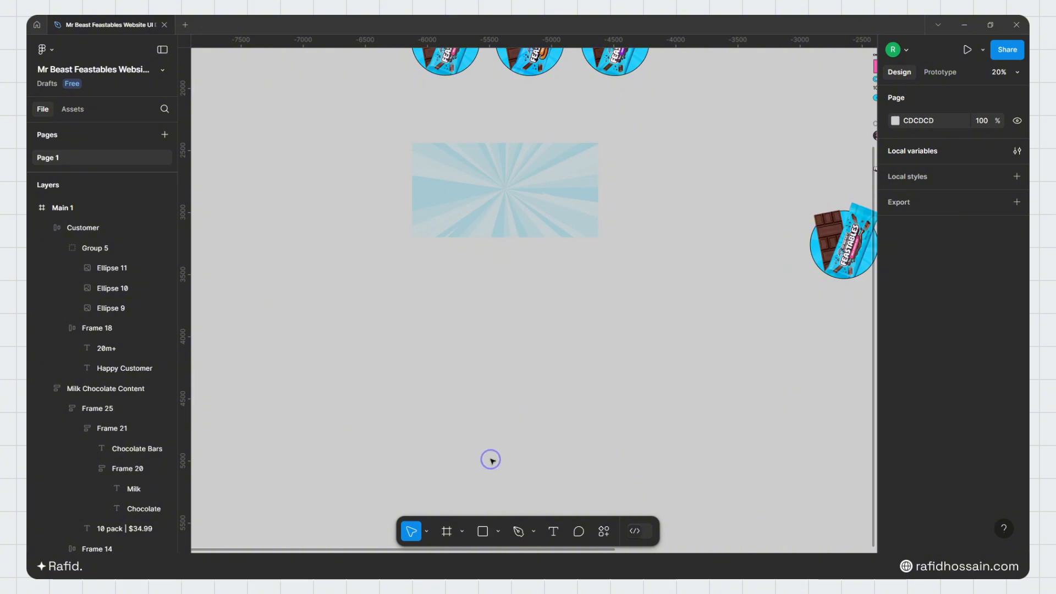
# Step: Create a 540 × 540 frame below the sunburst background with locked proportions and a corner radius of 500
pyautogui.press('f')
pyautogui.moveTo(439, 293); pyautogui.dragTo(507, 362)
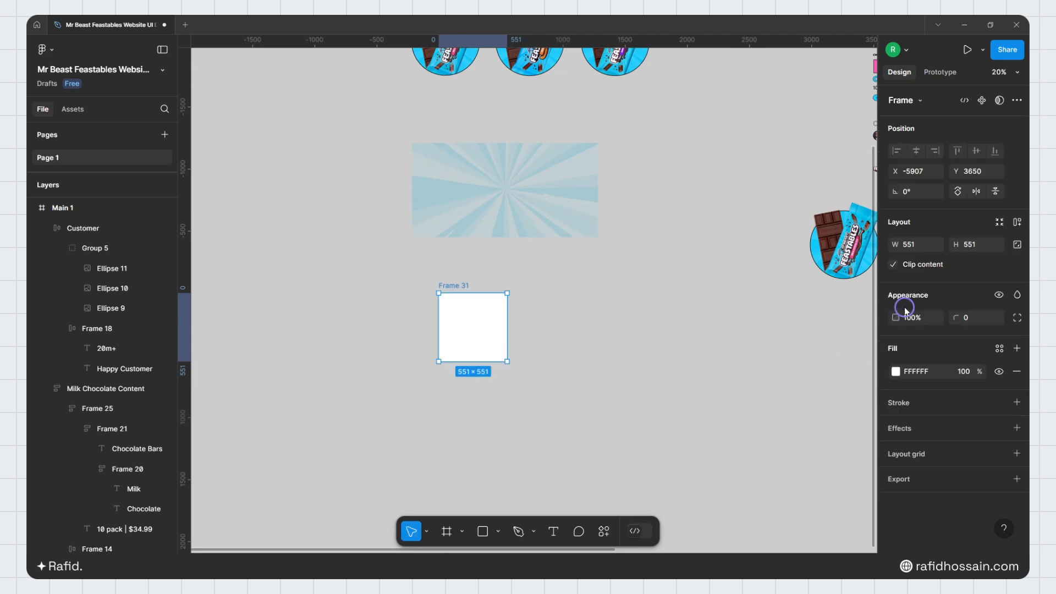
pyautogui.click(911, 245)
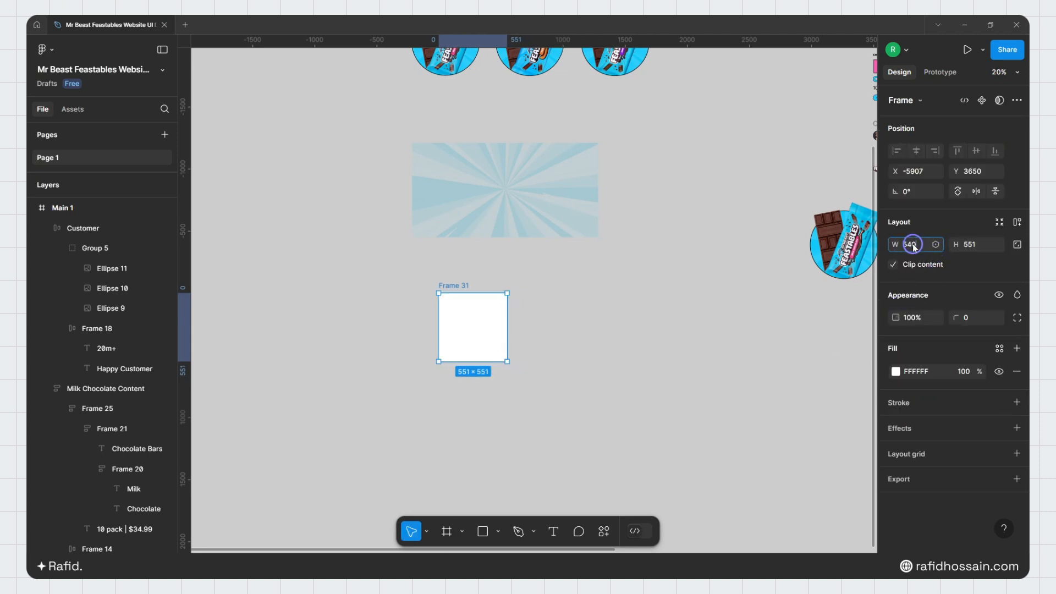
pyautogui.click(1017, 245)
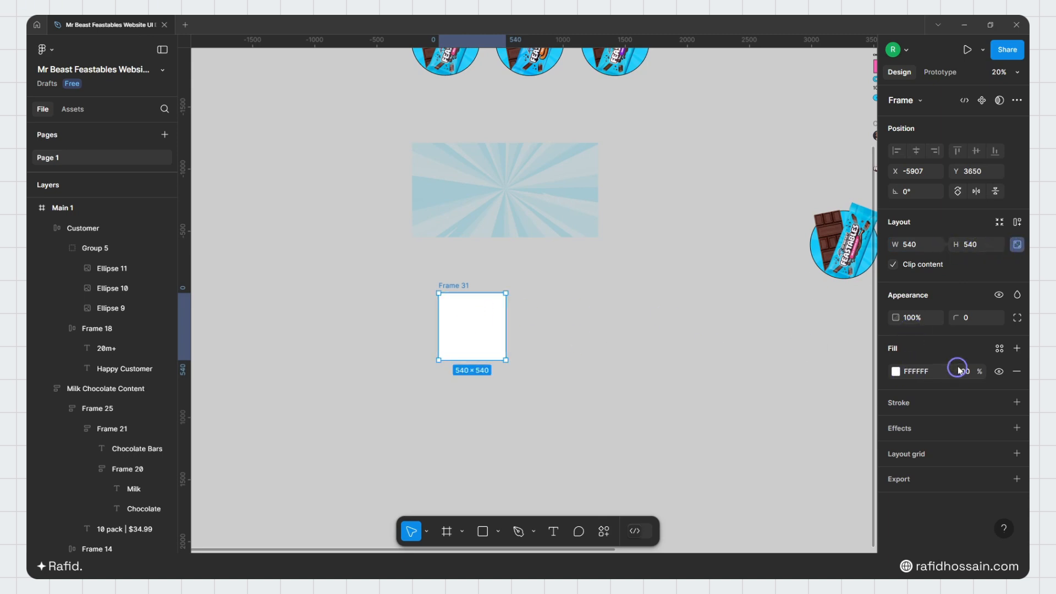
pyautogui.write('500')
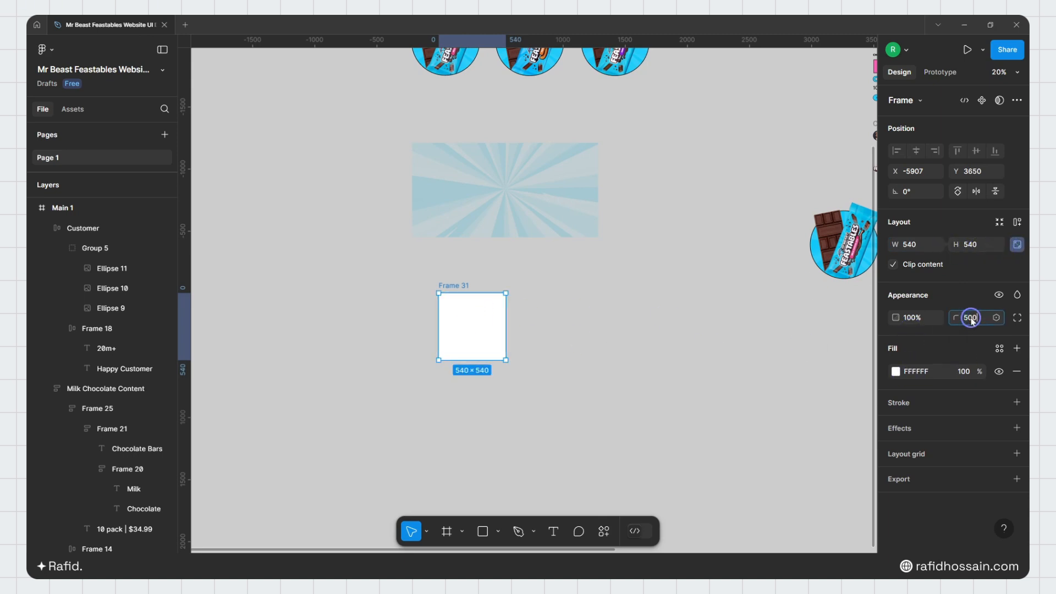
pyautogui.press('Return')
# Step: Place a centred copy of the Chocolate BG inside the circular frame and set the frame's fill to Accent Color 1
pyautogui.click(507, 176)
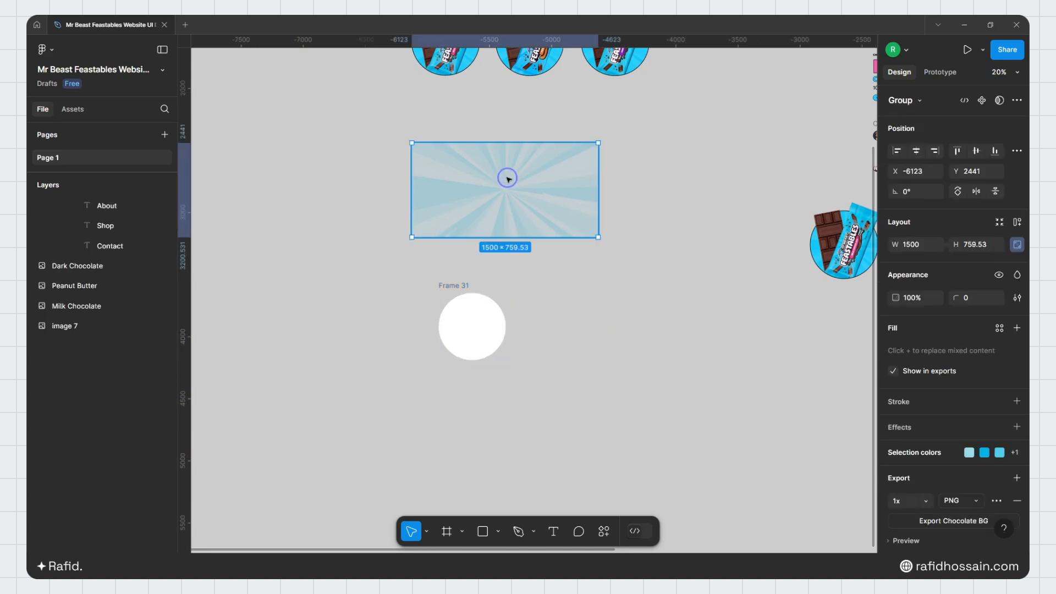
pyautogui.moveTo(506, 177); pyautogui.dragTo(483, 317)
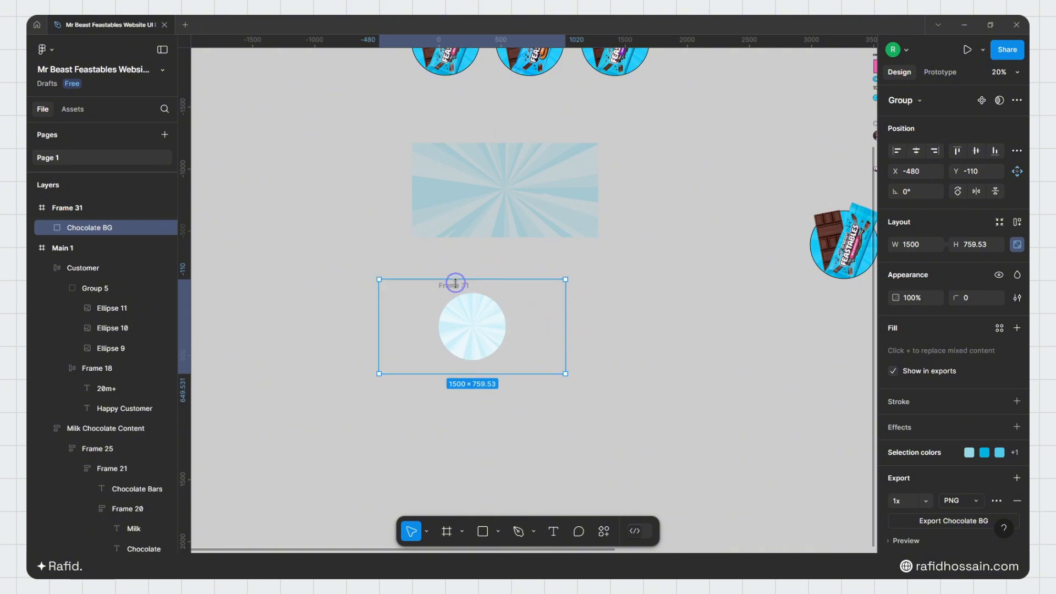
pyautogui.click(459, 283)
pyautogui.click(454, 285)
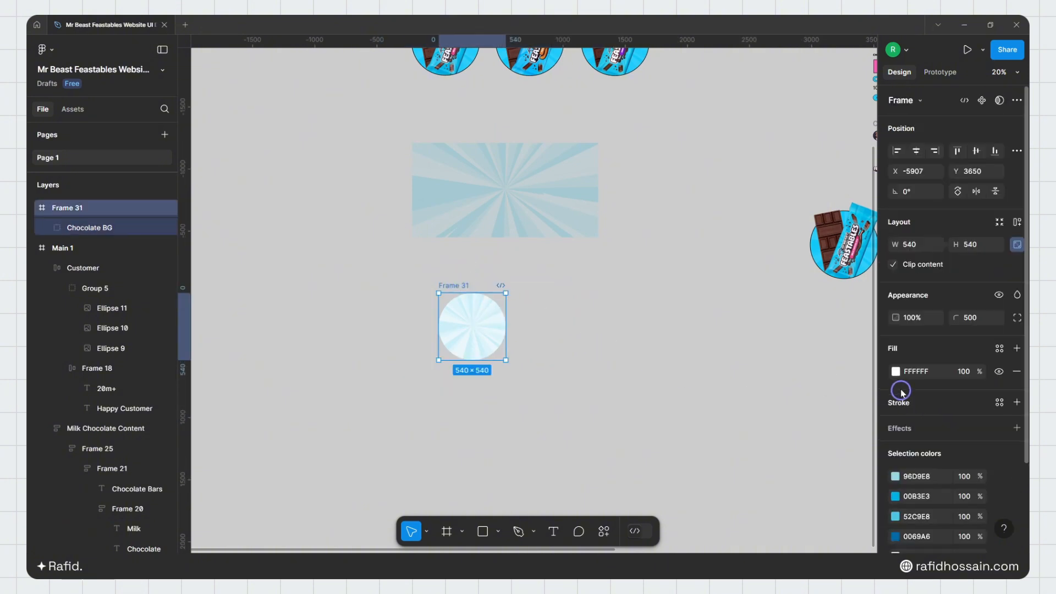
pyautogui.click(895, 371)
pyautogui.click(790, 198)
pyautogui.click(746, 284)
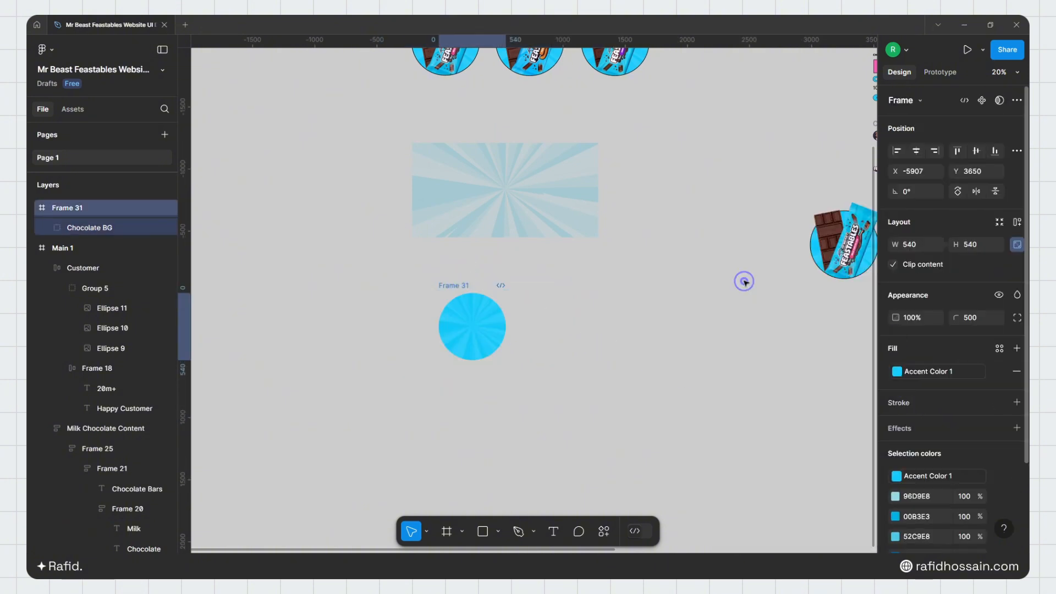
pyautogui.click(613, 316)
# Step: Place a copy of the milk chocolate bar image on the canvas beside the circular frame
pyautogui.scroll(-3, 564, 305)
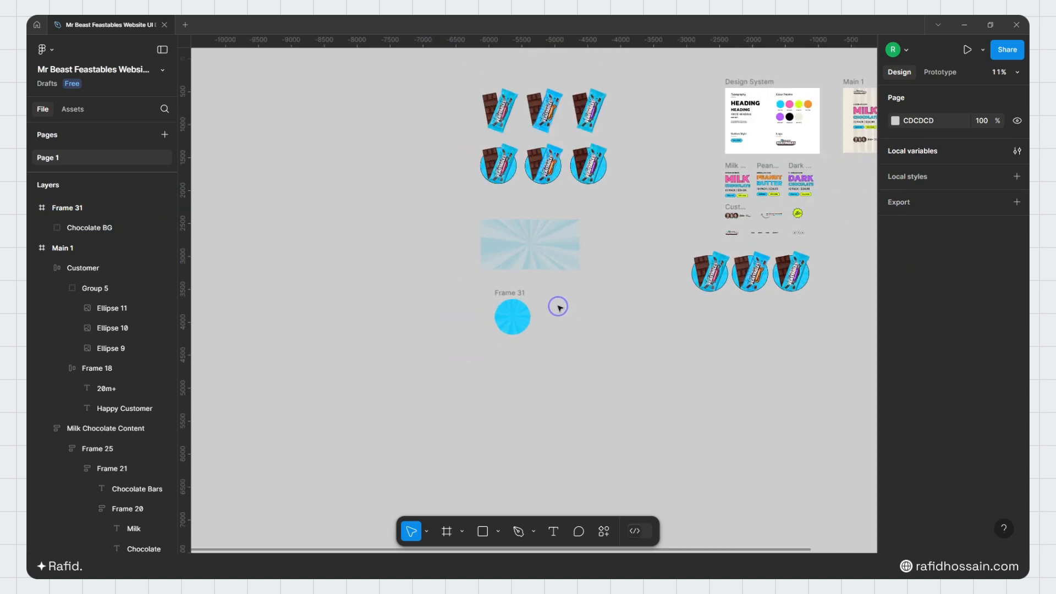
pyautogui.click(496, 115)
pyautogui.moveTo(497, 115); pyautogui.dragTo(424, 351)
pyautogui.scroll(3, 510, 341)
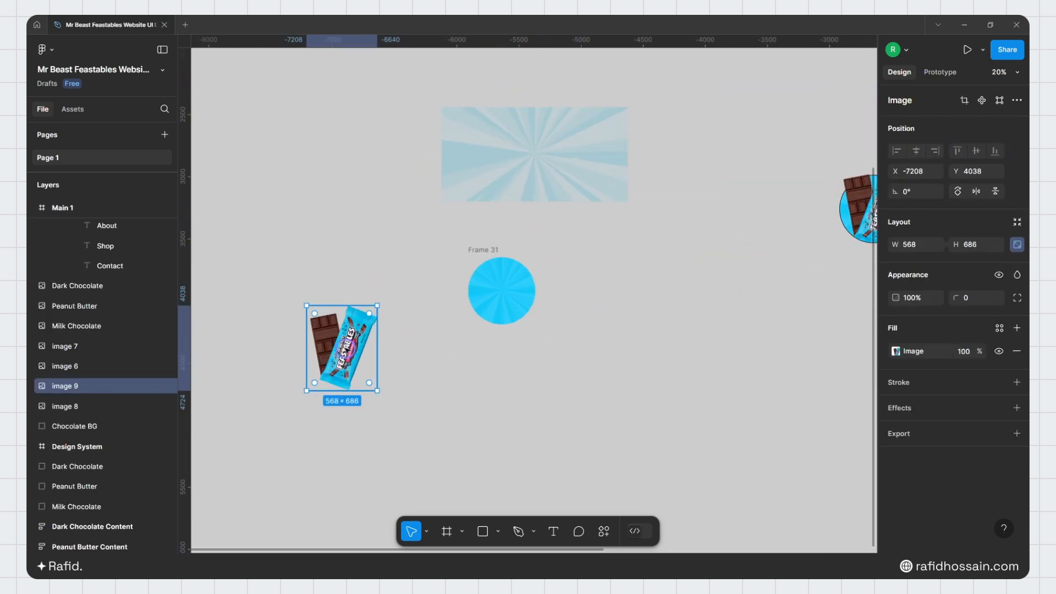
# Step: Move the bar image copy into the circular frame, aligned to its left edge and vertically centred
pyautogui.moveTo(357, 361); pyautogui.dragTo(502, 242)
pyautogui.scroll(6, 517, 305)
pyautogui.click(897, 151)
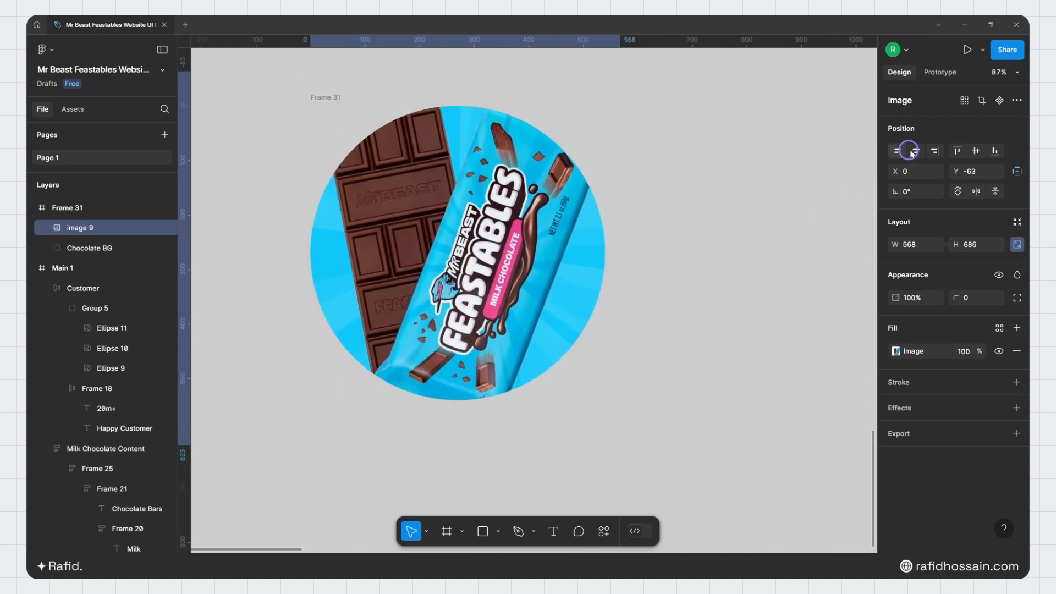
pyautogui.click(976, 152)
# Step: Duplicate the bar image, place the copy above the circular frame in the layer order, and crop its lower part to about 568 × 535
pyautogui.scroll(-3, 509, 234)
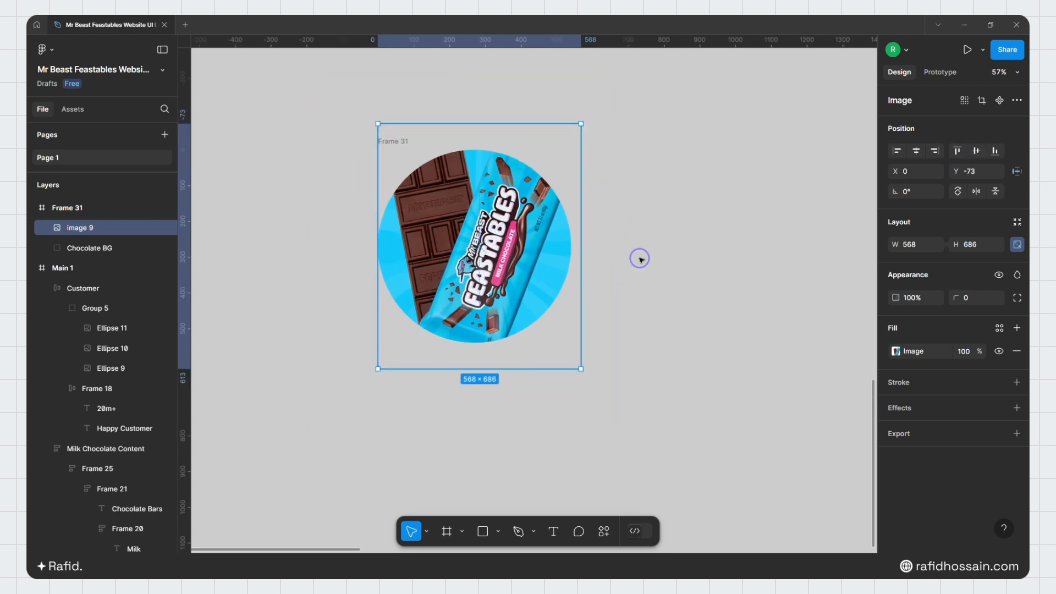
pyautogui.hotkey('ctrl', 'd')
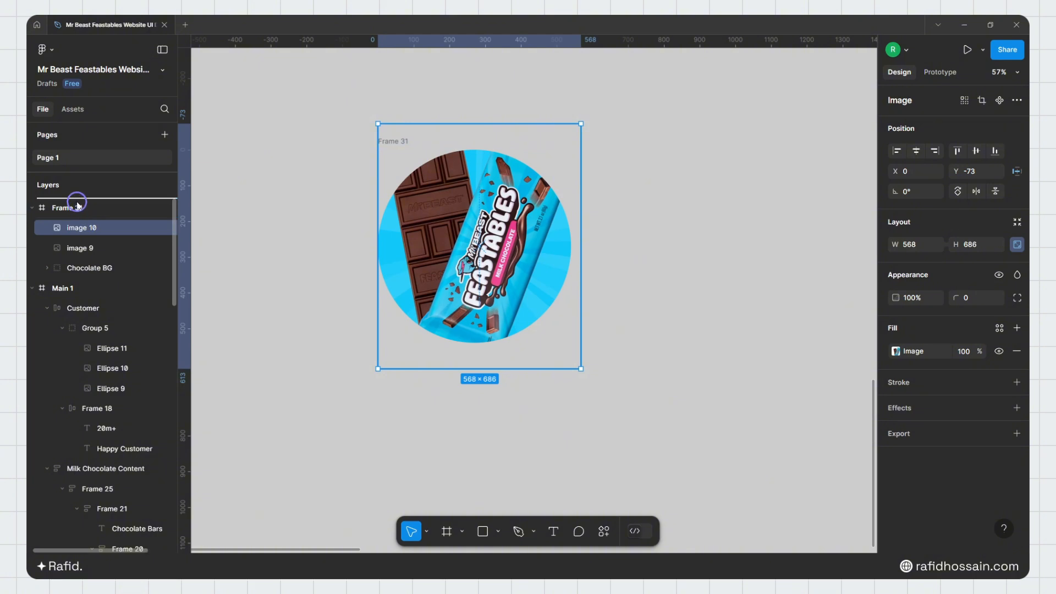
pyautogui.moveTo(77, 205); pyautogui.dragTo(75, 207)
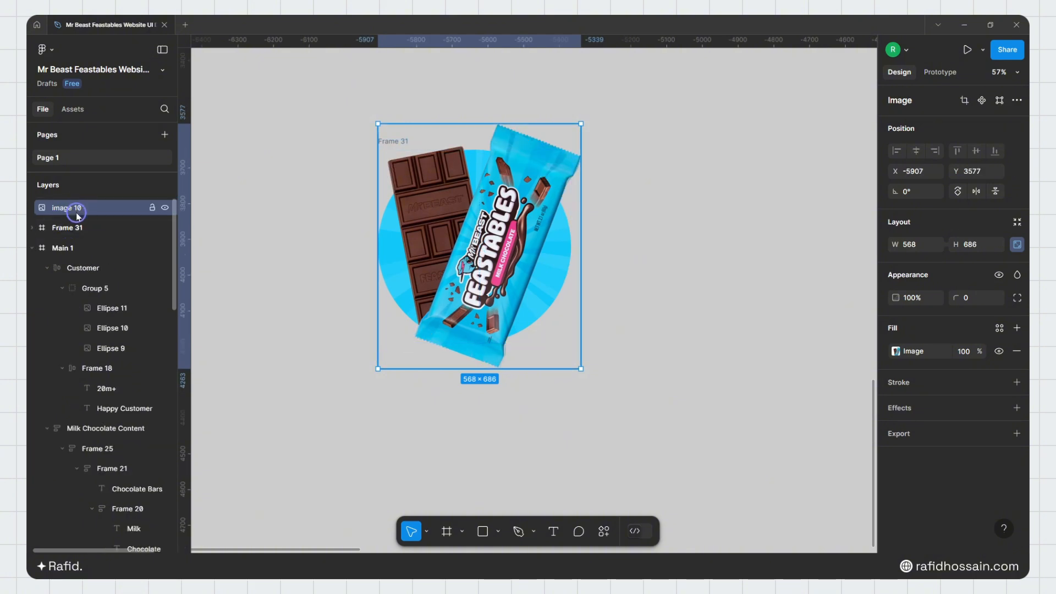
pyautogui.click(895, 350)
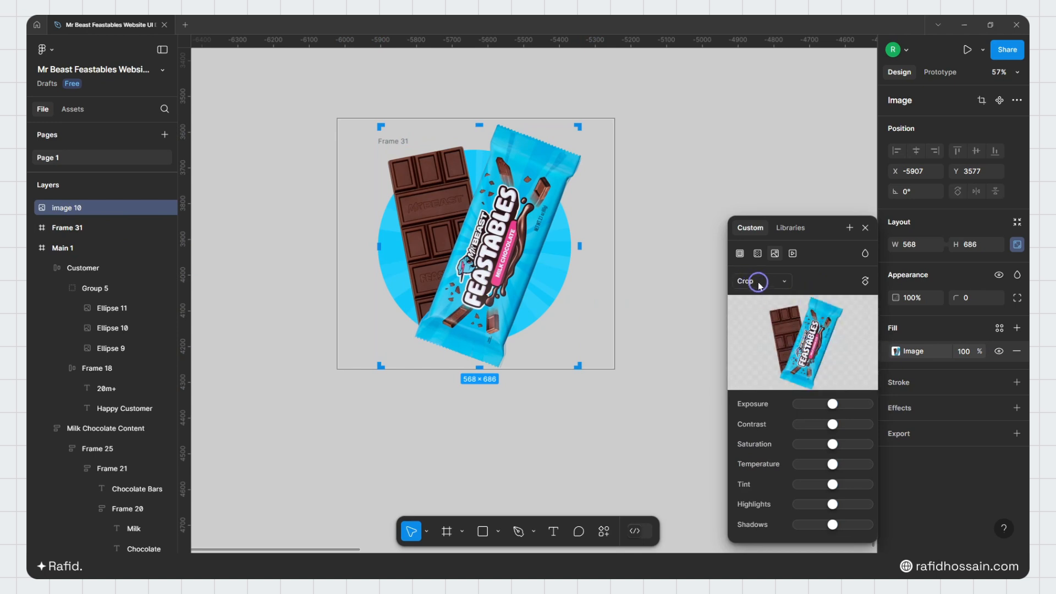
pyautogui.moveTo(482, 366); pyautogui.dragTo(490, 316)
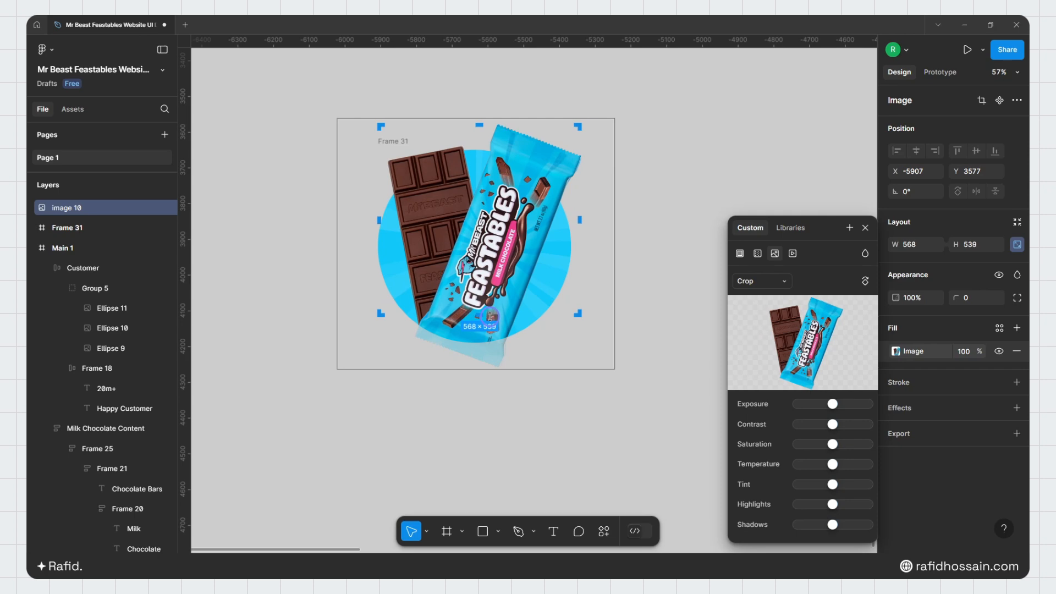
pyautogui.click(865, 227)
# Step: Group the cropped bar image together with the circular frame
pyautogui.click(94, 207)
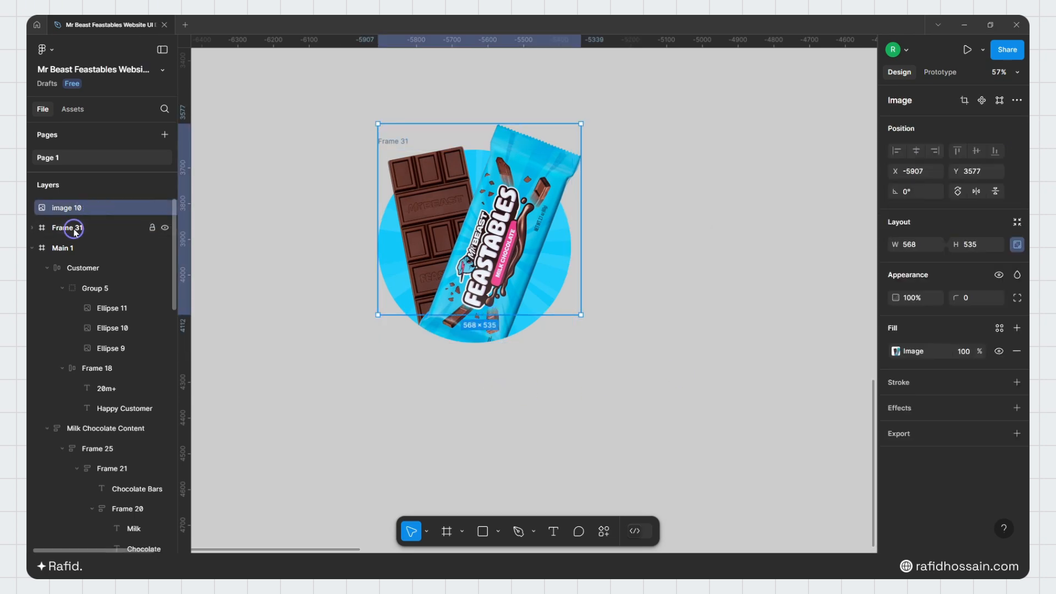
pyautogui.keyDown('shift'); pyautogui.click(68, 228); pyautogui.keyUp('shift')
pyautogui.hotkey('ctrl', 'g')
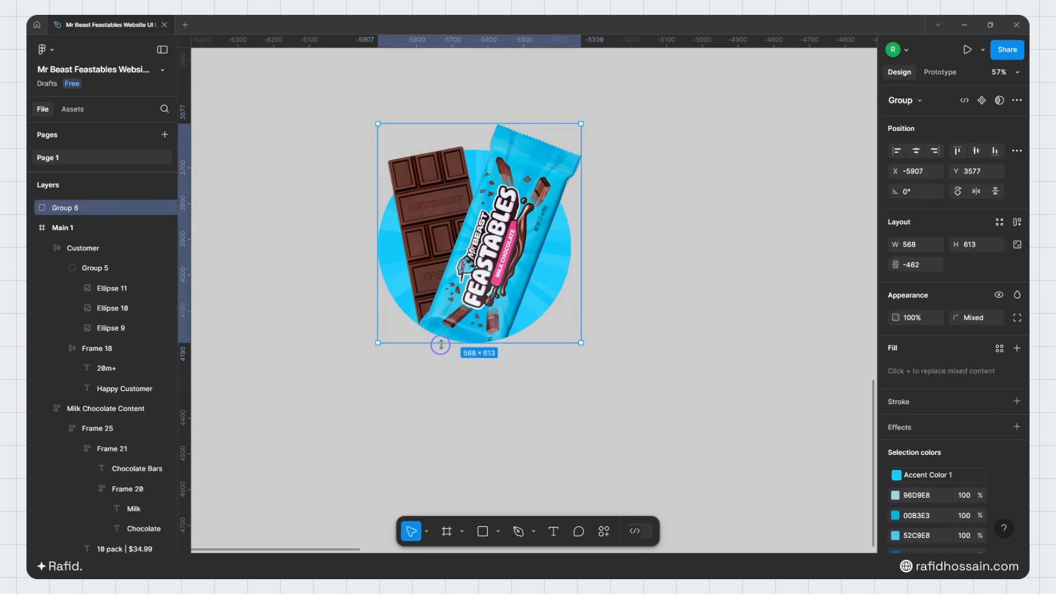
# Step: Delete the grouped circular bar graphic below the sunburst background
pyautogui.scroll(-5, 429, 391)
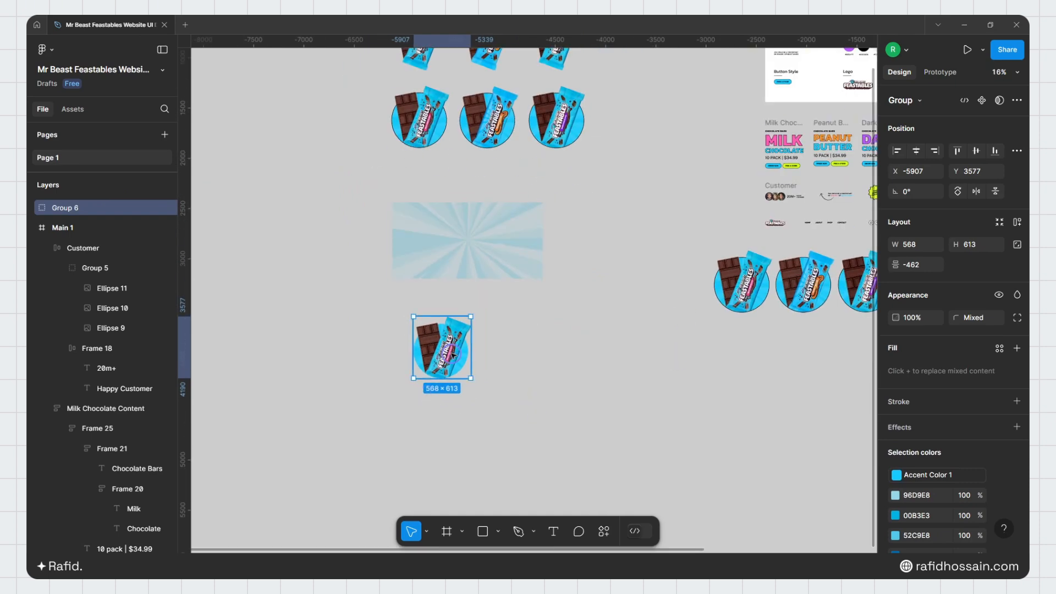
pyautogui.press('Delete')
# Step: Examine the stroke and export settings of the finished Dark Chocolate graphic group
pyautogui.scroll(-3, 389, 341)
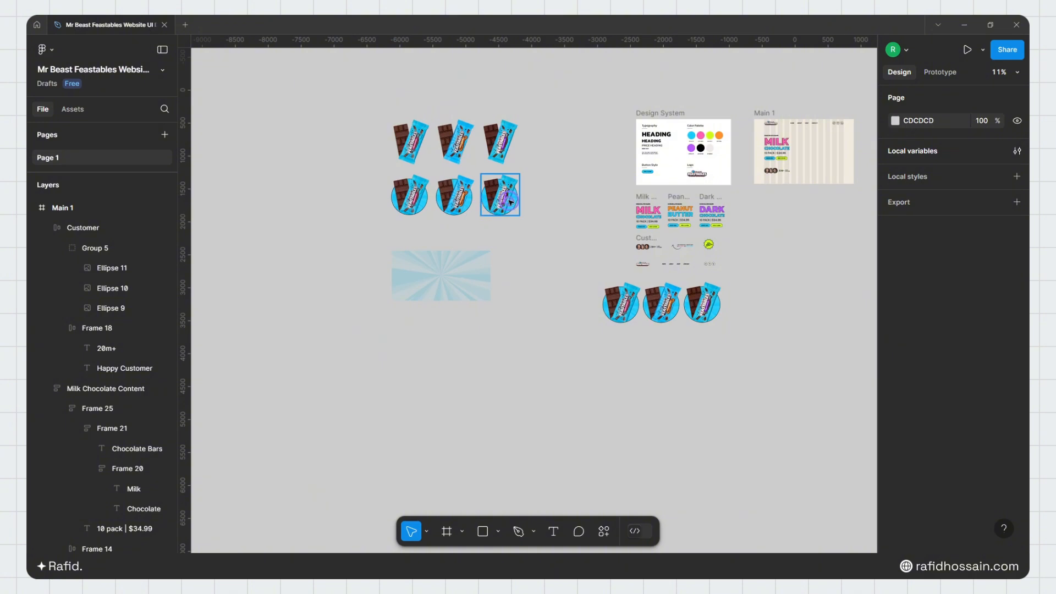
pyautogui.click(499, 197)
pyautogui.scroll(-6, 913, 481)
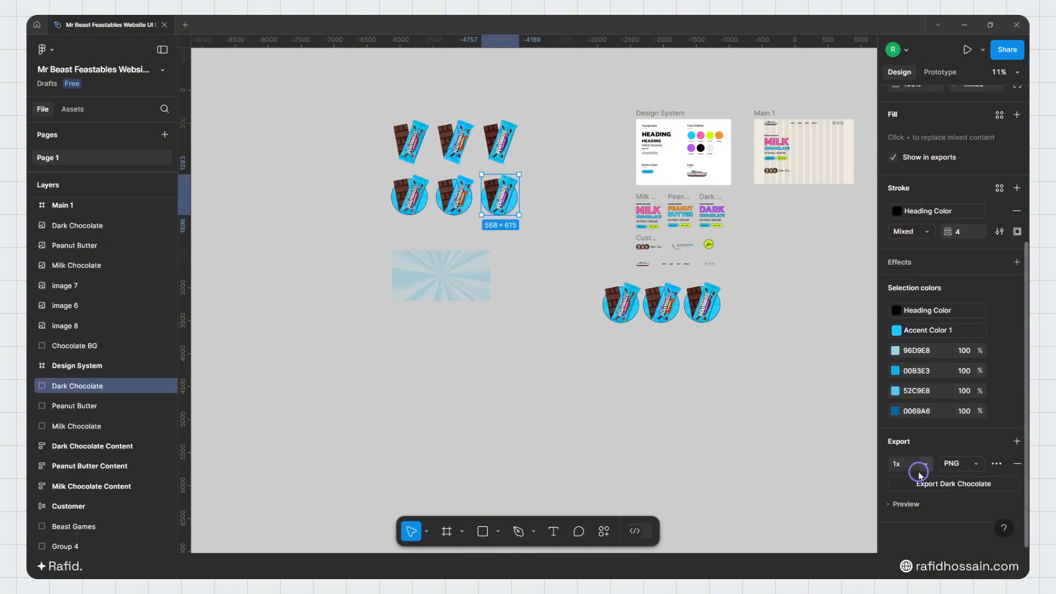
# Step: Place a copy of the circular Milk Chocolate product image on the canvas below the Main 1 frame
pyautogui.scroll(-5, 304, 337)
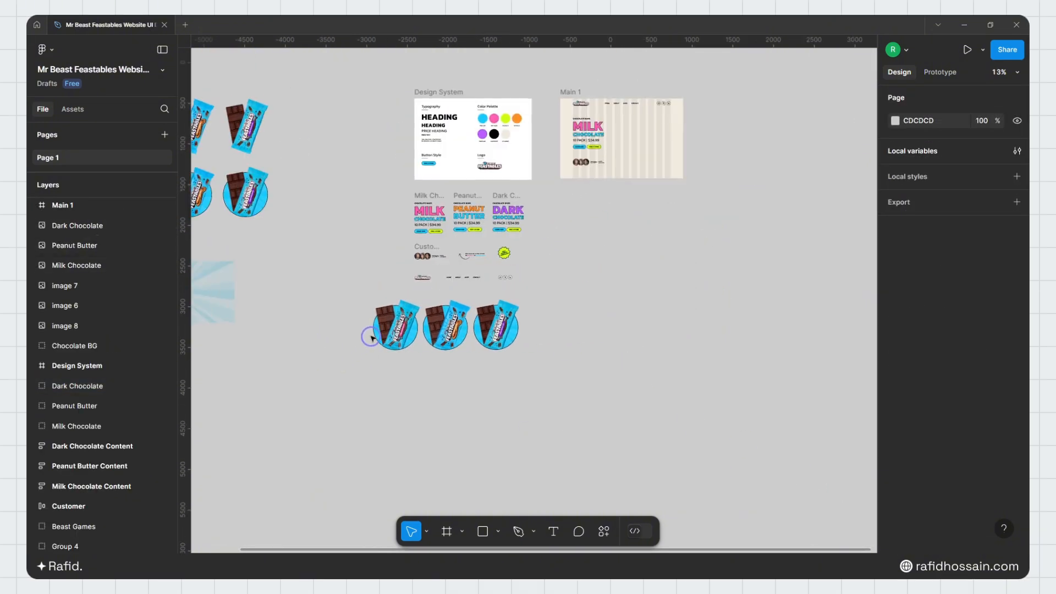
pyautogui.click(390, 326)
pyautogui.keyDown('alt'); pyautogui.moveTo(394, 324); pyautogui.dragTo(653, 364); pyautogui.keyUp('alt')
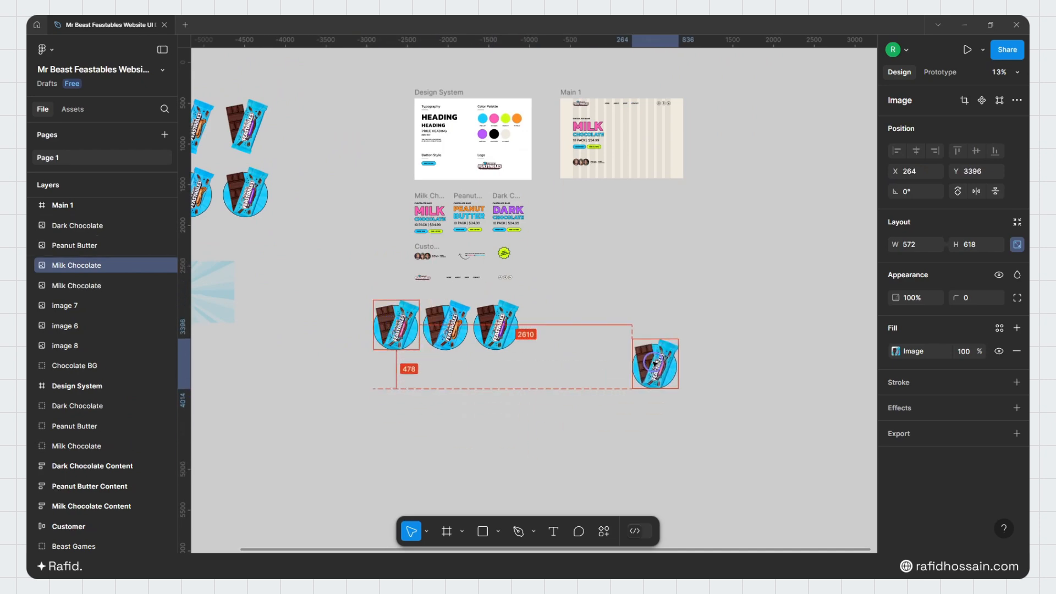
pyautogui.scroll(4, 725, 275)
pyautogui.moveTo(634, 408); pyautogui.dragTo(628, 243)
pyautogui.scroll(4, 683, 247)
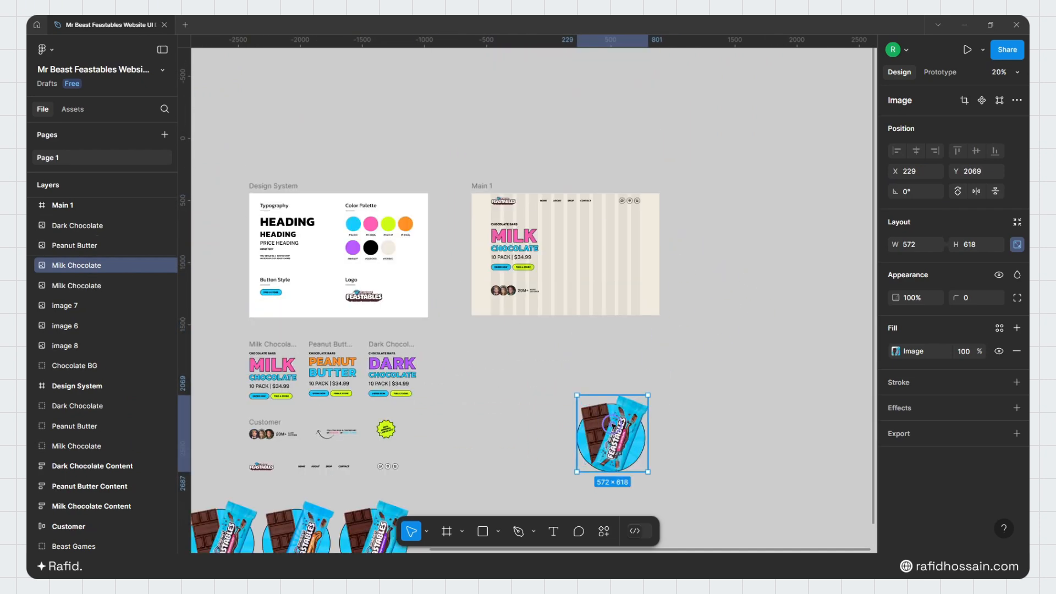
# Step: Move the Milk Chocolate image copy into Main 1 beside the heading at X 639 and centre it vertically in the frame
pyautogui.moveTo(614, 440); pyautogui.dragTo(569, 243)
pyautogui.scroll(5, 594, 248)
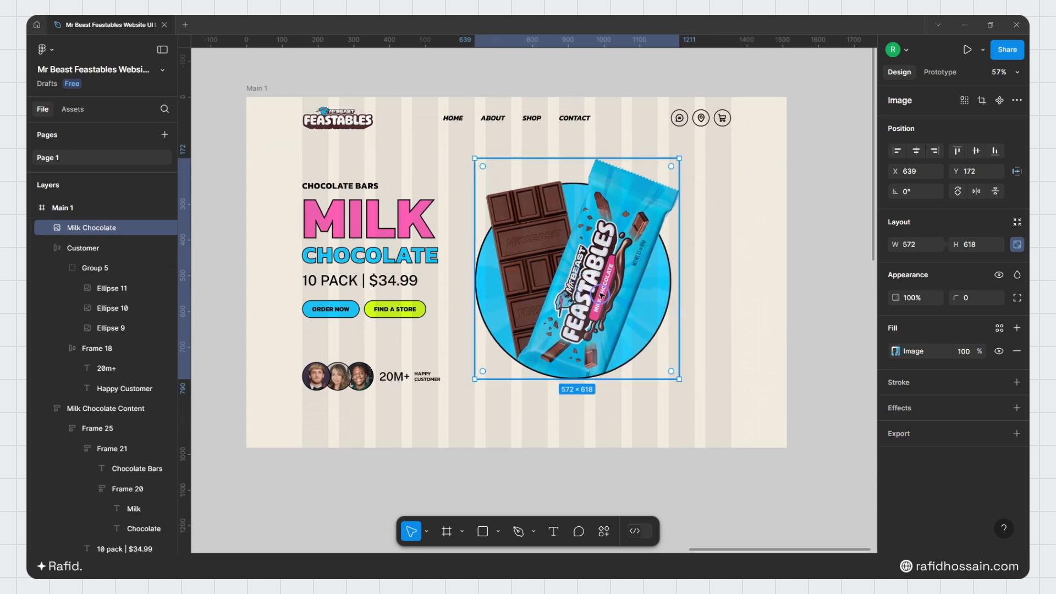
pyautogui.moveTo(595, 288); pyautogui.dragTo(595, 285)
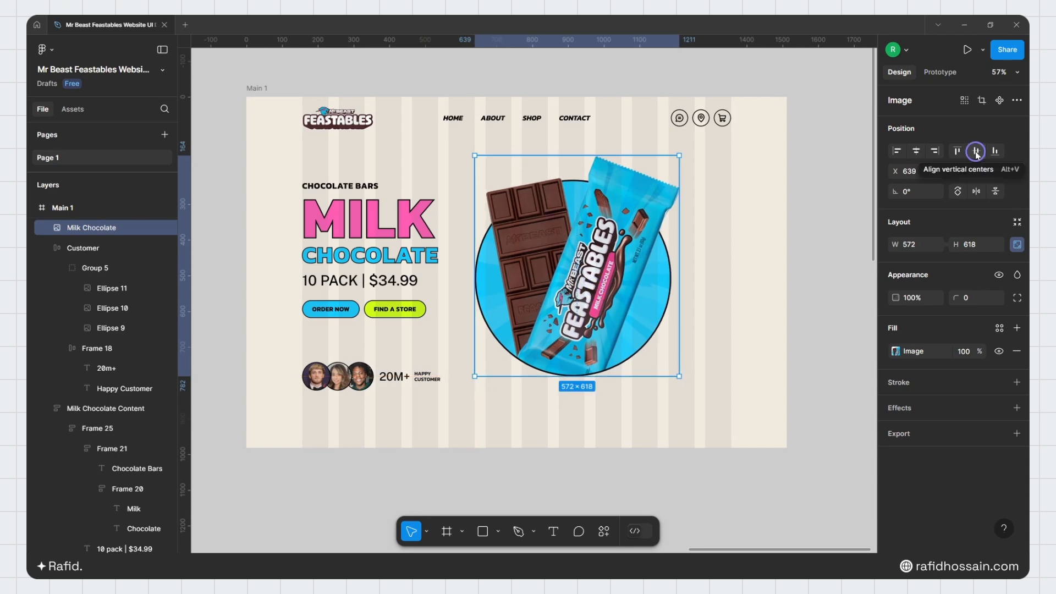
pyautogui.click(976, 151)
pyautogui.click(665, 385)
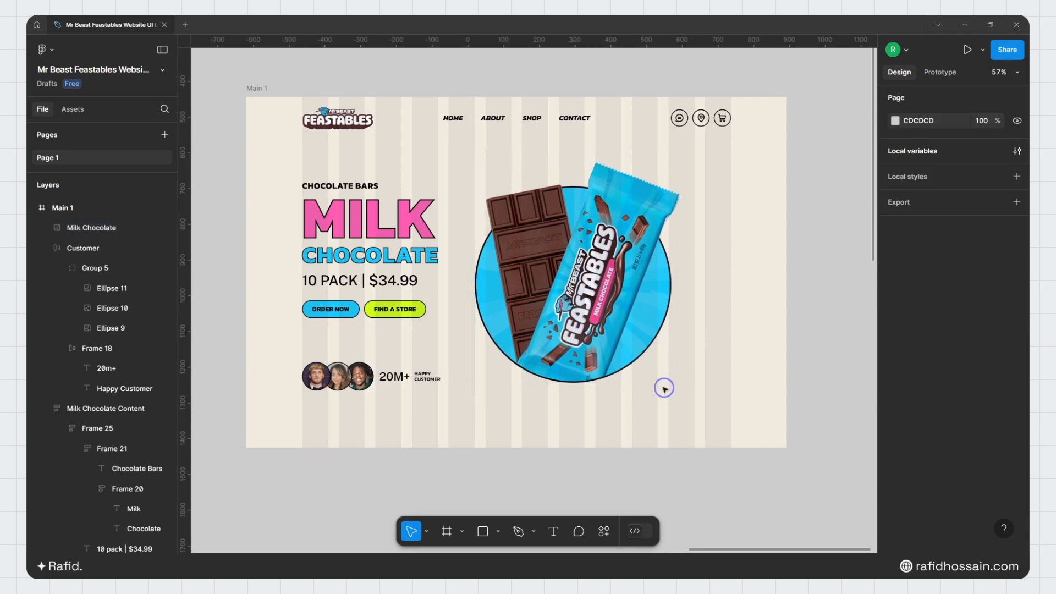
# Step: Place a copy of the Beast Games contestant group in Main 1 at the lower right of the circular bar image
pyautogui.scroll(-5, 635, 351)
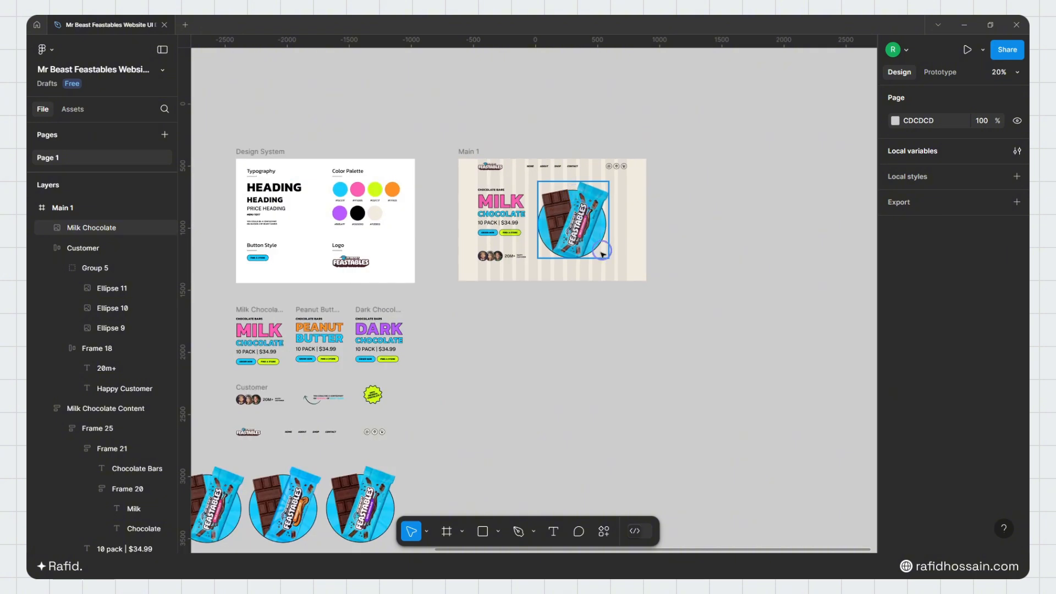
pyautogui.click(329, 397)
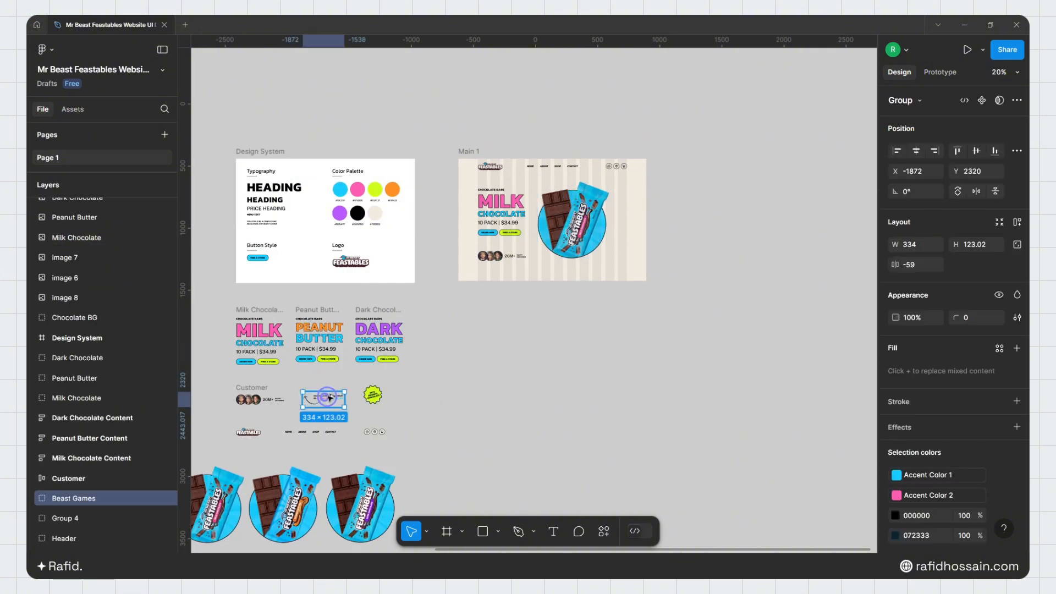
pyautogui.moveTo(328, 397); pyautogui.dragTo(629, 297)
pyautogui.scroll(3, 601, 302)
pyautogui.scroll(5, 625, 219)
pyautogui.scroll(-3, 631, 297)
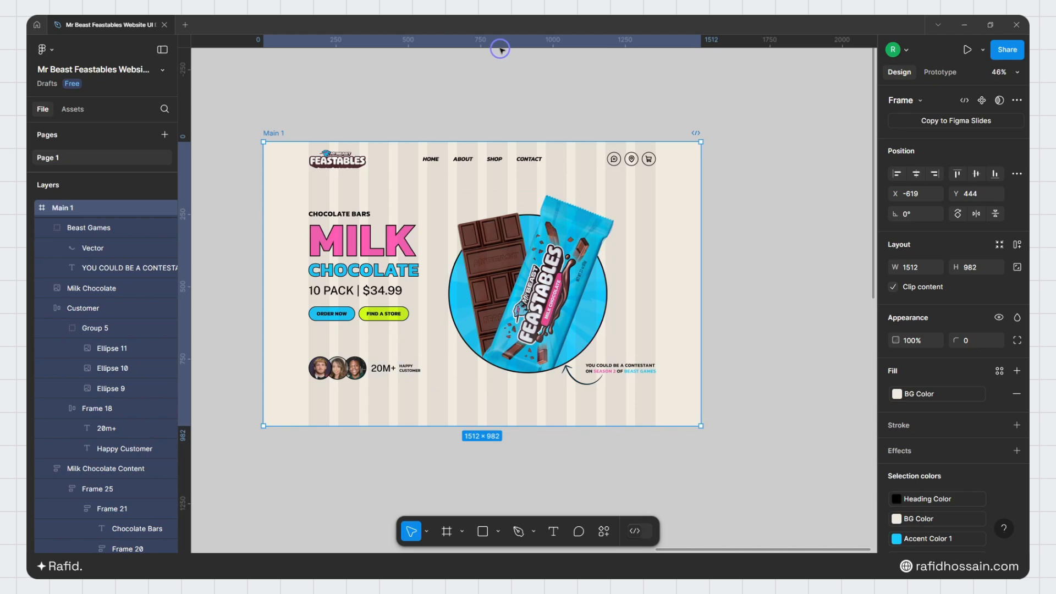
# Step: Add a horizontal guide along the bottom of the customer block and move the Beast Games group down to Y 750
pyautogui.moveTo(500, 49); pyautogui.dragTo(451, 379)
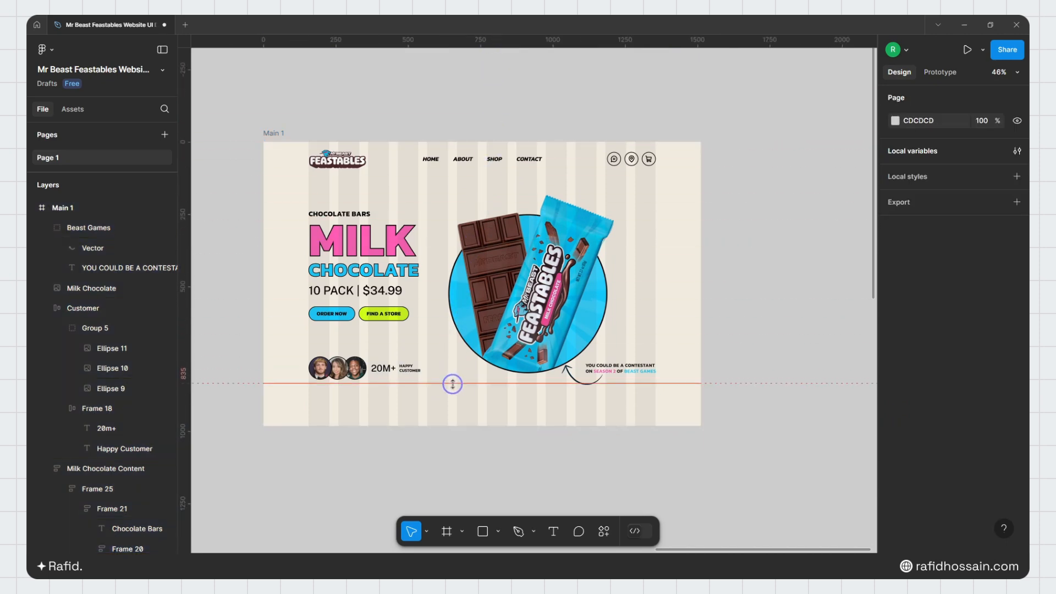
pyautogui.click(407, 415)
pyautogui.scroll(3, 407, 416)
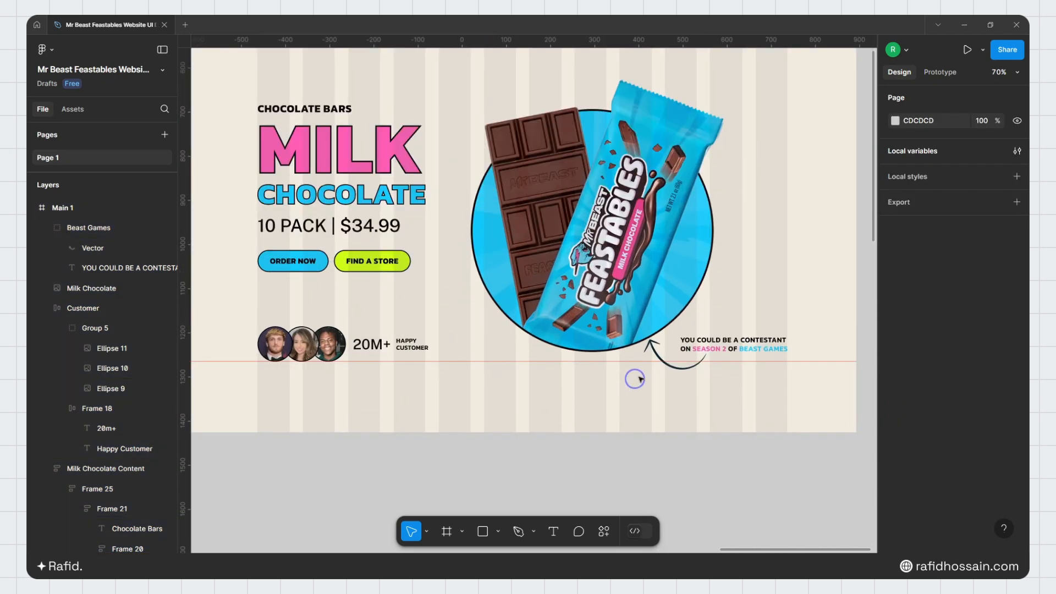
pyautogui.click(741, 350)
pyautogui.hotkey('shift', 'Down')
pyautogui.hotkey('shift', 'Down')
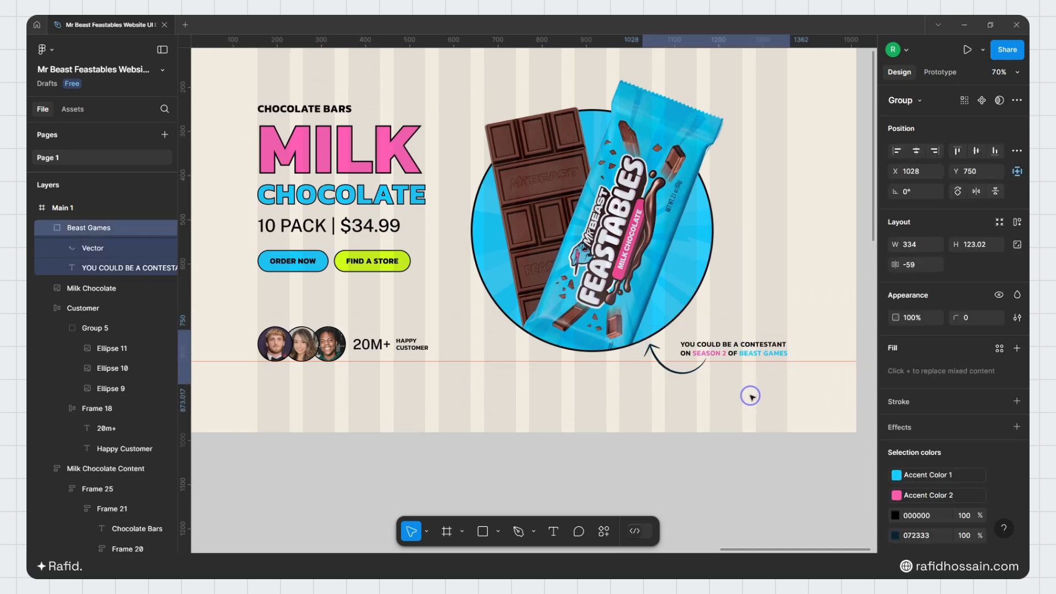
pyautogui.click(695, 423)
# Step: Add vertical guides at the left and right edges of the blue circle in Main 1
pyautogui.scroll(-3, 529, 399)
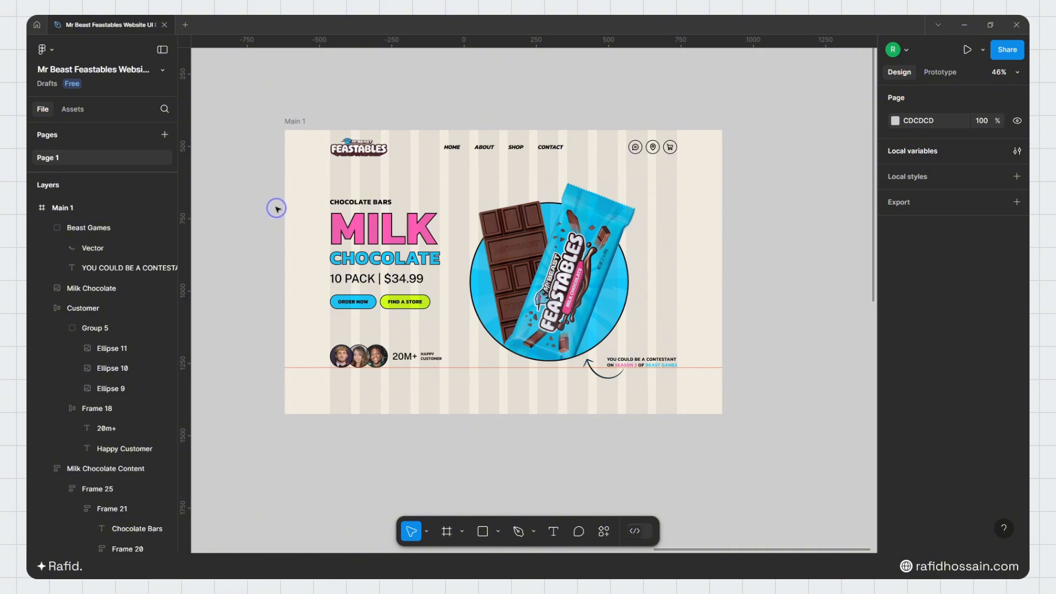
pyautogui.moveTo(190, 193); pyautogui.dragTo(469, 215)
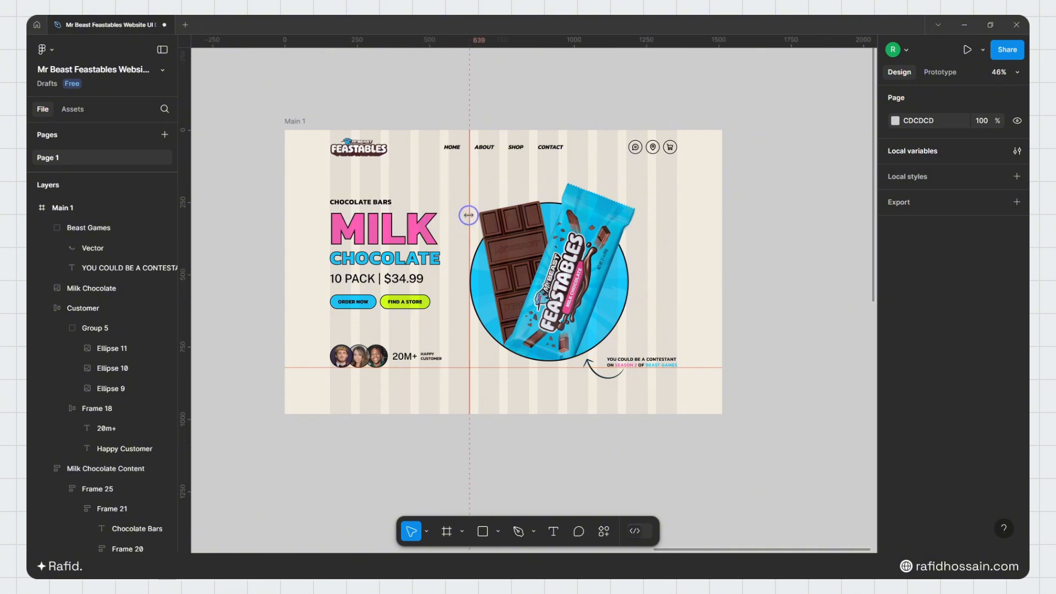
pyautogui.moveTo(191, 230); pyautogui.dragTo(631, 274)
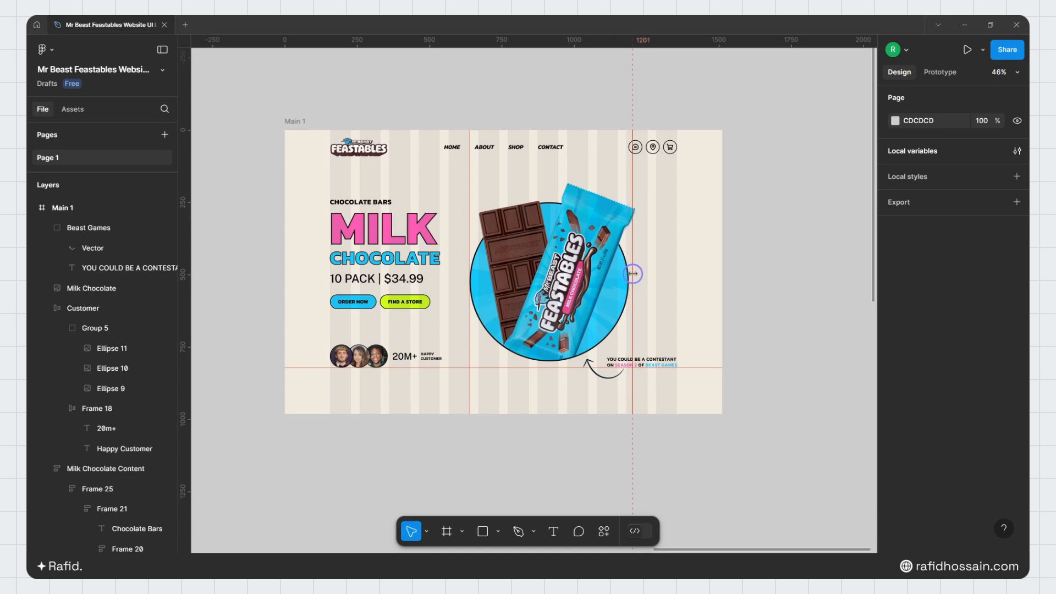
# Step: Examine the typography settings of the contestant text and its arrow in the Beast Games group
pyautogui.scroll(2, 654, 313)
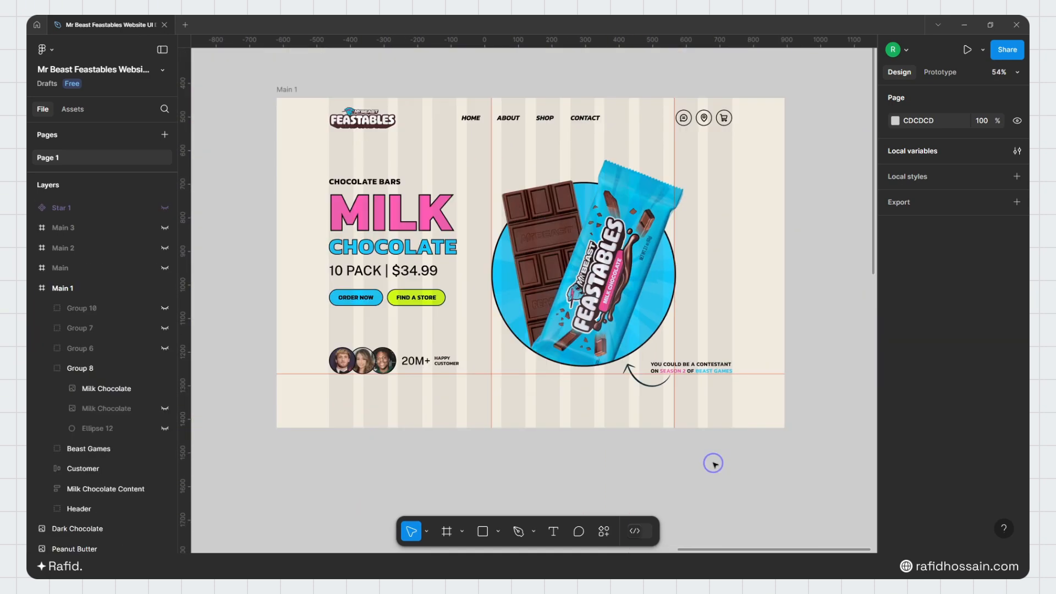
pyautogui.doubleClick(701, 366)
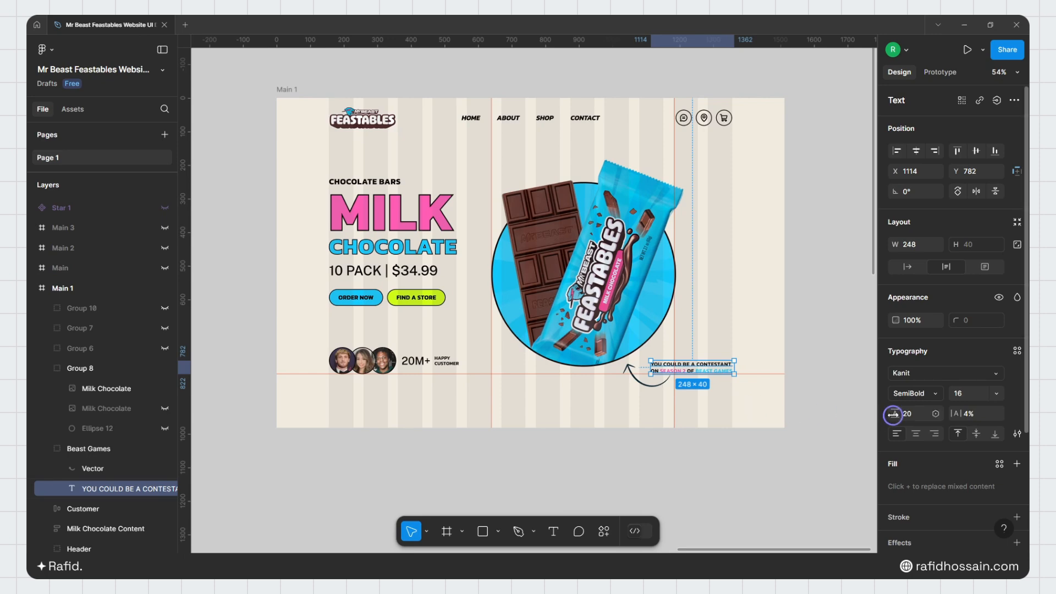
pyautogui.click(638, 379)
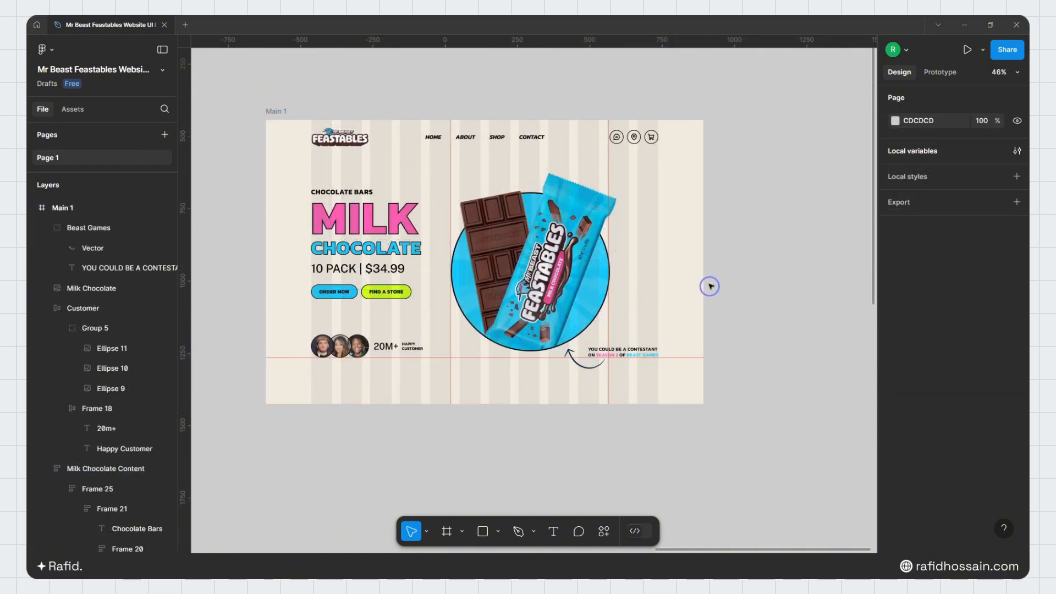
# Step: Place a copy of the 100% Original Chocolate star badge on the canvas below Main 1
pyautogui.scroll(-3, 711, 277)
pyautogui.scroll(-3, 711, 277)
pyautogui.click(488, 412)
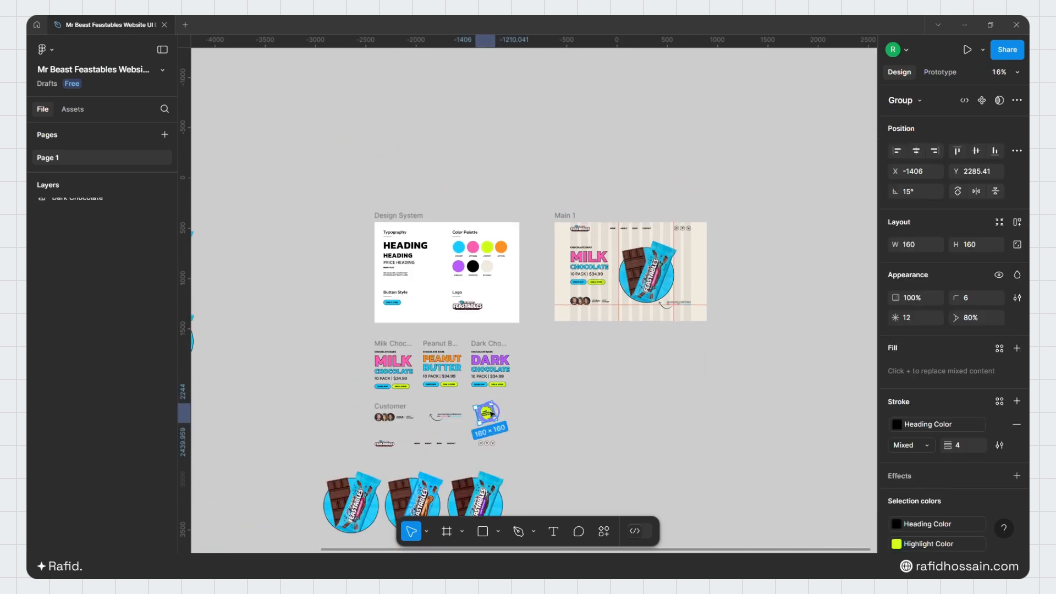
pyautogui.moveTo(489, 411); pyautogui.dragTo(627, 373)
pyautogui.scroll(3, 672, 343)
pyautogui.scroll(1, 658, 346)
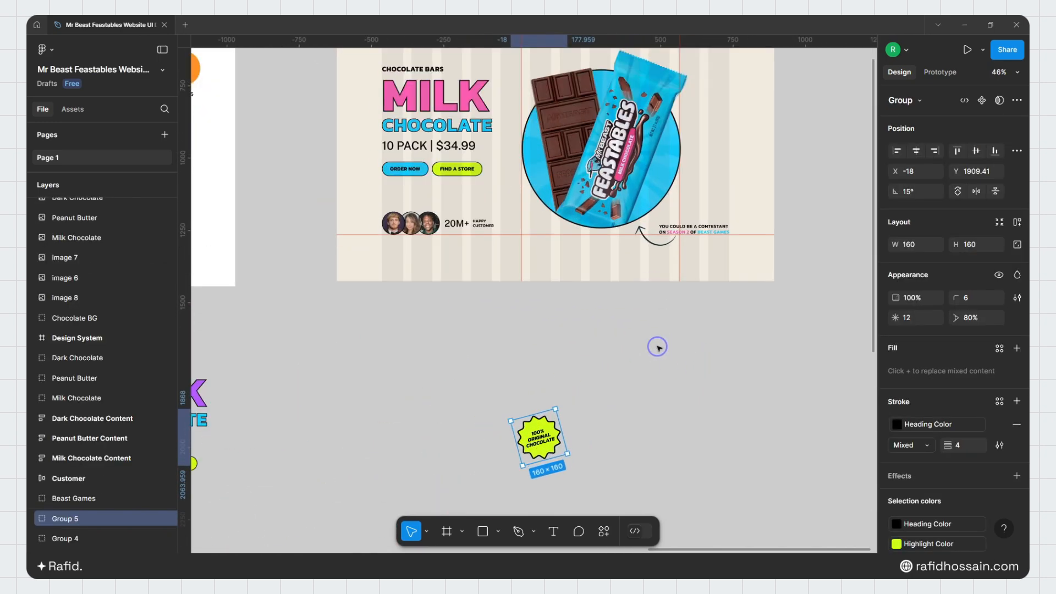
# Step: Move the star badge copy into Main 1, overlapping the bottom centre of the circular bar image
pyautogui.moveTo(529, 444); pyautogui.dragTo(599, 226)
pyautogui.scroll(2, 609, 202)
pyautogui.scroll(2, 608, 203)
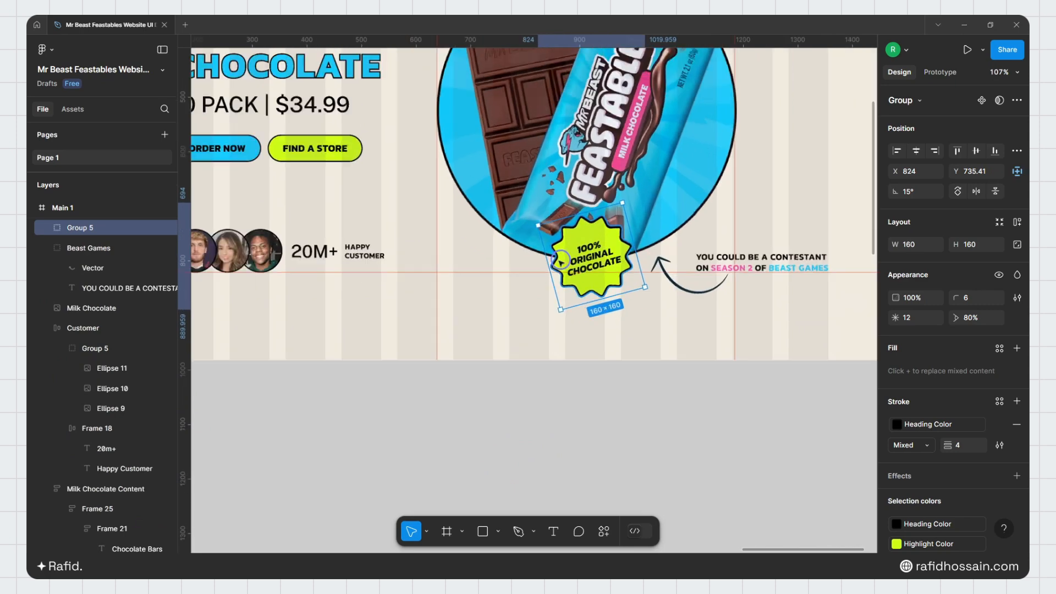
pyautogui.scroll(-3, 484, 283)
pyautogui.scroll(3, 485, 283)
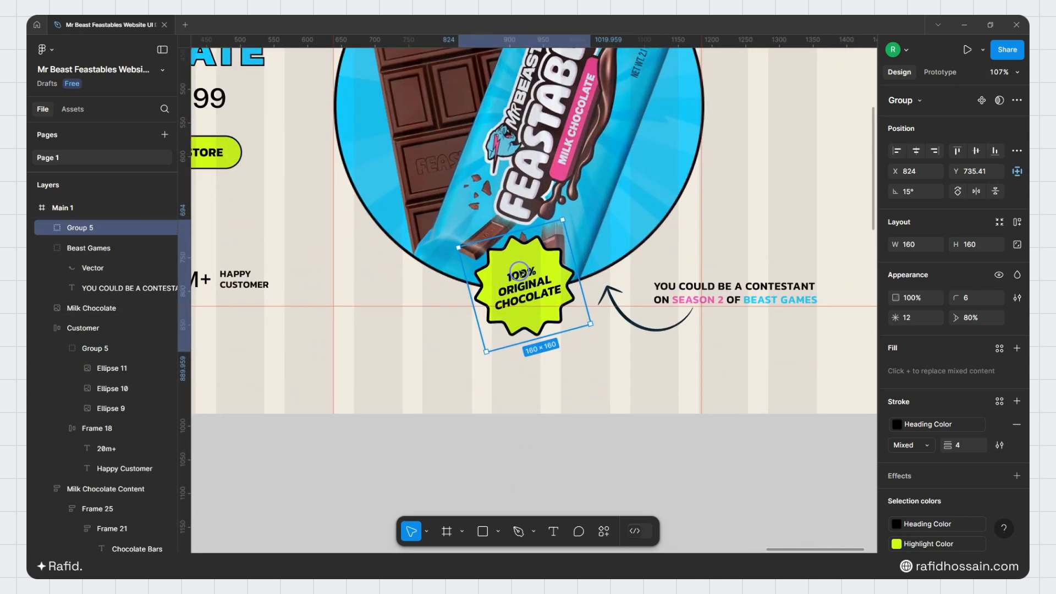
pyautogui.moveTo(526, 268); pyautogui.dragTo(523, 269)
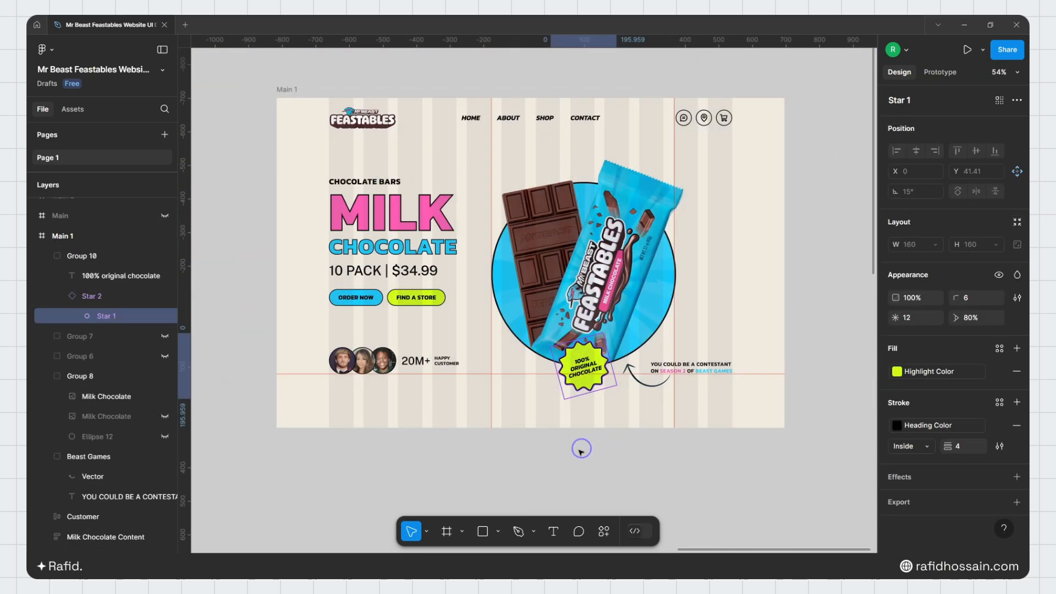
pyautogui.click(498, 531)
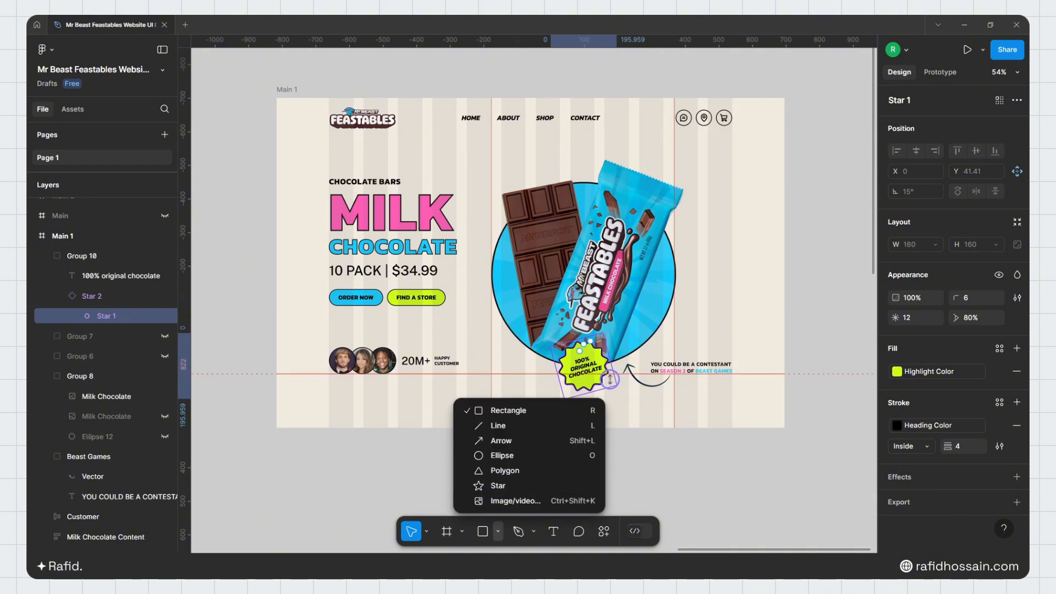
pyautogui.click(825, 402)
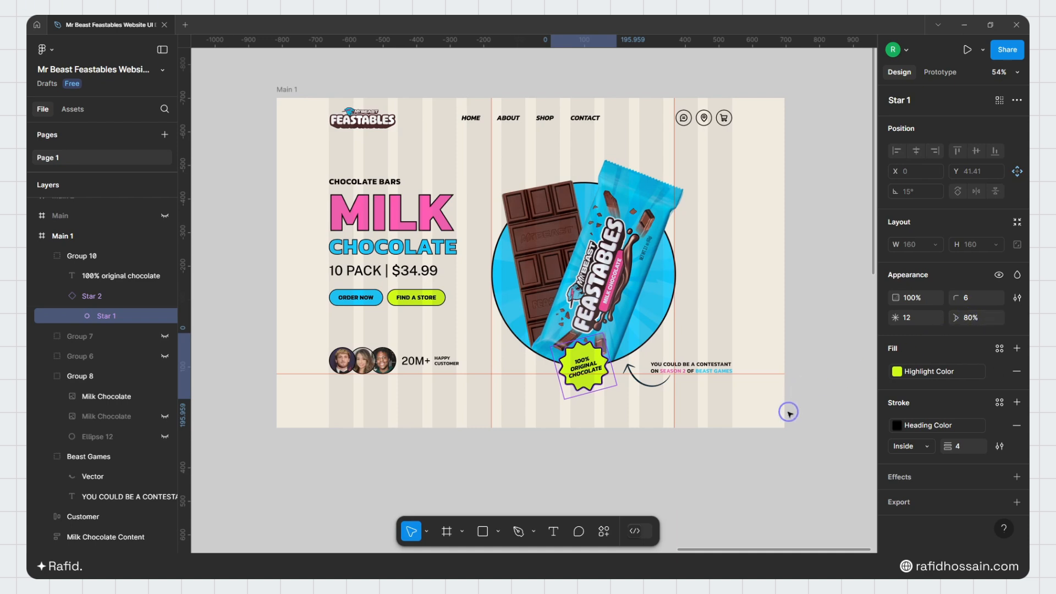
# Step: Place copies of the circular Milk Chocolate, Peanut Butter and Dark Chocolate bar images on the empty canvas below Main 1
pyautogui.hotkey('ctrl', 'z')
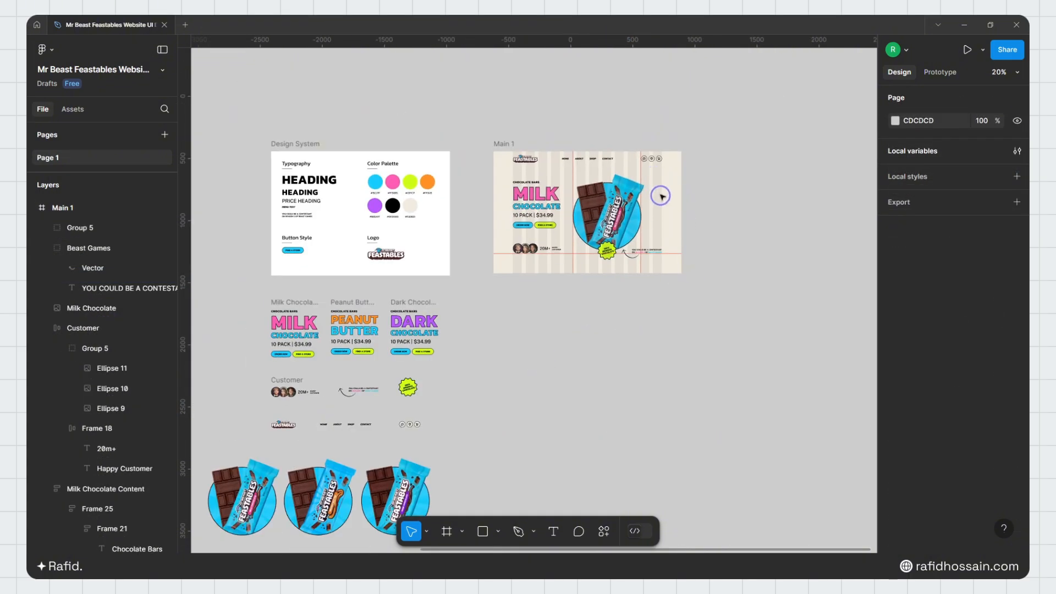
pyautogui.click(322, 495)
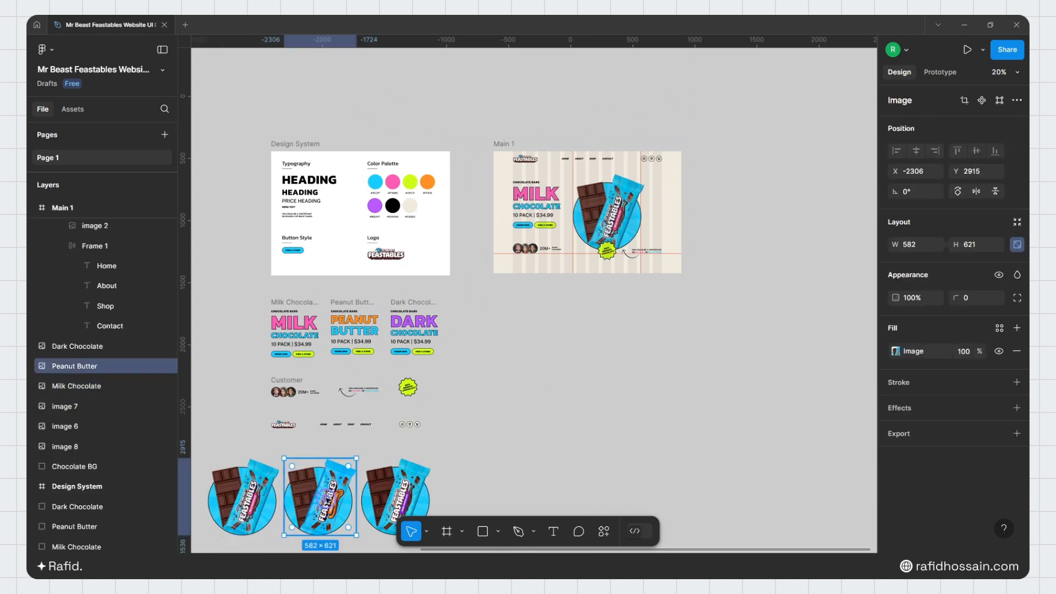
pyautogui.click(244, 492)
pyautogui.keyDown('alt'); pyautogui.moveTo(250, 492); pyautogui.dragTo(683, 386); pyautogui.keyUp('alt')
pyautogui.keyDown('alt'); pyautogui.moveTo(336, 498); pyautogui.dragTo(665, 477); pyautogui.keyUp('alt')
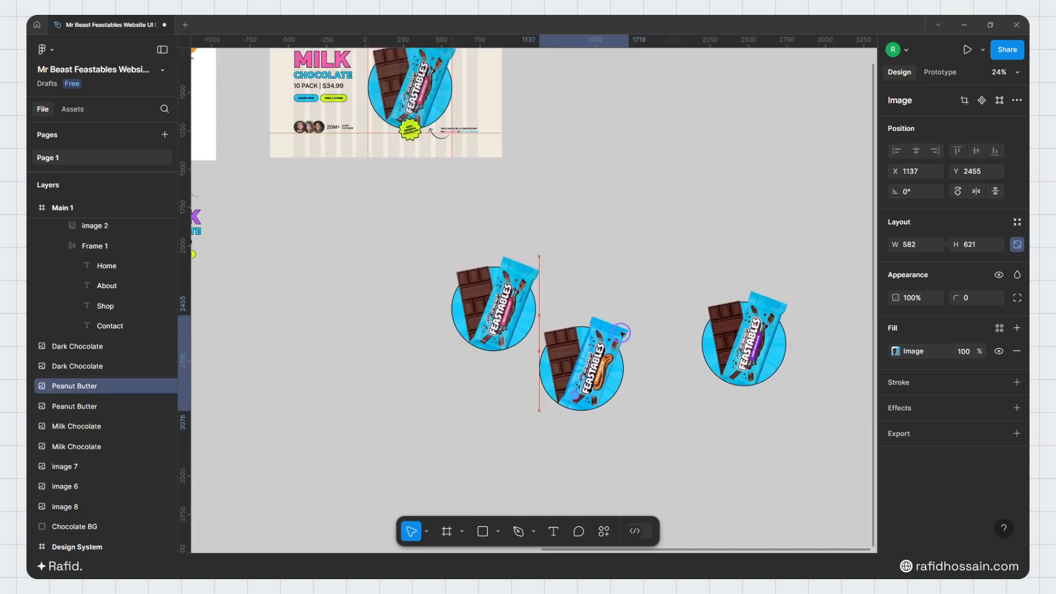
# Step: Set the width of each of the three copied bar images to 100, keeping their proportions
pyautogui.click(913, 244)
pyautogui.write('100')
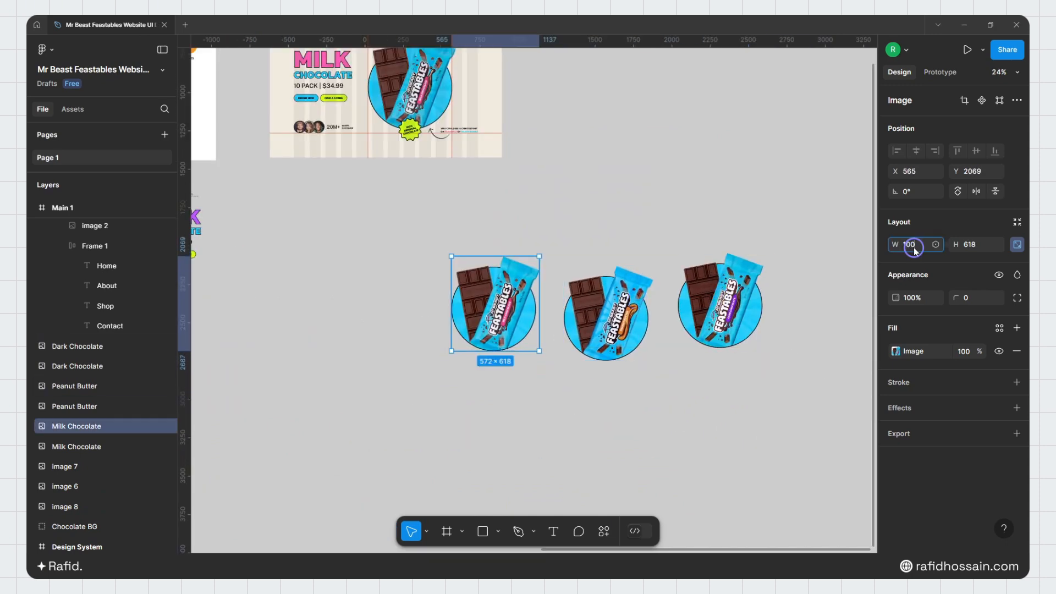
pyautogui.press('Return')
pyautogui.click(607, 318)
pyautogui.click(920, 245)
pyautogui.write('100')
pyautogui.press('Return')
pyautogui.click(720, 300)
pyautogui.click(915, 245)
pyautogui.write('100')
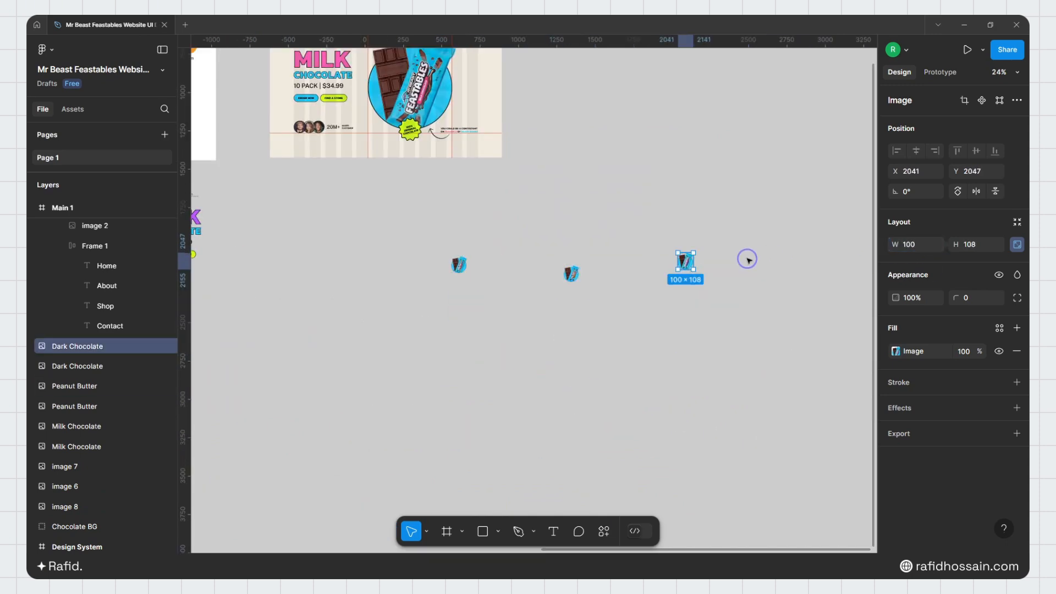
# Step: Stack the three small bar images vertically in an auto layout frame with a gap of 40
pyautogui.moveTo(682, 256); pyautogui.dragTo(572, 304)
pyautogui.moveTo(460, 265); pyautogui.dragTo(608, 325)
pyautogui.hotkey('shift', 'a')
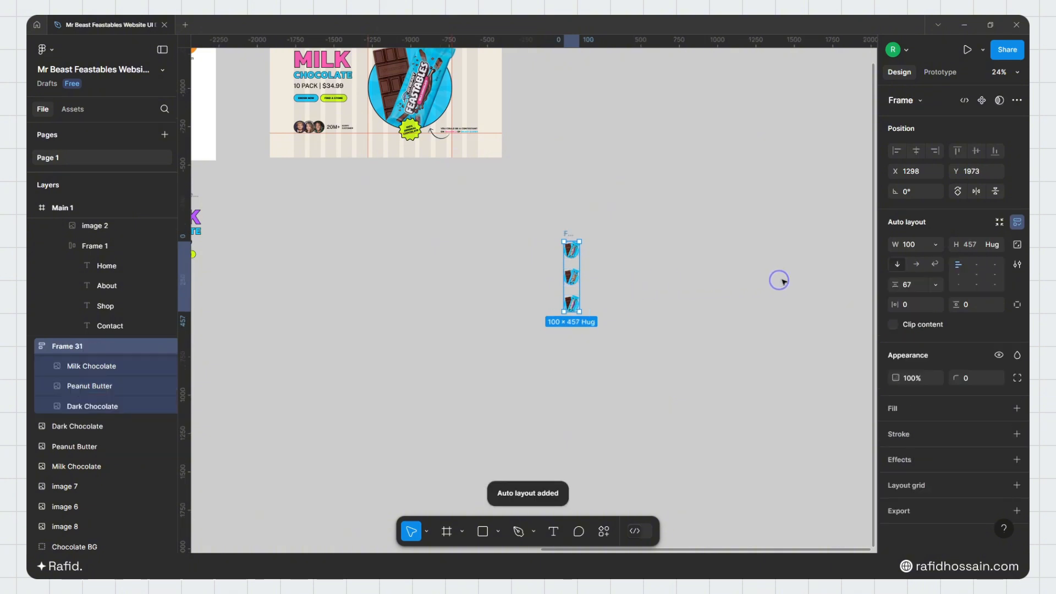
pyautogui.click(956, 276)
pyautogui.click(912, 286)
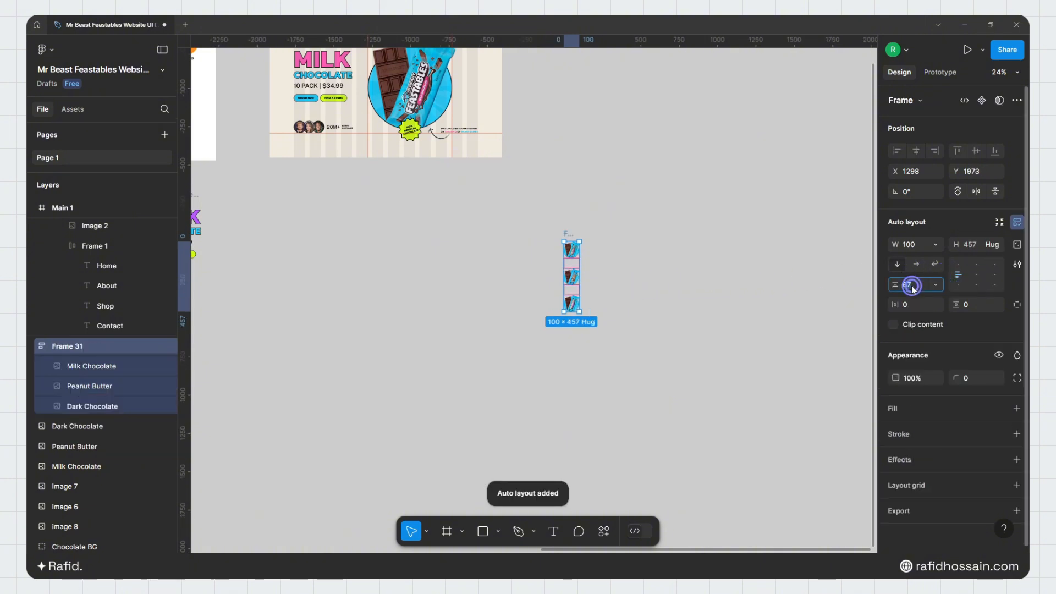
pyautogui.write('40')
pyautogui.press('Return')
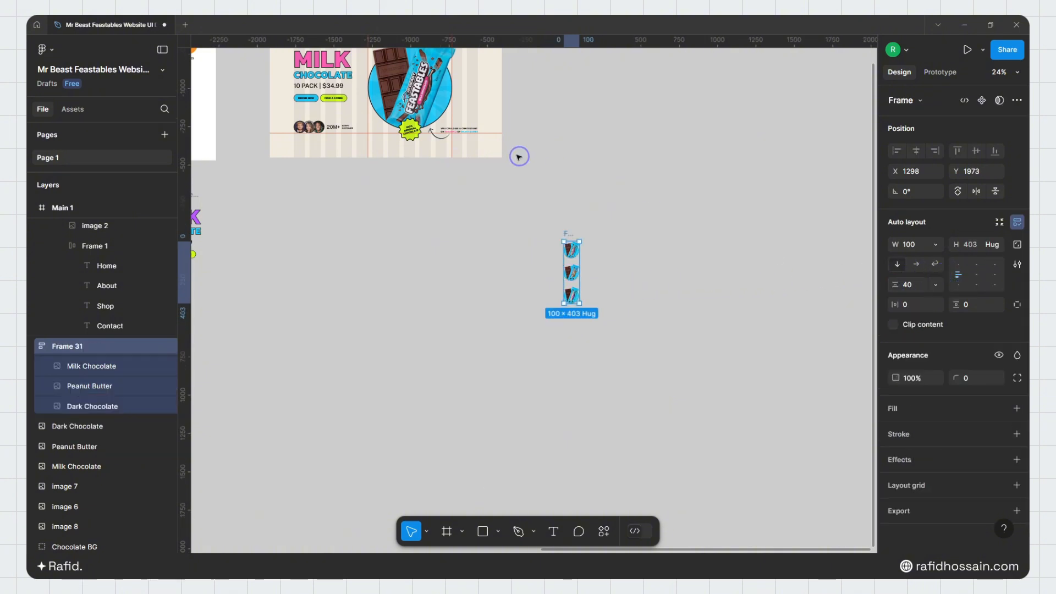
# Step: Move the thumbnail stack into Main 1 beside the circular product image, vertically centred at X 1259, Y 290
pyautogui.scroll(5, 520, 164)
pyautogui.scroll(-5, 581, 218)
pyautogui.moveTo(616, 265); pyautogui.dragTo(551, 115)
pyautogui.scroll(5, 537, 126)
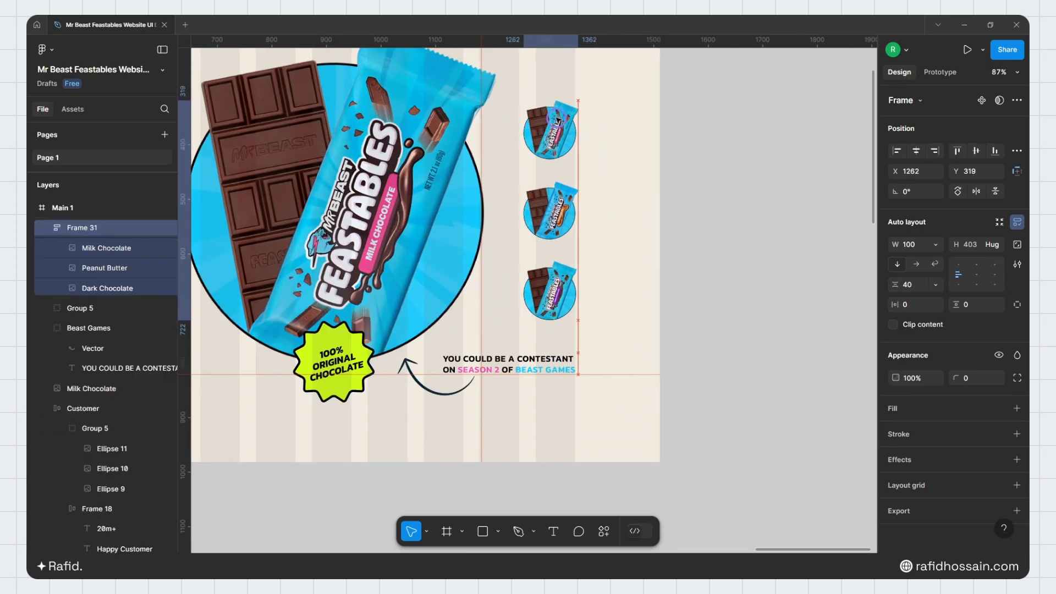
pyautogui.click(975, 150)
pyautogui.scroll(4, 598, 176)
pyautogui.moveTo(559, 182); pyautogui.dragTo(540, 190)
pyautogui.scroll(-5, 539, 253)
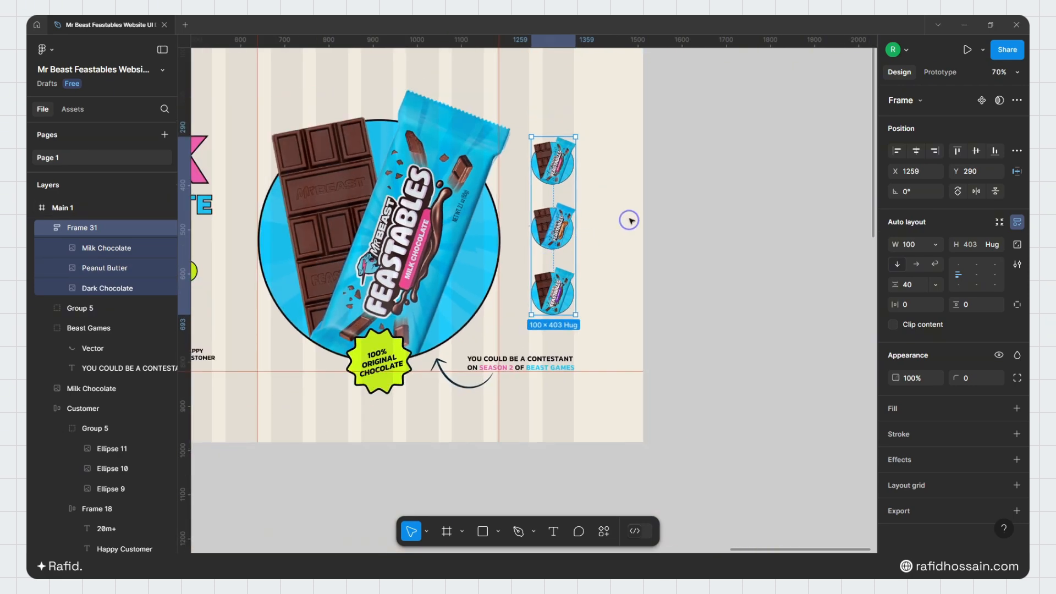
# Step: Ungroup the thumbnail stack into three separate bar images
pyautogui.hotkey('ctrl', 'shift', 'g')
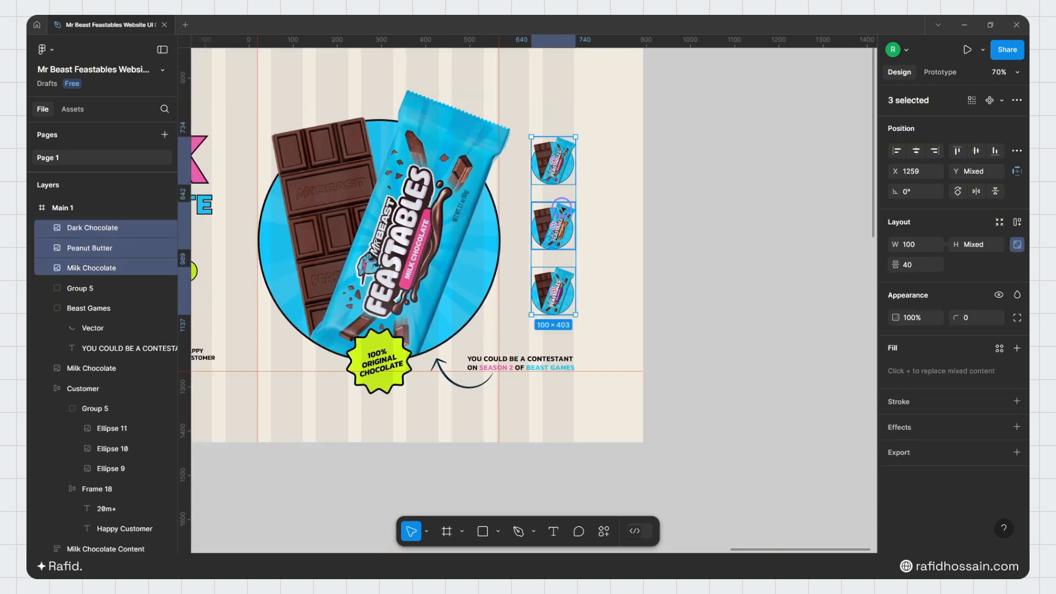
pyautogui.click(565, 162)
pyautogui.click(555, 226)
pyautogui.click(598, 268)
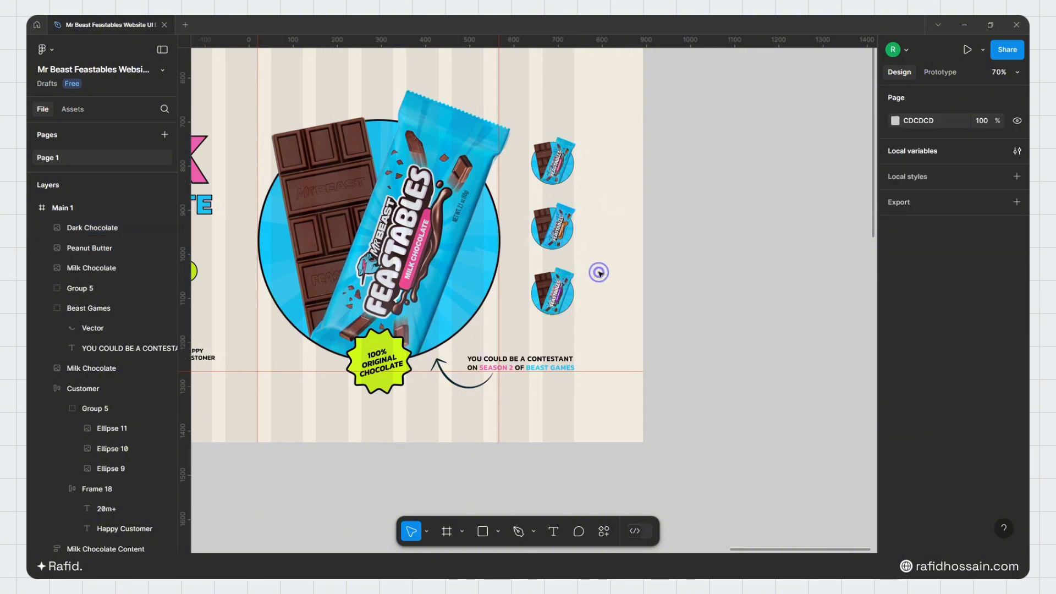
# Step: Draw a 95 × 95 ellipse matching the Milk Chocolate thumbnail's blue circle and send it behind the image
pyautogui.scroll(5, 550, 146)
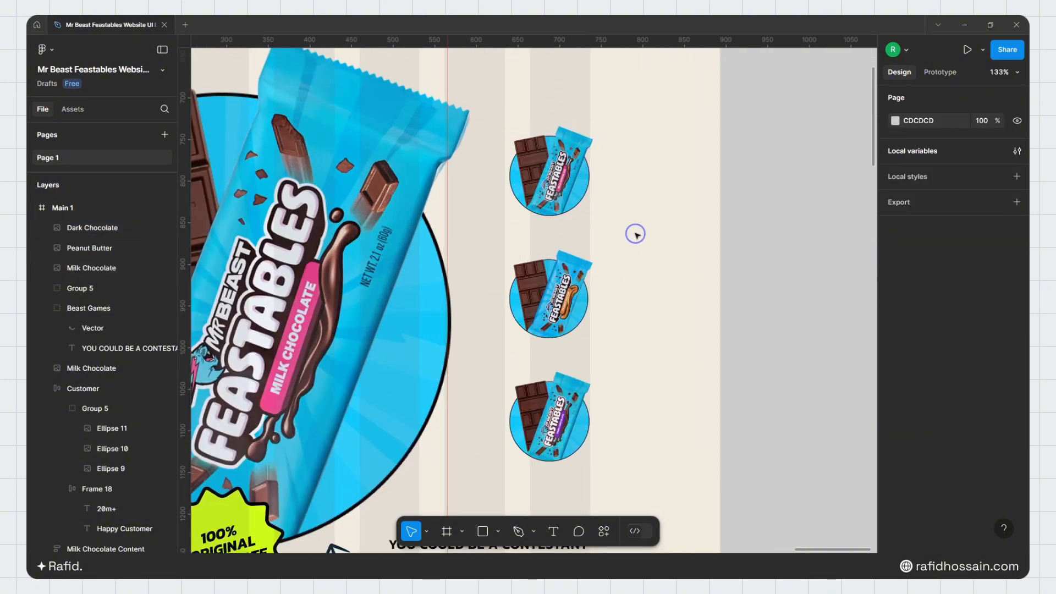
pyautogui.press('o')
pyautogui.moveTo(592, 217)
pyautogui.mouseDown()
pyautogui.moveTo(646, 273)
pyautogui.moveTo(540, 163)
pyautogui.mouseUp()
pyautogui.moveTo(569, 196); pyautogui.dragTo(589, 216)
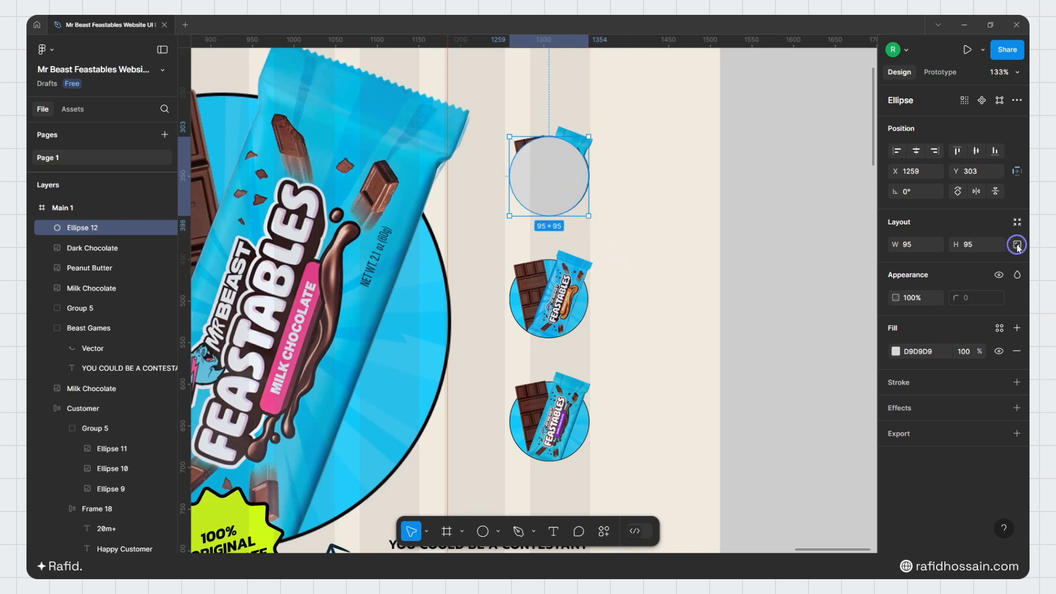
pyautogui.press('[')
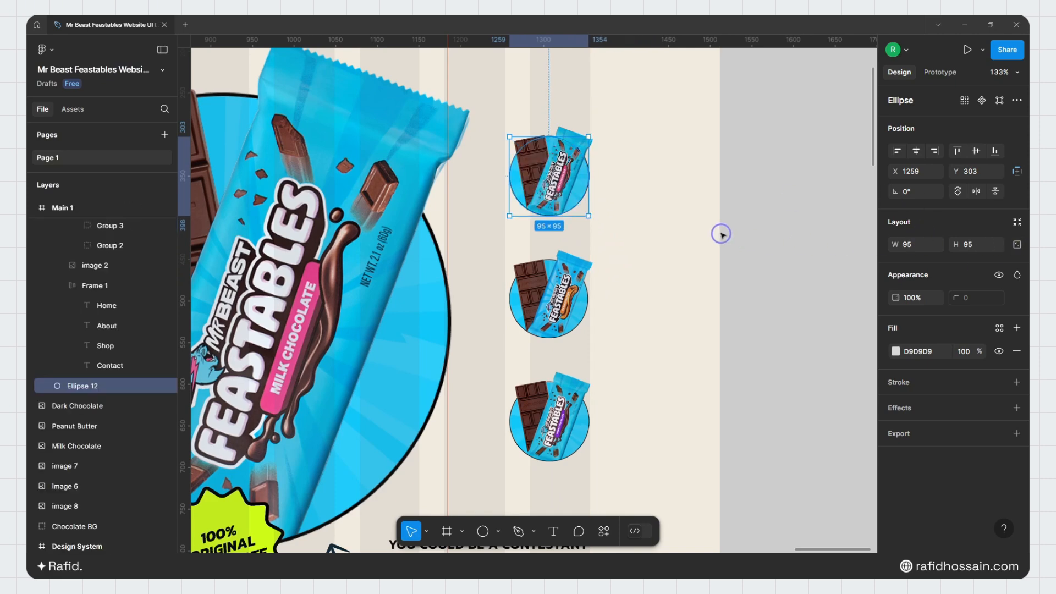
# Step: Bring the new ellipse directly beneath the Milk Chocolate thumbnail in the layer order by grouping and ungrouping the two
pyautogui.scroll(2, 99, 286)
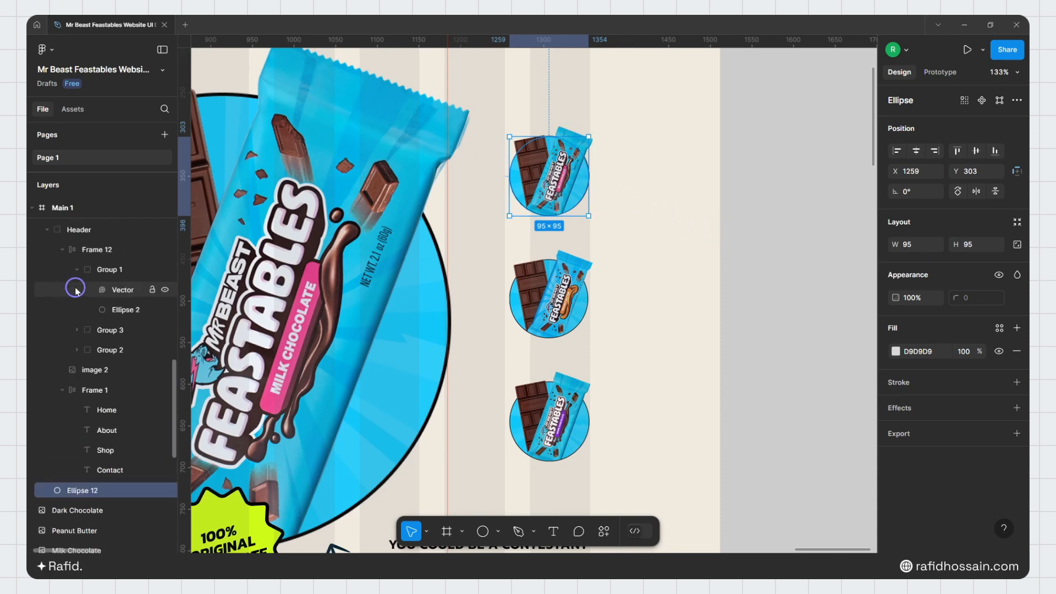
pyautogui.click(588, 178)
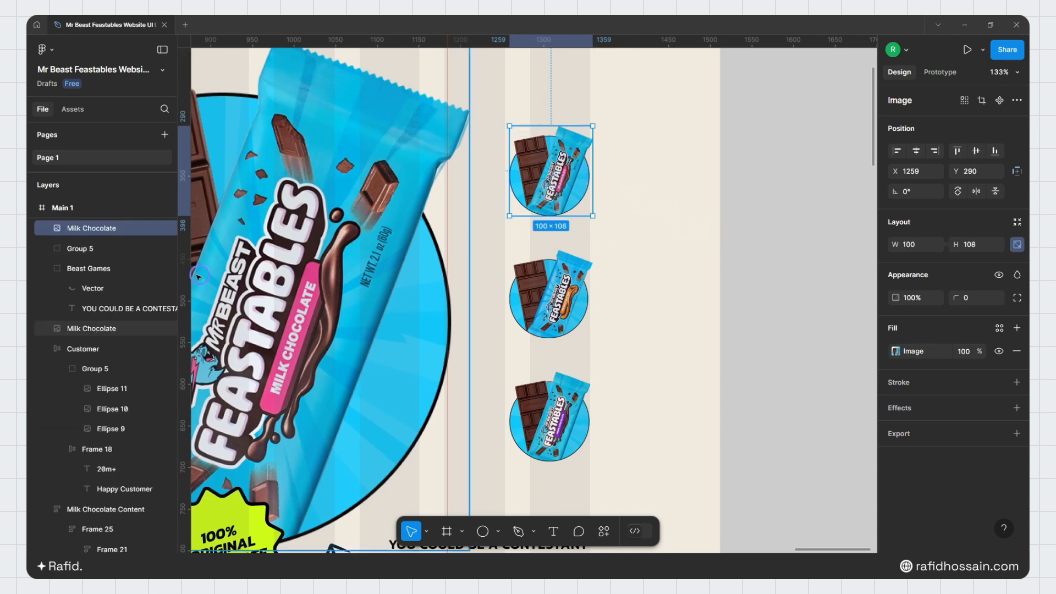
pyautogui.moveTo(617, 189); pyautogui.dragTo(587, 173)
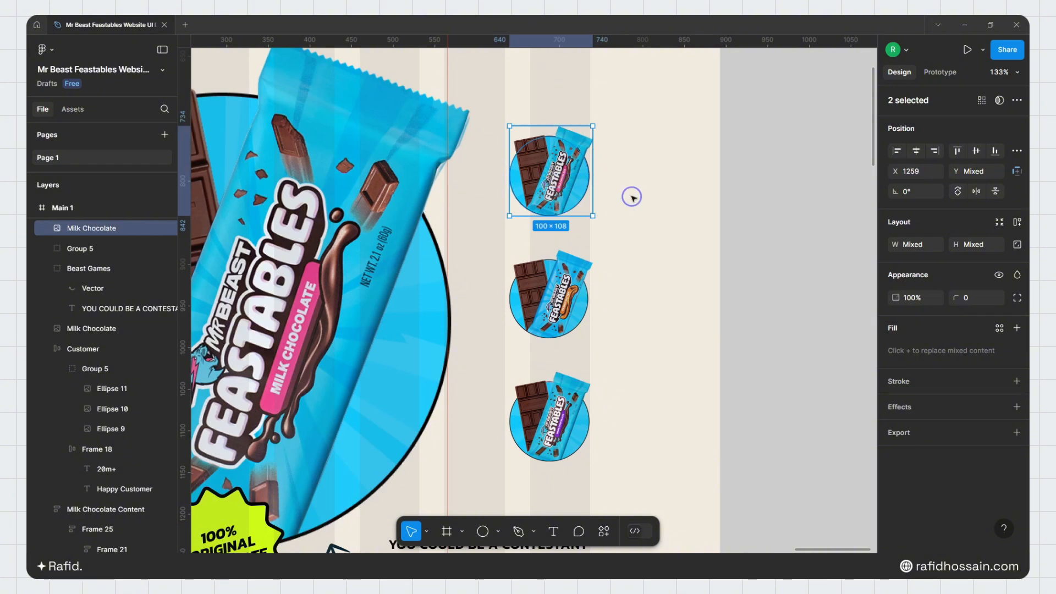
pyautogui.scroll(5, 544, 144)
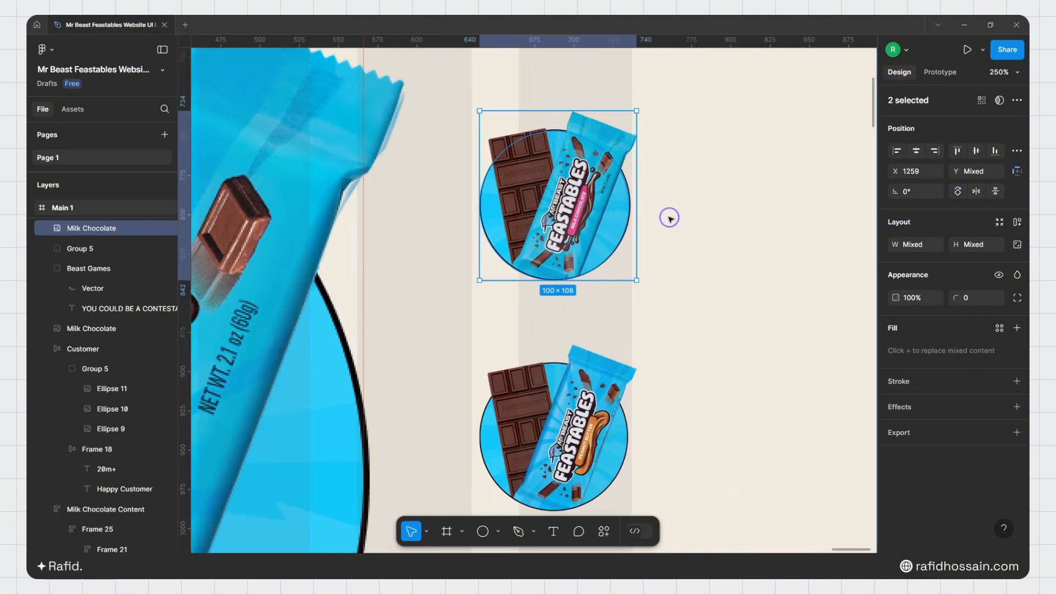
pyautogui.hotkey('ctrl', 'g')
pyautogui.scroll(-5, 638, 217)
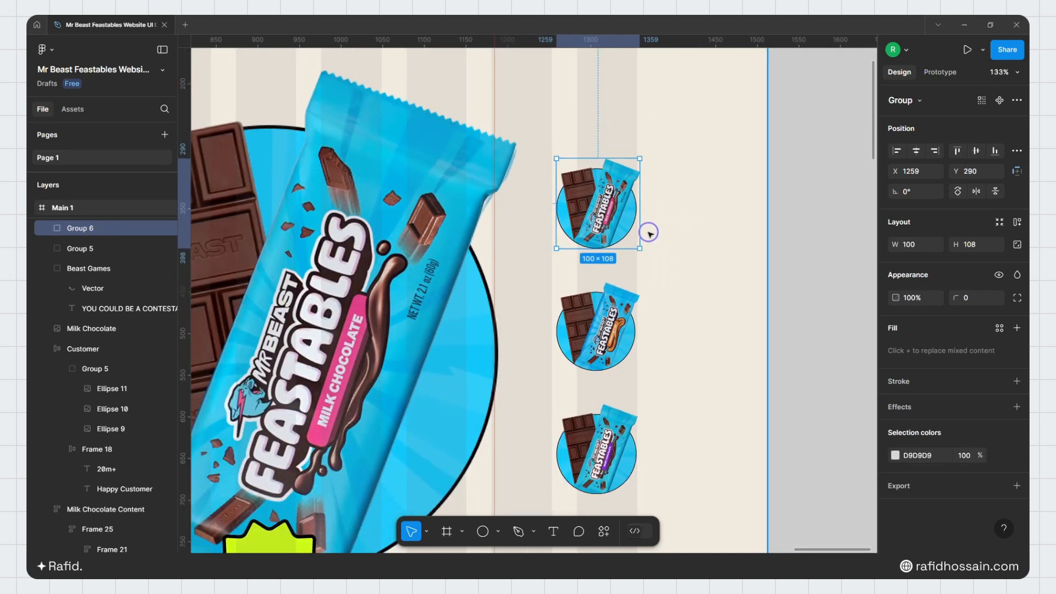
pyautogui.hotkey('ctrl', 'shift', 'g')
pyautogui.click(643, 222)
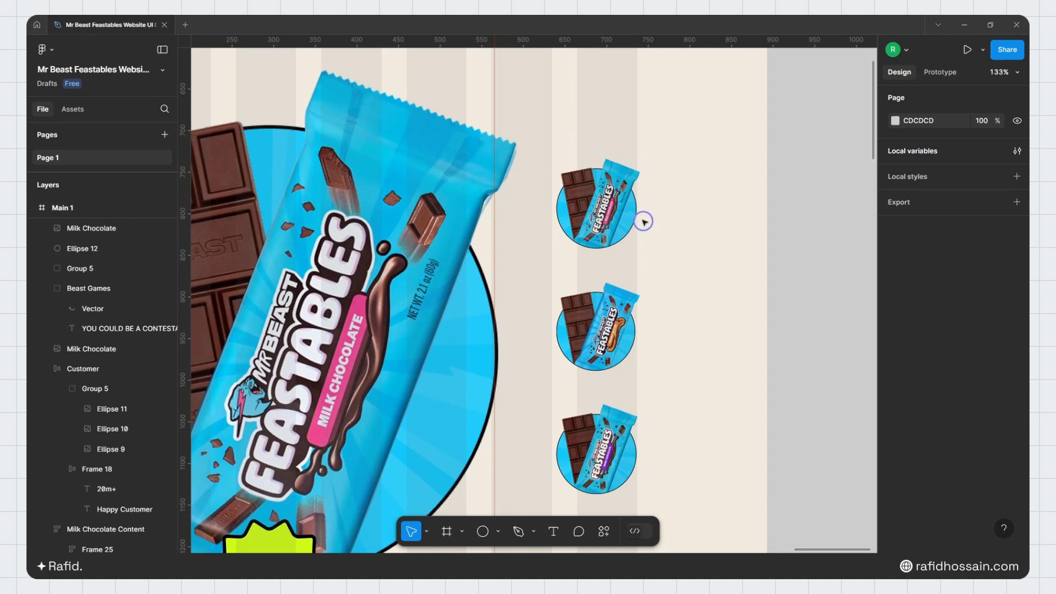
# Step: Add a drop shadow with blur 16 and spread 8 to the ellipse behind the Milk Chocolate thumbnail
pyautogui.click(88, 248)
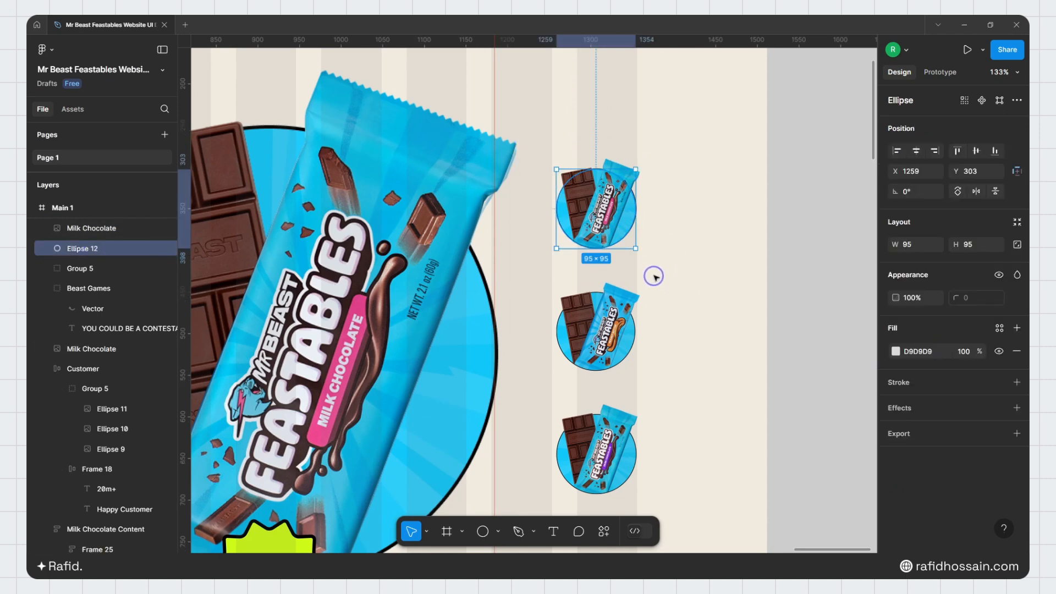
pyautogui.click(901, 408)
pyautogui.click(897, 434)
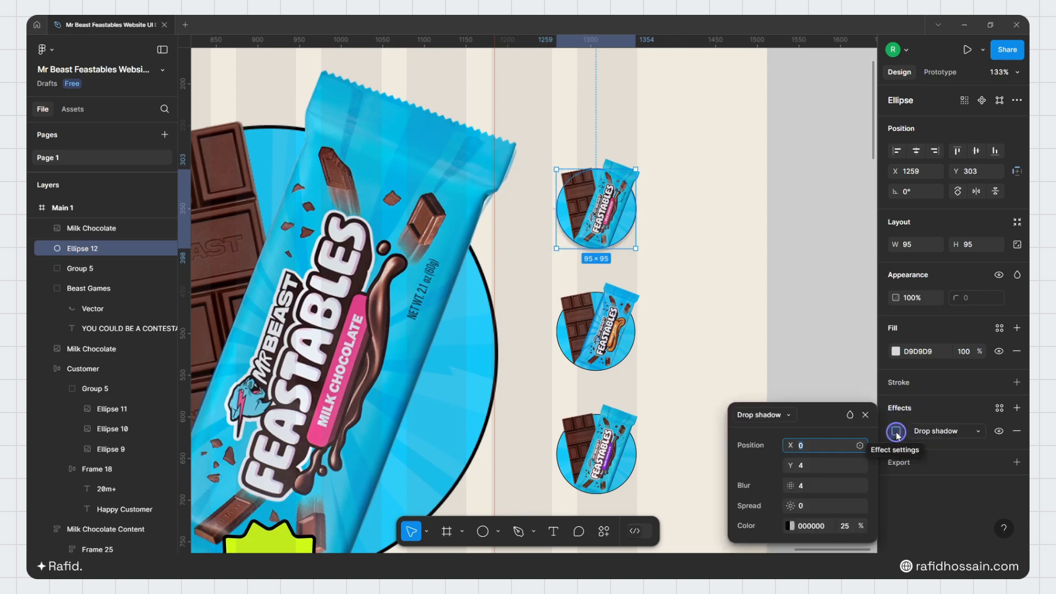
pyautogui.click(804, 468)
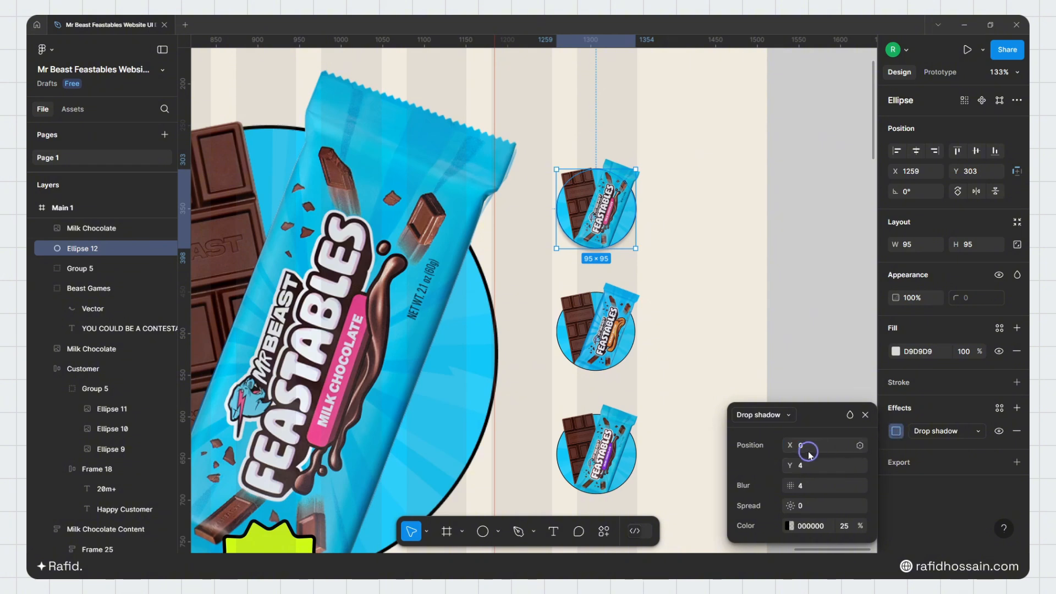
pyautogui.click(807, 493)
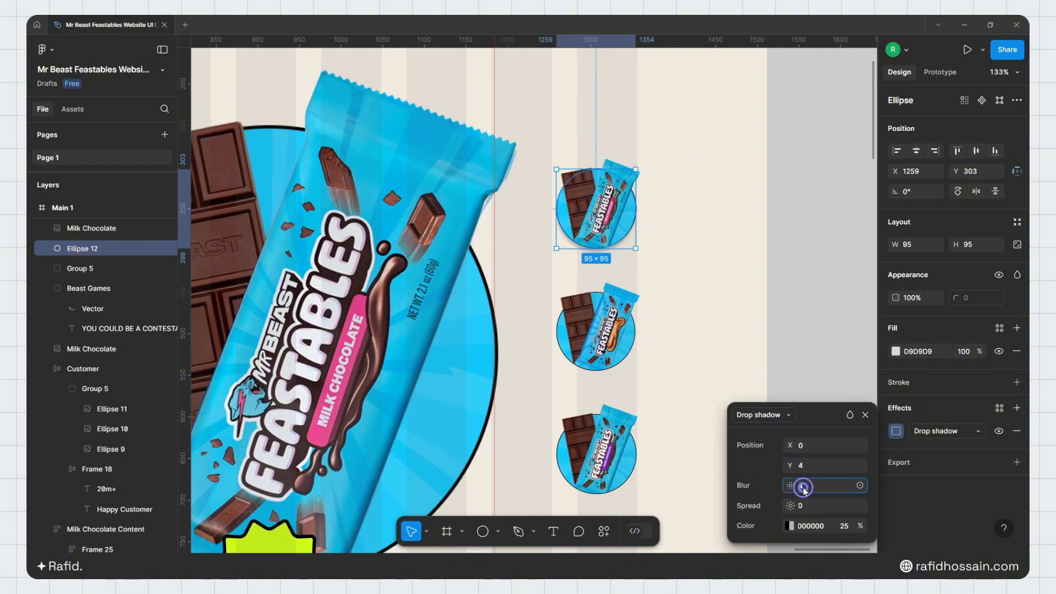
pyautogui.write('16')
pyautogui.click(802, 503)
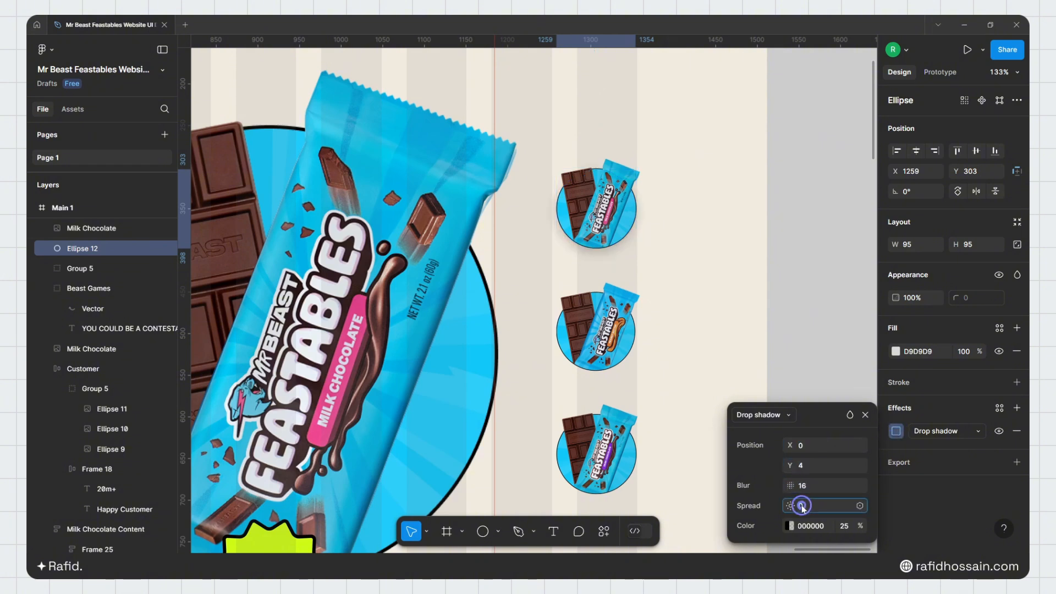
pyautogui.write('8')
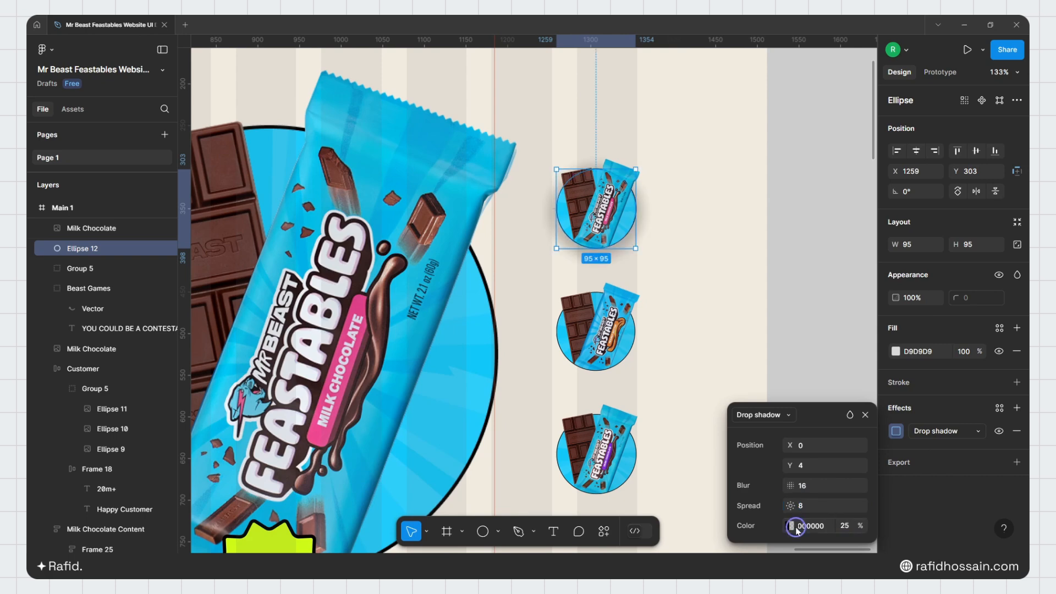
# Step: Colour the ellipse's drop shadow with the pink Accent Color 2 at 48% opacity
pyautogui.click(790, 525)
pyautogui.click(643, 224)
pyautogui.click(618, 310)
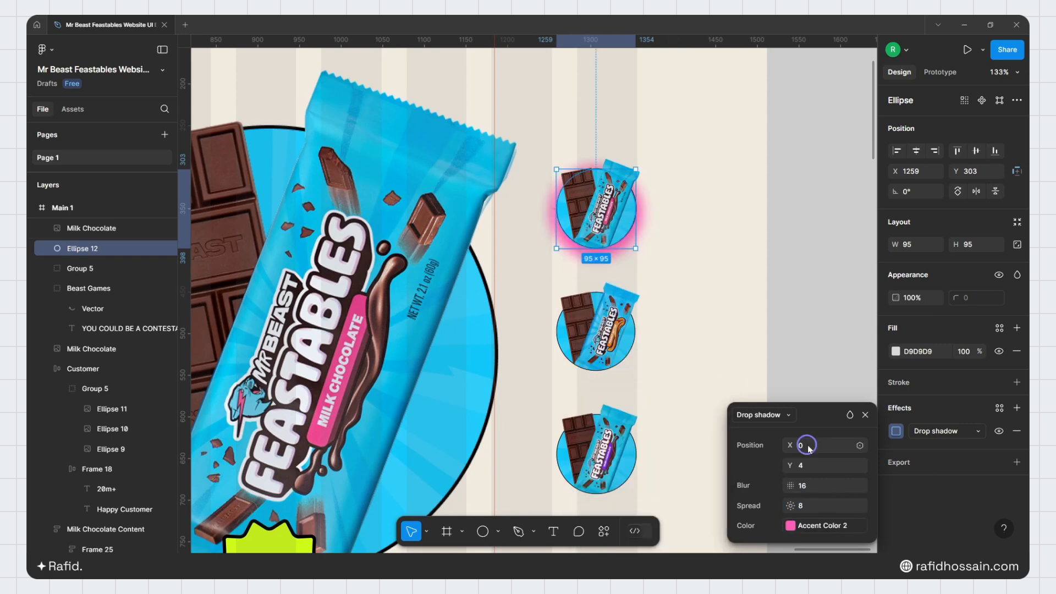
pyautogui.click(856, 525)
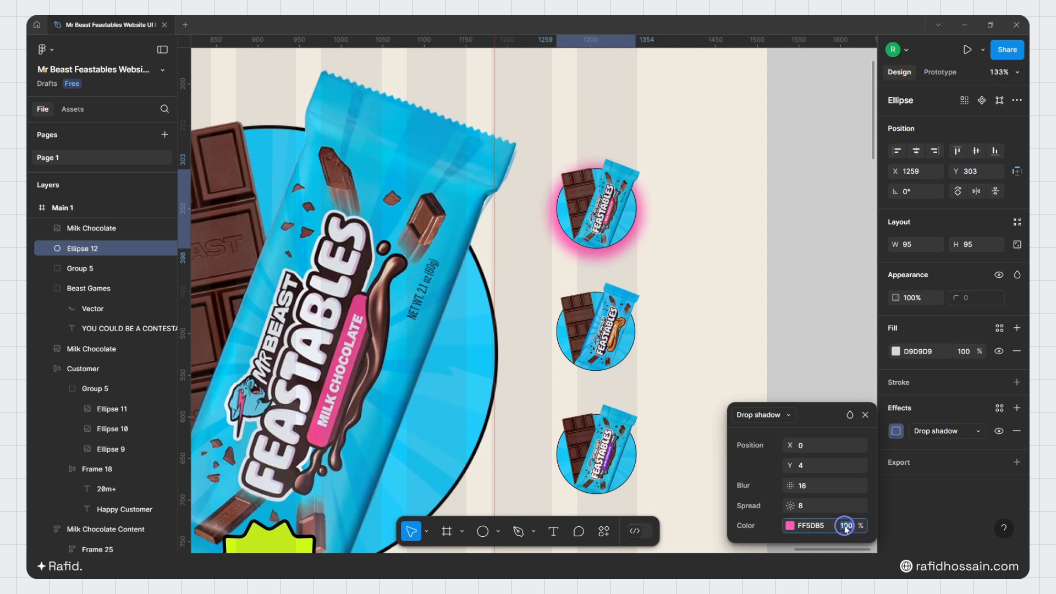
pyautogui.click(842, 527)
pyautogui.write('48')
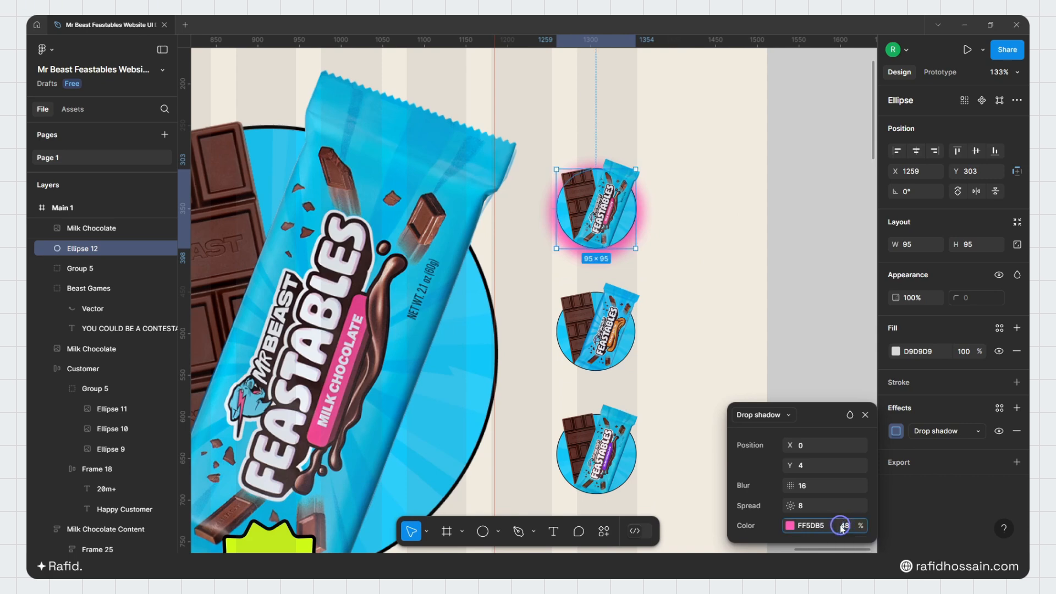
pyautogui.press('Return')
pyautogui.click(865, 415)
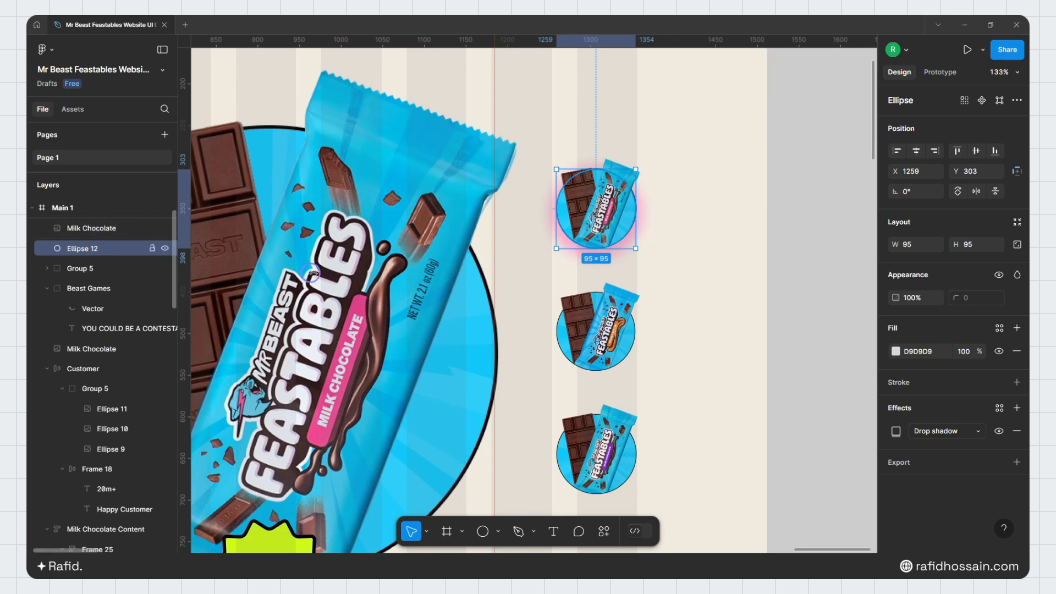
# Step: Duplicate the glowing ellipse twice and move one copy down behind the Peanut Butter thumbnail, to Y 449
pyautogui.hotkey('ctrl', 'd')
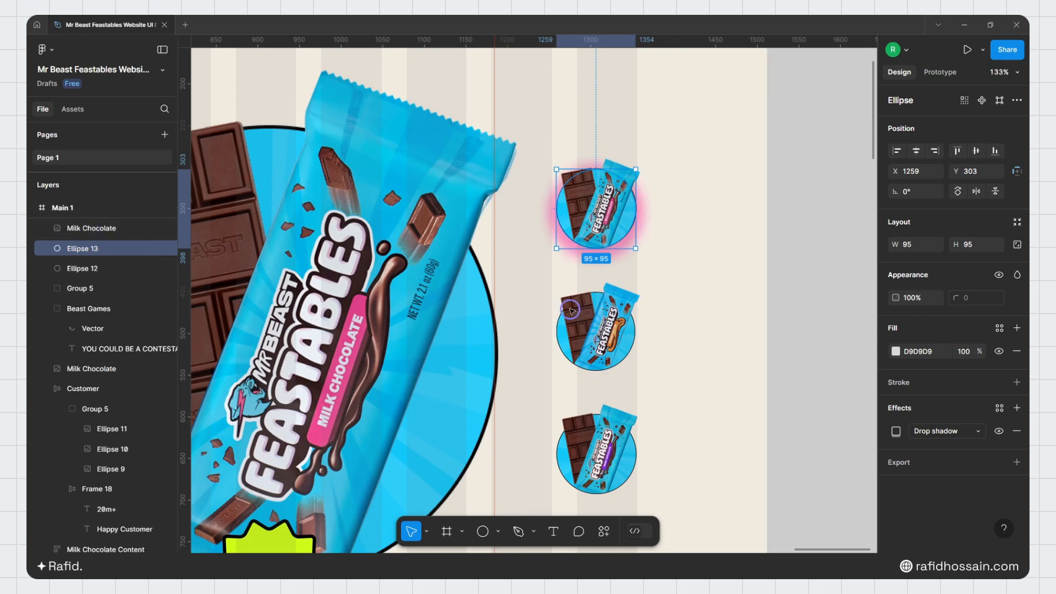
pyautogui.hotkey('ctrl', 'd')
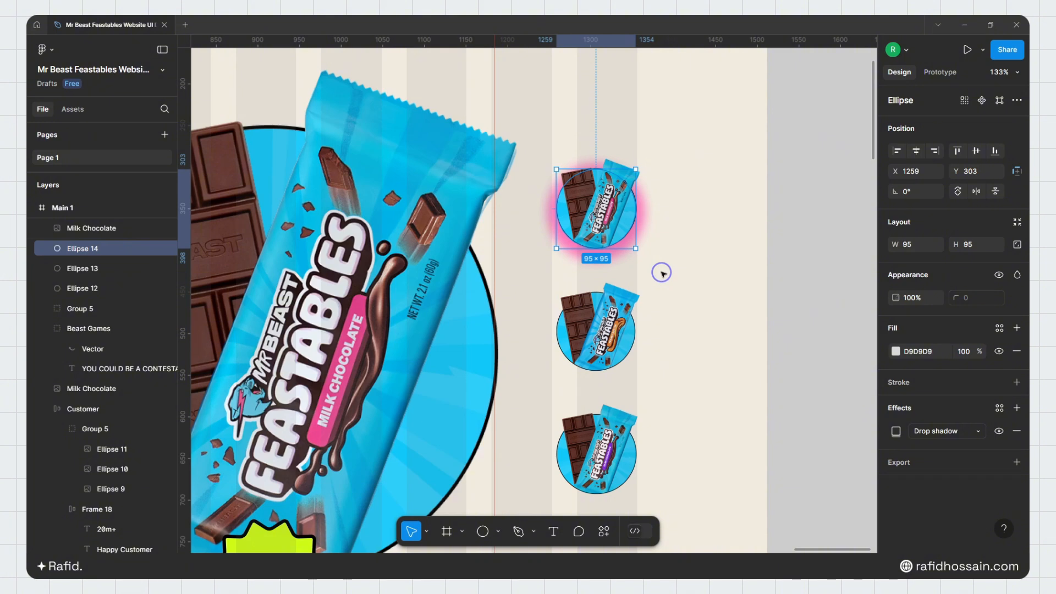
pyautogui.click(82, 268)
pyautogui.hotkey('shift', 'Down')
pyautogui.hotkey('shift', 'Down')
pyautogui.hotkey('shift', 'Down')
pyautogui.hotkey('shift', 'Down')
pyautogui.hotkey('shift', 'Down')
pyautogui.hotkey('shift', 'Down')
pyautogui.hotkey('shift', 'Down')
pyautogui.hotkey('shift', 'Down')
pyautogui.hotkey('shift', 'Down')
pyautogui.hotkey('shift', 'Down')
pyautogui.hotkey('shift', 'Down')
pyautogui.hotkey('shift', 'Down')
pyautogui.hotkey('shift', 'Down')
pyautogui.hotkey('shift', 'Down')
pyautogui.hotkey('shift', 'Down')
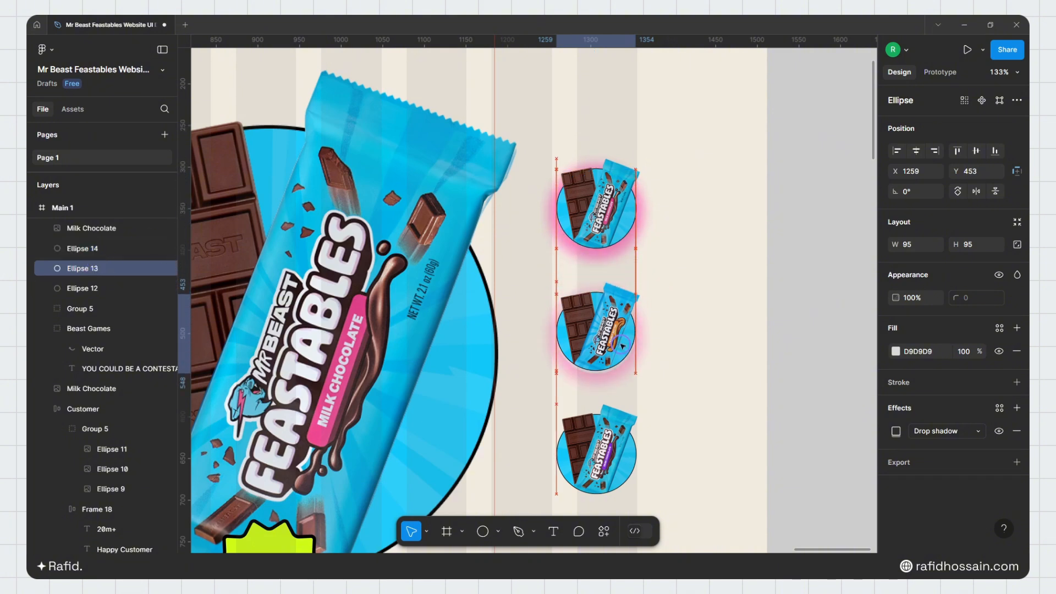
pyautogui.scroll(3, 600, 341)
pyautogui.press('Up')
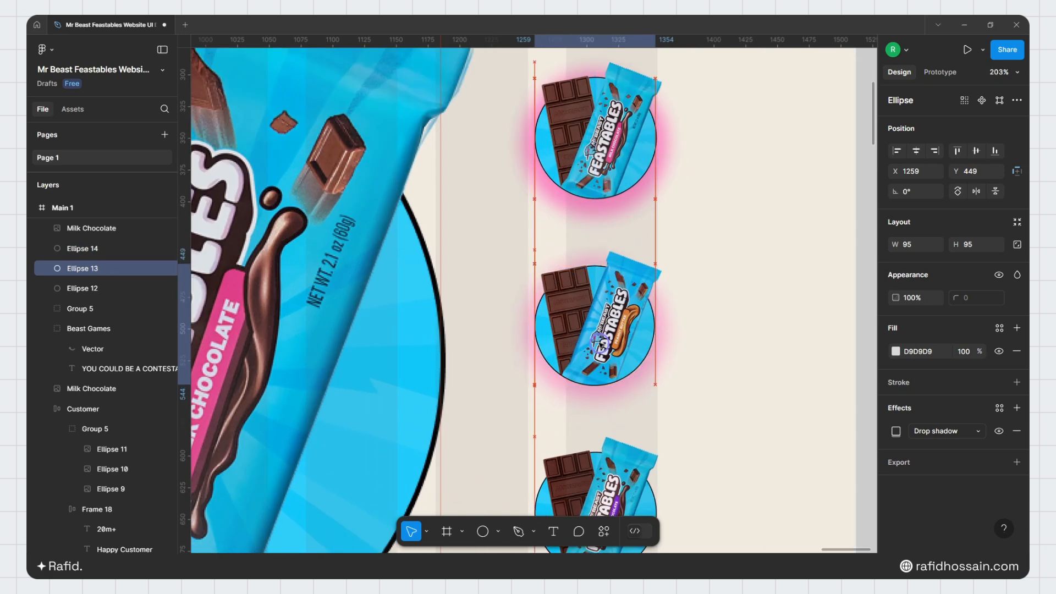
# Step: Nudge the ellipse behind the Peanut Butter thumbnail to Y 450 and move the other copy behind the Dark Chocolate thumbnail at Y 598
pyautogui.press('Down')
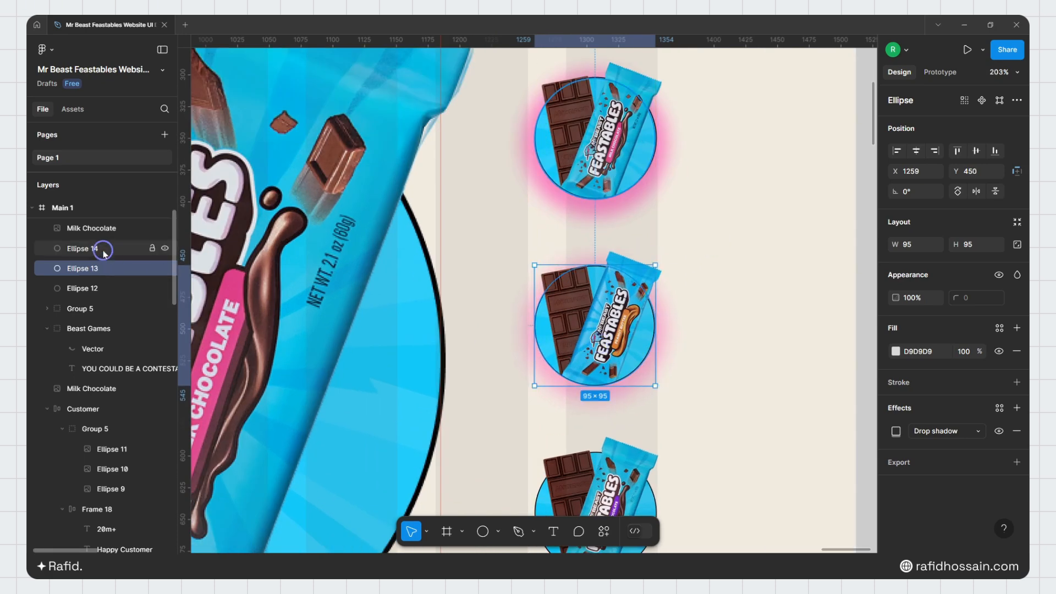
pyautogui.click(104, 252)
pyautogui.scroll(-2, 625, 244)
pyautogui.hotkey('shift', 'Down')
pyautogui.hotkey('shift', 'Down')
pyautogui.hotkey('shift', 'Down')
pyautogui.hotkey('shift', 'Down')
pyautogui.hotkey('shift', 'Down')
pyautogui.hotkey('shift', 'Down')
pyautogui.hotkey('shift', 'Down')
pyautogui.hotkey('shift', 'Down')
pyautogui.hotkey('shift', 'Down')
pyautogui.hotkey('shift', 'Down')
pyautogui.hotkey('shift', 'Down')
pyautogui.hotkey('shift', 'Down')
pyautogui.hotkey('shift', 'Down')
pyautogui.hotkey('shift', 'Down')
pyautogui.hotkey('shift', 'Down')
pyautogui.hotkey('shift', 'Down')
pyautogui.hotkey('shift', 'Down')
pyautogui.hotkey('shift', 'Down')
pyautogui.hotkey('shift', 'Down')
pyautogui.hotkey('shift', 'Down')
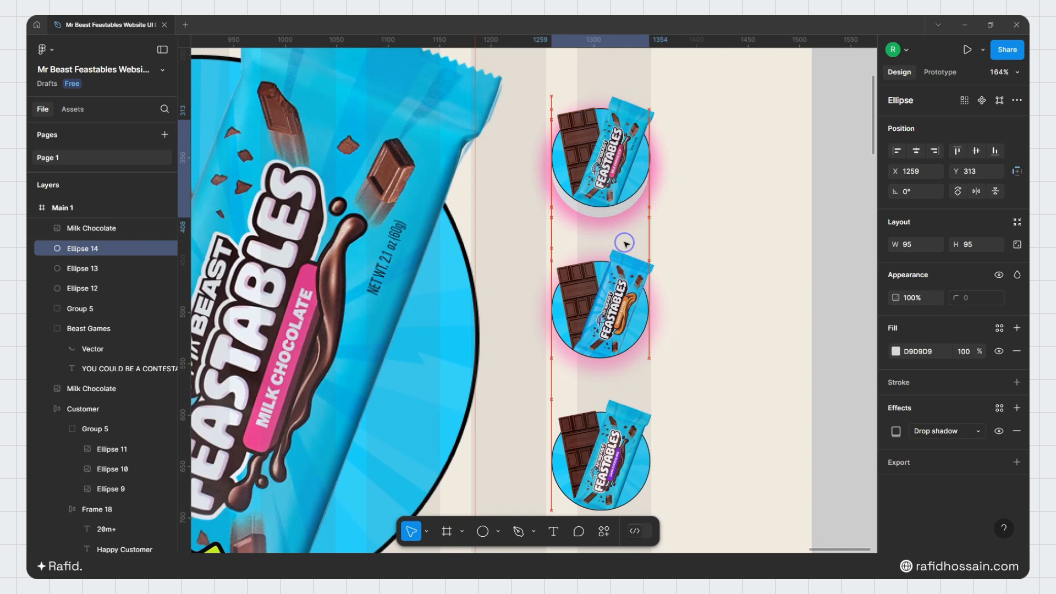
pyautogui.hotkey('shift', 'Down')
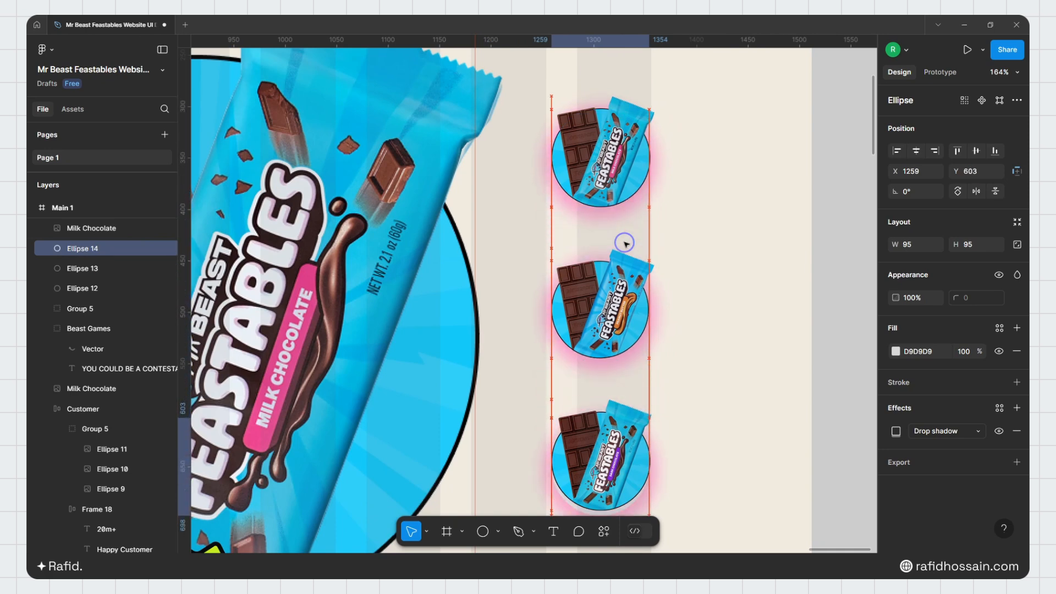
pyautogui.press('Up')
pyautogui.press('Up')
pyautogui.press('Up')
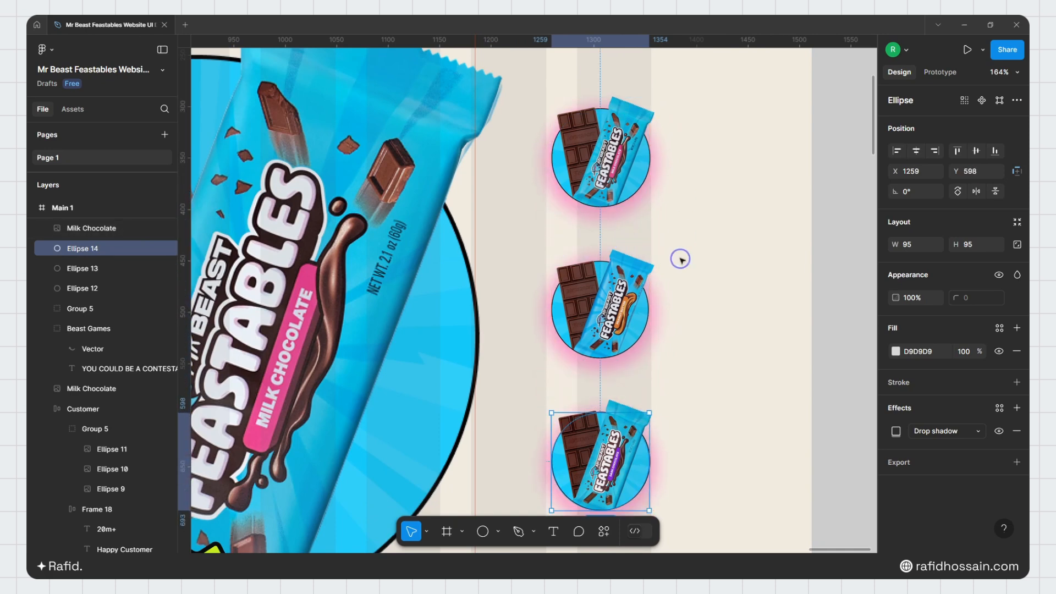
# Step: Recolour the drop shadow of the ellipse behind the Peanut Butter thumbnail with the orange Peanut Butter Color at 48% opacity
pyautogui.scroll(-2, 679, 259)
pyautogui.click(654, 320)
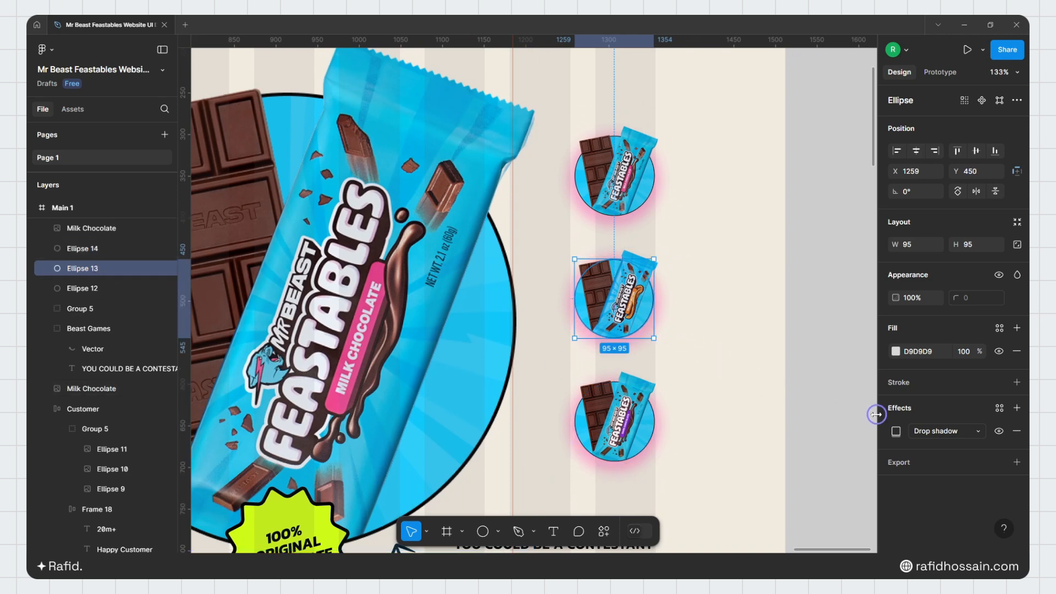
pyautogui.click(895, 430)
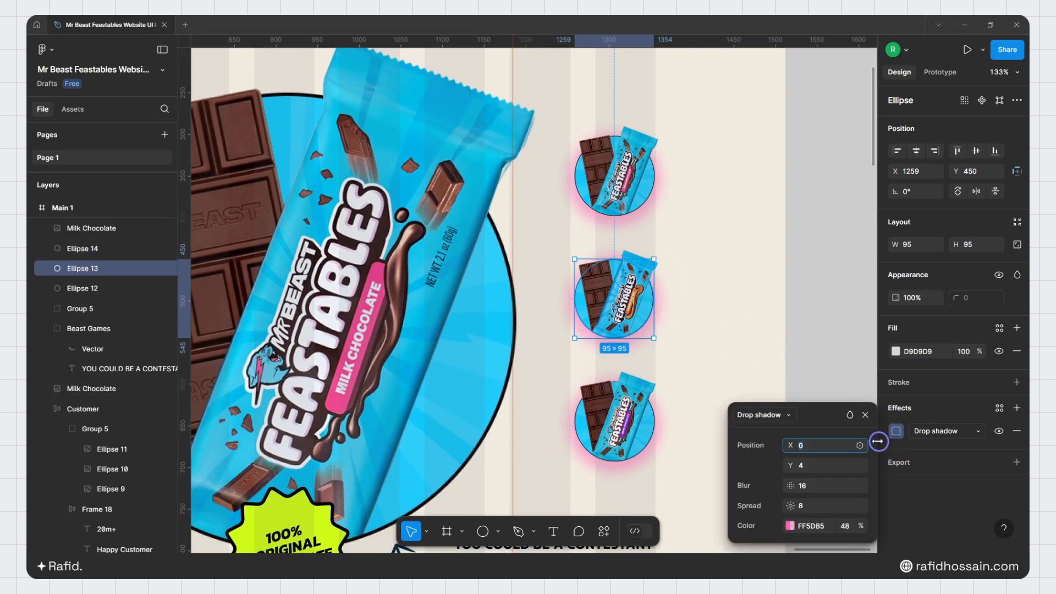
pyautogui.click(789, 526)
pyautogui.click(639, 224)
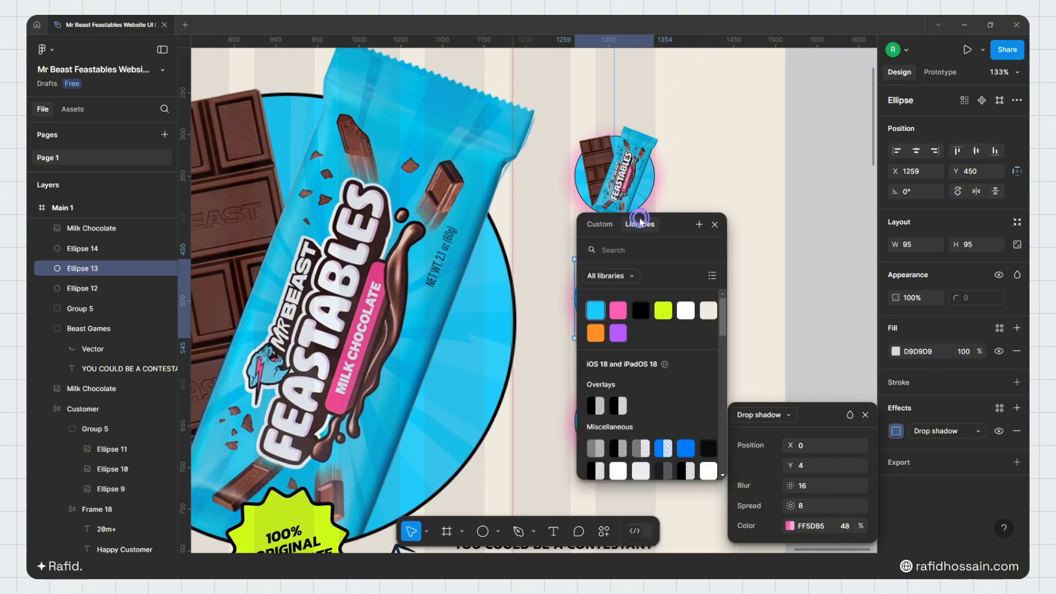
pyautogui.click(601, 333)
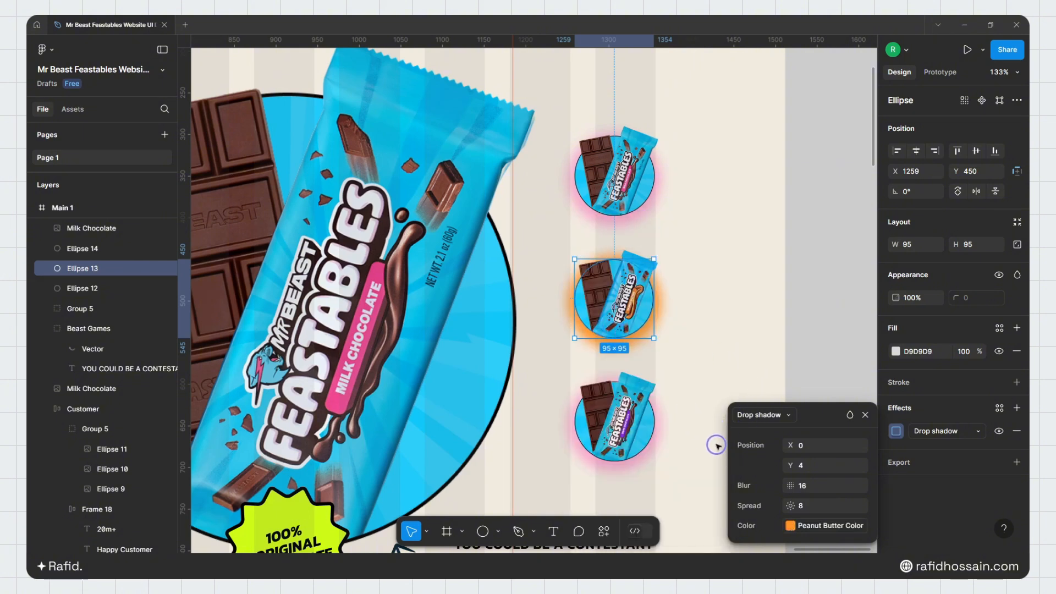
pyautogui.click(858, 525)
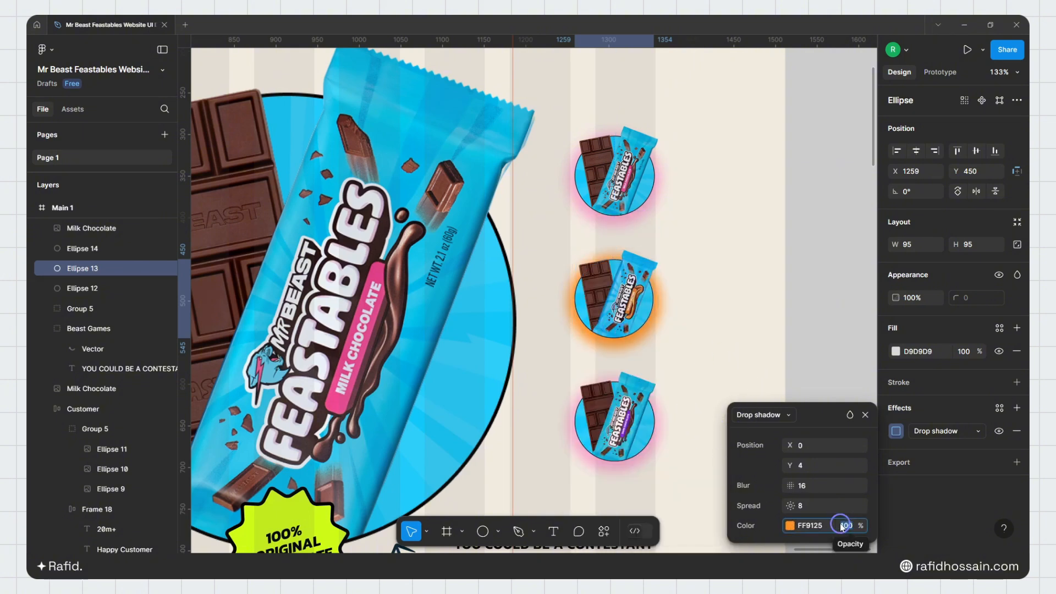
pyautogui.write('48')
pyautogui.press('Return')
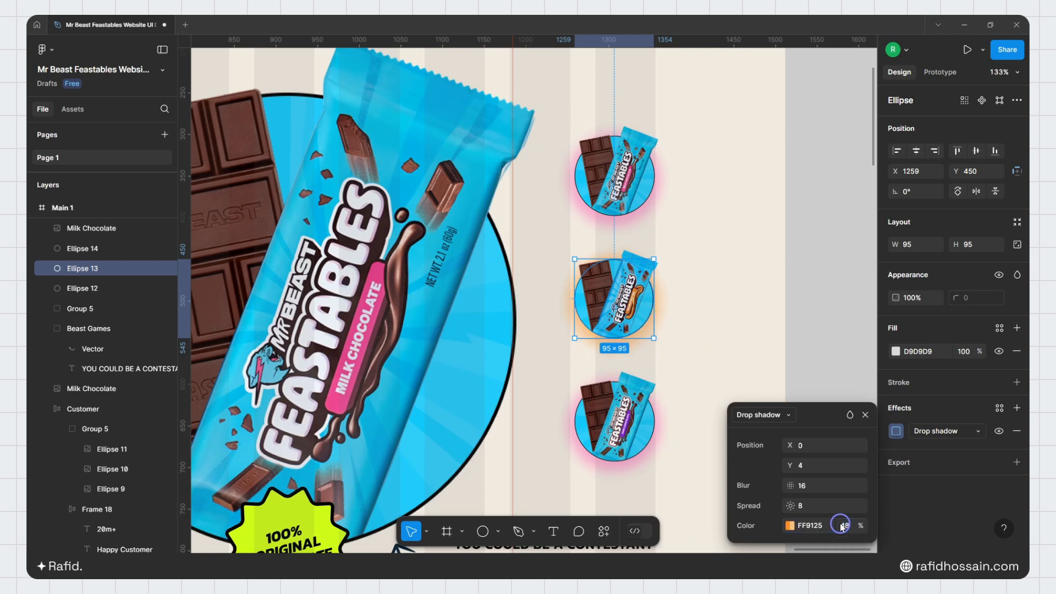
# Step: Recolour the drop shadow of the ellipse behind the Dark Chocolate thumbnail with the purple Dark Chocolate colour at 48% opacity
pyautogui.click(88, 248)
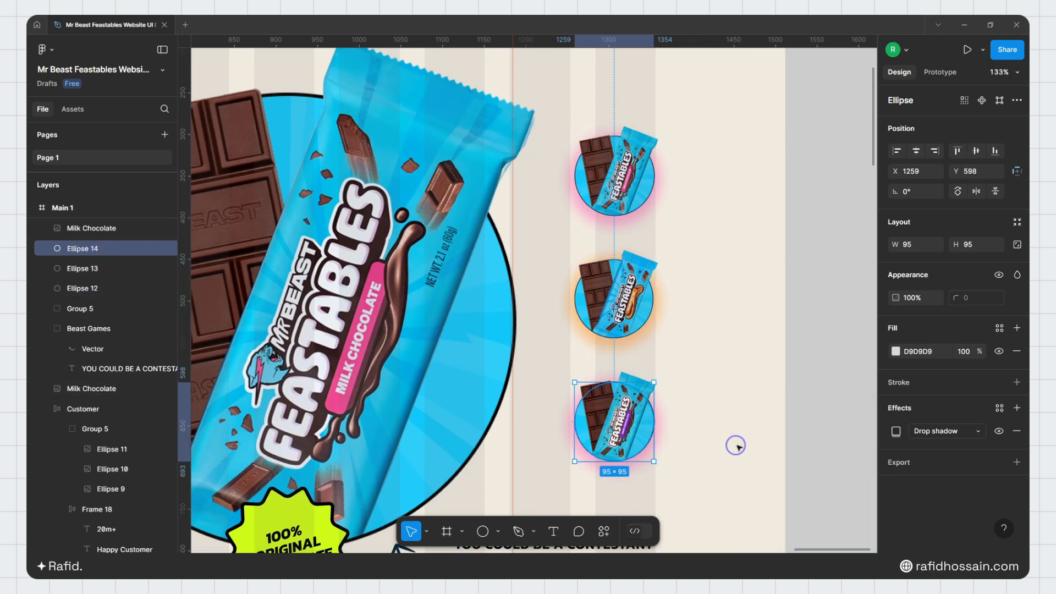
pyautogui.click(897, 432)
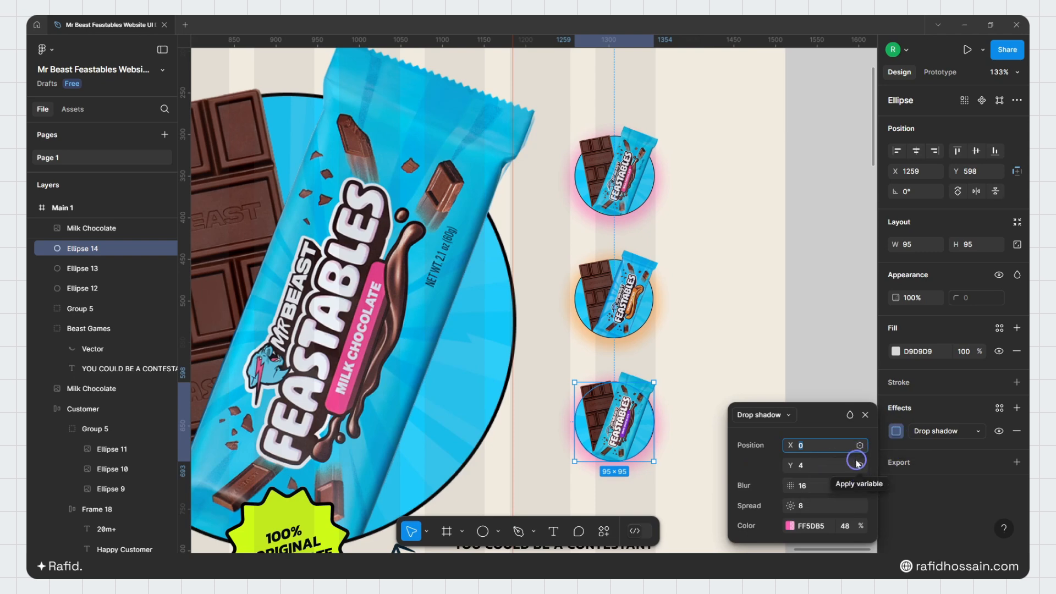
pyautogui.click(788, 527)
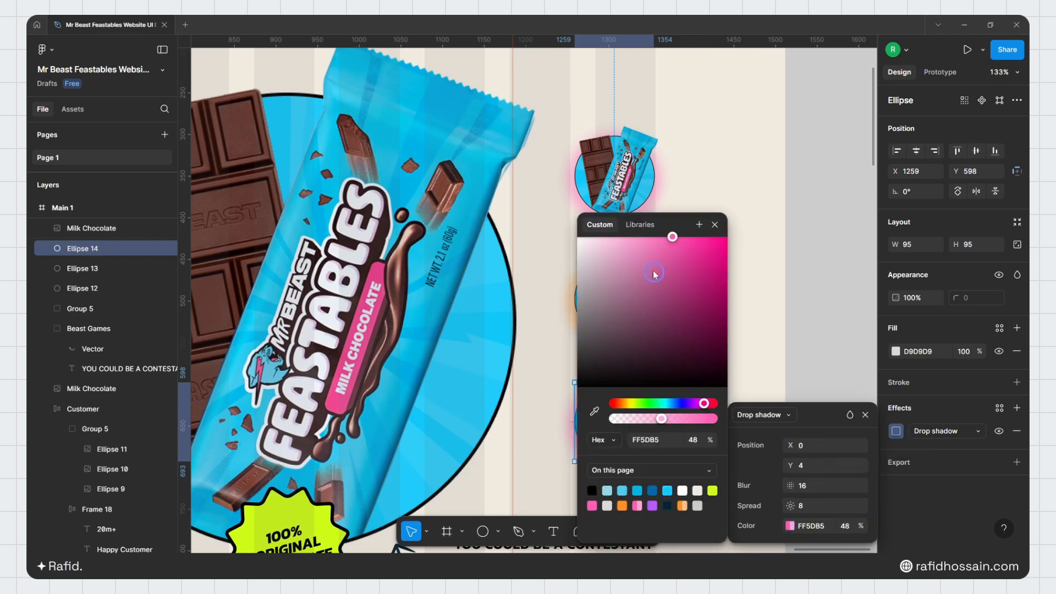
pyautogui.click(648, 232)
pyautogui.click(624, 330)
pyautogui.click(708, 397)
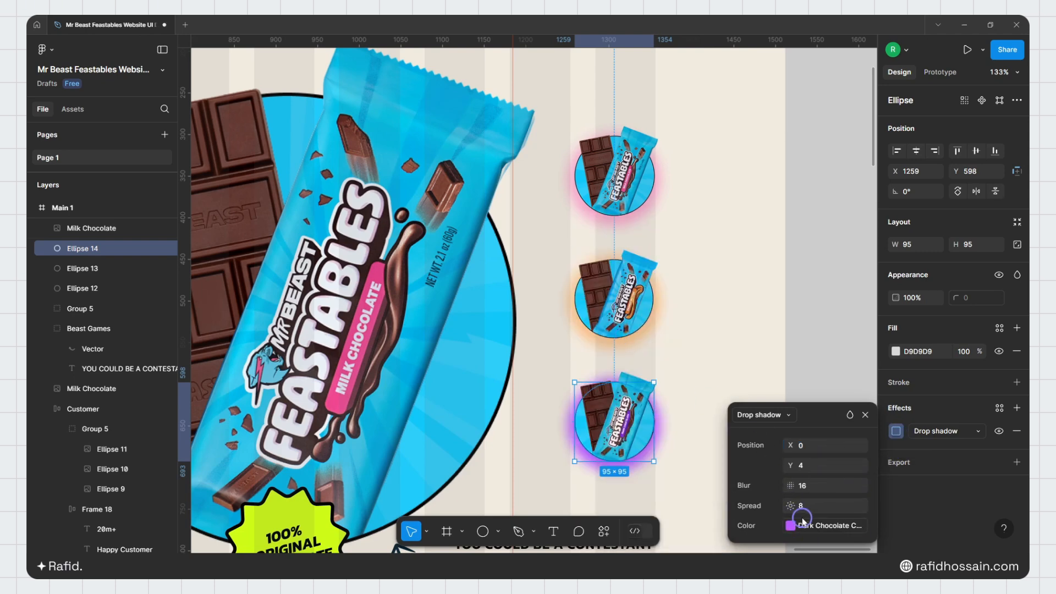
pyautogui.click(854, 526)
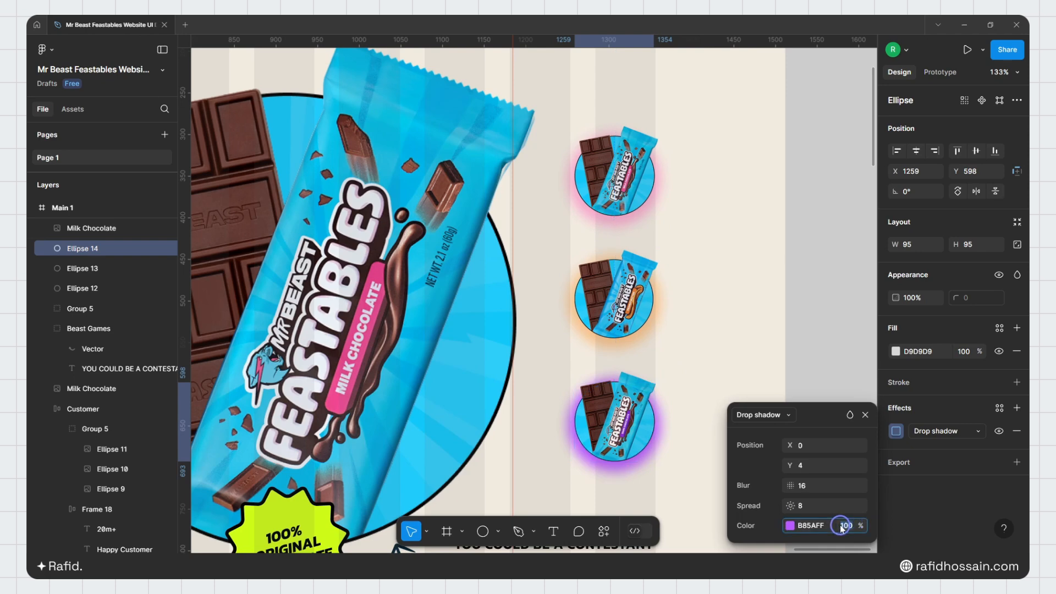
pyautogui.click(841, 526)
pyautogui.write('4')
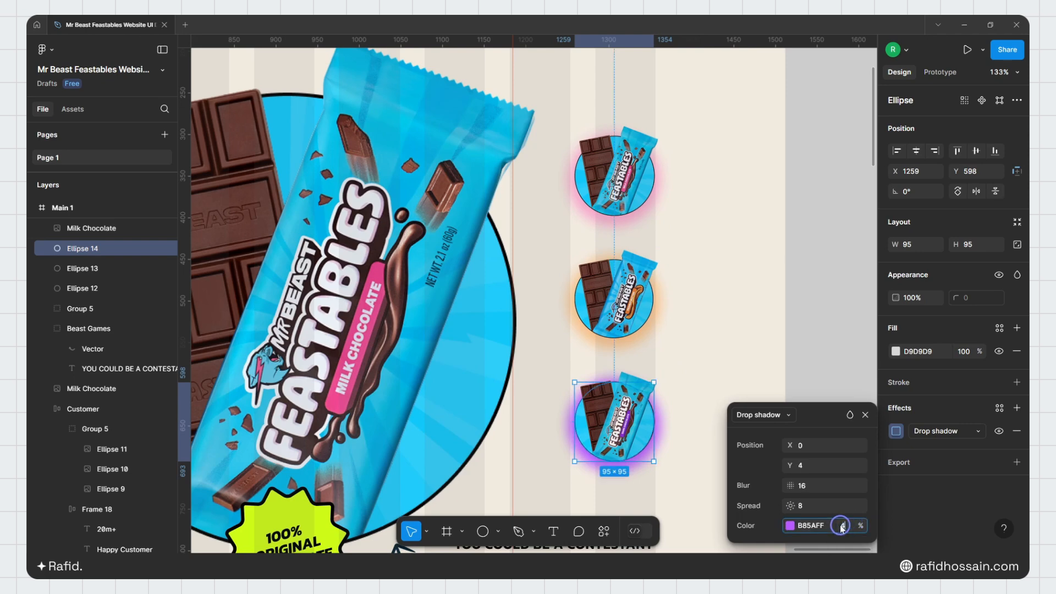
pyautogui.write('8')
pyautogui.press('Return')
pyautogui.click(865, 415)
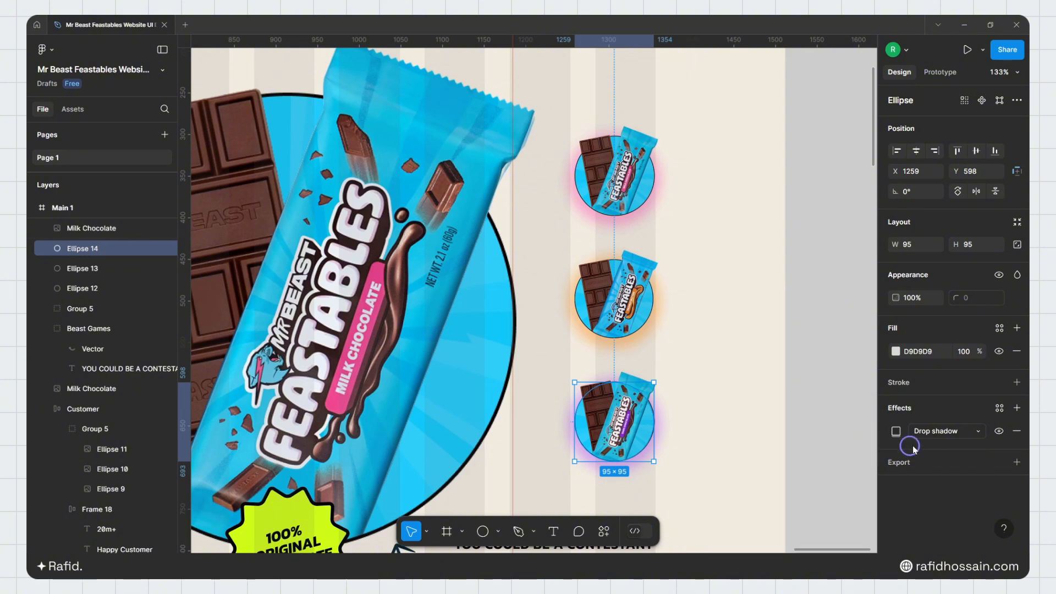
# Step: Hide the drop shadows of the ellipses behind the Dark Chocolate and Peanut Butter thumbnails
pyautogui.click(1000, 431)
pyautogui.click(99, 268)
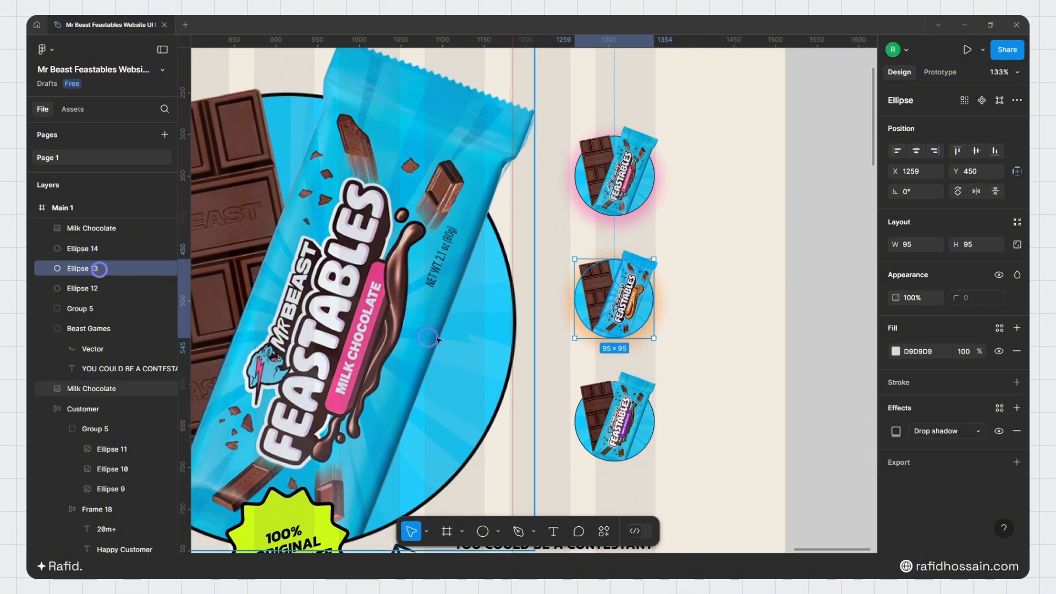
pyautogui.click(1000, 431)
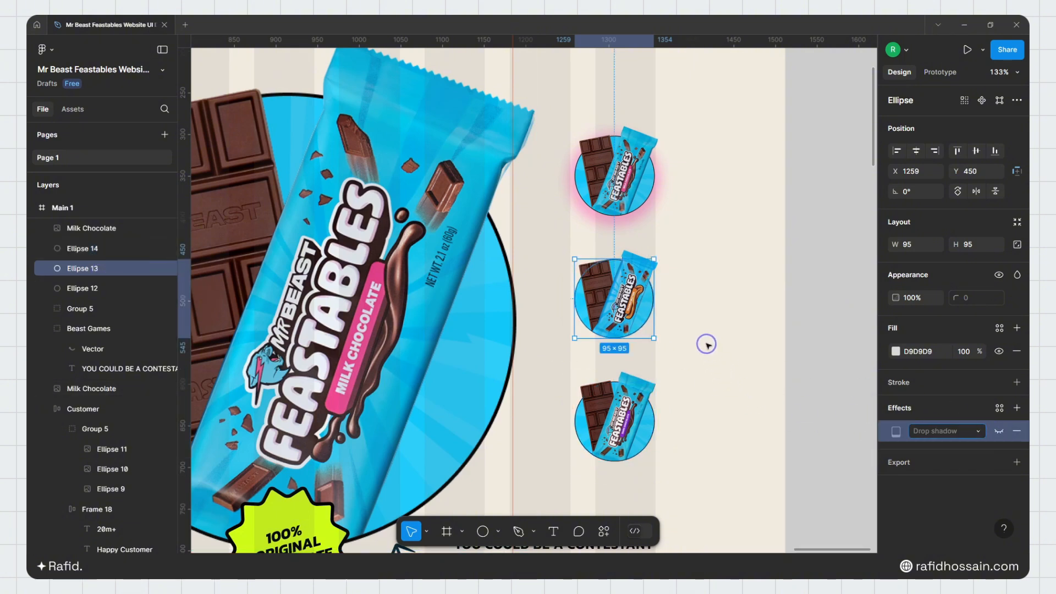
pyautogui.click(709, 291)
# Step: Group each of the Peanut Butter, Dark Chocolate and Milk Chocolate thumbnails with the ellipse behind it
pyautogui.scroll(-2, 671, 246)
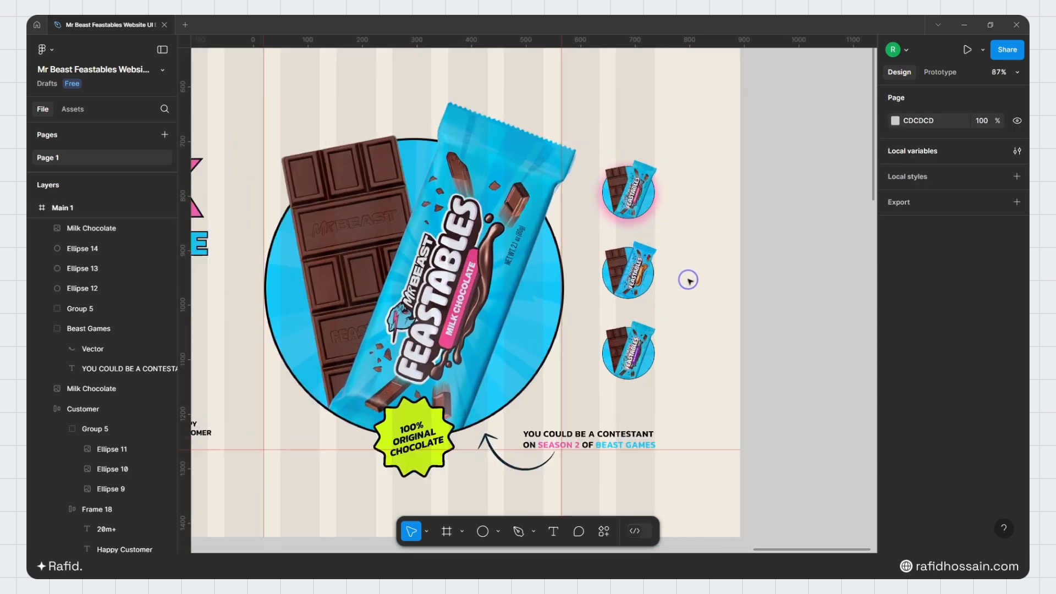
pyautogui.scroll(1, 688, 281)
pyautogui.moveTo(688, 283); pyautogui.dragTo(577, 269)
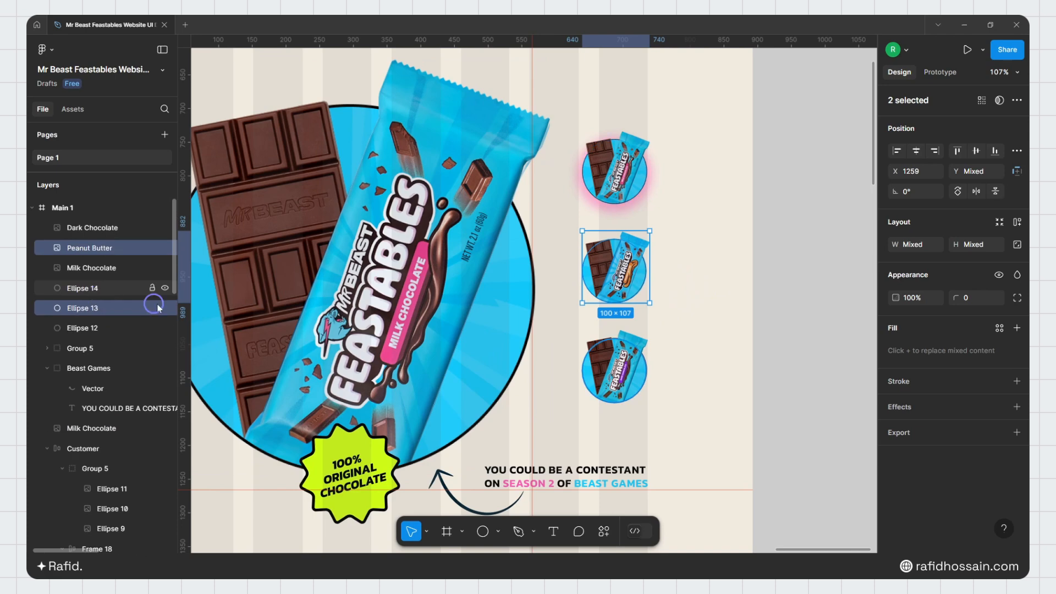
pyautogui.hotkey('ctrl', 'g')
pyautogui.moveTo(677, 376); pyautogui.dragTo(577, 369)
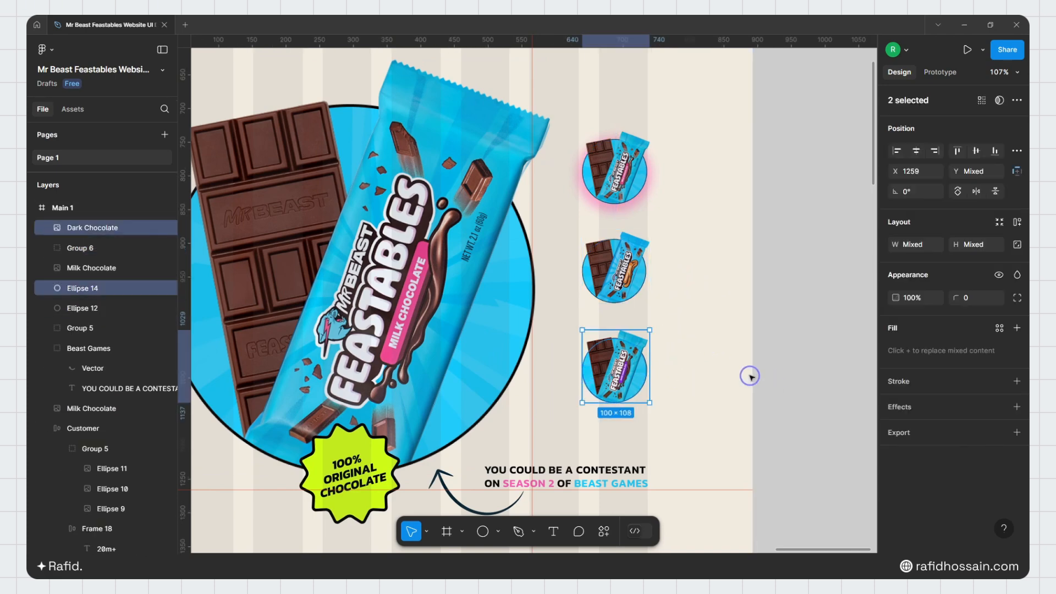
pyautogui.hotkey('ctrl', 'g')
pyautogui.click(721, 367)
pyautogui.moveTo(666, 185); pyautogui.dragTo(616, 171)
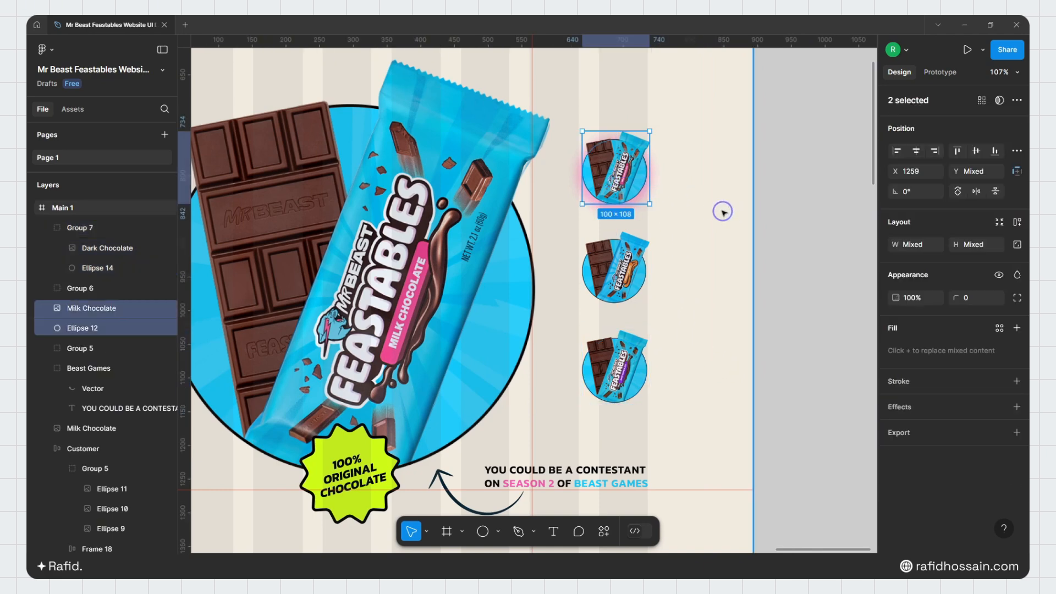
pyautogui.hotkey('ctrl', 'g')
# Step: Group the Milk Chocolate thumbnail group together with the large Milk Chocolate product image
pyautogui.scroll(-5, 686, 212)
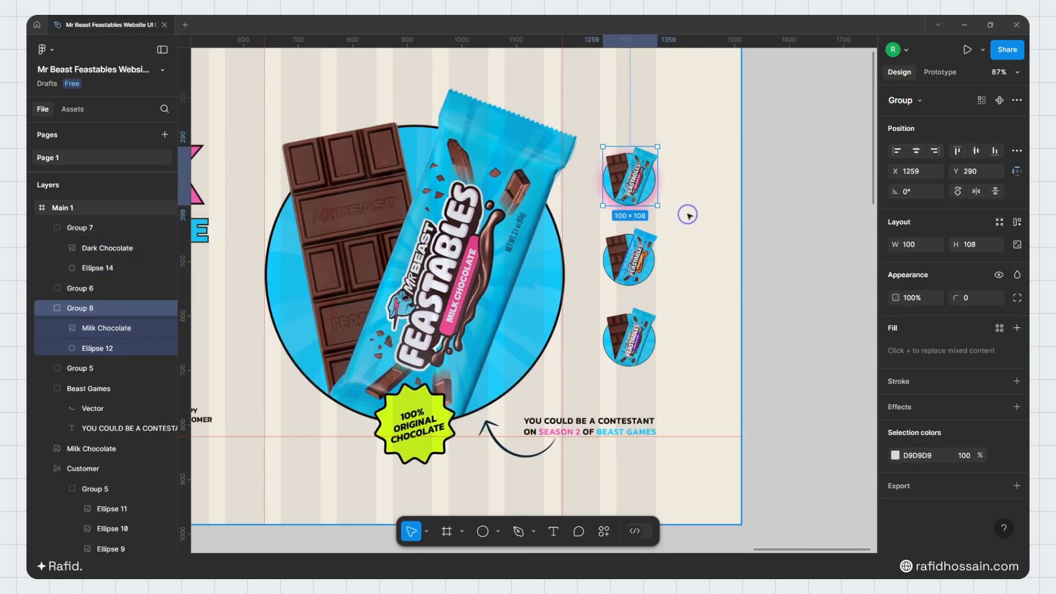
pyautogui.keyDown('shift'); pyautogui.click(506, 220); pyautogui.keyUp('shift')
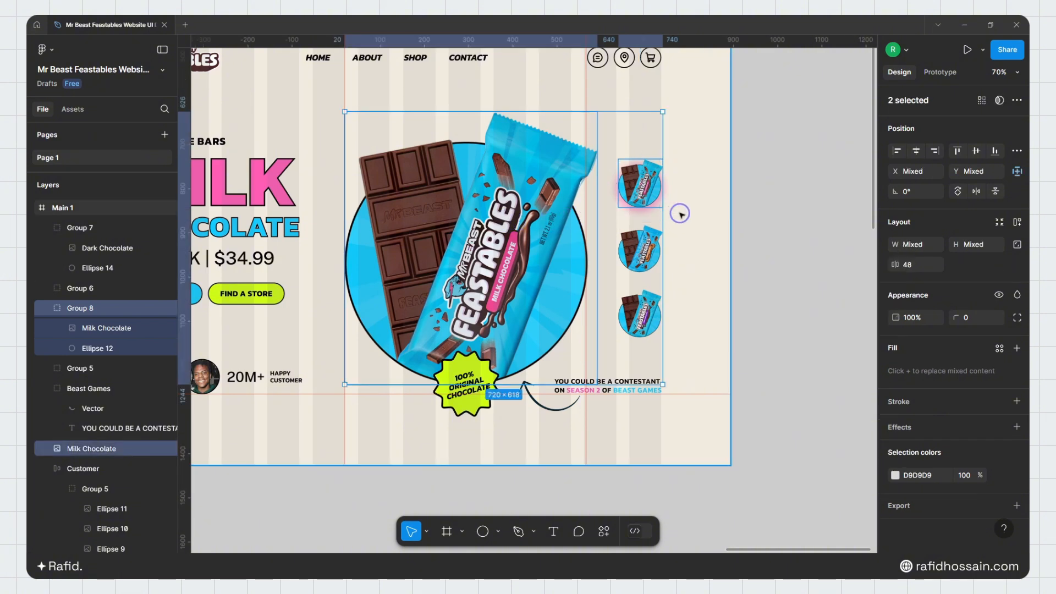
pyautogui.hotkey('ctrl', 'g')
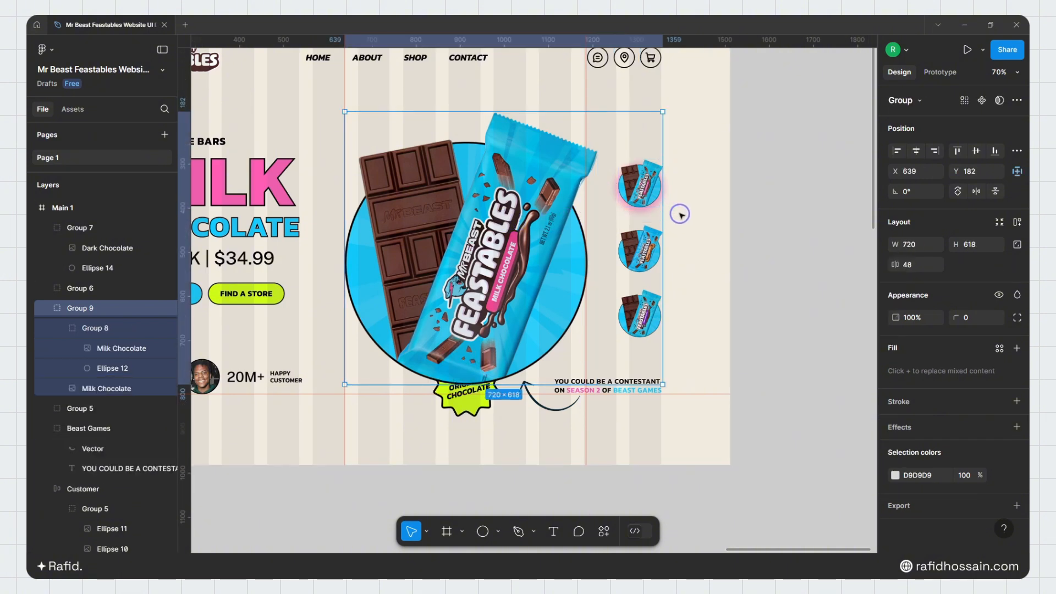
# Step: Move the large Milk Chocolate image above the thumbnail group inside their shared group
pyautogui.click(451, 395)
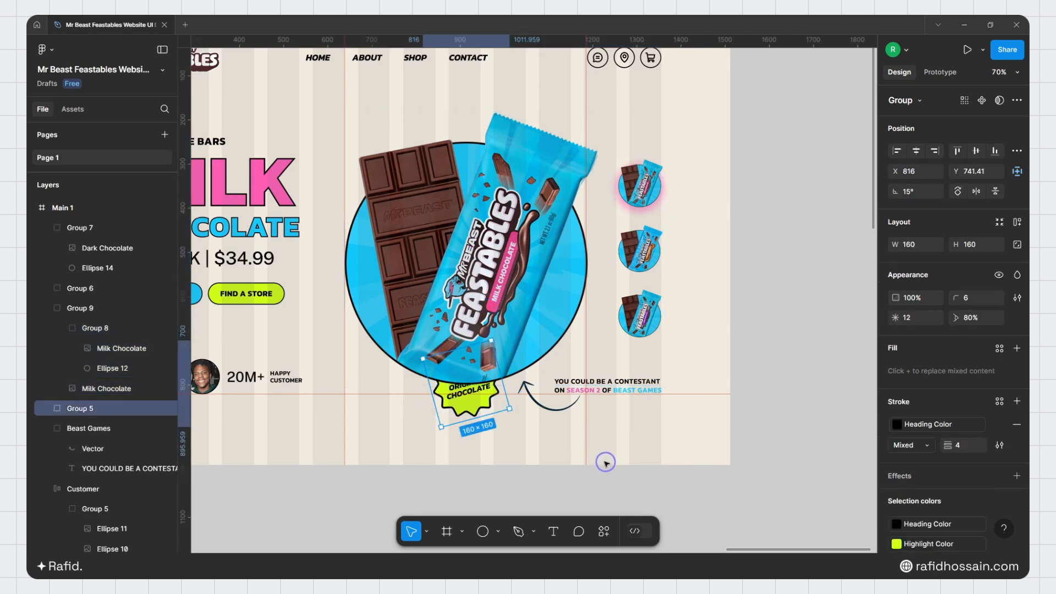
pyautogui.doubleClick(543, 251)
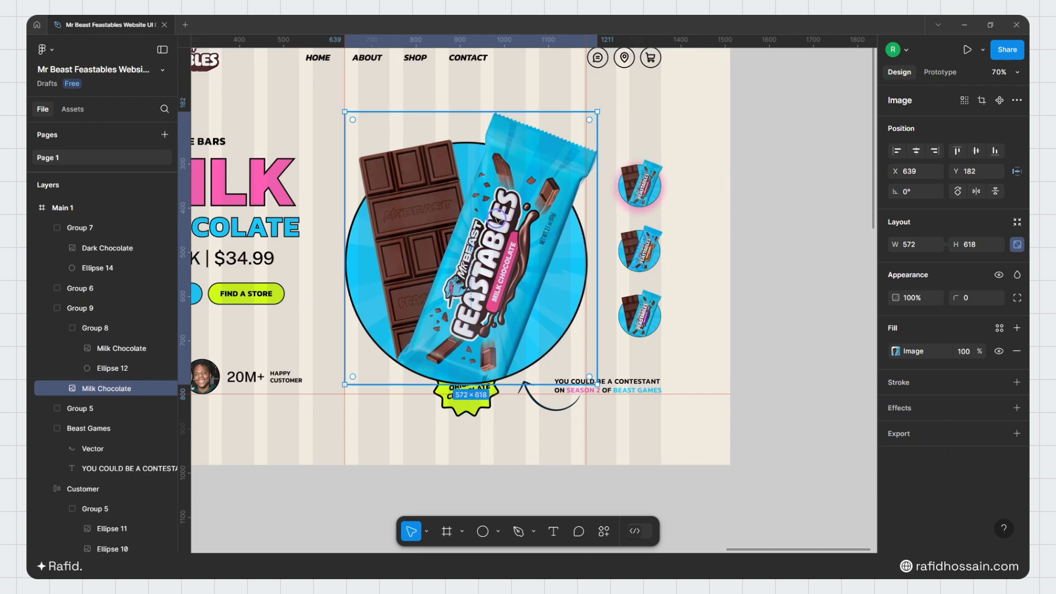
pyautogui.hotkey('ctrl', ']')
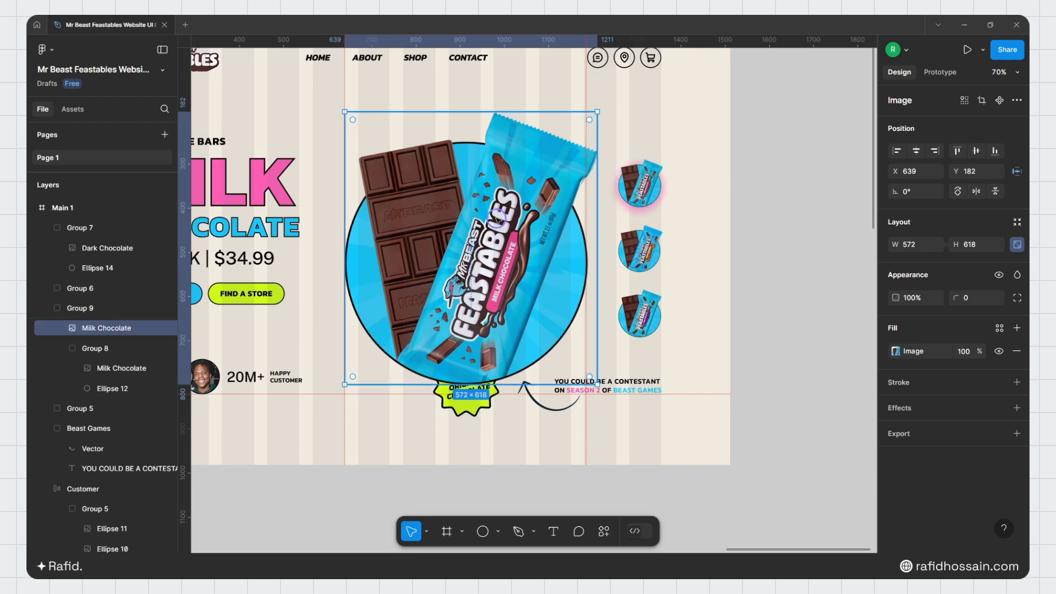
pyautogui.press('Escape')
# Step: Bring the green star badge group to the front of the Main 1 frame
pyautogui.click(464, 405)
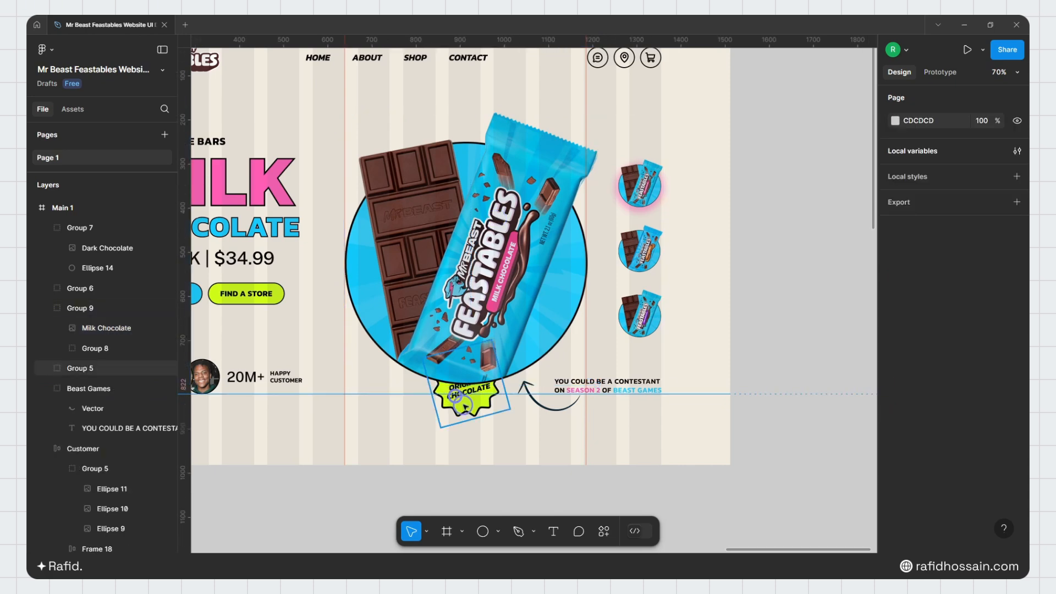
pyautogui.hotkey('ctrl', 'shift', ']')
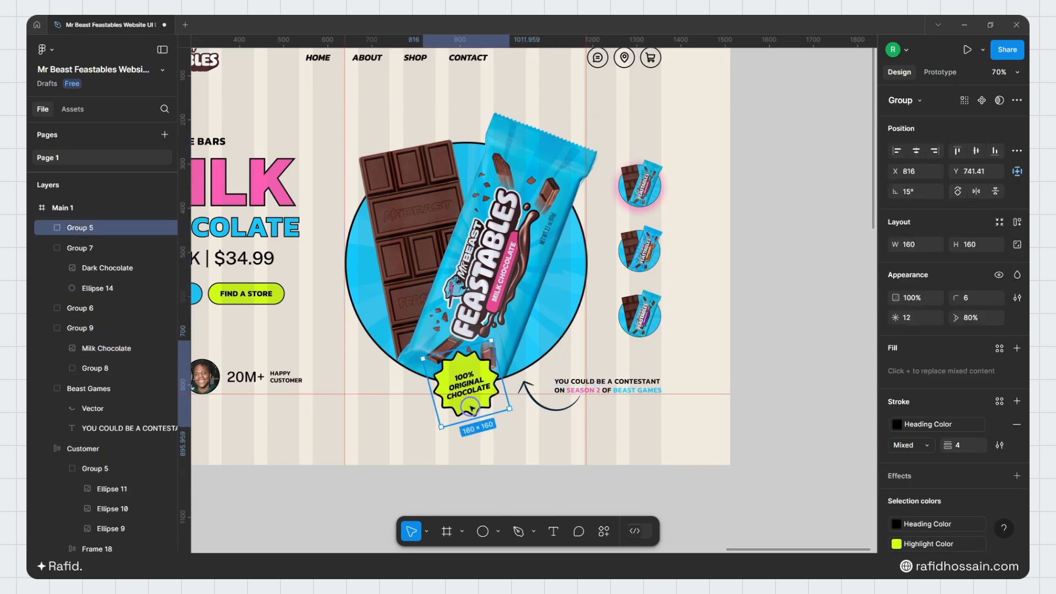
pyautogui.click(696, 245)
# Step: Duplicate the star badge onto the empty canvas outside Main 1 and place the copy at about X 1533, Y 1283
pyautogui.scroll(-4, 680, 219)
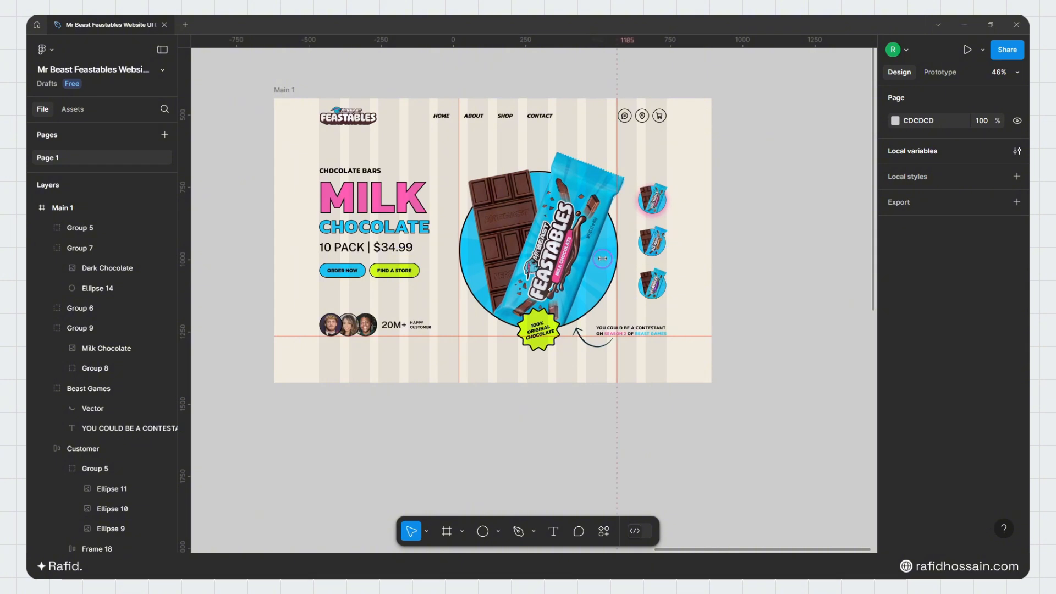
pyautogui.click(537, 327)
pyautogui.scroll(-4, 517, 275)
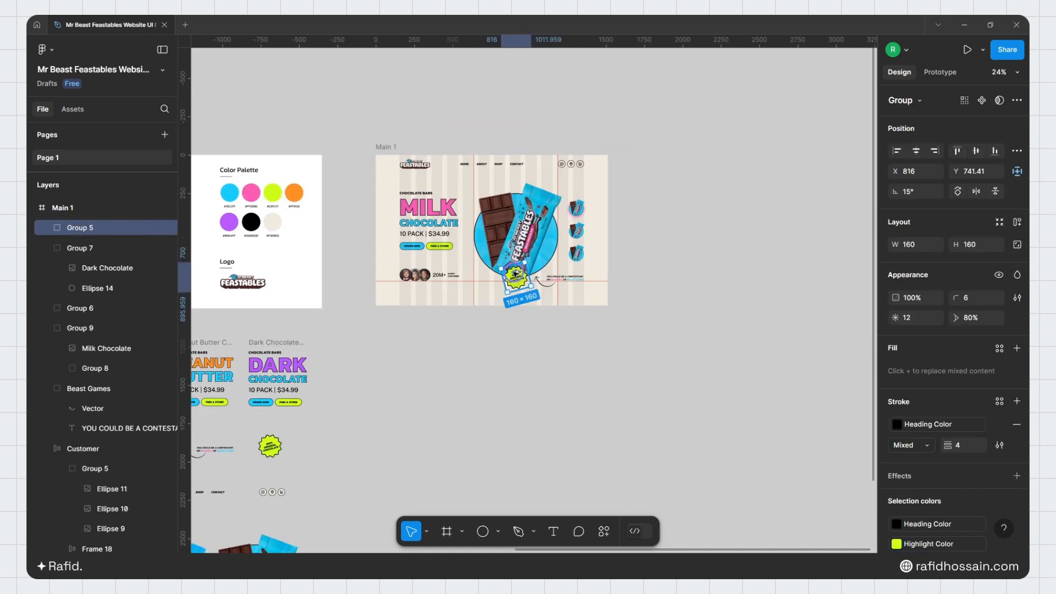
pyautogui.scroll(4, 614, 349)
pyautogui.keyDown('alt'); pyautogui.moveTo(516, 274); pyautogui.dragTo(770, 274); pyautogui.keyUp('alt')
pyautogui.click(733, 324)
pyautogui.scroll(-4, 428, 347)
pyautogui.scroll(4, 614, 300)
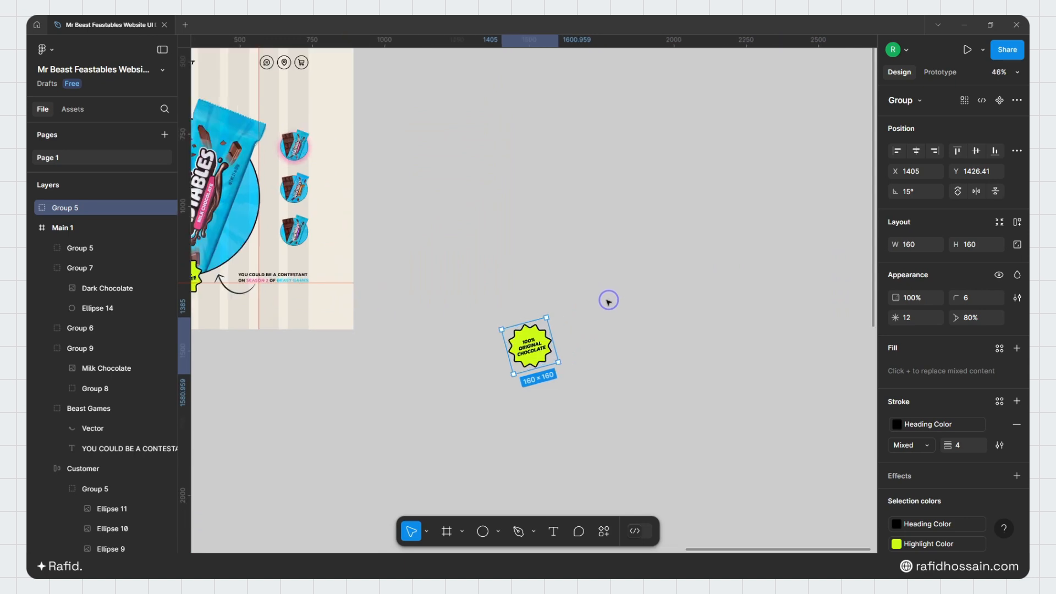
pyautogui.moveTo(501, 371); pyautogui.dragTo(539, 324)
# Step: Set the duplicated star badge's rotation to 0° and ungroup it
pyautogui.click(906, 192)
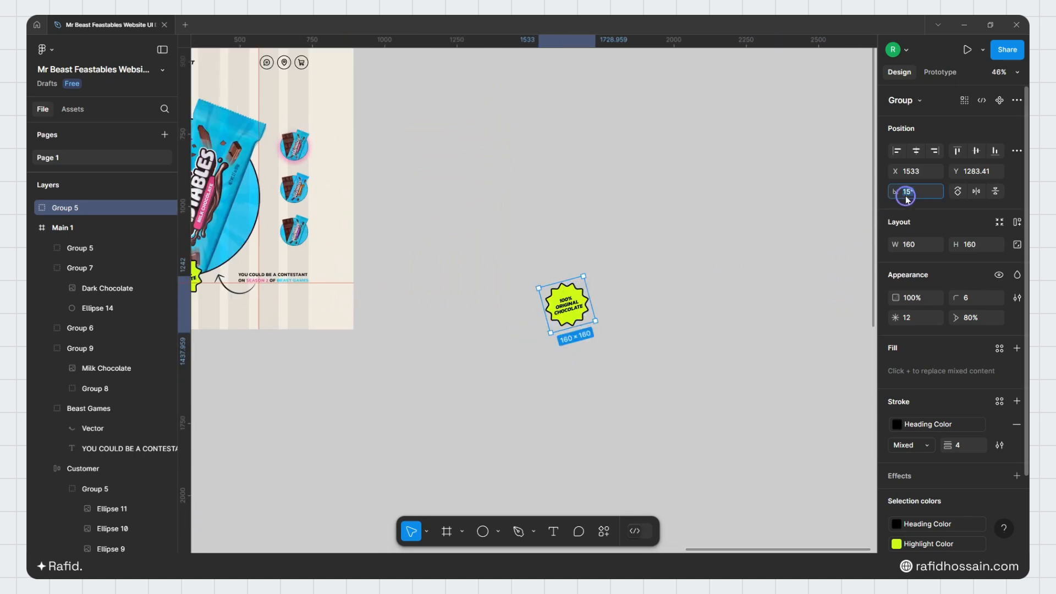
pyautogui.press('Return')
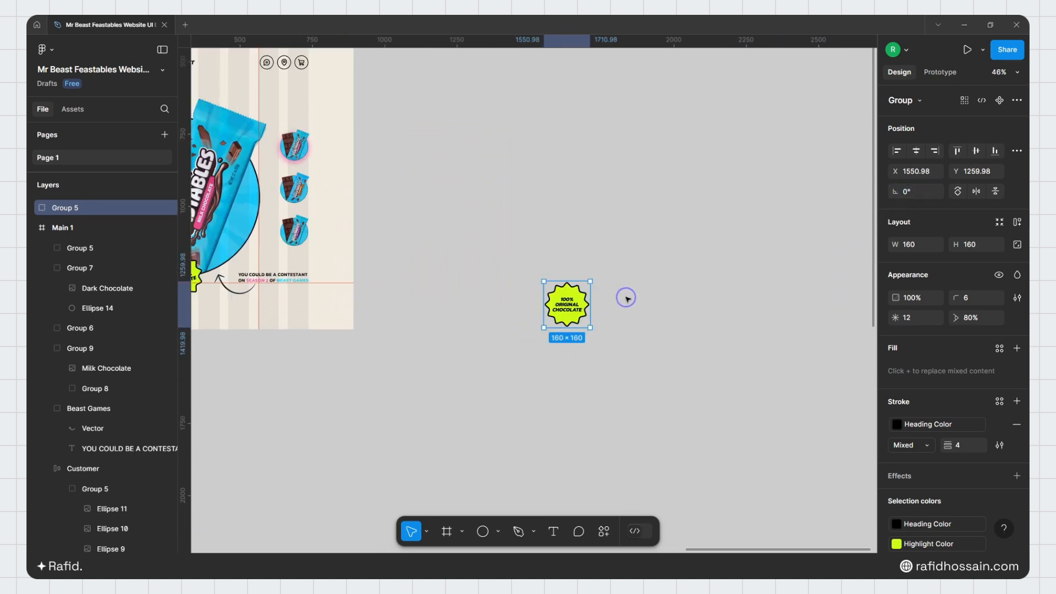
pyautogui.hotkey('ctrl', 'shift', 'g')
# Step: Separate the badge parts, moving the "100% original chocolate" text to X 1227, Y 1340 and the star to X 1929, Y 444
pyautogui.click(567, 304)
pyautogui.moveTo(567, 305); pyautogui.dragTo(465, 312)
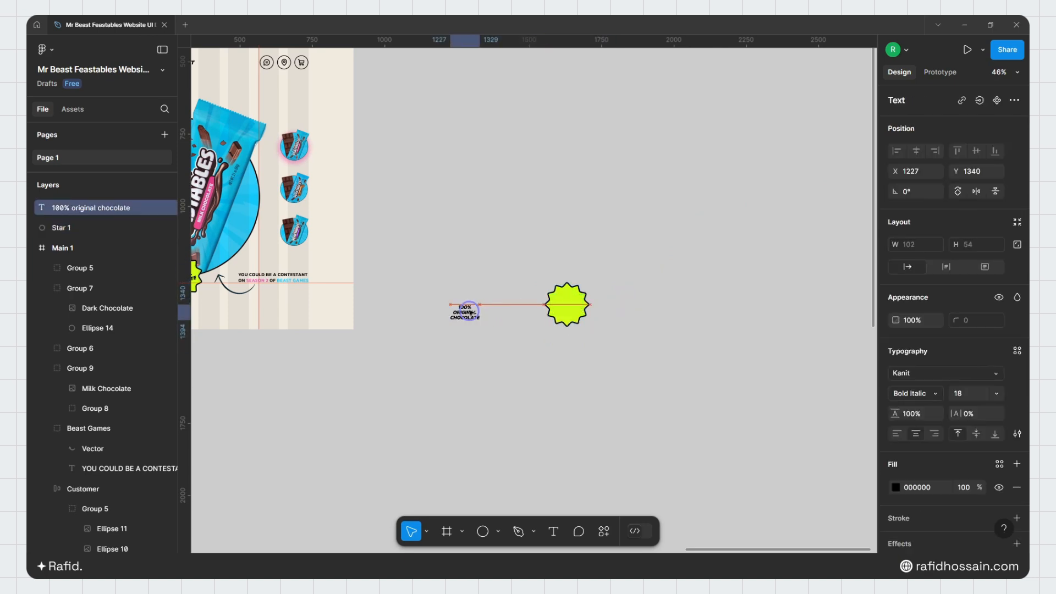
pyautogui.click(556, 304)
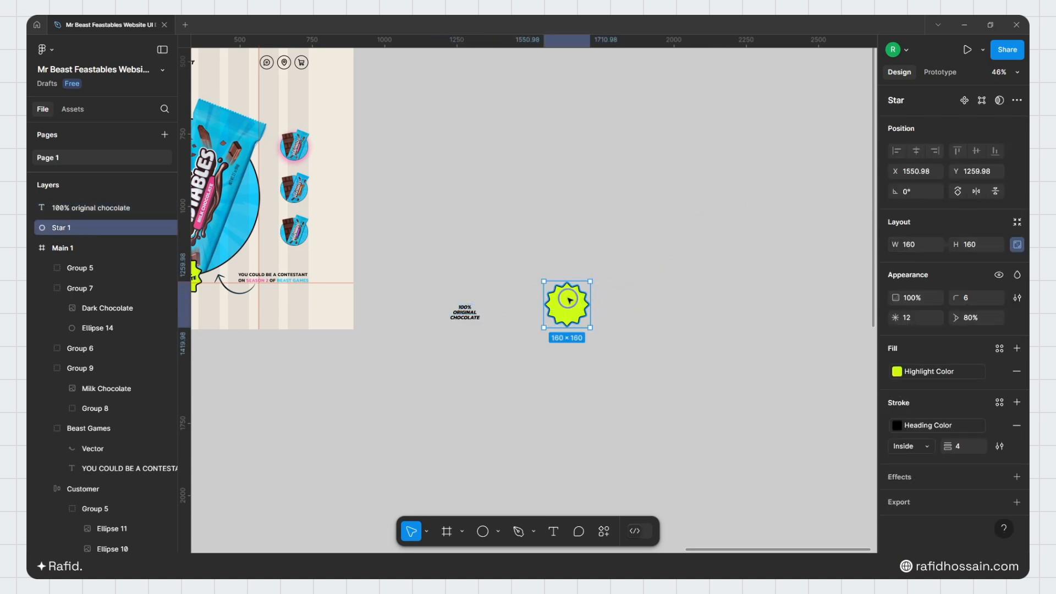
pyautogui.moveTo(568, 302); pyautogui.dragTo(675, 187)
pyautogui.scroll(-4, 652, 195)
pyautogui.moveTo(557, 229); pyautogui.dragTo(564, 176)
pyautogui.scroll(5, 567, 179)
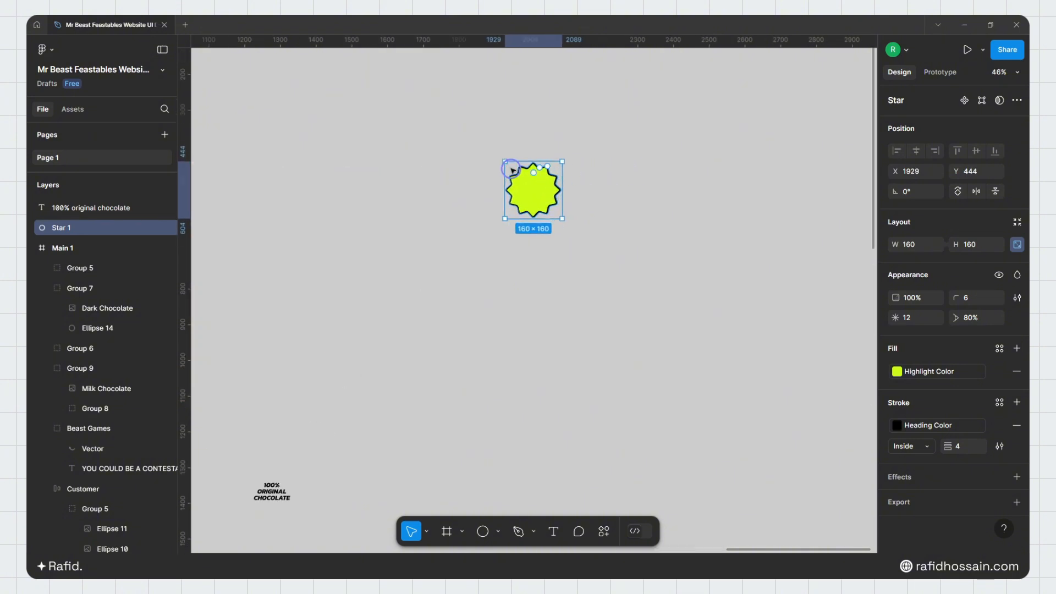
# Step: Turn the separated star into a component and add three variants, Variant2 to Variant4, below the default
pyautogui.click(961, 100)
pyautogui.click(999, 101)
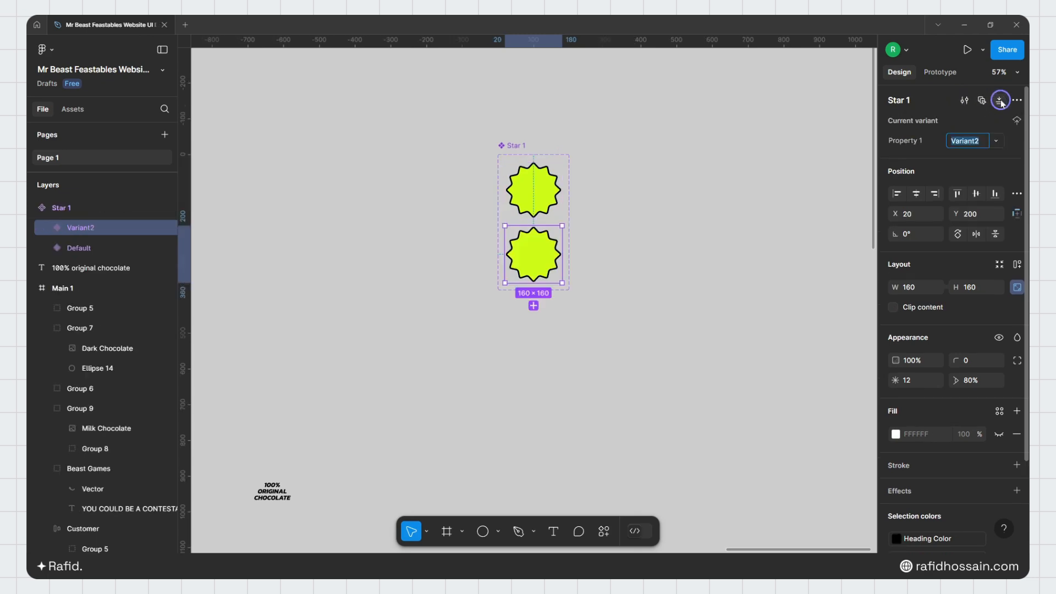
pyautogui.click(533, 305)
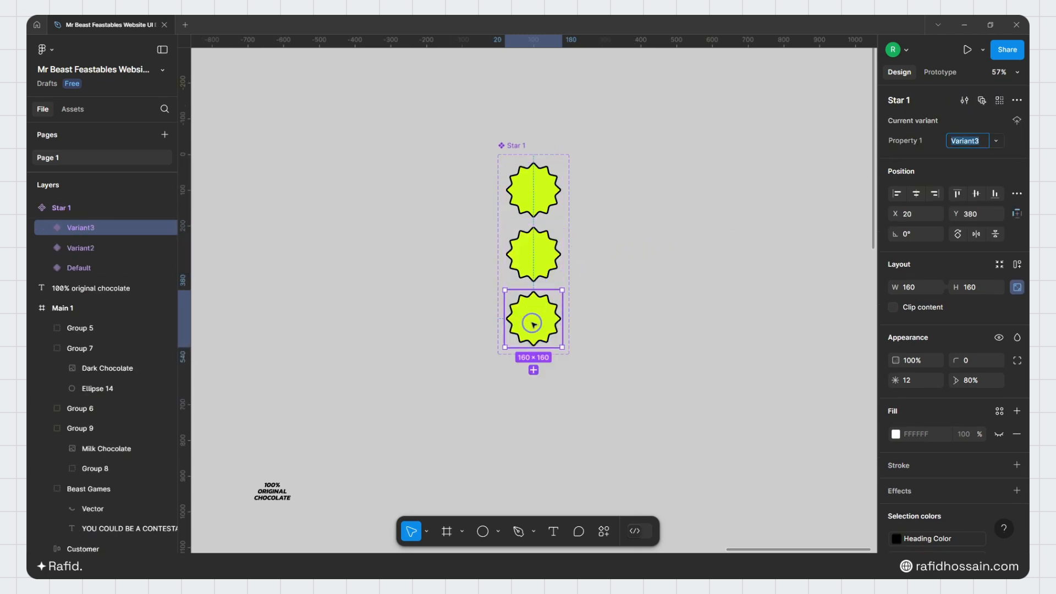
pyautogui.click(598, 265)
# Step: Rotate the star shape inside Variant2 of the Star 1 component, leaving the variant frame itself unrotated
pyautogui.click(536, 252)
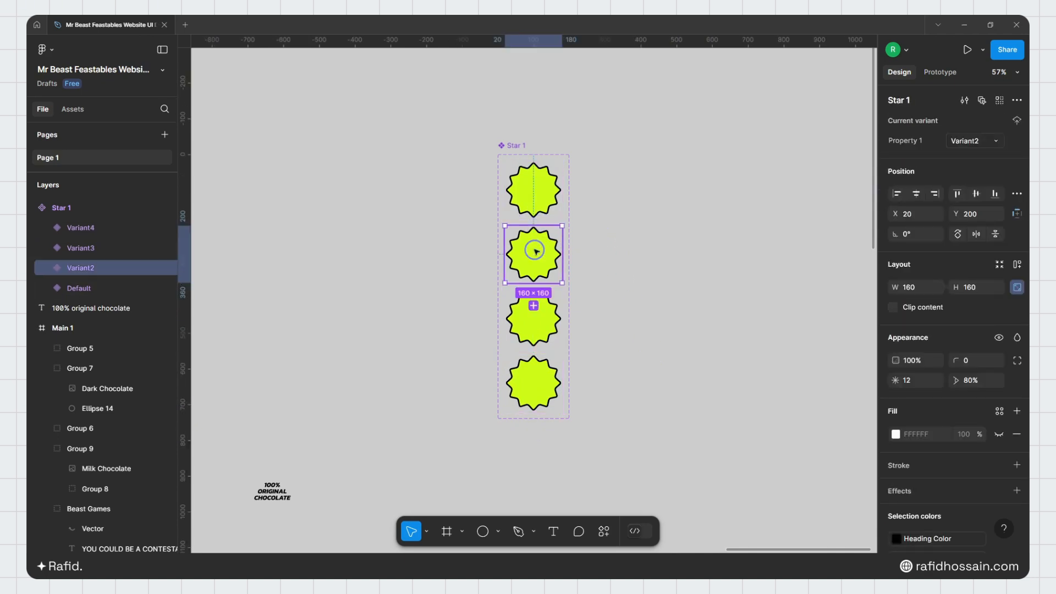
pyautogui.doubleClick(536, 251)
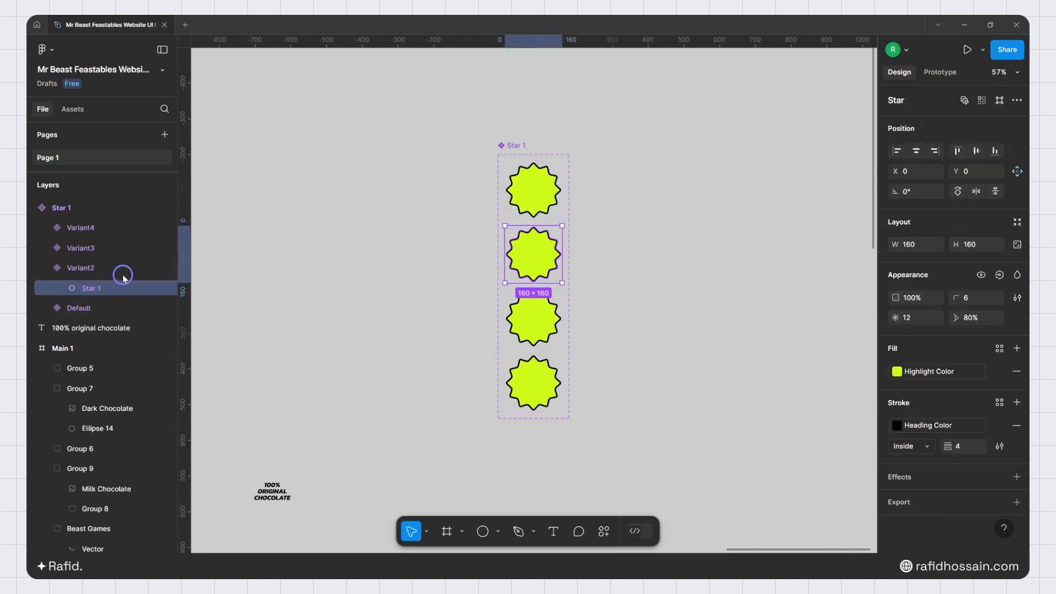
pyautogui.click(91, 292)
pyautogui.moveTo(568, 225); pyautogui.dragTo(562, 290)
# Step: Rotate the star shape inside Variant3 to 60° and also rotate the star shape inside Variant4
pyautogui.click(543, 316)
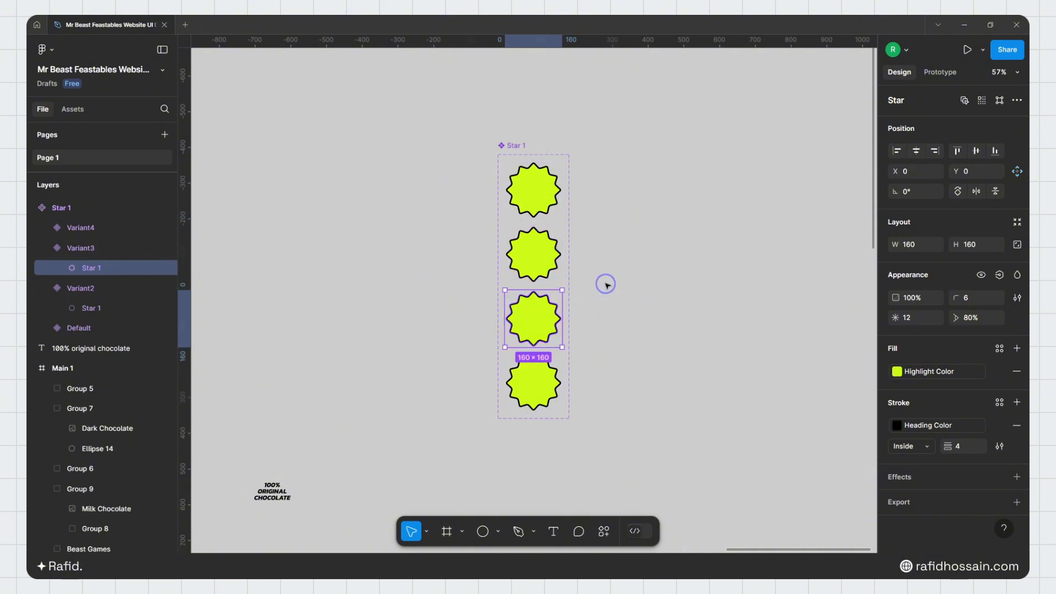
pyautogui.moveTo(572, 290); pyautogui.dragTo(529, 326)
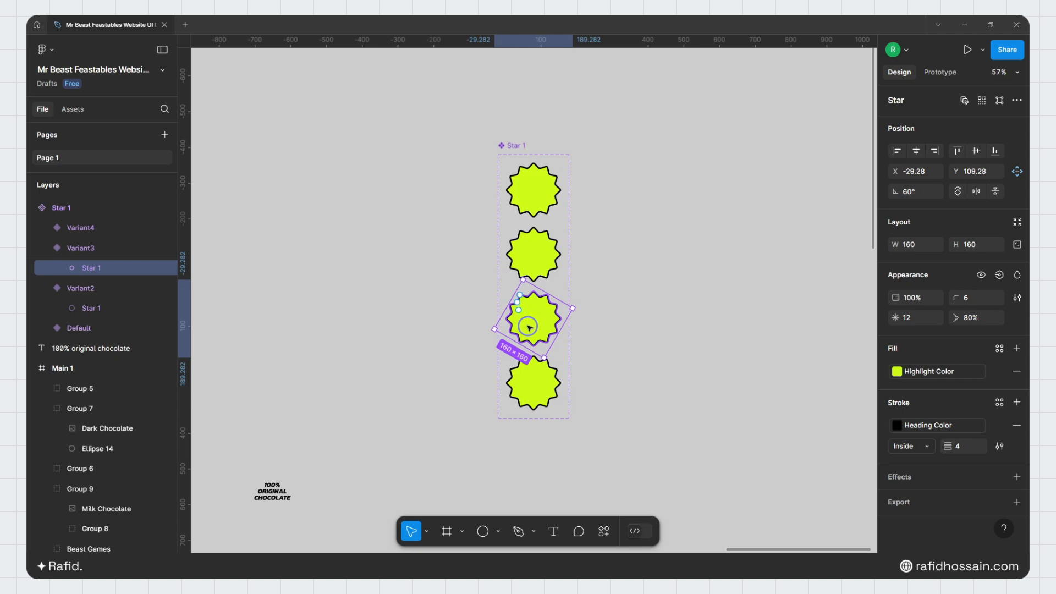
pyautogui.click(532, 380)
pyautogui.doubleClick(536, 380)
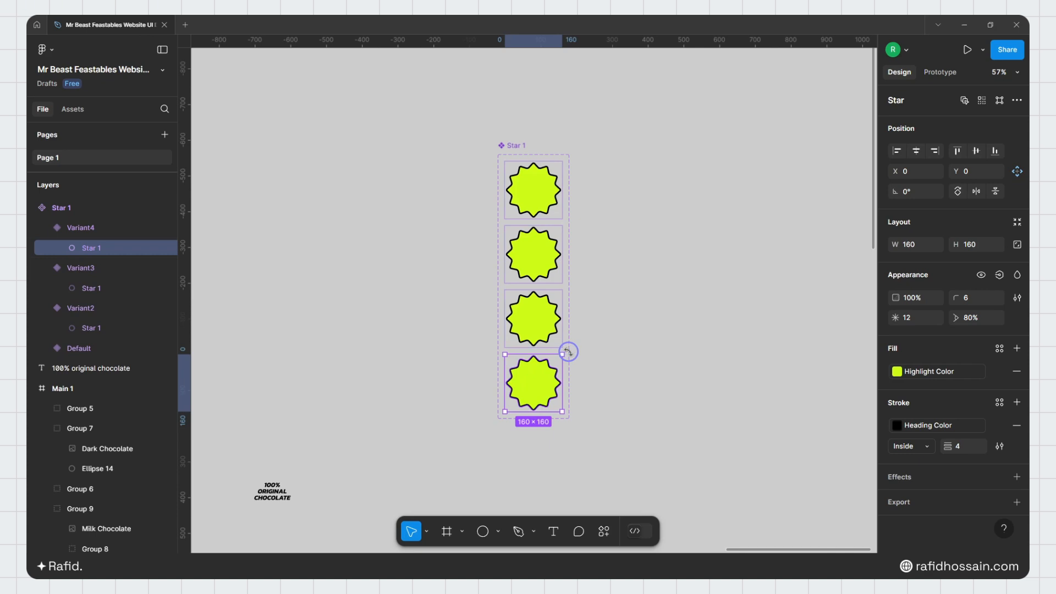
pyautogui.moveTo(568, 351); pyautogui.dragTo(521, 369)
# Step: Link the Default star to Variant2 with a Change to interaction triggered after a 1 ms delay
pyautogui.click(536, 193)
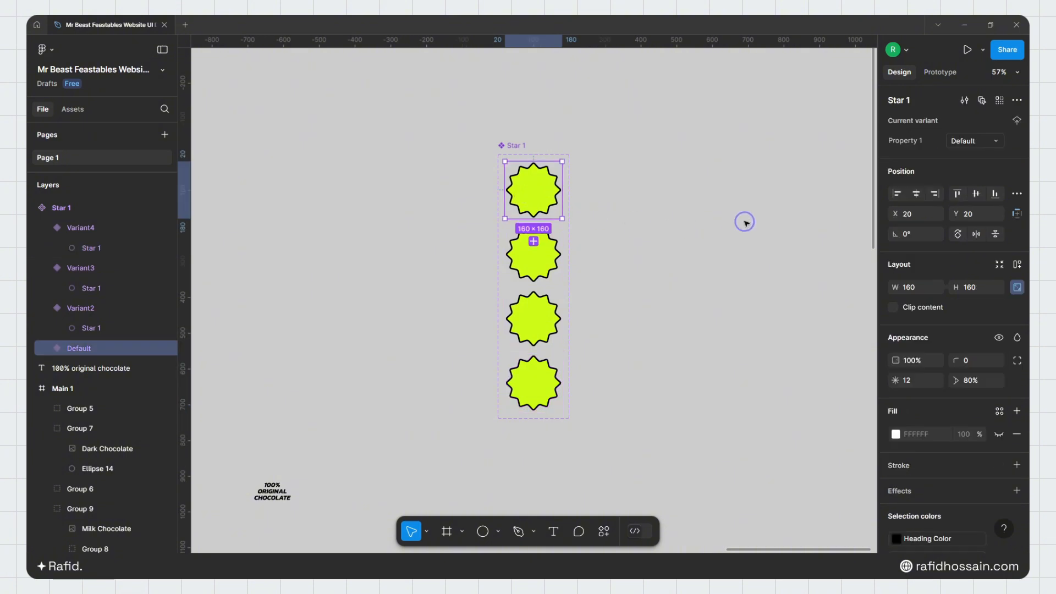
pyautogui.click(926, 80)
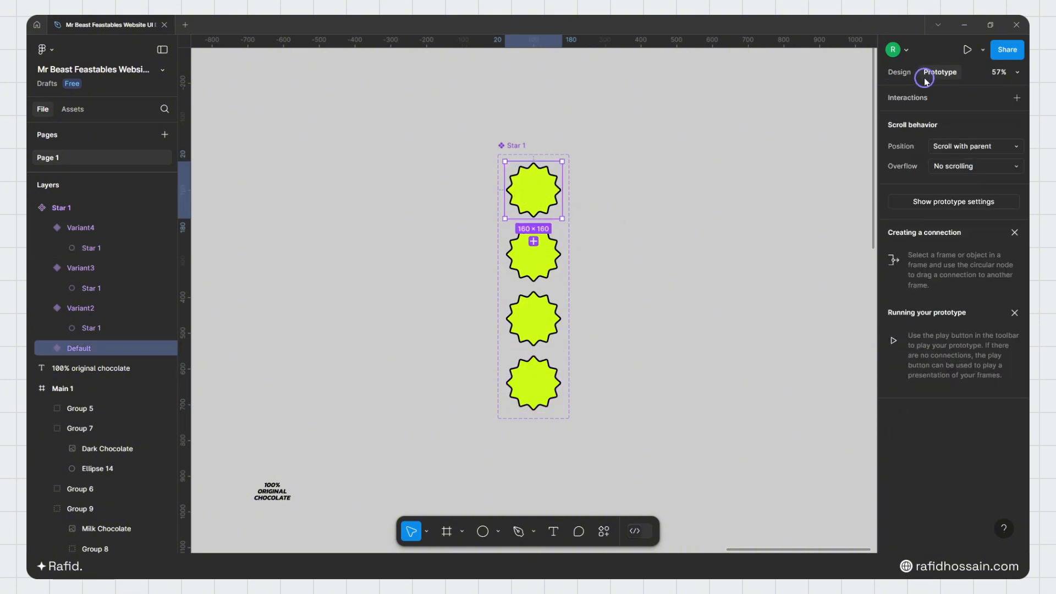
pyautogui.moveTo(534, 219); pyautogui.dragTo(531, 257)
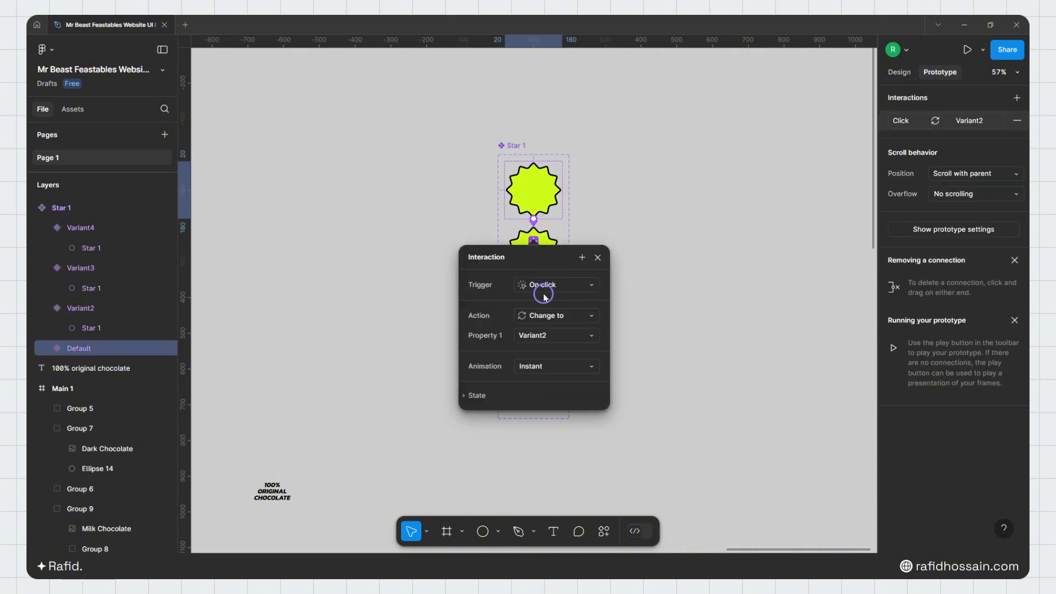
pyautogui.click(547, 285)
pyautogui.click(542, 443)
pyautogui.click(536, 305)
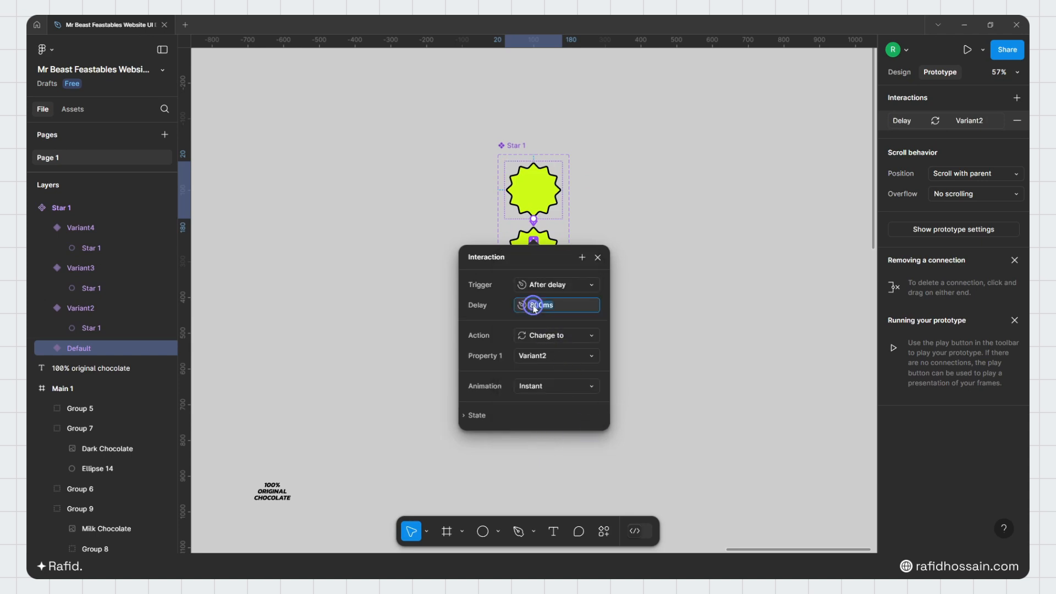
pyautogui.write('1')
pyautogui.click(492, 332)
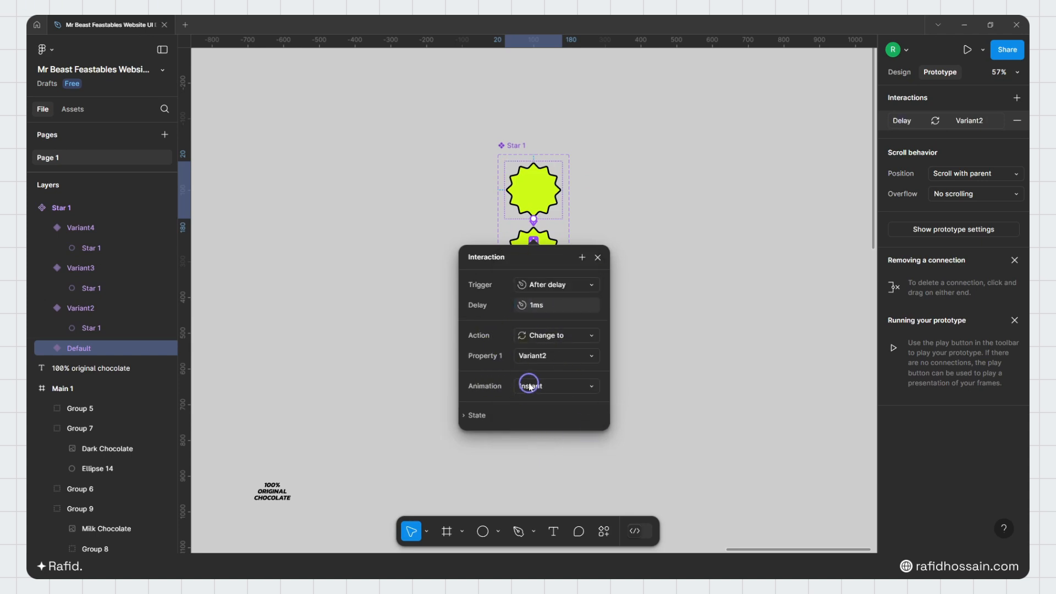
# Step: Set the Default-to-Variant2 transition to Smart animate with a Linear curve and a 4000 ms duration
pyautogui.click(531, 386)
pyautogui.click(550, 416)
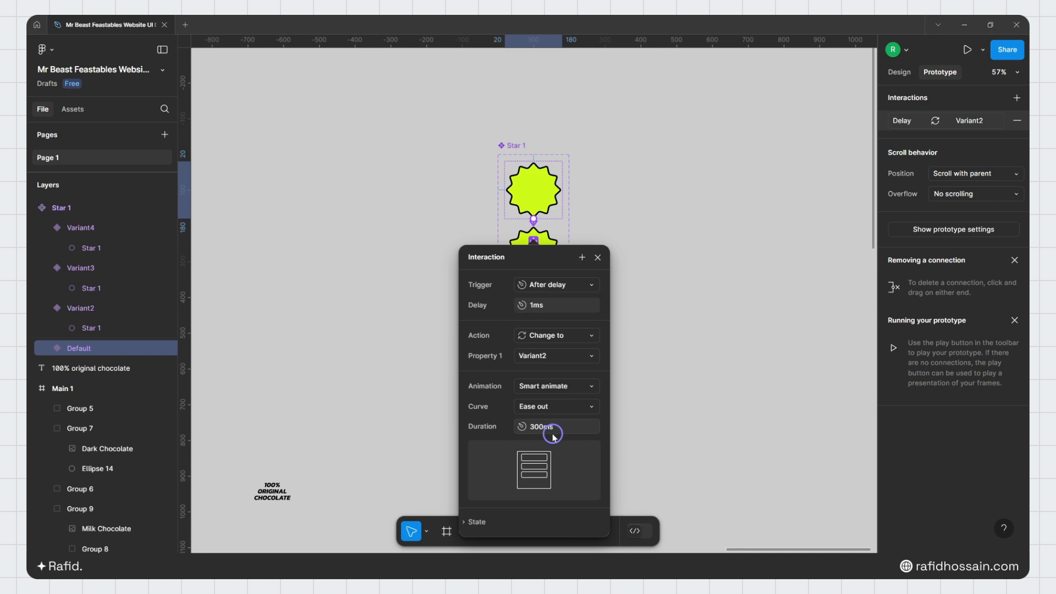
pyautogui.click(535, 411)
pyautogui.click(537, 330)
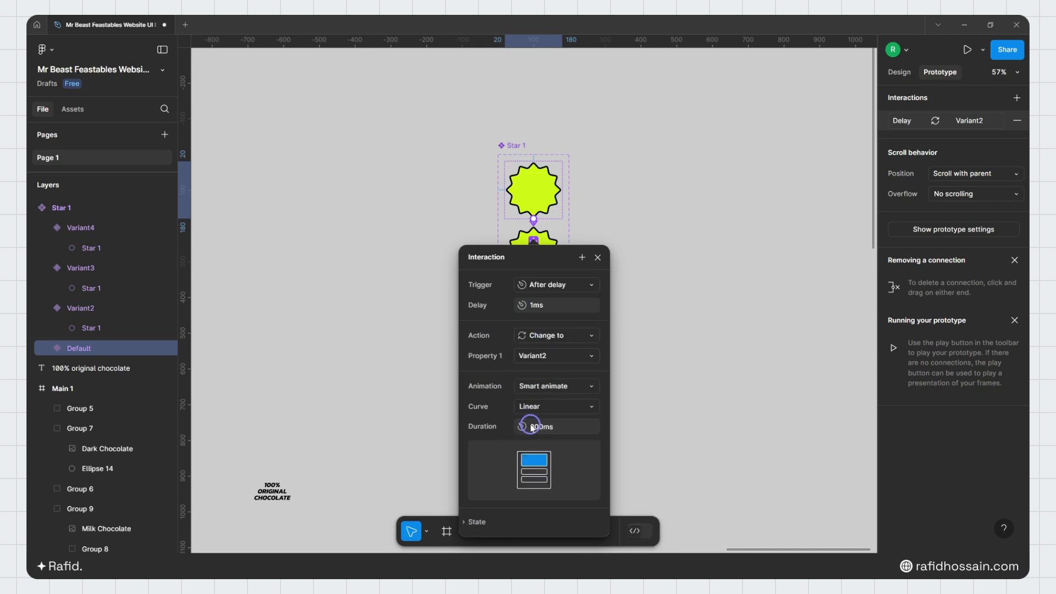
pyautogui.click(531, 427)
pyautogui.write('3000')
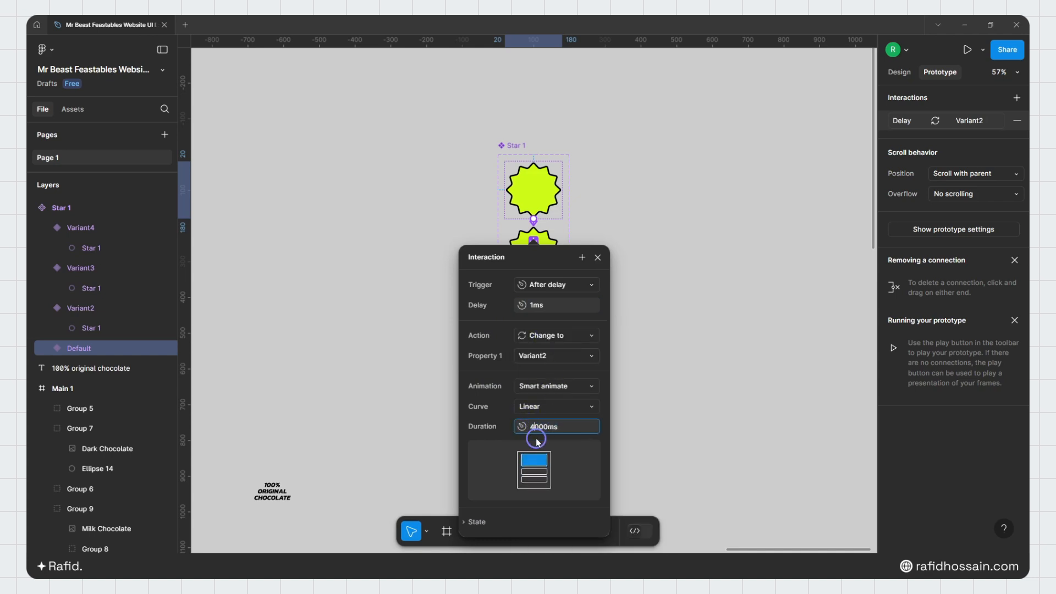
# Step: Link Variant2 to Variant3 with a Change to interaction triggered after a 1 ms delay
pyautogui.click(533, 245)
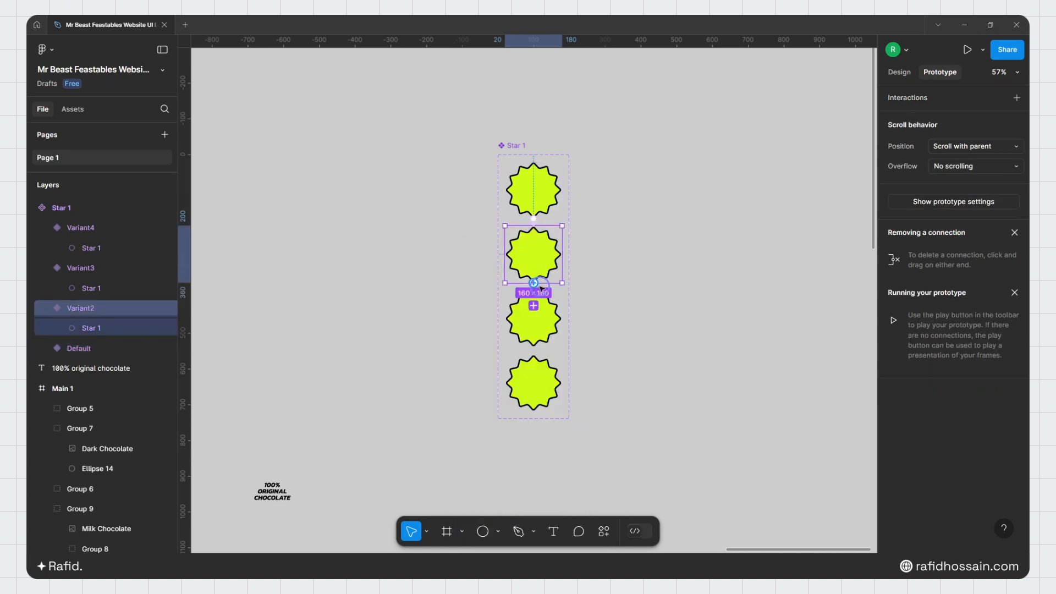
pyautogui.moveTo(536, 284); pyautogui.dragTo(536, 327)
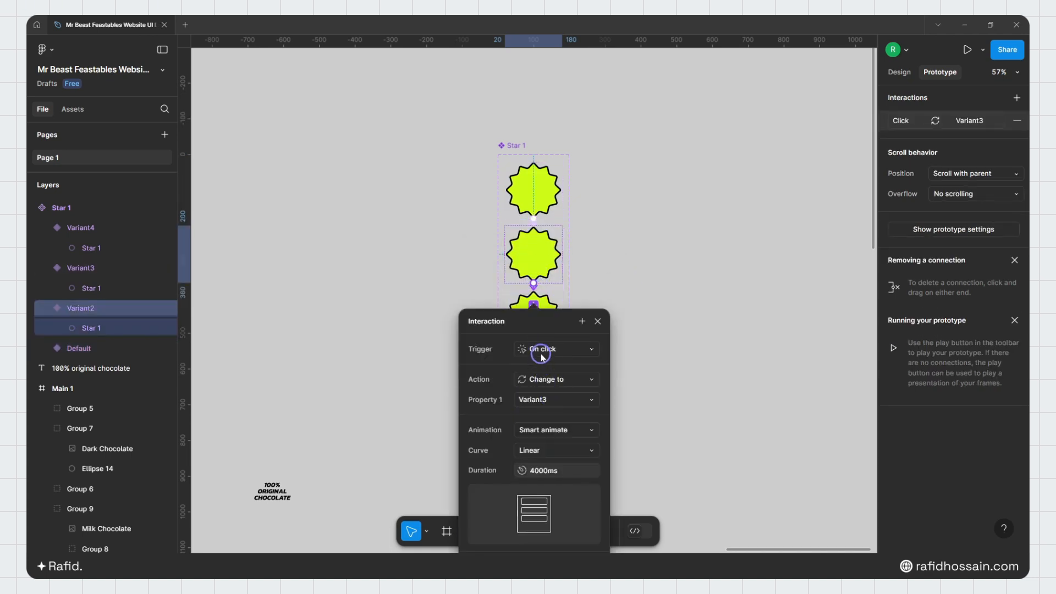
pyautogui.click(541, 356)
pyautogui.click(547, 503)
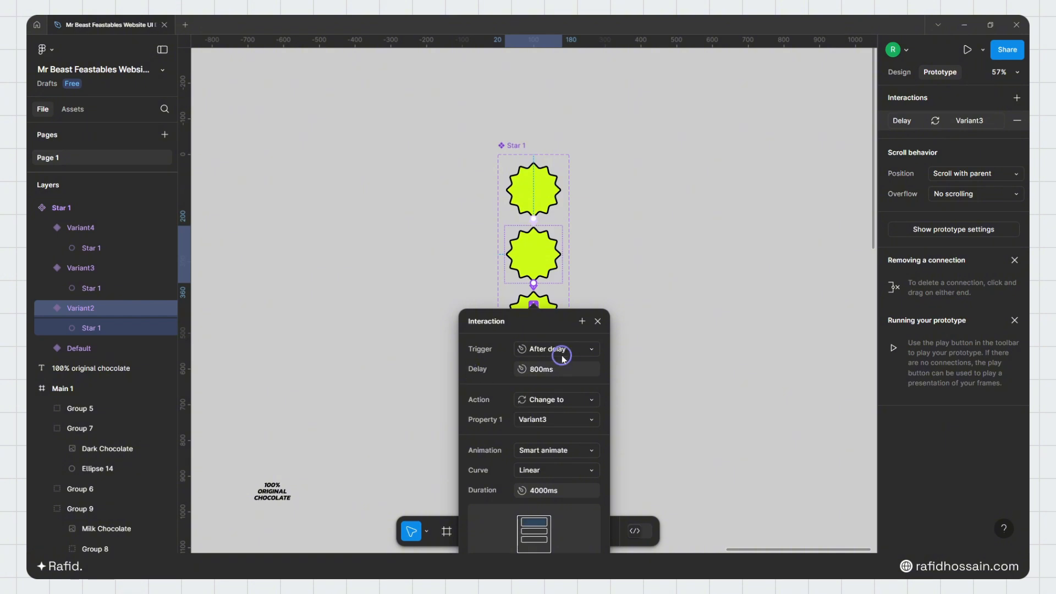
pyautogui.click(541, 370)
pyautogui.write('1')
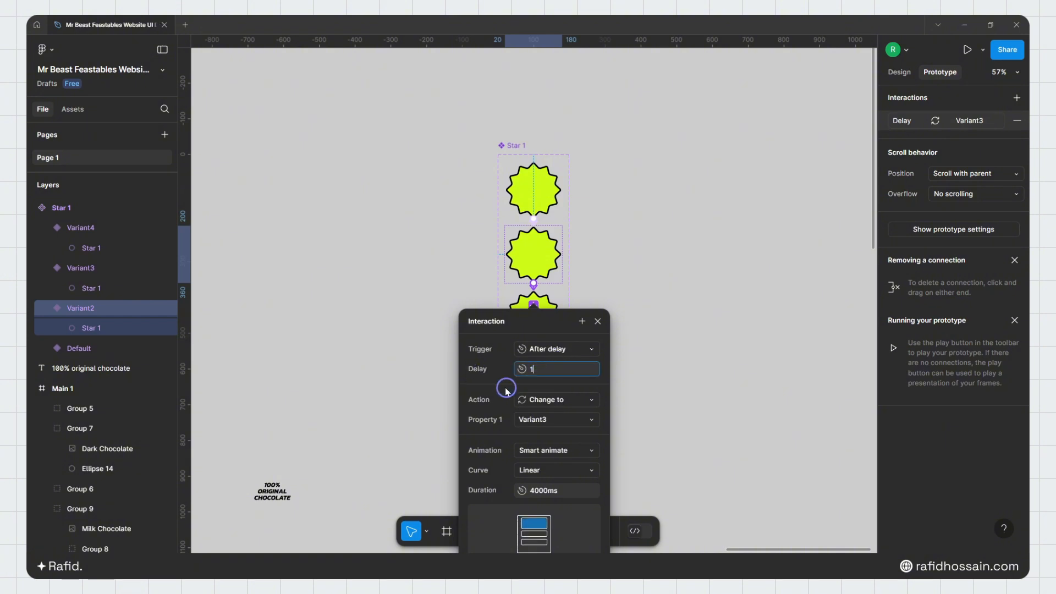
pyautogui.press('Return')
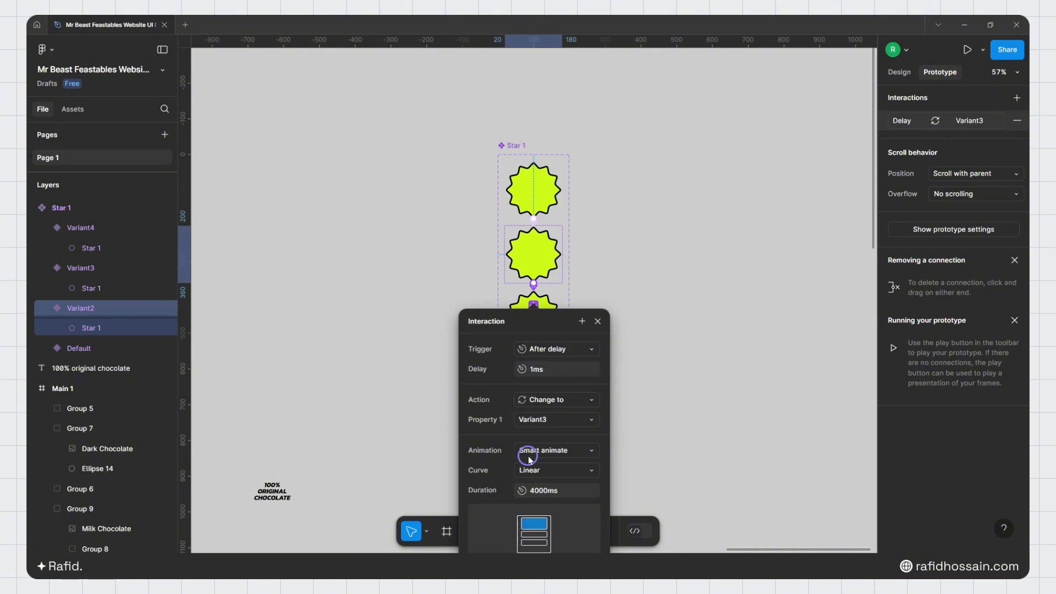
pyautogui.click(596, 323)
# Step: Link Variant3 to Variant4 with a Change to interaction triggered after a 1 ms delay
pyautogui.click(544, 324)
pyautogui.moveTo(534, 348); pyautogui.dragTo(540, 392)
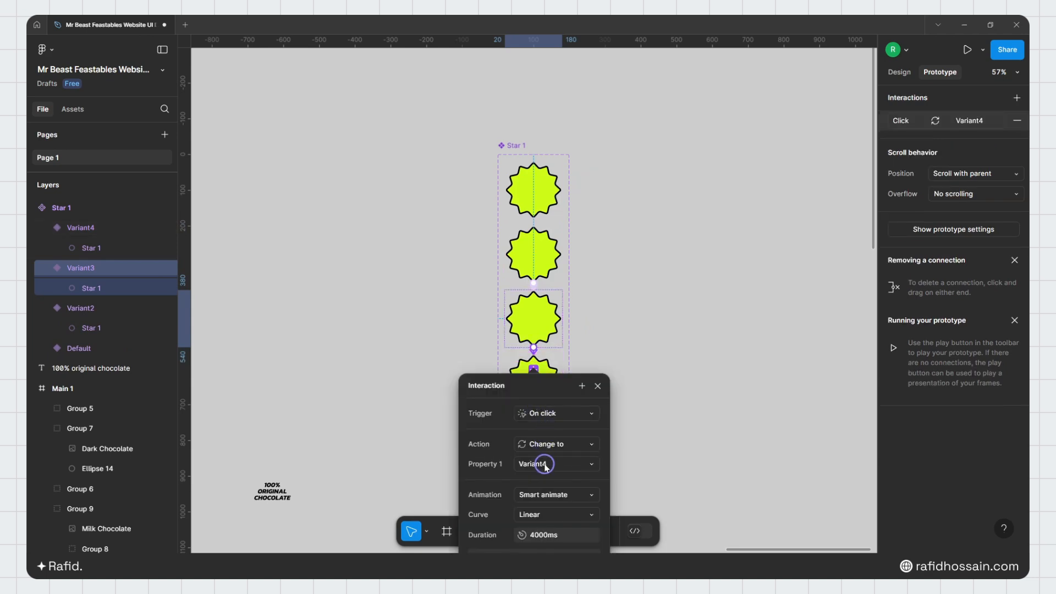
pyautogui.click(547, 418)
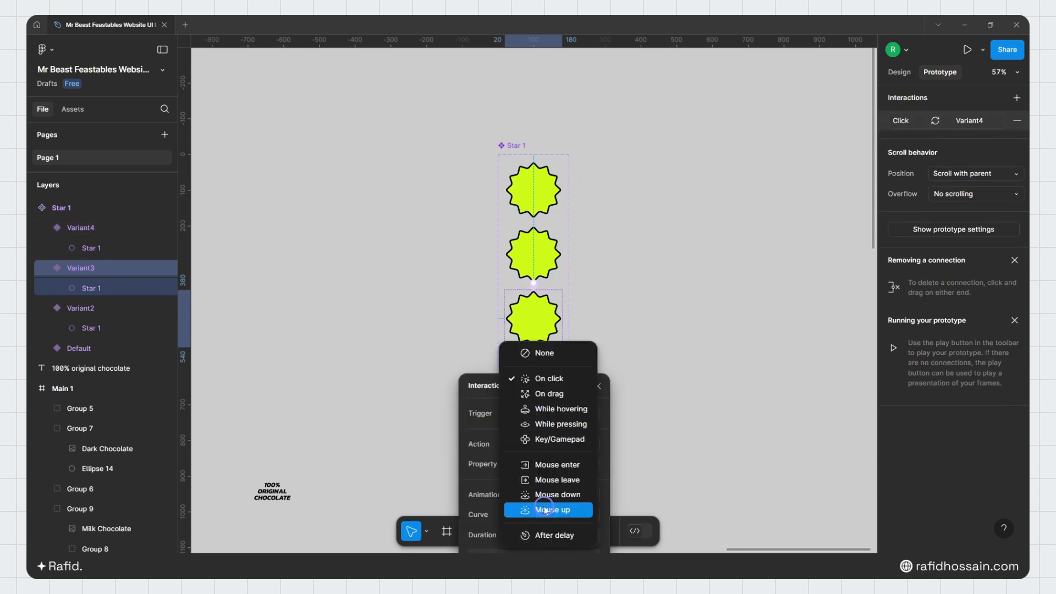
pyautogui.click(542, 535)
pyautogui.click(547, 436)
pyautogui.write('1')
pyautogui.click(495, 444)
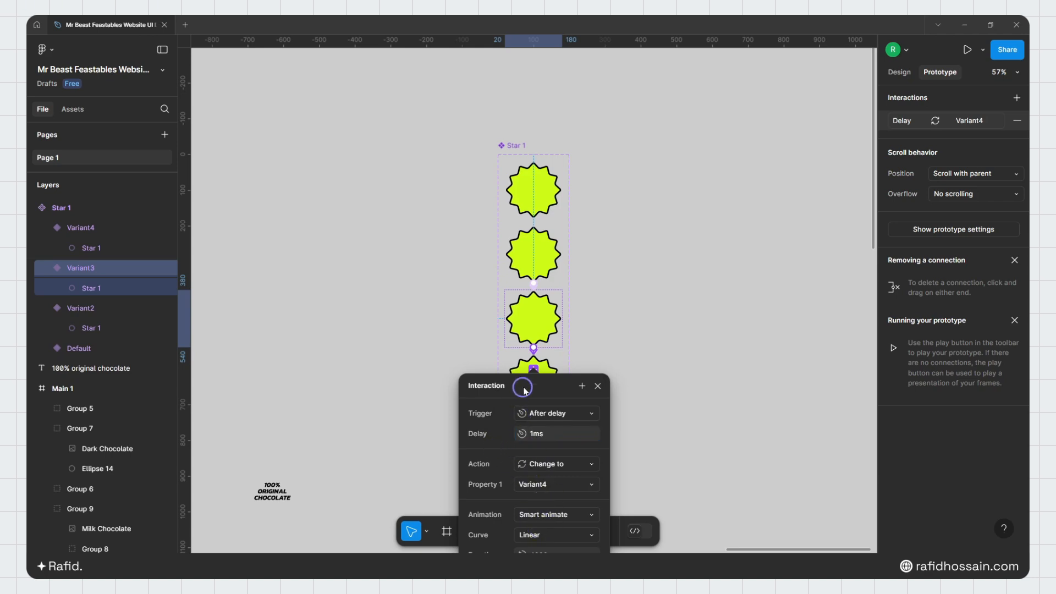
pyautogui.moveTo(525, 389); pyautogui.dragTo(631, 304)
pyautogui.click(733, 306)
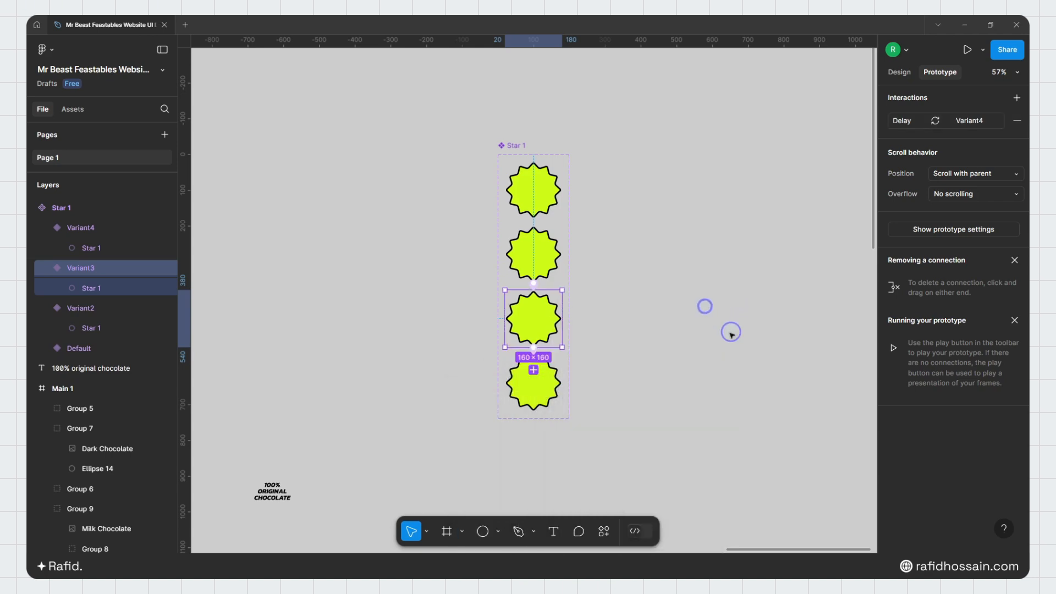
pyautogui.click(535, 371)
pyautogui.hotkey('ctrl', 'z')
# Step: Link Variant4 back to the Default star with a Change to interaction triggered after a 1 ms delay
pyautogui.click(548, 405)
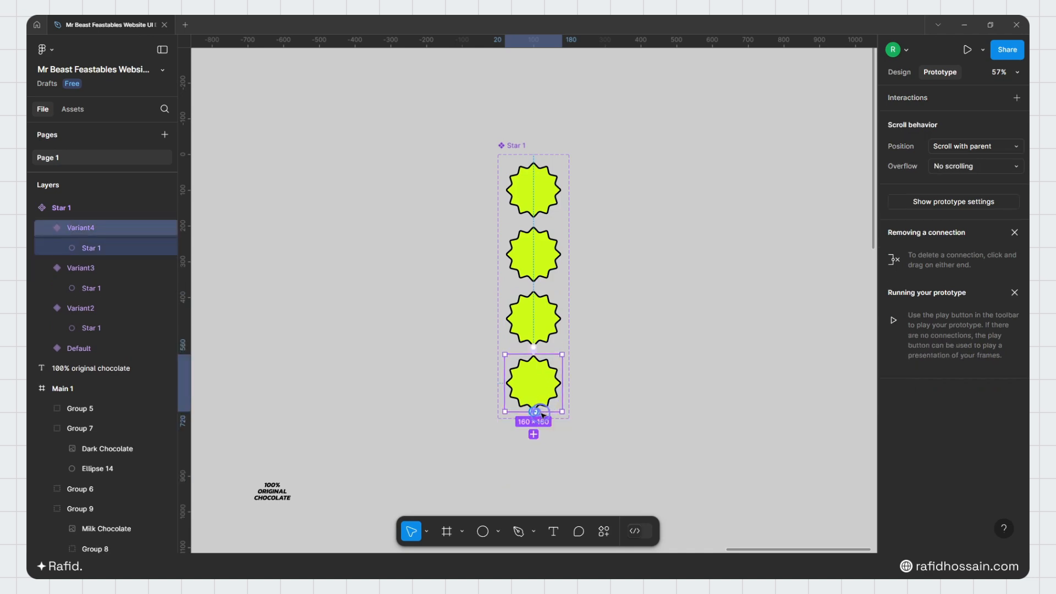
pyautogui.moveTo(535, 411); pyautogui.dragTo(572, 228)
pyautogui.click(542, 276)
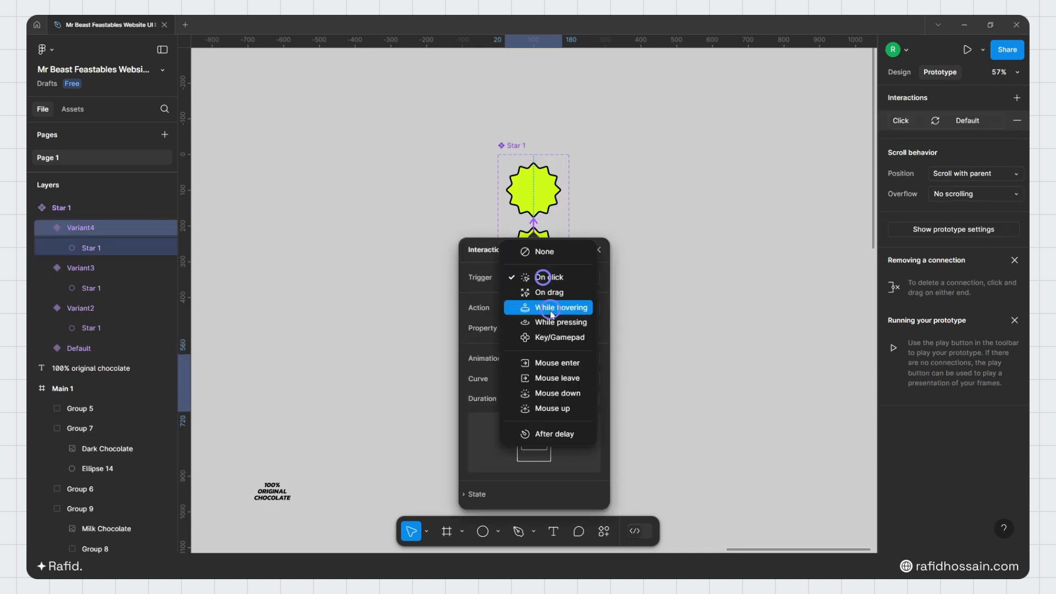
pyautogui.click(554, 433)
pyautogui.click(542, 297)
pyautogui.write('1')
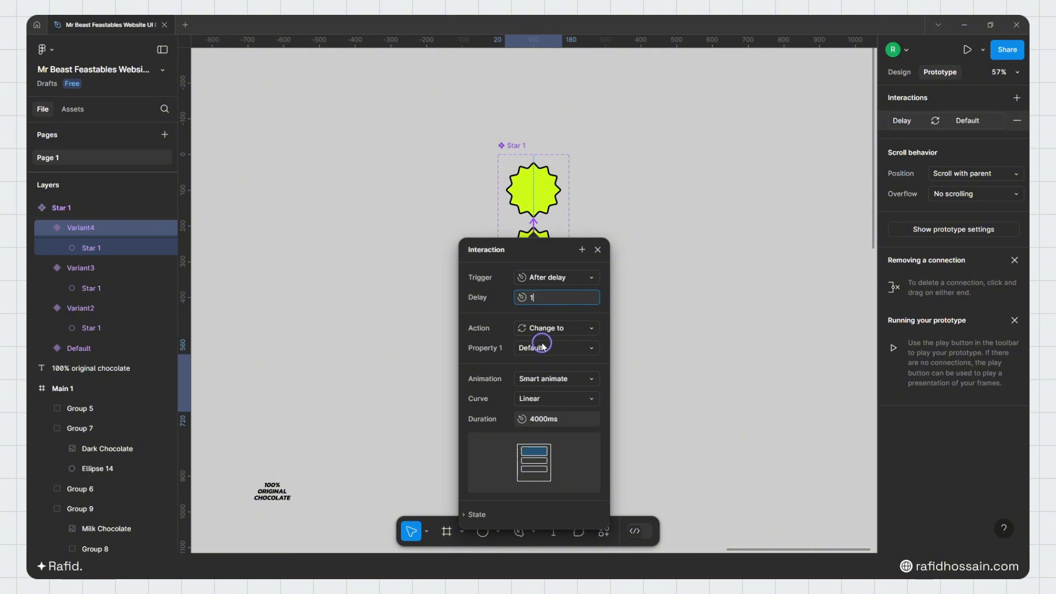
pyautogui.press('Return')
pyautogui.click(597, 249)
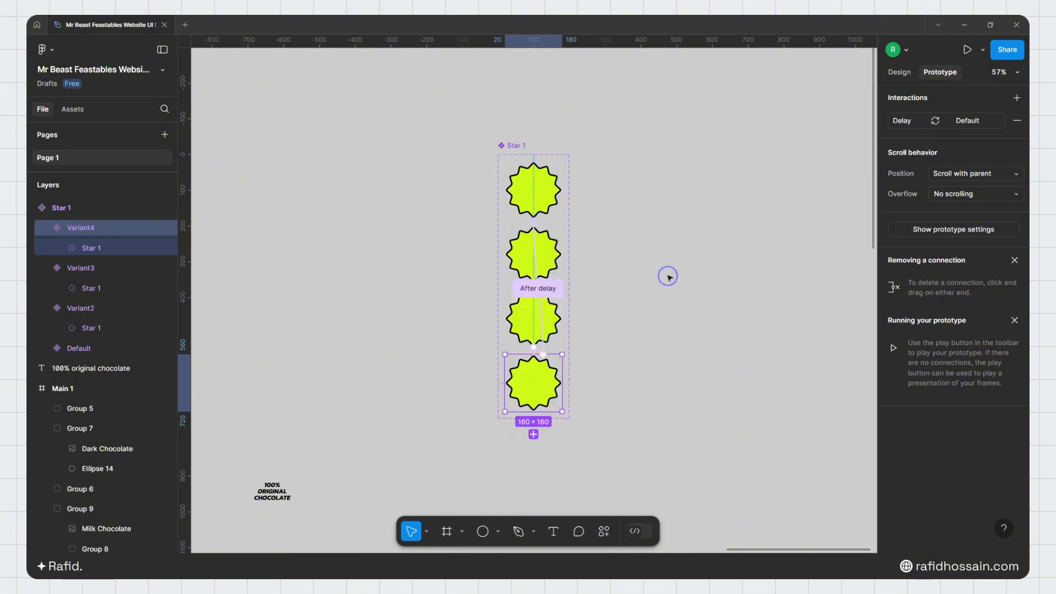
# Step: Place an instance of the Default star variant on the empty canvas beside Main 1, at X 1328, Y 884
pyautogui.scroll(-5, 667, 276)
pyautogui.click(604, 232)
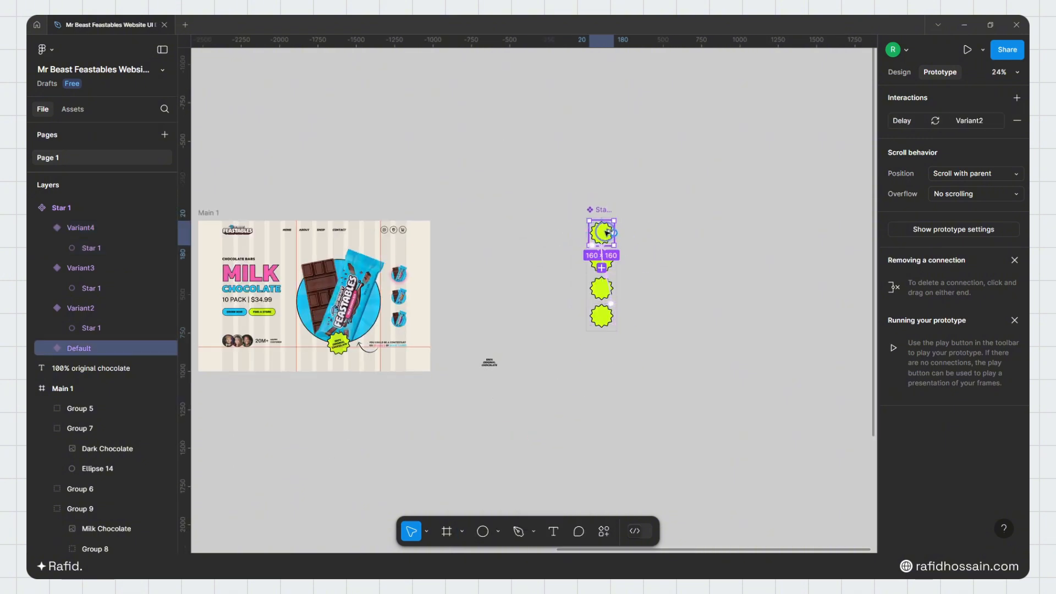
pyautogui.moveTo(605, 232); pyautogui.dragTo(512, 303)
pyautogui.scroll(3, 490, 363)
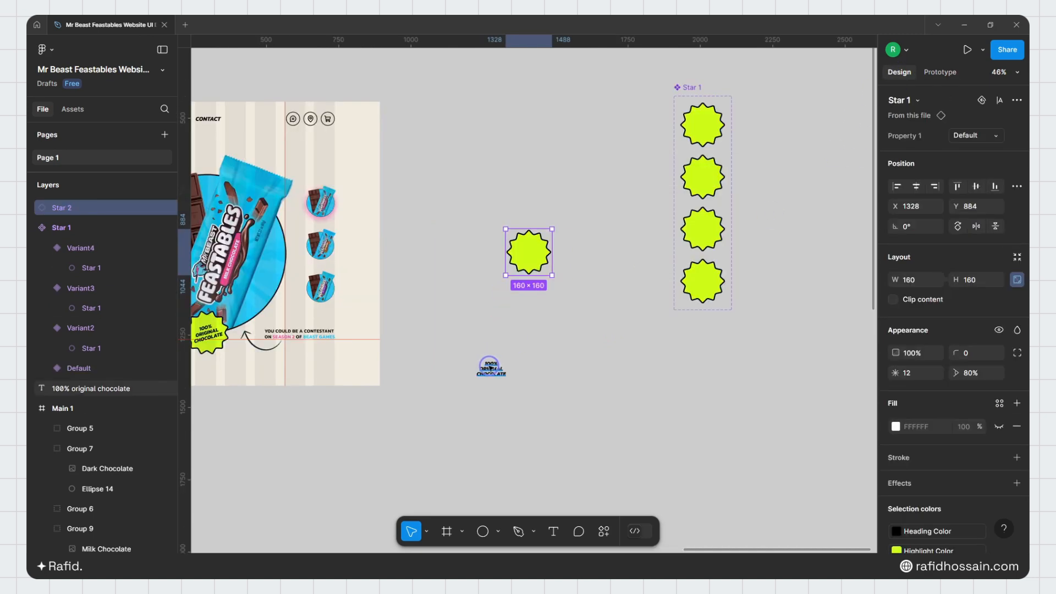
# Step: Center the 100% original chocolate text over the star instance, bring it to the front, and group the two
pyautogui.moveTo(490, 367); pyautogui.dragTo(495, 259)
pyautogui.hotkey('ctrl', 'shift', ']')
pyautogui.scroll(5, 545, 246)
pyautogui.keyDown('shift'); pyautogui.click(532, 238); pyautogui.keyUp('shift')
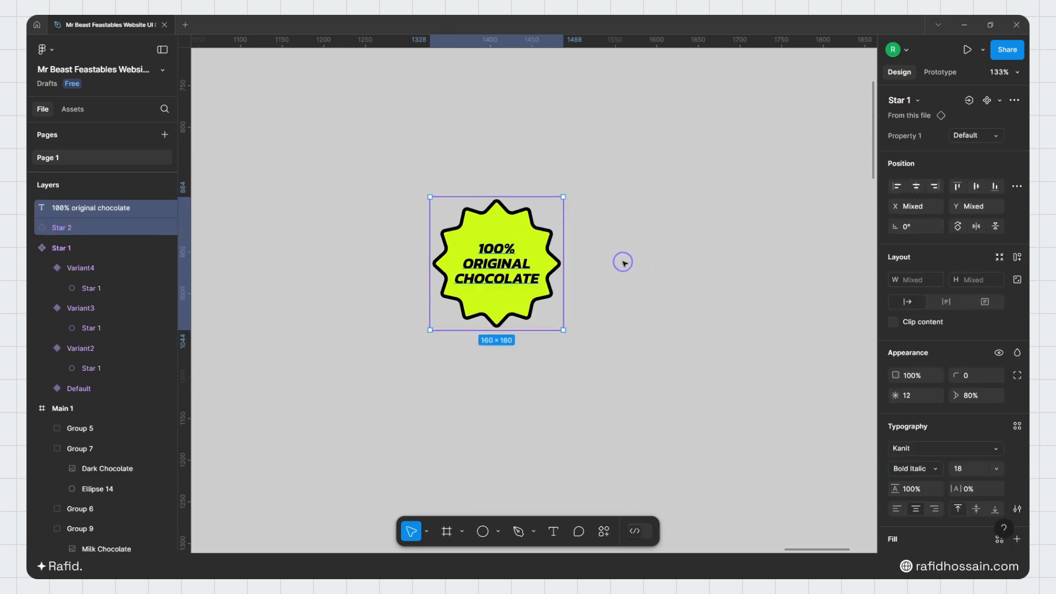
pyautogui.hotkey('ctrl', 'g')
# Step: Move the new star badge group into Main 1 over the existing badge, at X 834, Y 722
pyautogui.scroll(-10, 603, 252)
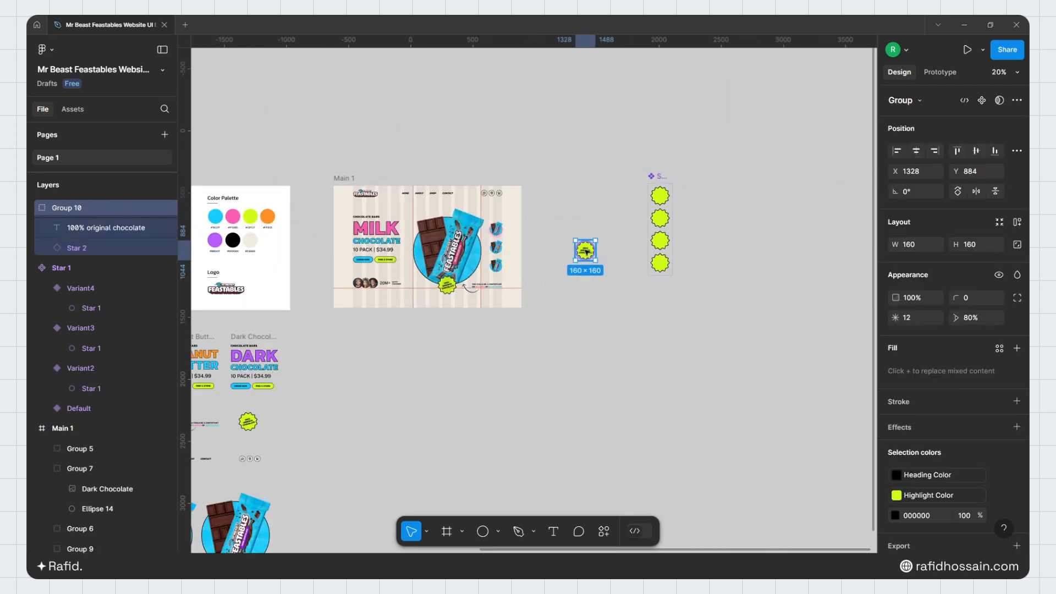
pyautogui.moveTo(586, 251); pyautogui.dragTo(469, 342)
pyautogui.scroll(5, 429, 307)
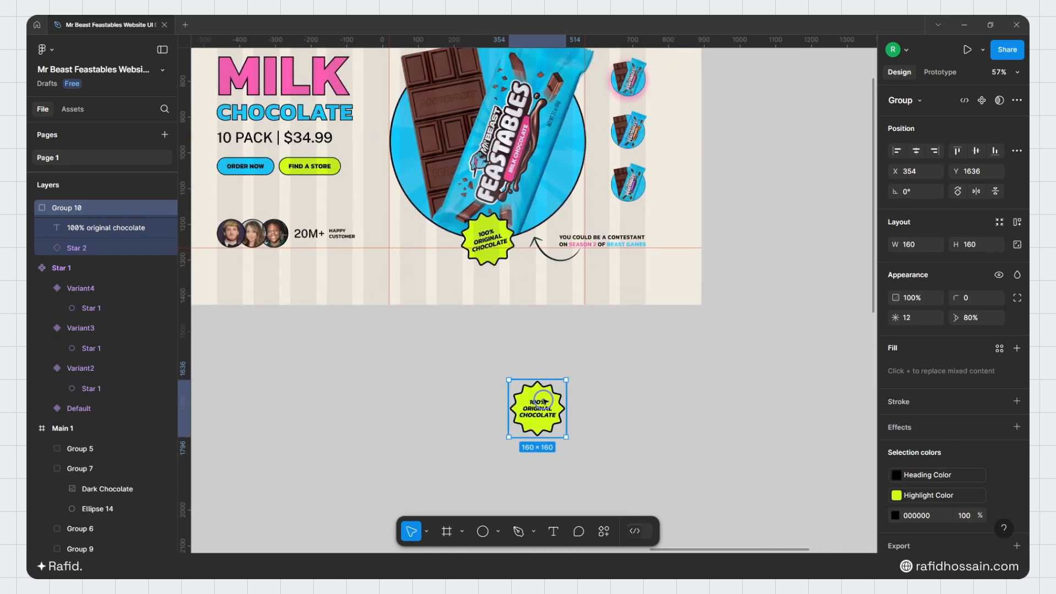
pyautogui.moveTo(542, 401); pyautogui.dragTo(493, 233)
pyautogui.scroll(5, 487, 259)
# Step: Rotate the new badge group to 15° and nudge it up until it lines up with the old badge
pyautogui.click(896, 168)
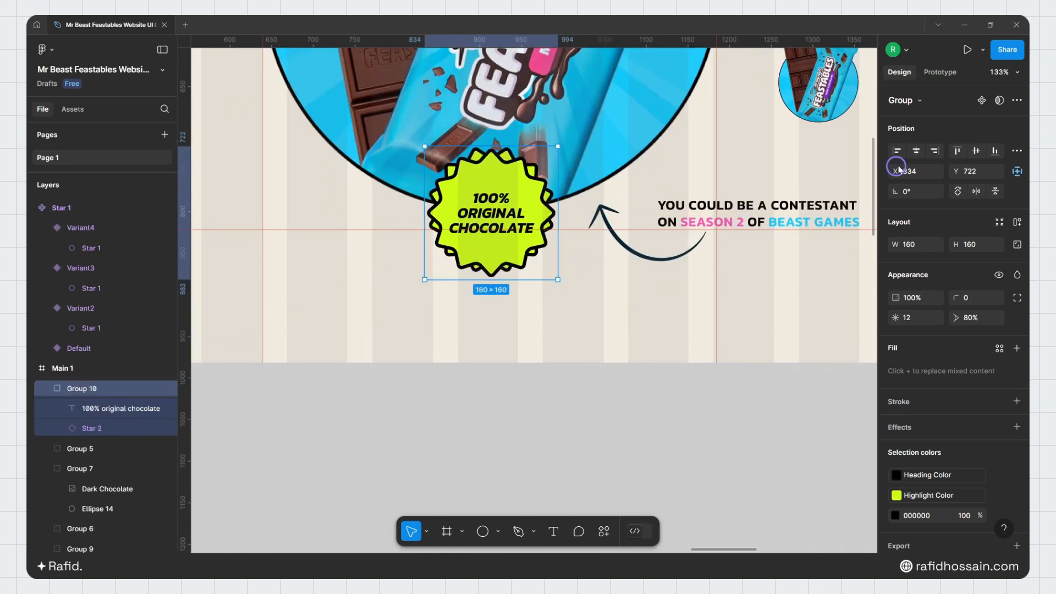
pyautogui.click(913, 192)
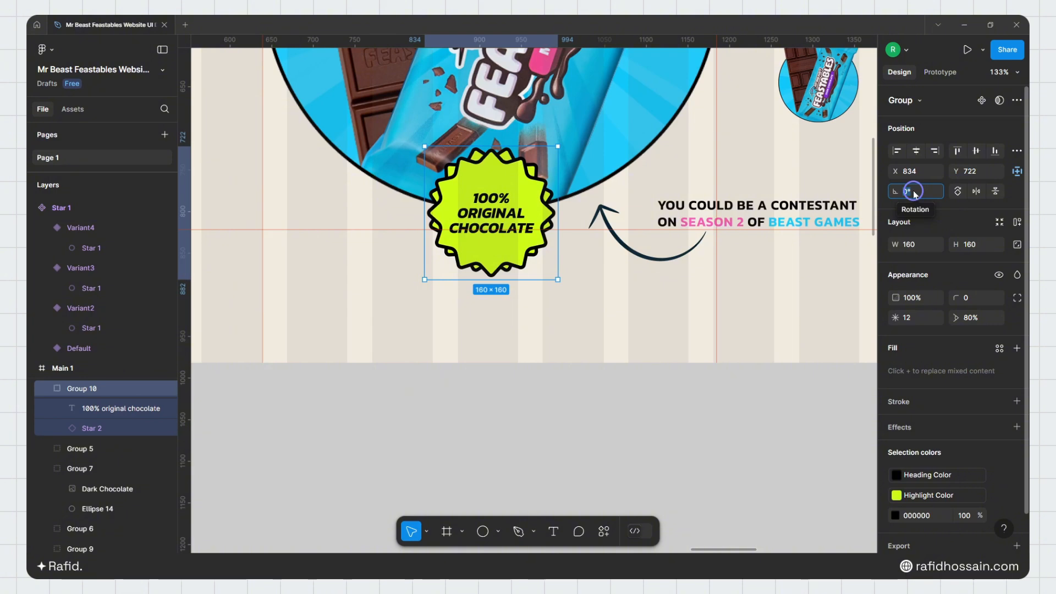
pyautogui.write('15')
pyautogui.press('Return')
pyautogui.press('Up')
pyautogui.press('Up')
pyautogui.press('Up')
pyautogui.press('Up')
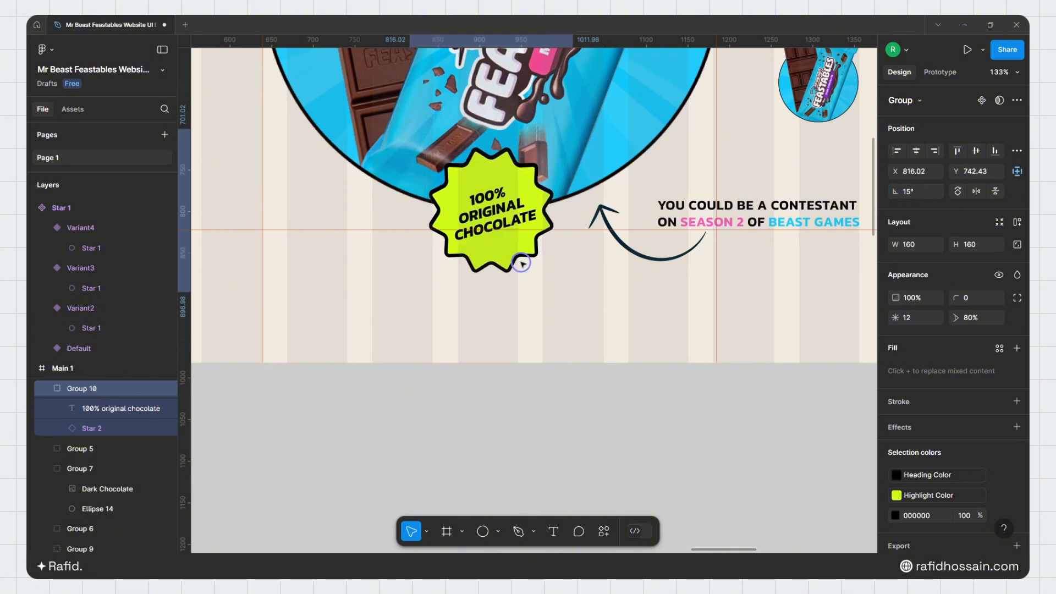
# Step: Delete the old star badge from Main 1 and keep the new badge group in front of the chocolate artwork
pyautogui.click(48, 388)
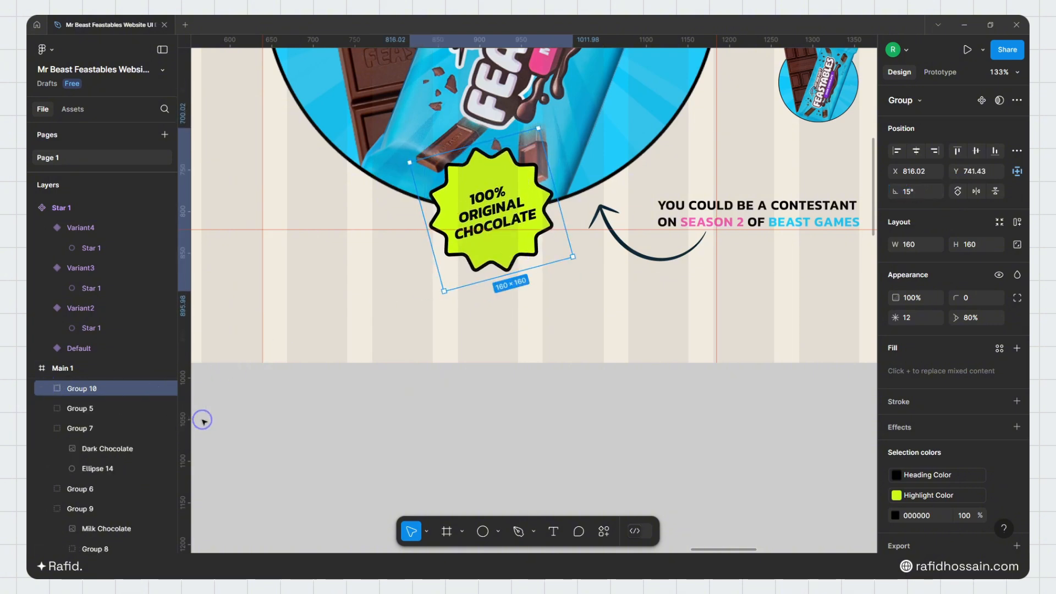
pyautogui.press('[')
pyautogui.click(491, 194)
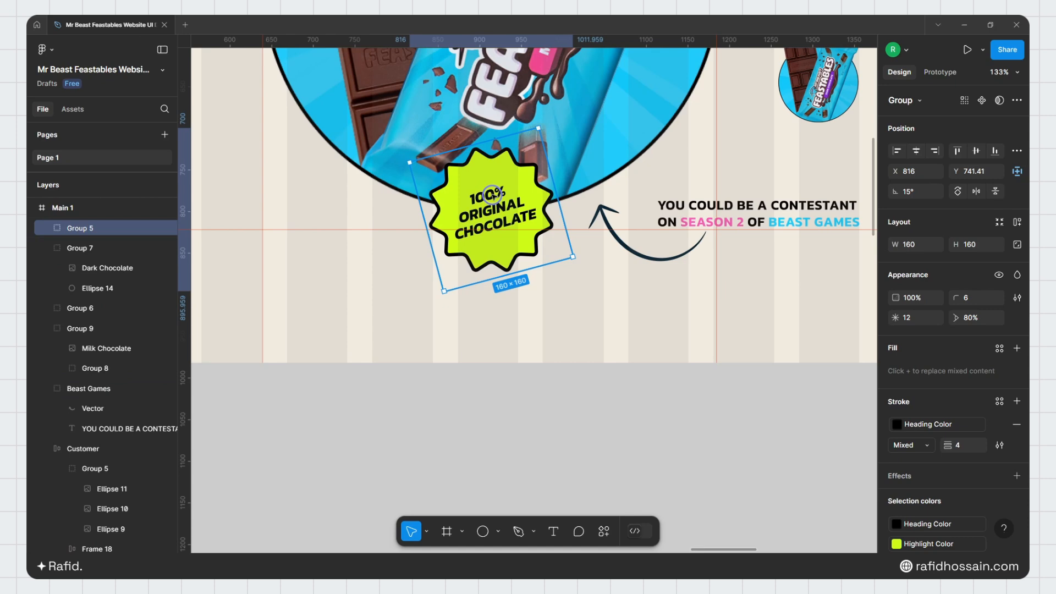
pyautogui.press('Delete')
pyautogui.click(473, 257)
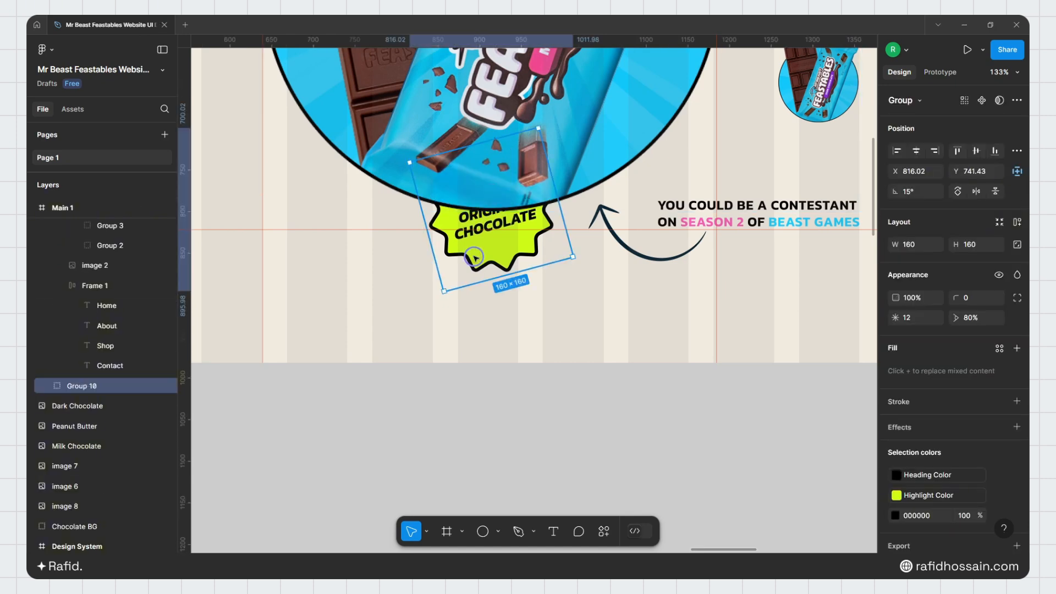
pyautogui.press(']')
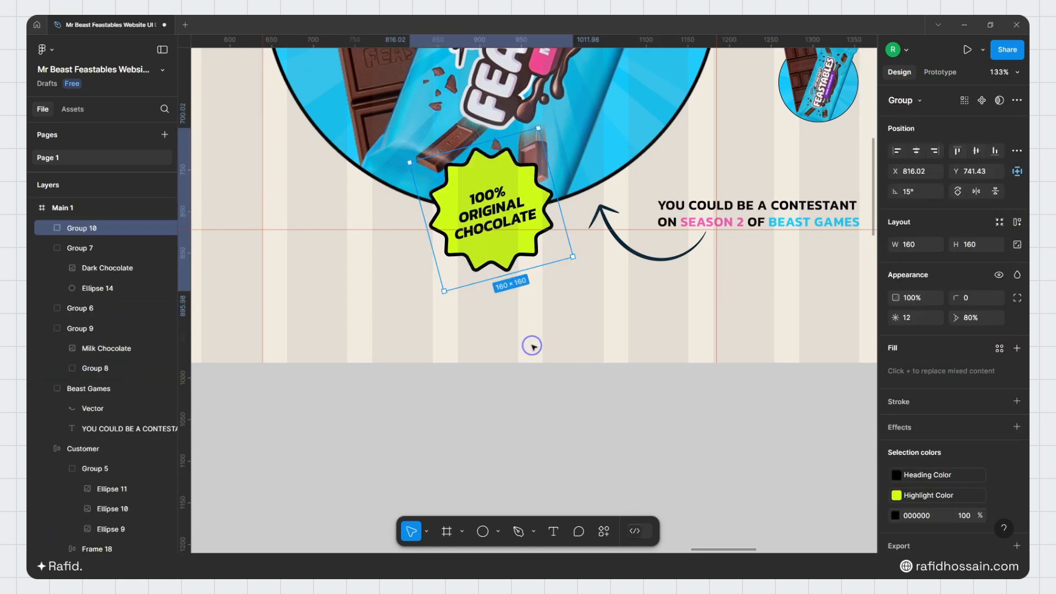
pyautogui.click(530, 346)
# Step: Duplicate the Peanut Butter thumbnail image in place inside Group 6
pyautogui.scroll(-2, 476, 335)
pyautogui.scroll(-5, 477, 334)
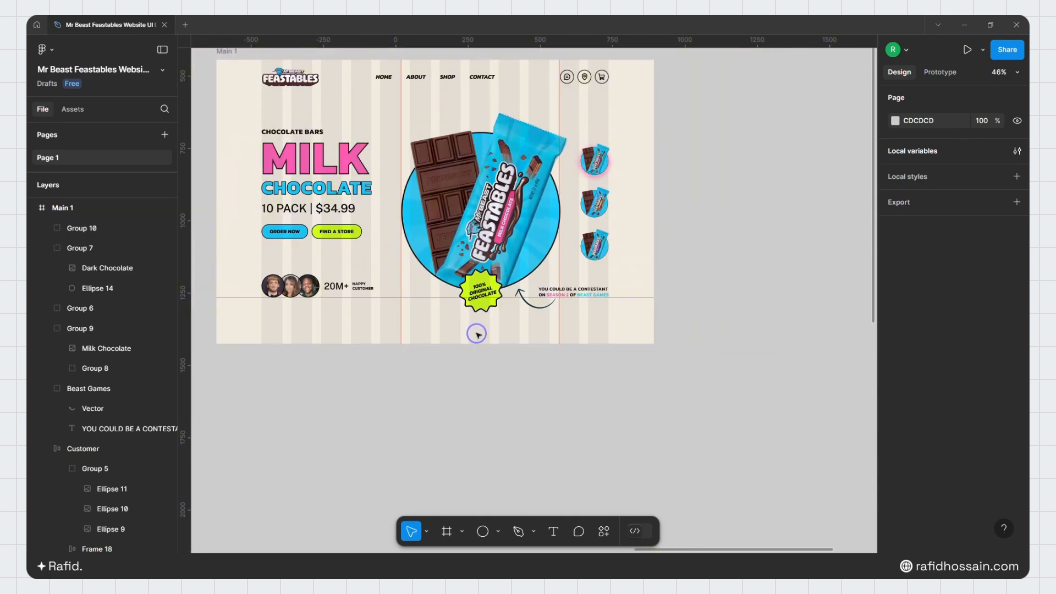
pyautogui.moveTo(476, 334); pyautogui.dragTo(592, 420)
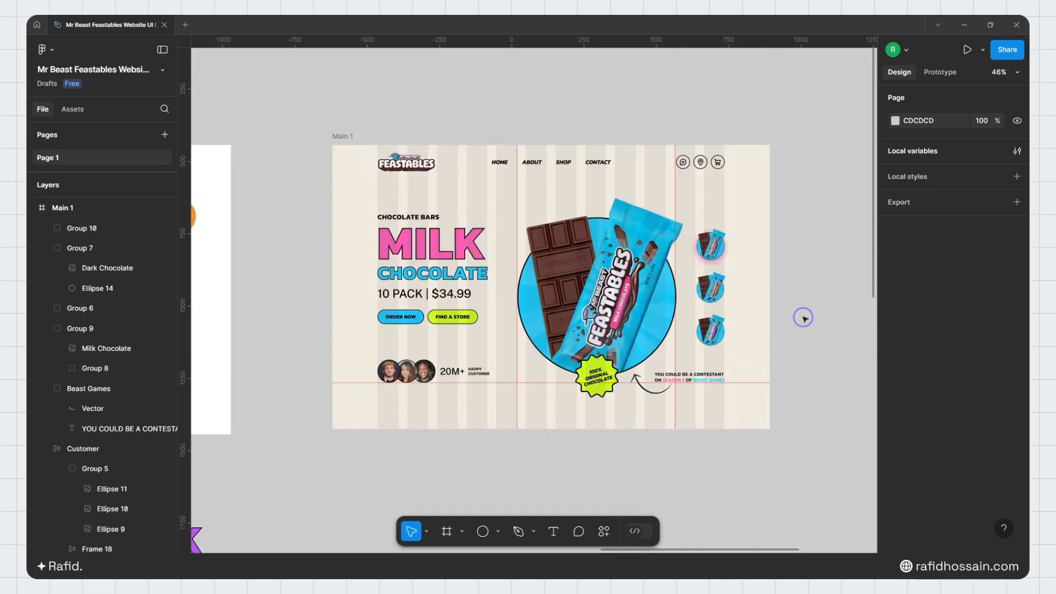
pyautogui.scroll(6, 792, 314)
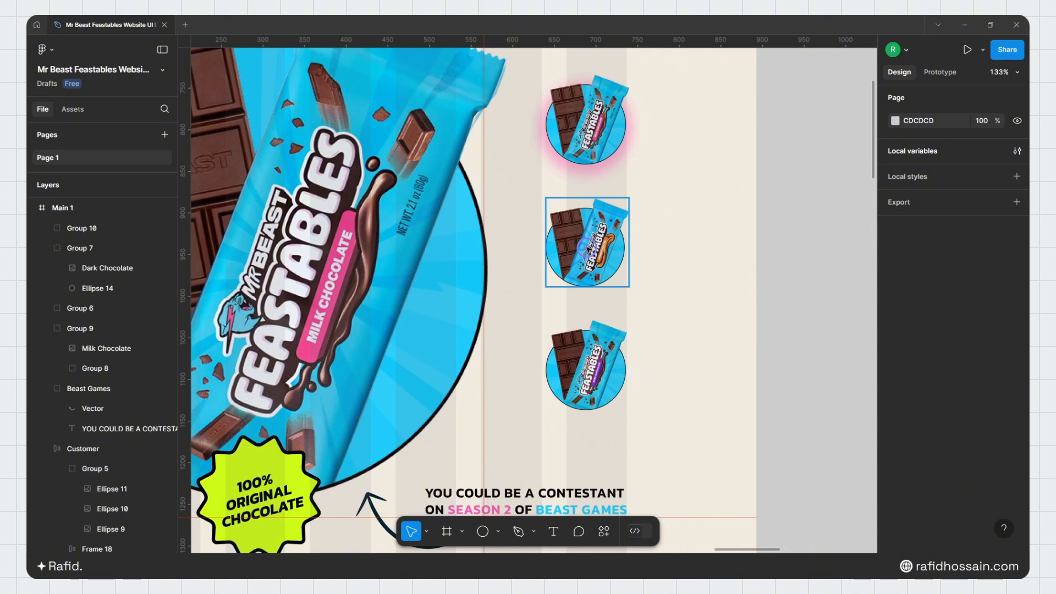
pyautogui.doubleClick(588, 250)
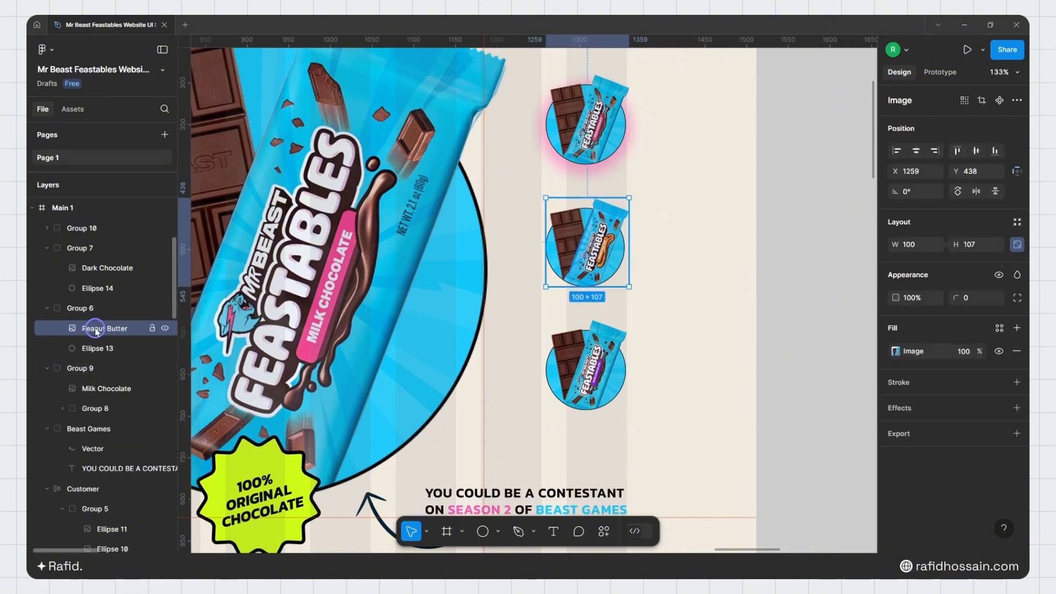
pyautogui.hotkey('ctrl', 'd')
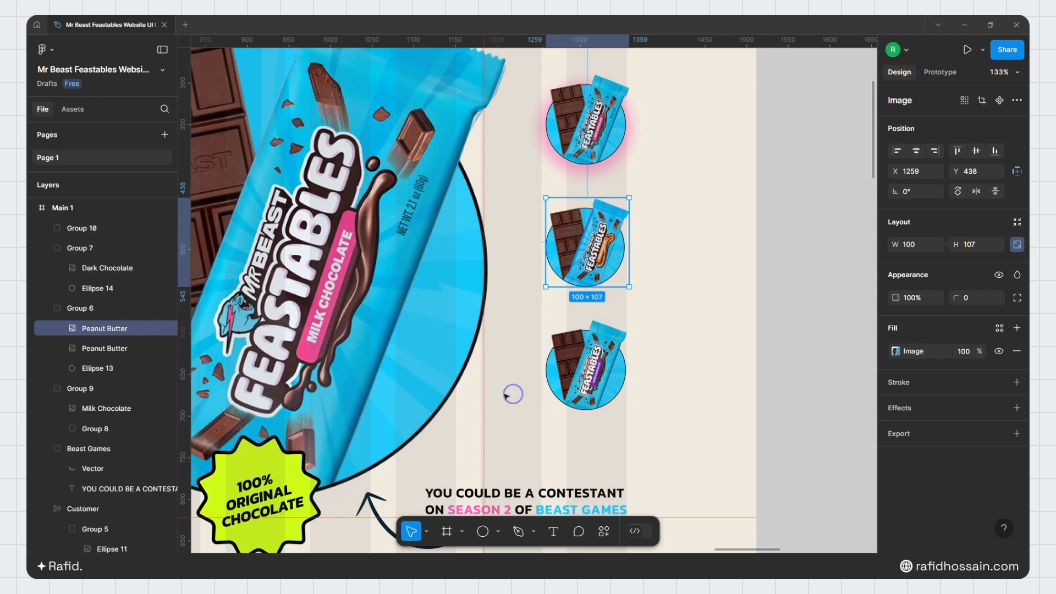
# Step: Duplicate the Dark Chocolate thumbnail image in place inside Group 7
pyautogui.click(576, 354)
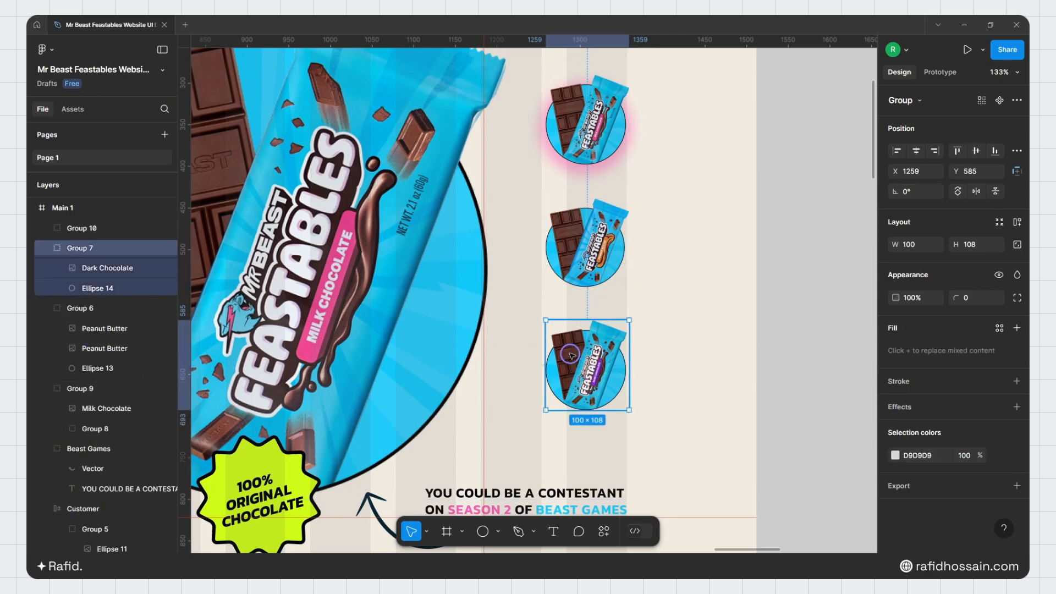
pyautogui.click(109, 267)
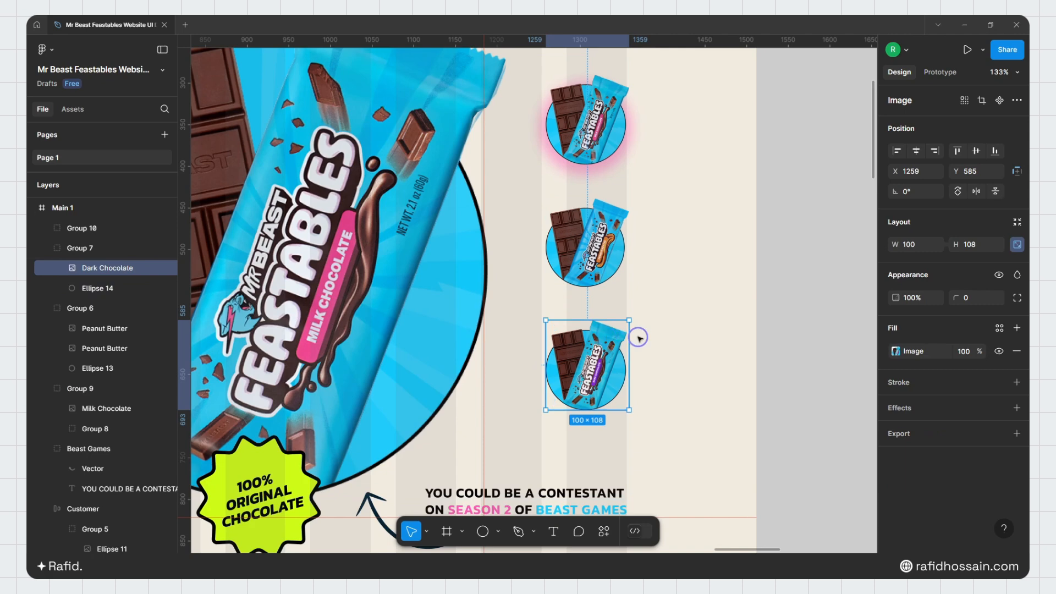
pyautogui.hotkey('ctrl', 'd')
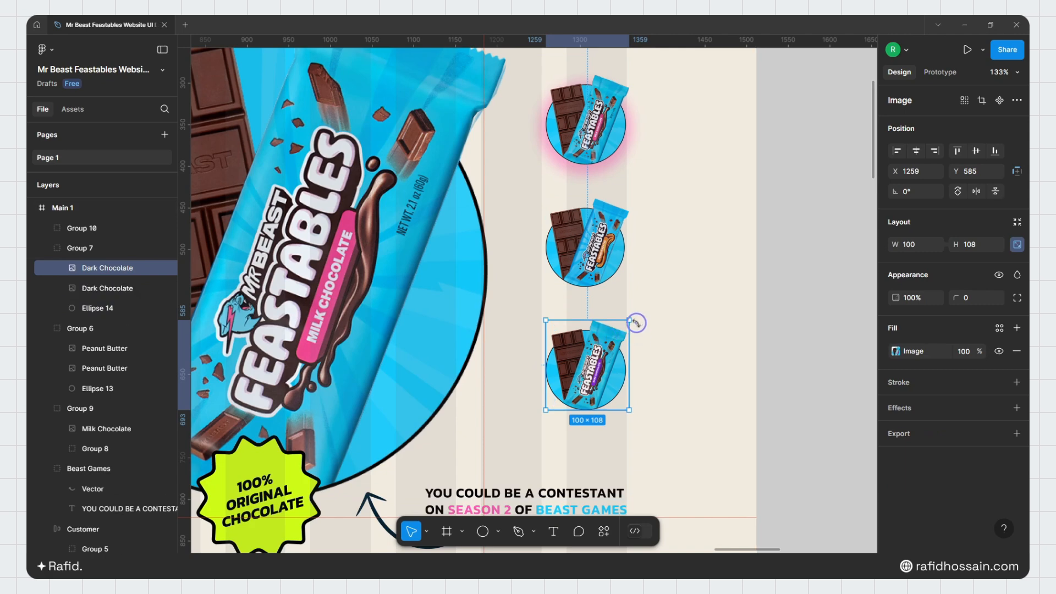
pyautogui.click(667, 323)
# Step: Ungroup Group 9 and move the large Milk Chocolate image into Group 8, above its thumbnail image
pyautogui.click(609, 150)
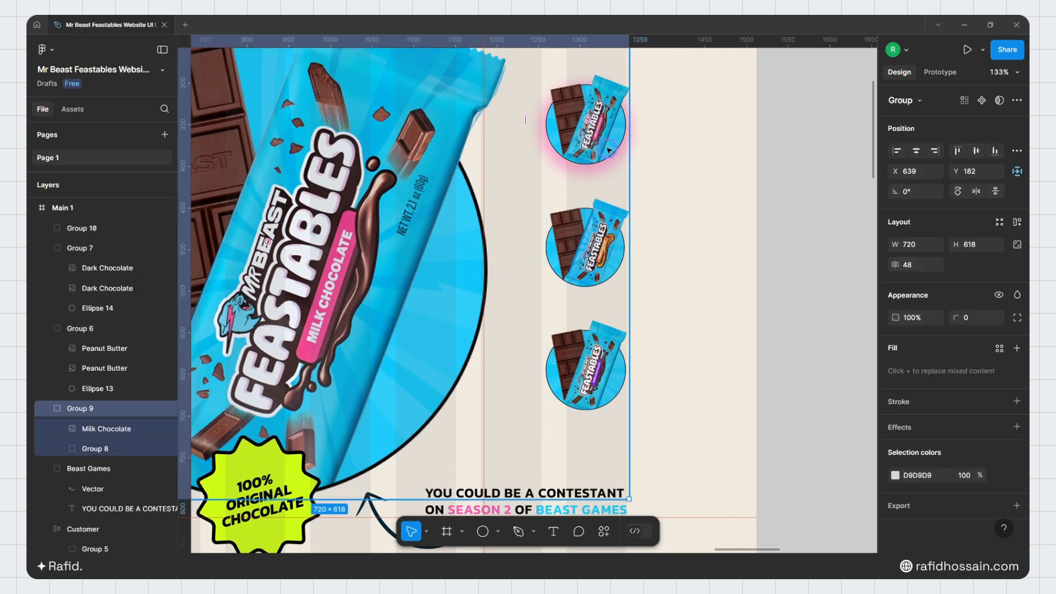
pyautogui.hotkey('shift', '2')
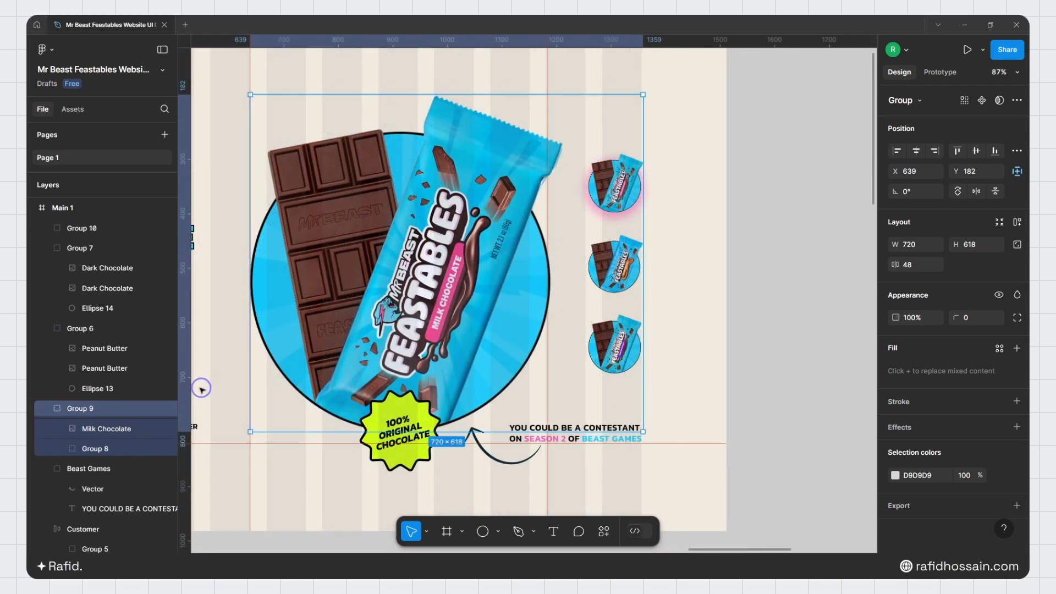
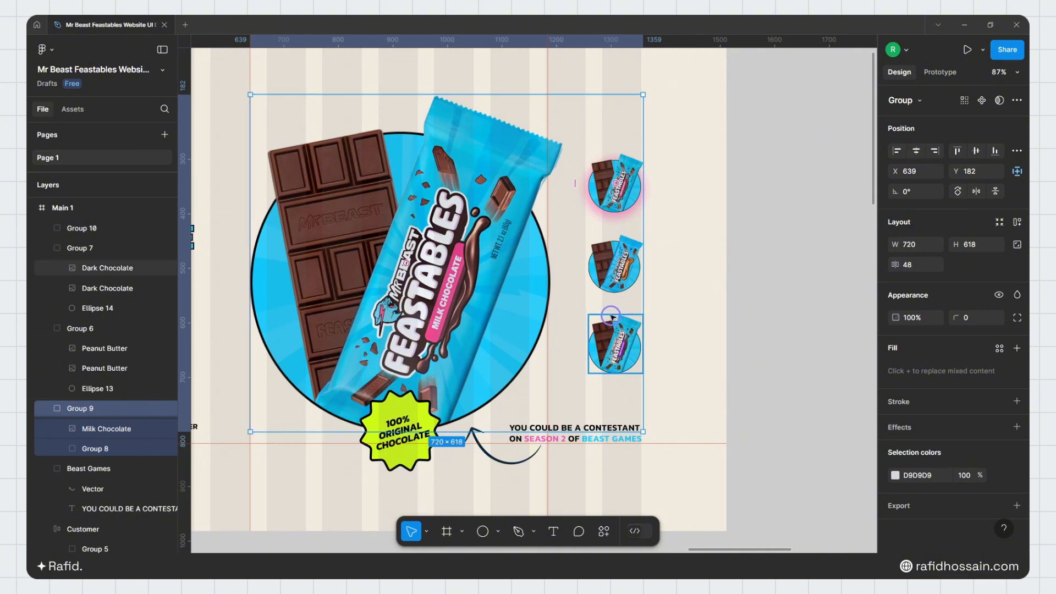
pyautogui.hotkey('ctrl', 'shift', 'g')
pyautogui.click(77, 429)
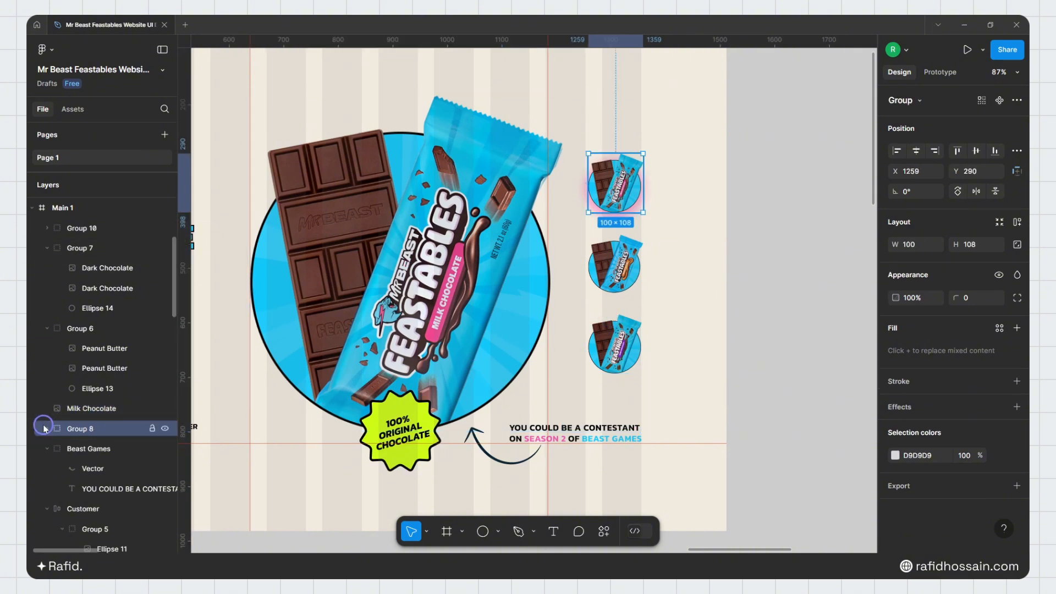
pyautogui.click(46, 428)
pyautogui.click(87, 409)
pyautogui.moveTo(100, 410); pyautogui.dragTo(160, 447)
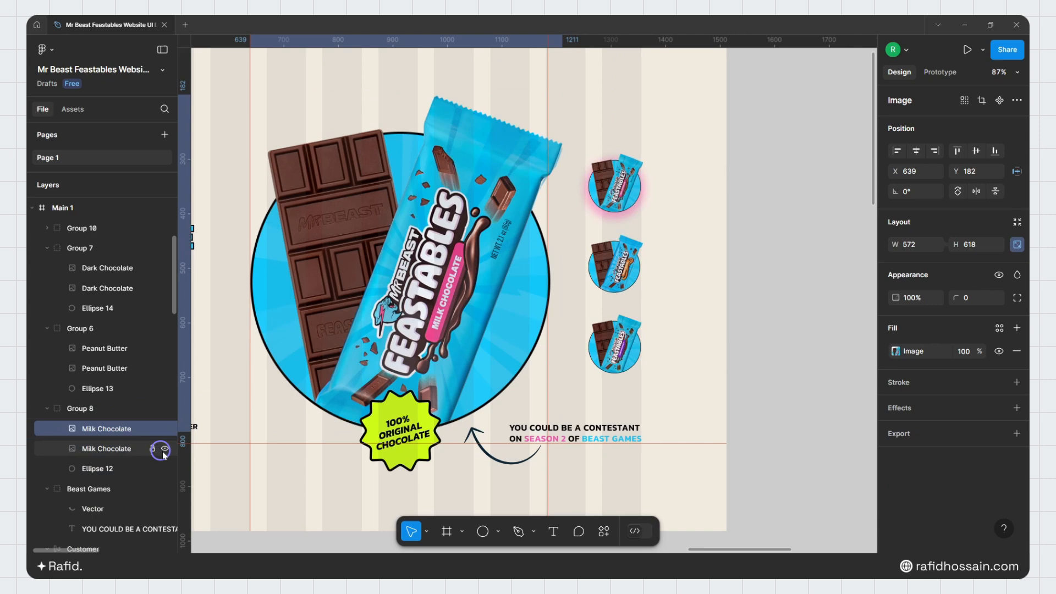
pyautogui.click(673, 252)
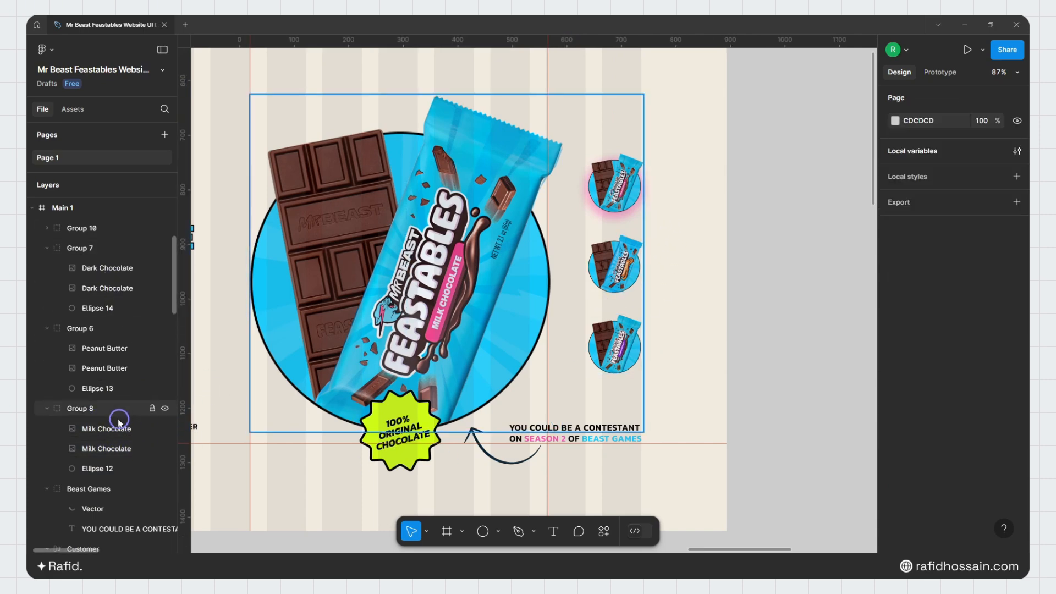
pyautogui.click(96, 413)
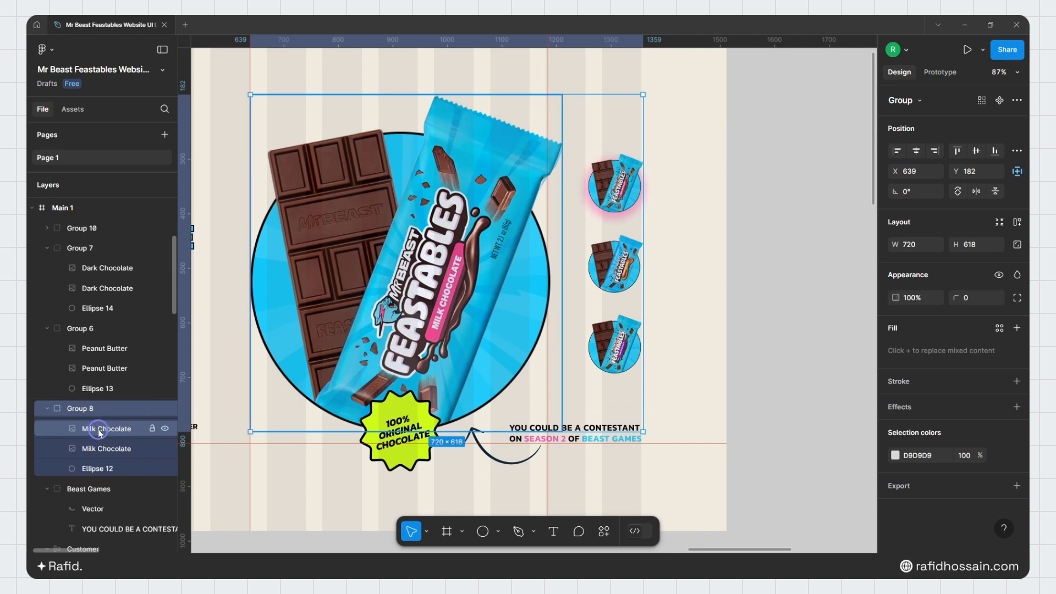
pyautogui.click(100, 469)
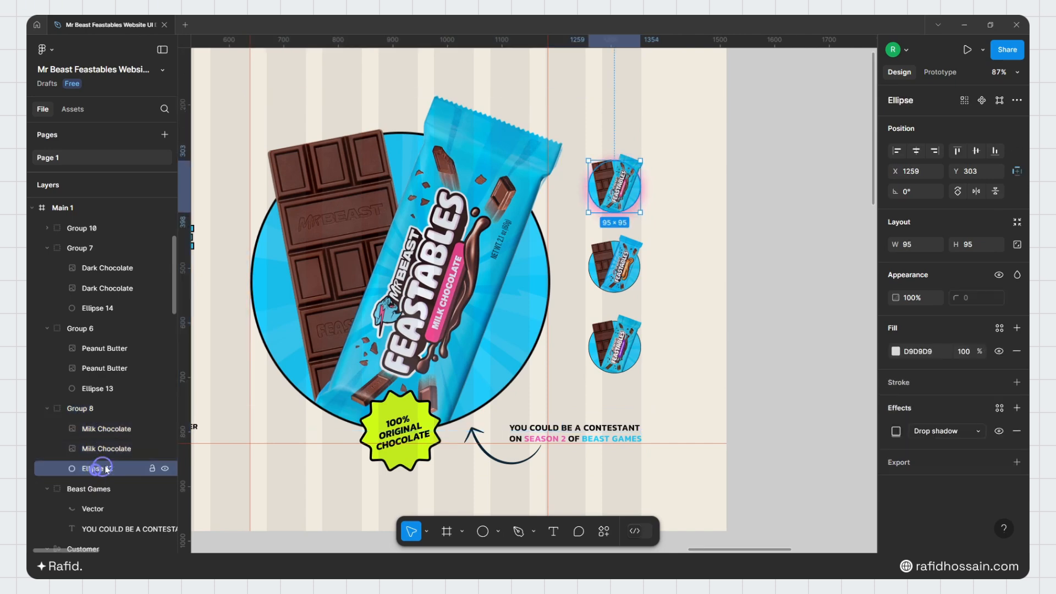
pyautogui.press('Escape')
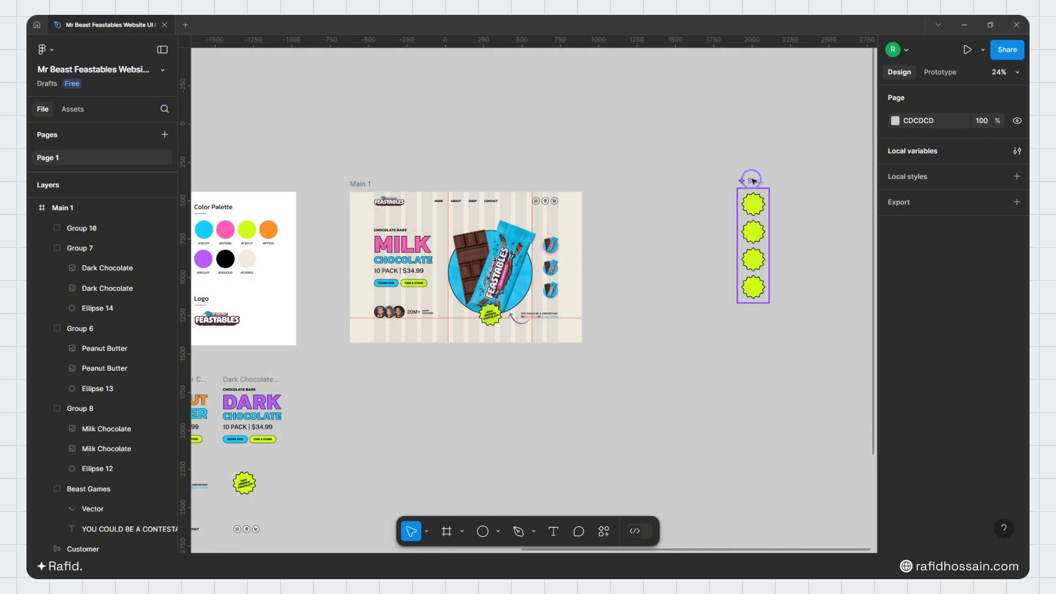
# Step: Move the Star 1 component set below Main 1, beside the Dark Chocolate elements, at X -792, Y 1716
pyautogui.click(753, 180)
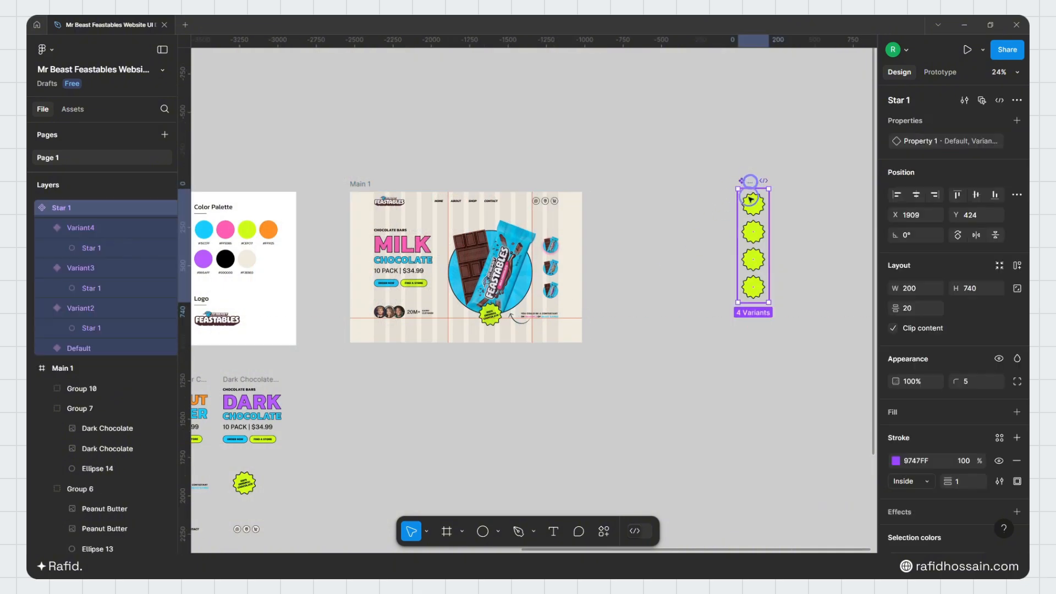
pyautogui.moveTo(753, 180); pyautogui.dragTo(338, 382)
pyautogui.scroll(-3, 342, 353)
pyautogui.scroll(1, 428, 358)
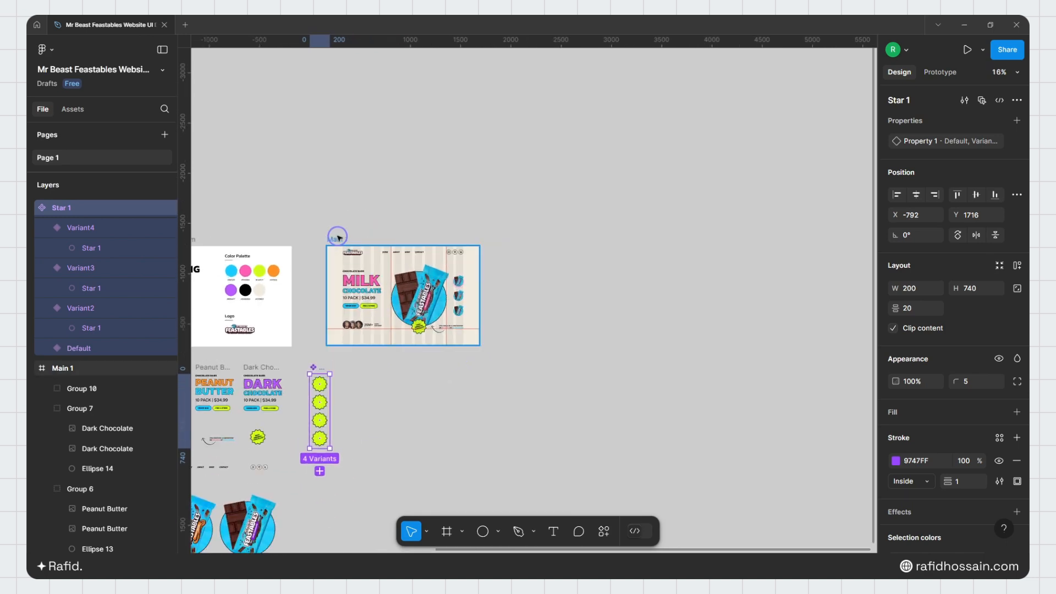
# Step: Duplicate the Main 1 frame beside the original
pyautogui.click(338, 239)
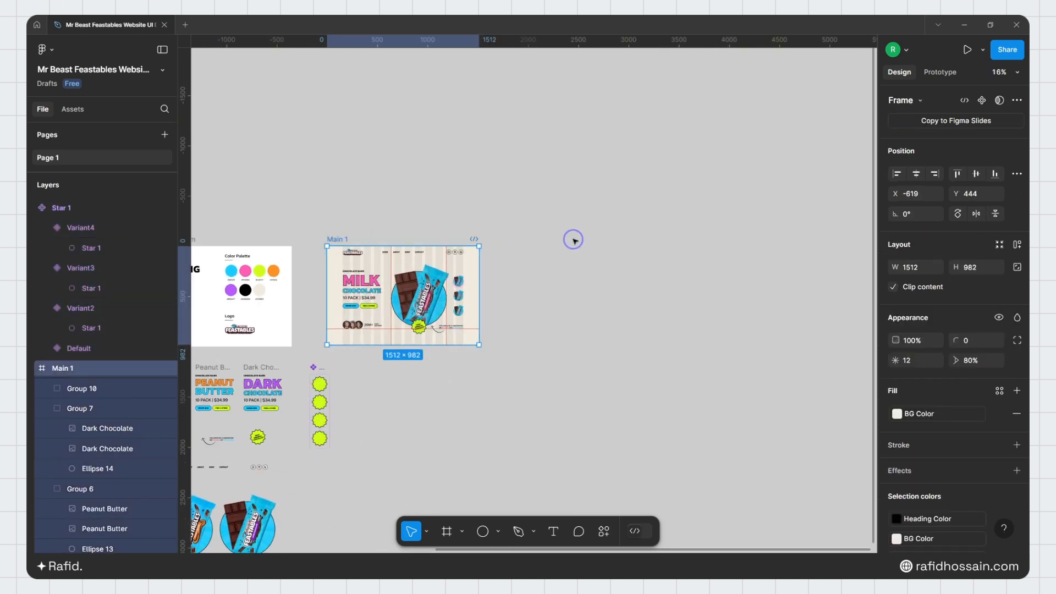
pyautogui.hotkey('ctrl', 'd')
pyautogui.scroll(2, 689, 268)
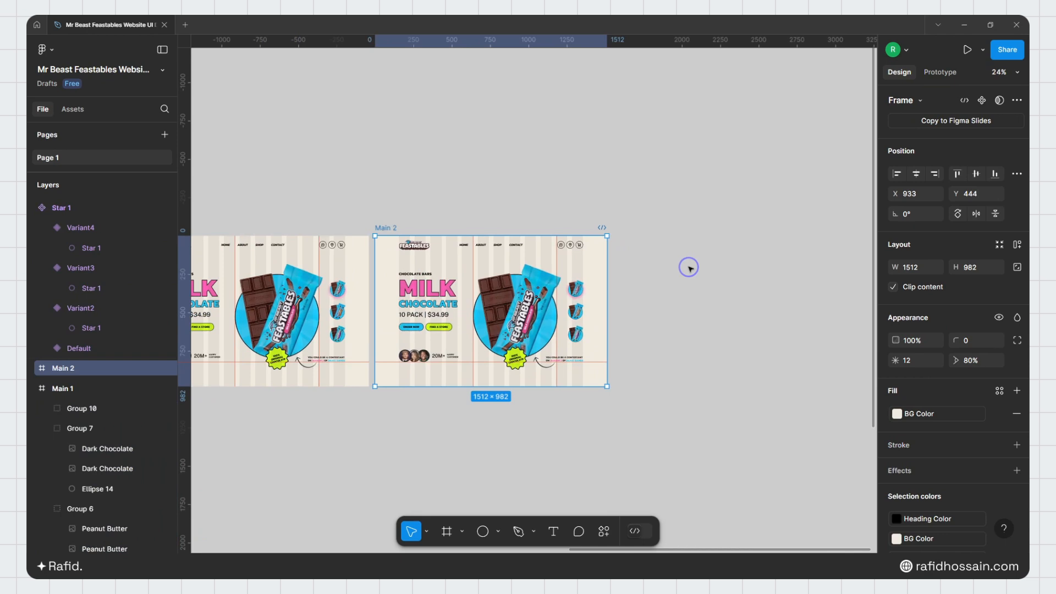
# Step: Scale Main 2's large Milk Chocolate image to 100 px wide and place it over the first thumbnail at X 1259, Y 290
pyautogui.scroll(3, 506, 329)
pyautogui.click(540, 297)
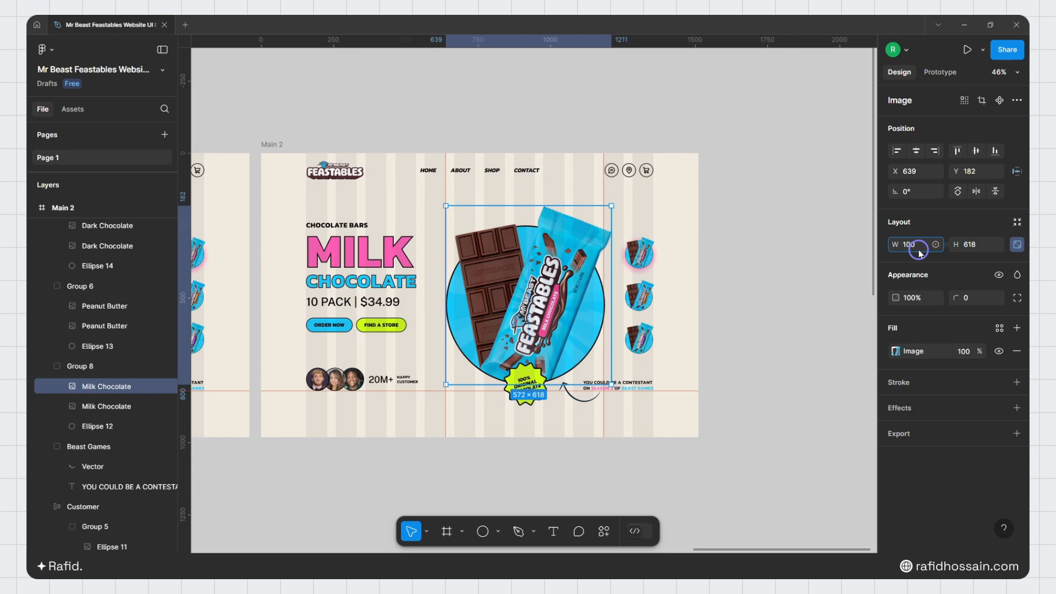
pyautogui.press('Return')
pyautogui.scroll(2, 778, 288)
pyautogui.moveTo(392, 195); pyautogui.dragTo(618, 244)
pyautogui.scroll(10, 571, 211)
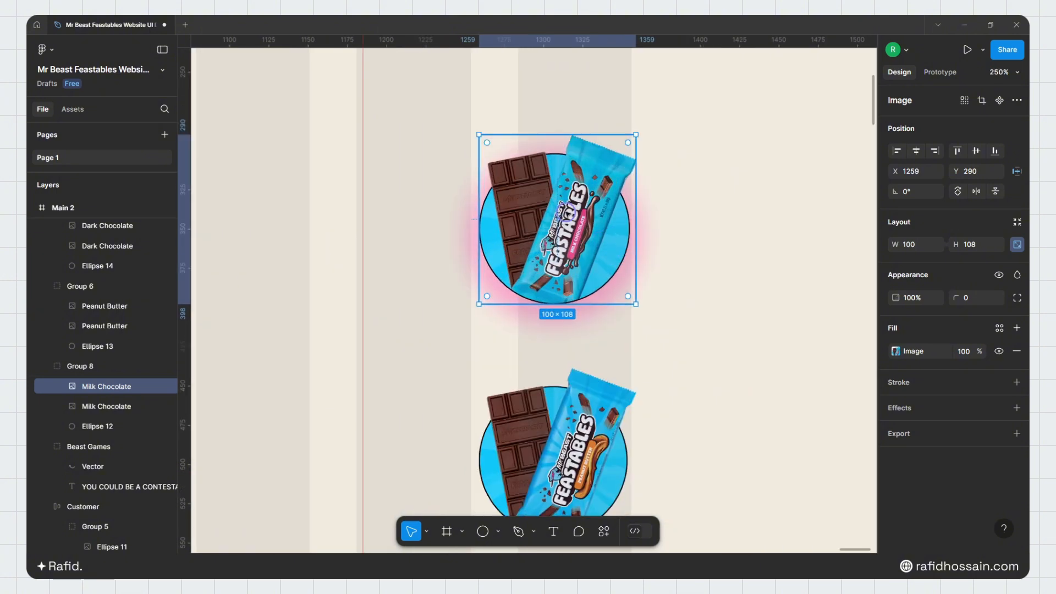
pyautogui.moveTo(571, 208); pyautogui.dragTo(569, 211)
pyautogui.scroll(-8, 641, 172)
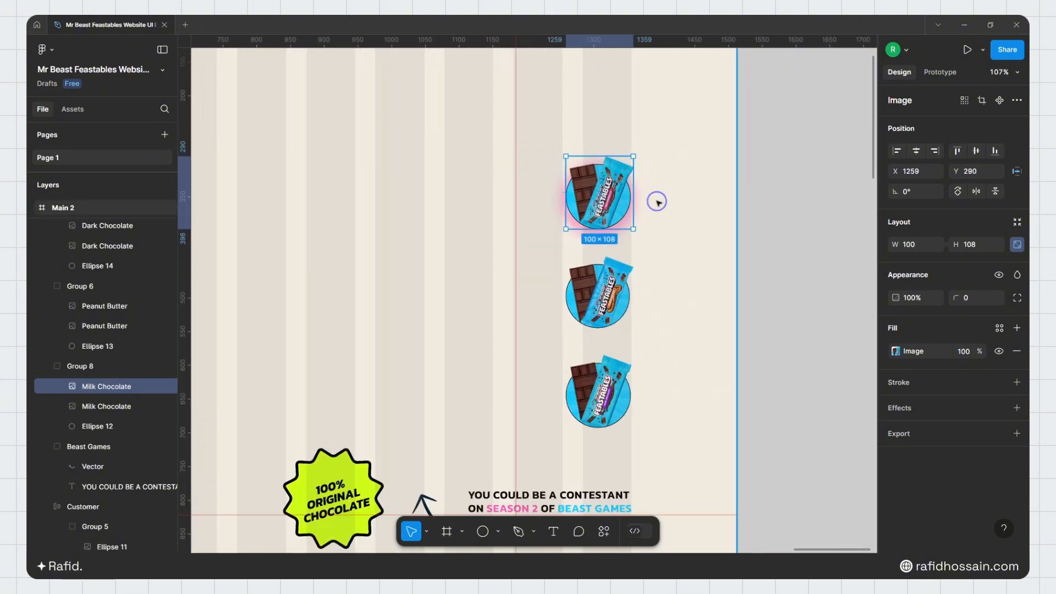
# Step: Hide the drop shadow of Ellipse 12 behind Main 2's Milk Chocolate thumbnail
pyautogui.click(142, 425)
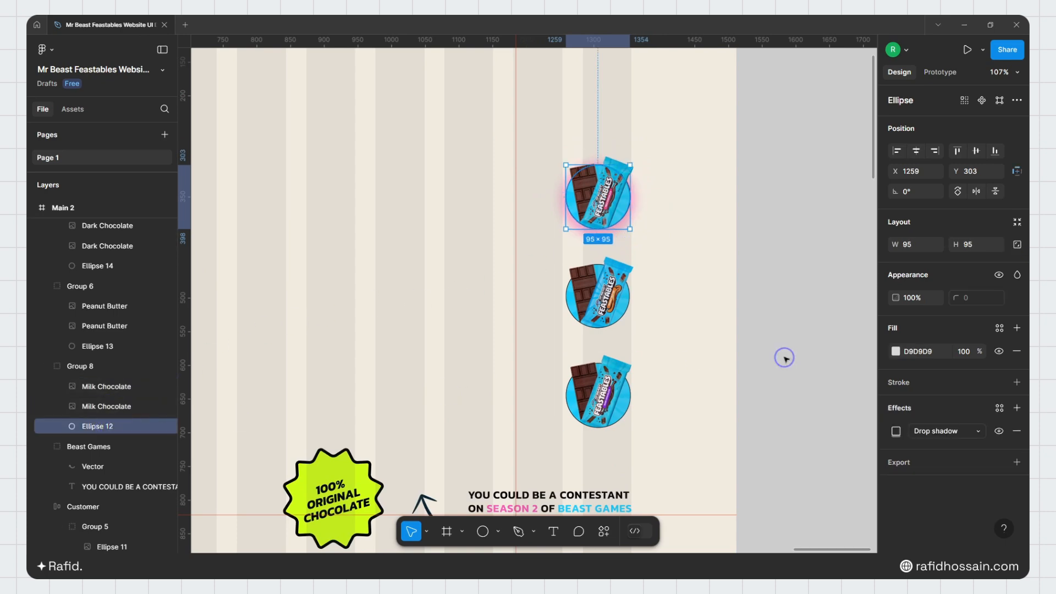
pyautogui.click(997, 432)
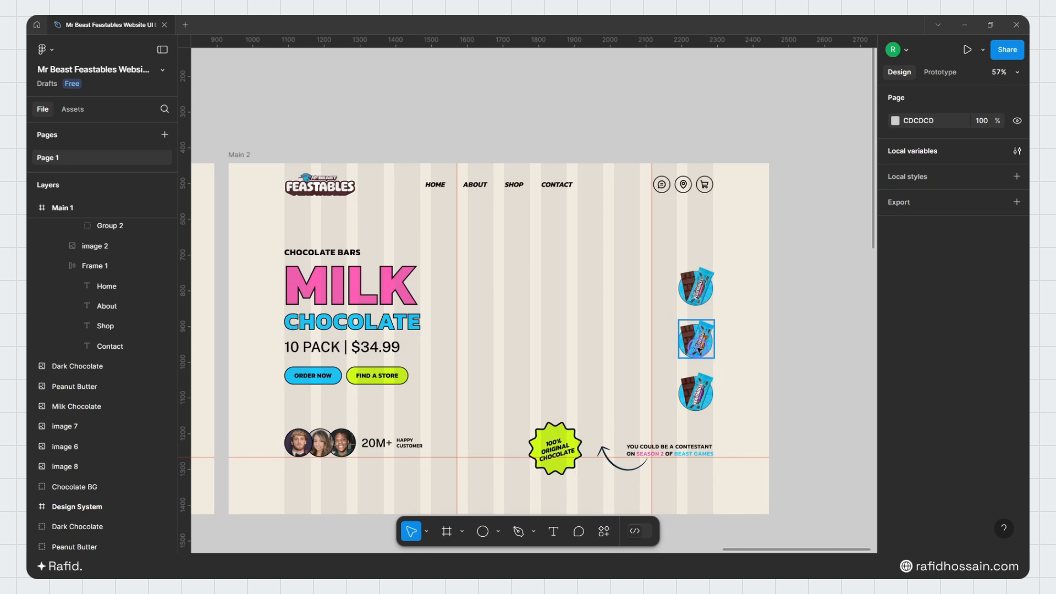
# Step: Scale Main 2's upper Peanut Butter image to 572 px wide and place it in the hero area at X 639, Y 186
pyautogui.click(697, 346)
pyautogui.scroll(1, 92, 282)
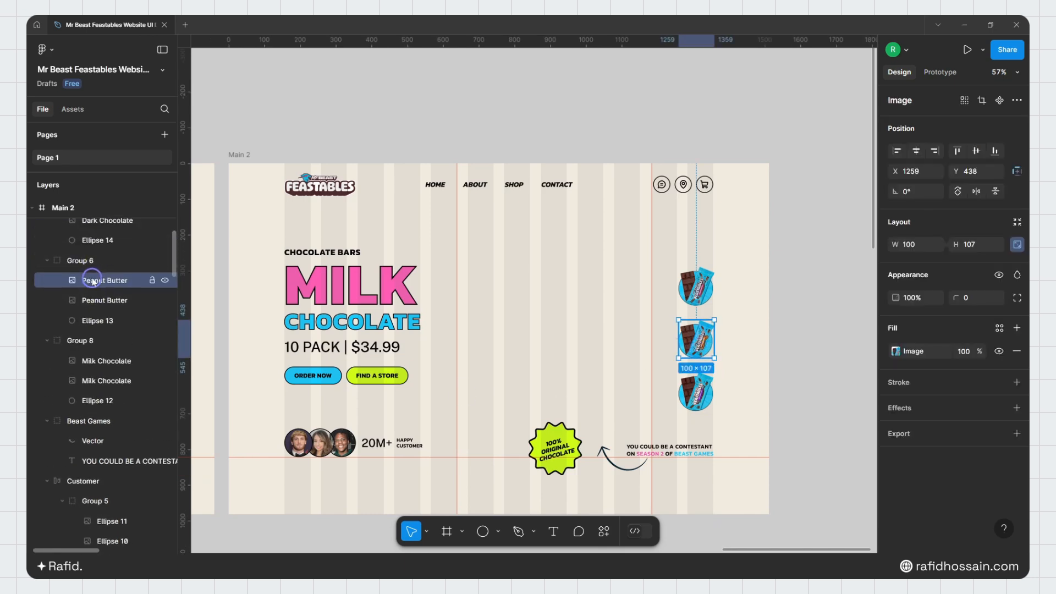
pyautogui.moveTo(695, 338); pyautogui.dragTo(522, 305)
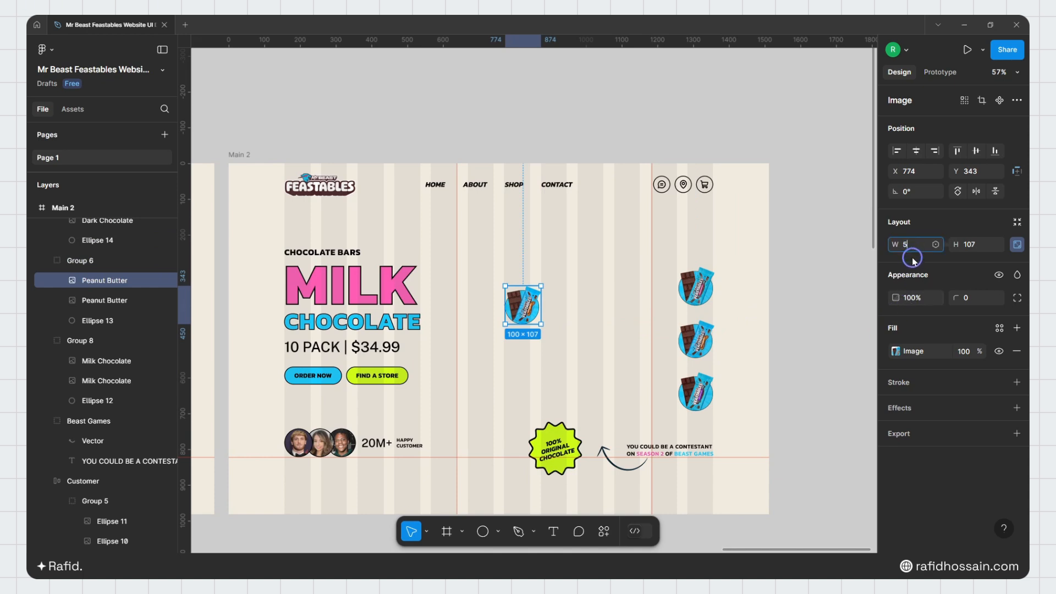
pyautogui.write('572')
pyautogui.press('Return')
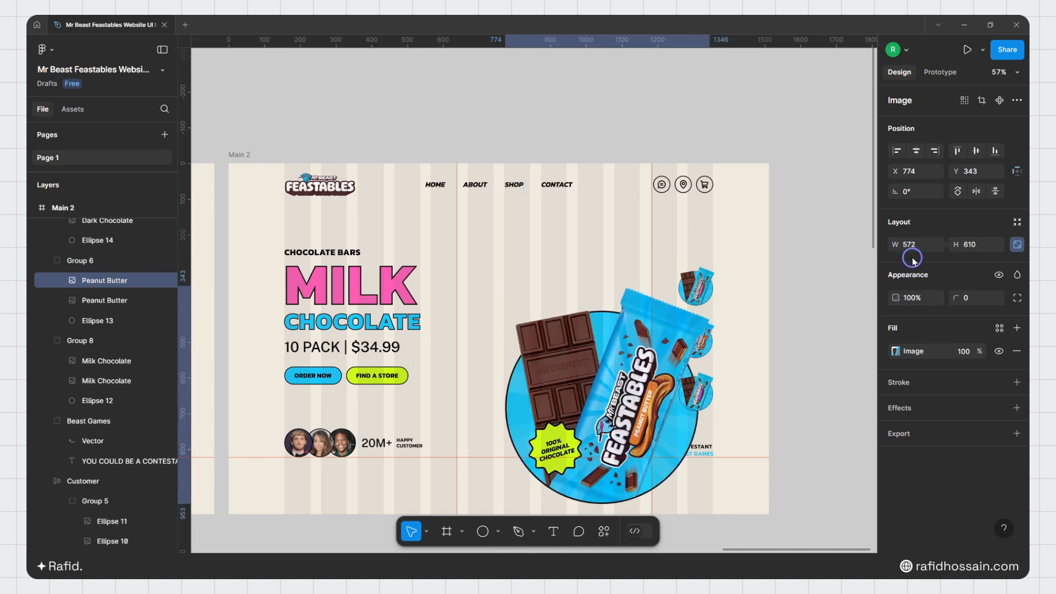
pyautogui.moveTo(572, 365); pyautogui.dragTo(529, 305)
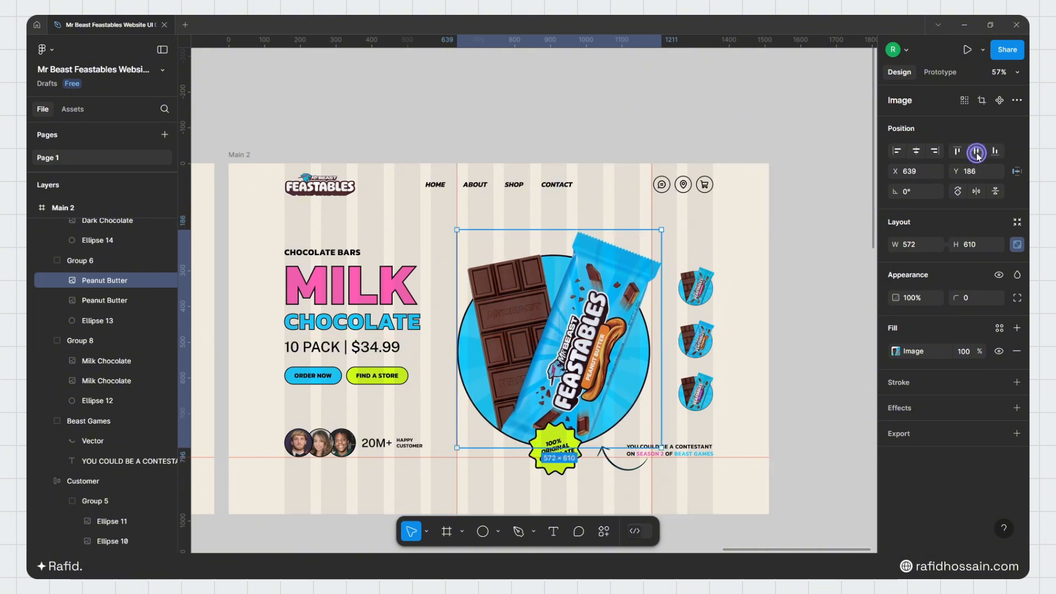
# Step: Show the drop shadow of Ellipse 13 behind Main 2's Peanut Butter thumbnail
pyautogui.click(704, 336)
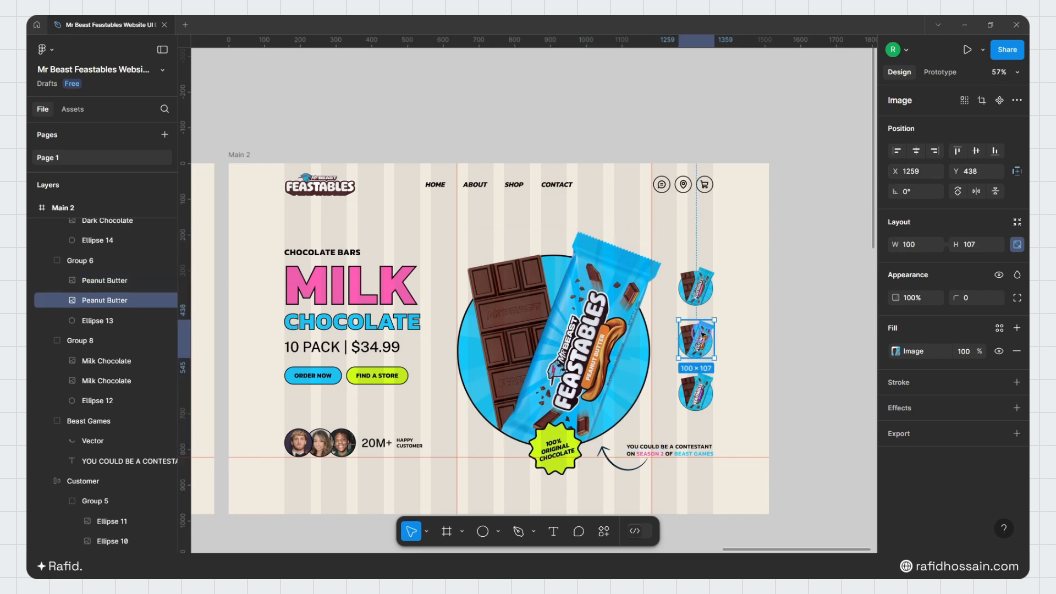
pyautogui.click(100, 320)
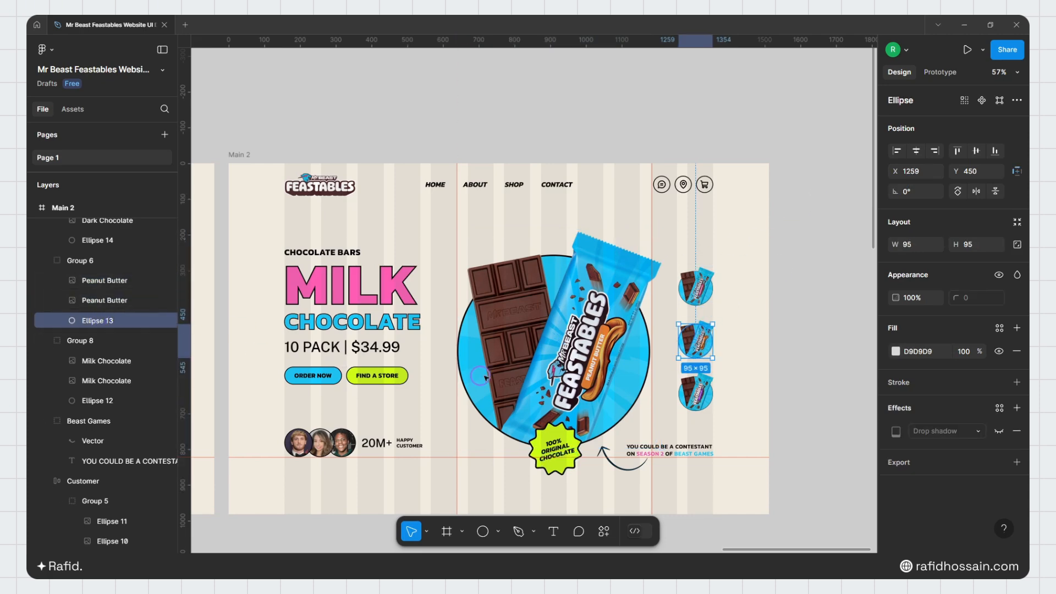
pyautogui.click(997, 431)
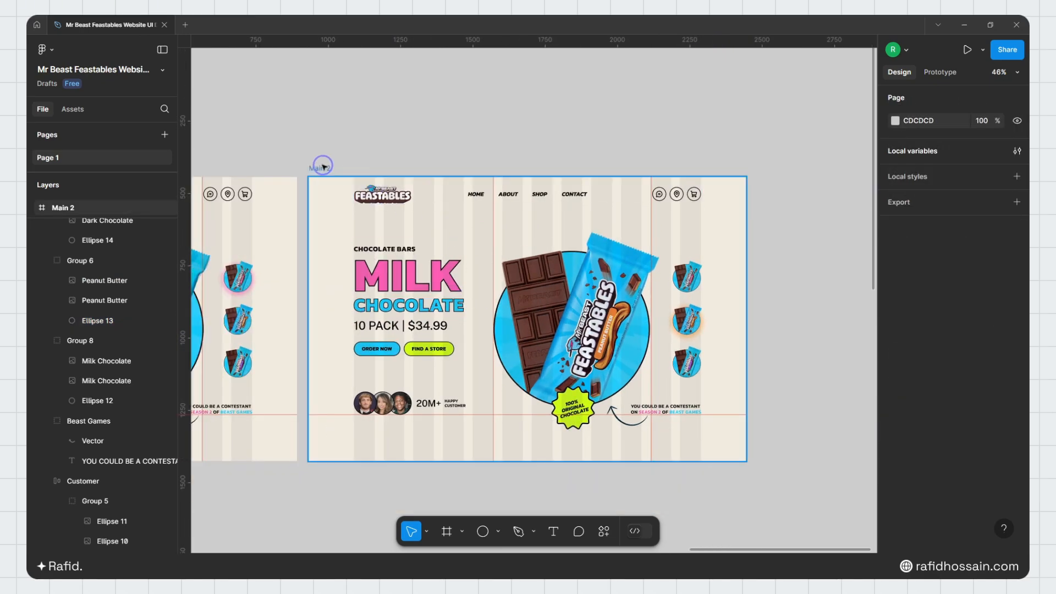
# Step: Duplicate the Main 2 frame beside the original
pyautogui.moveTo(321, 165); pyautogui.dragTo(397, 161)
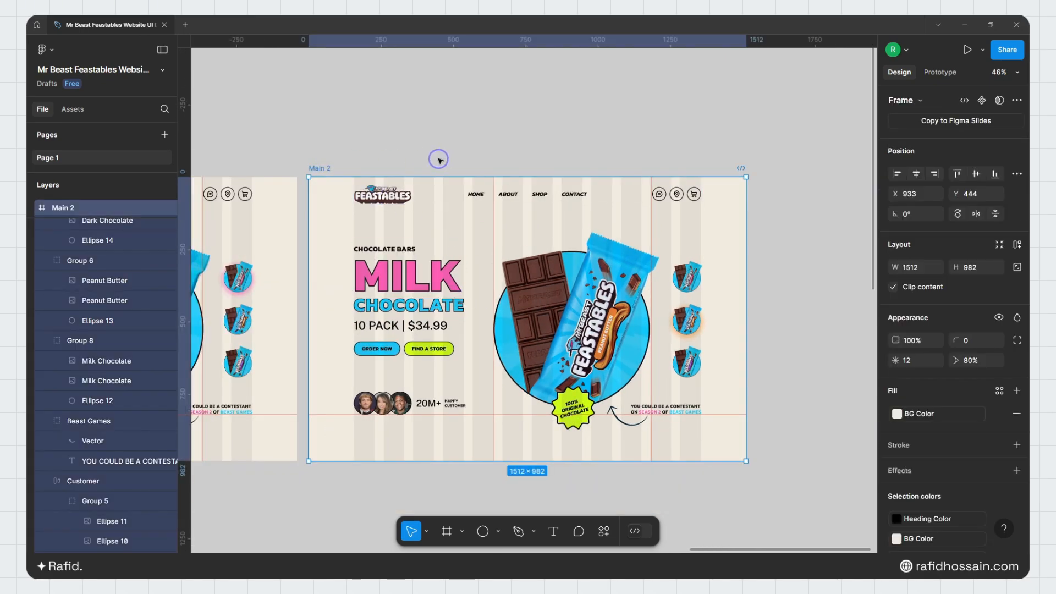
pyautogui.hotkey('ctrl', 'd')
pyautogui.scroll(-5, 500, 163)
pyautogui.scroll(4, 523, 165)
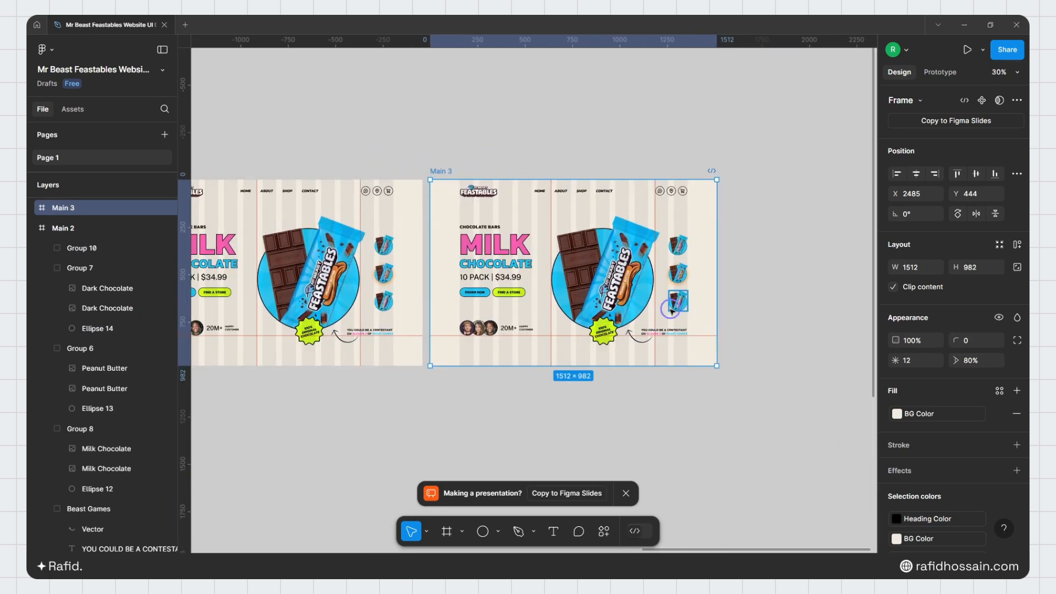
# Step: Scale Main 3's large Peanut Butter image to 100 px wide and place it over the second thumbnail at X 1259, Y 438
pyautogui.scroll(5, 671, 311)
pyautogui.keyDown('ctrl'); pyautogui.click(556, 253); pyautogui.keyUp('ctrl')
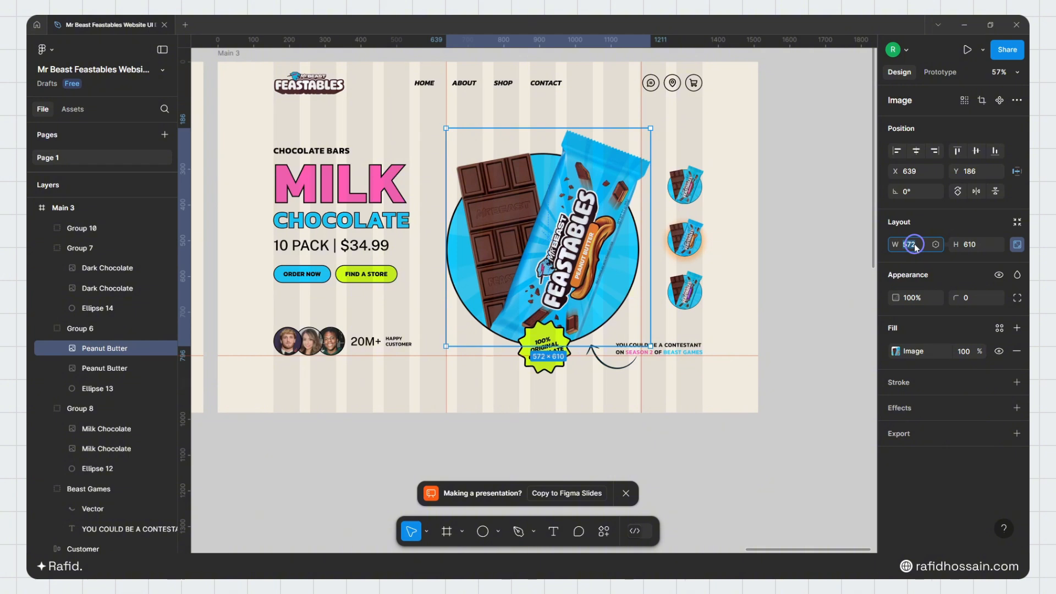
pyautogui.press('Return')
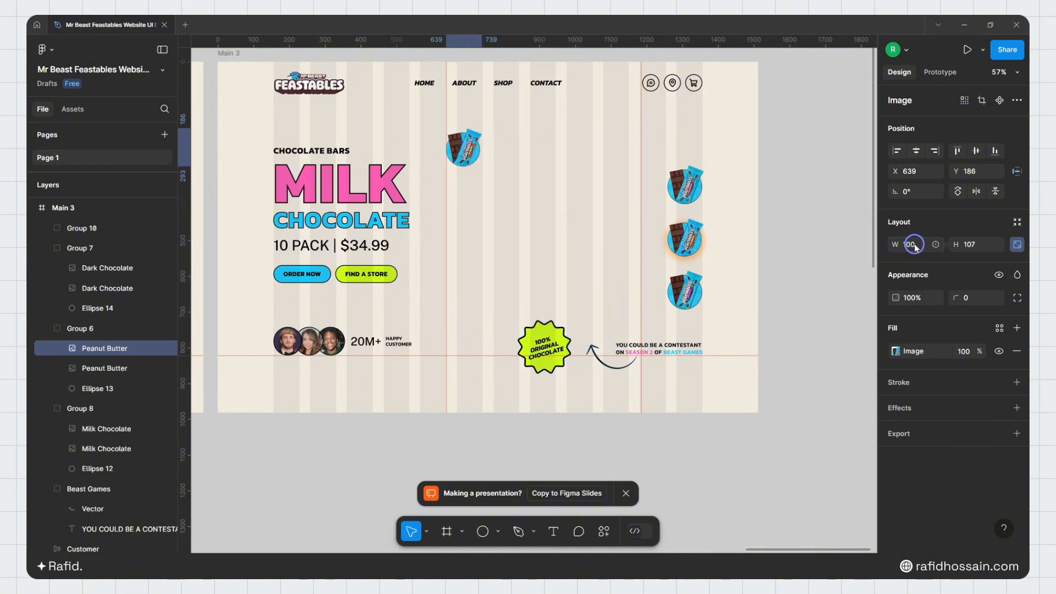
pyautogui.scroll(2, 814, 232)
pyautogui.moveTo(384, 127); pyautogui.dragTo(657, 243)
pyautogui.scroll(8, 686, 237)
pyautogui.moveTo(533, 257); pyautogui.dragTo(532, 232)
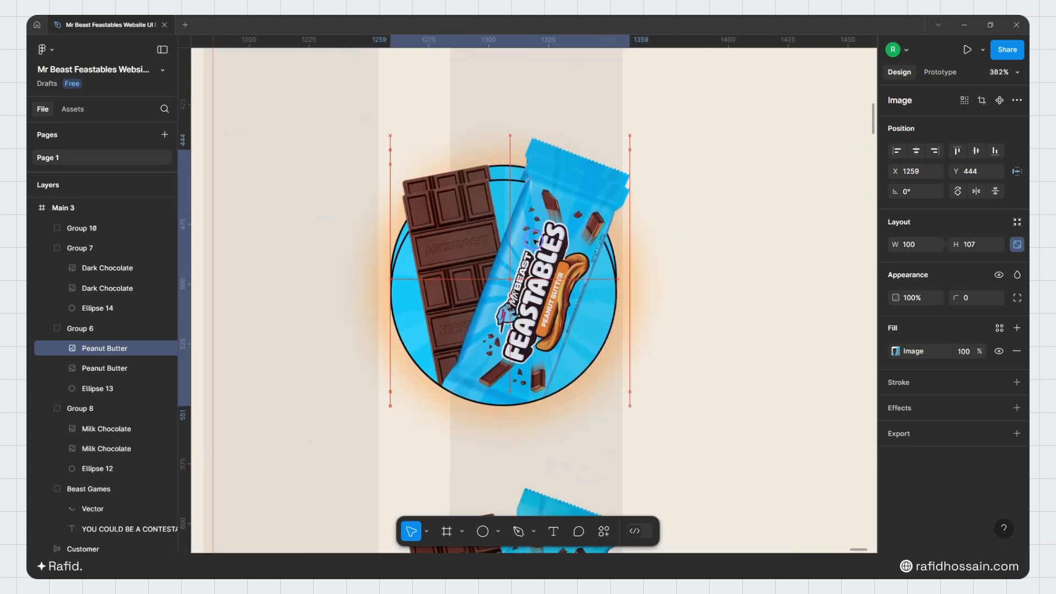
pyautogui.scroll(-1, 657, 271)
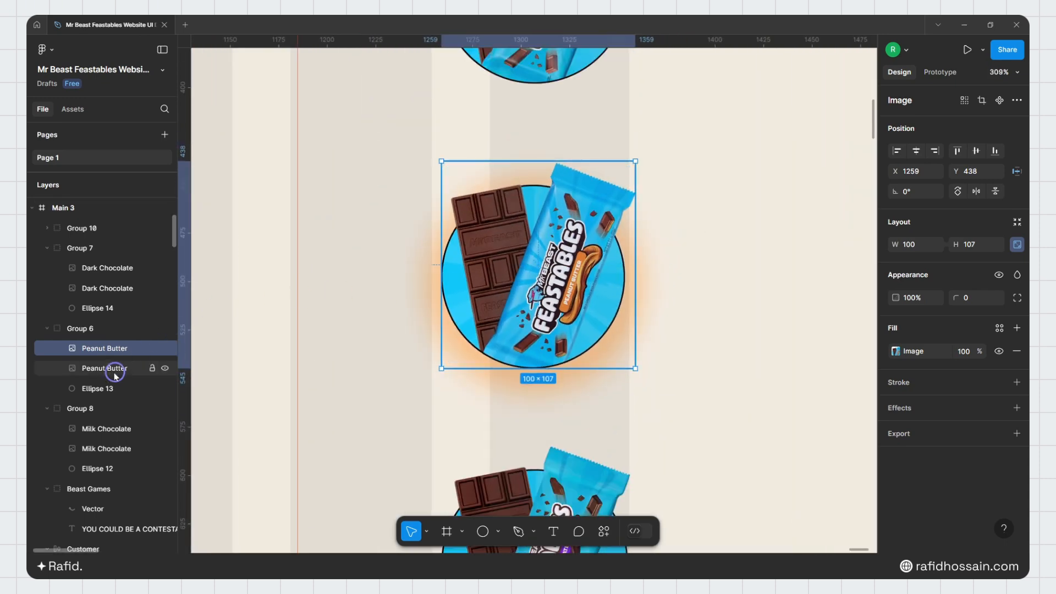
# Step: Hide the drop shadow of Ellipse 13 behind Main 3's Peanut Butter thumbnail
pyautogui.click(104, 389)
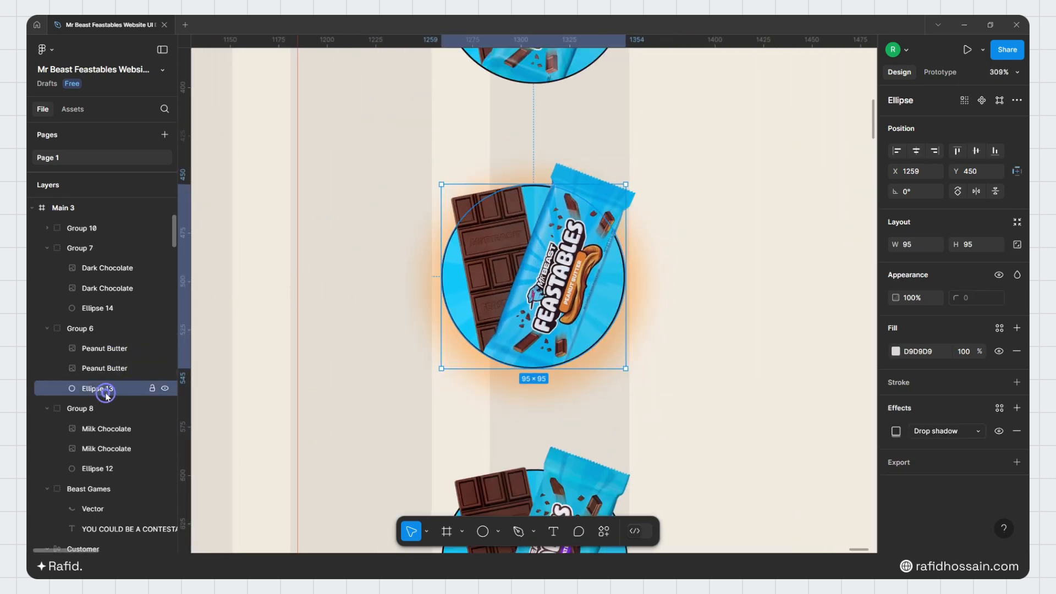
pyautogui.click(997, 433)
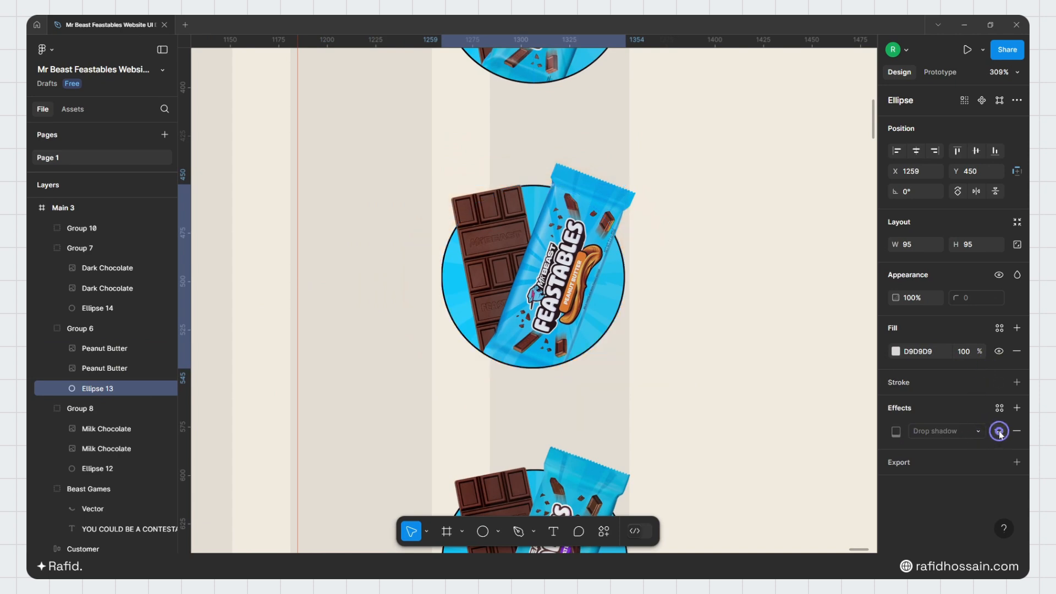
pyautogui.click(747, 289)
pyautogui.scroll(-5, 707, 226)
# Step: Scale Main 3's upper Dark Chocolate image to 572 px wide and place it in the hero area at X 639, Y 181
pyautogui.keyDown('ctrl'); pyautogui.click(651, 345); pyautogui.keyUp('ctrl')
pyautogui.scroll(-1, 729, 339)
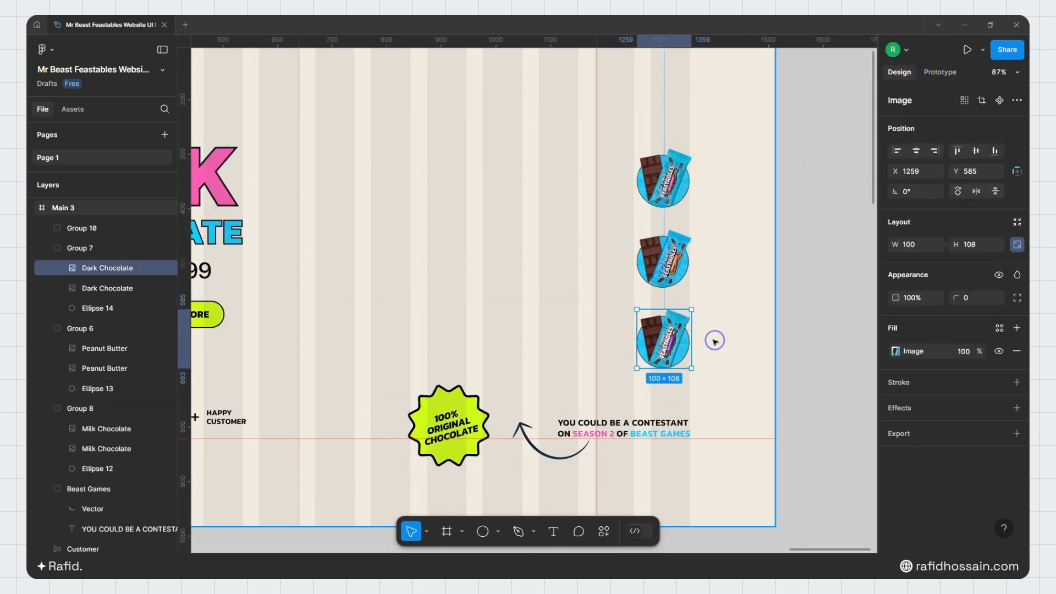
pyautogui.moveTo(664, 347); pyautogui.dragTo(418, 221)
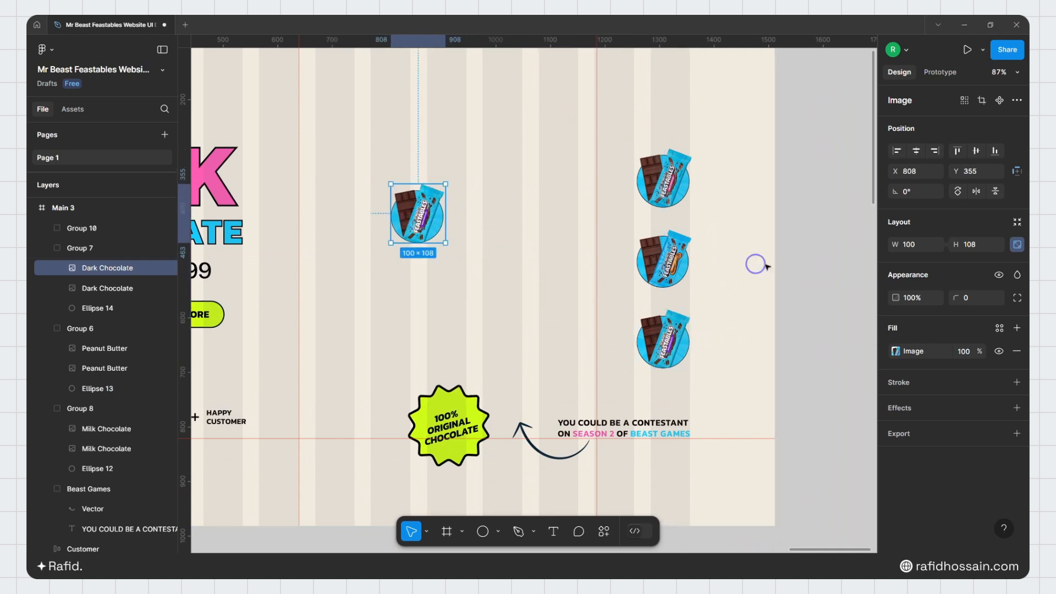
pyautogui.click(909, 244)
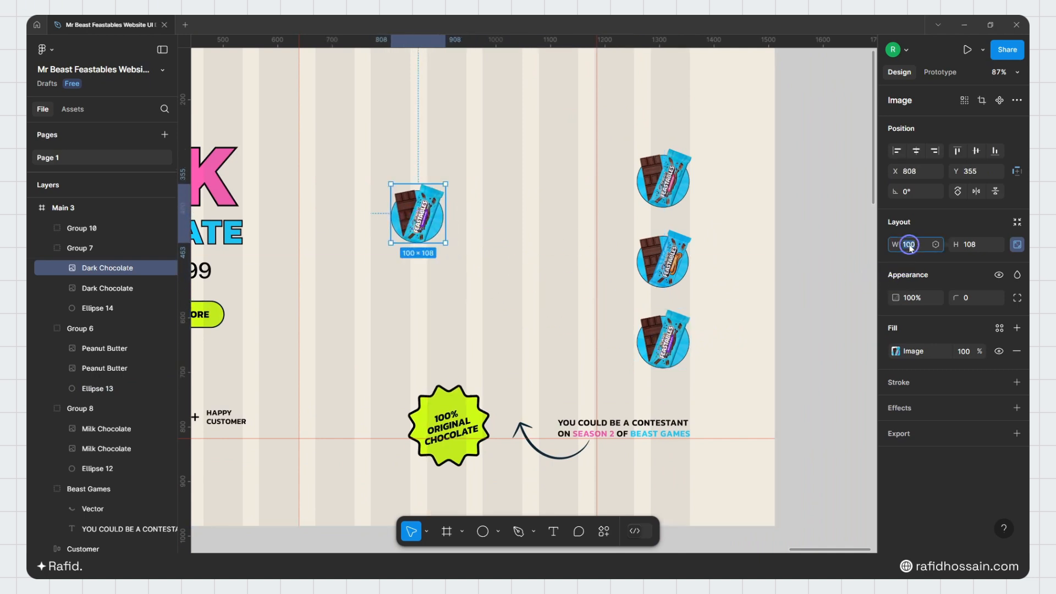
pyautogui.write('572')
pyautogui.press('Return')
pyautogui.scroll(-3, 680, 247)
pyautogui.moveTo(574, 282); pyautogui.dragTo(513, 219)
pyautogui.scroll(-1, 514, 219)
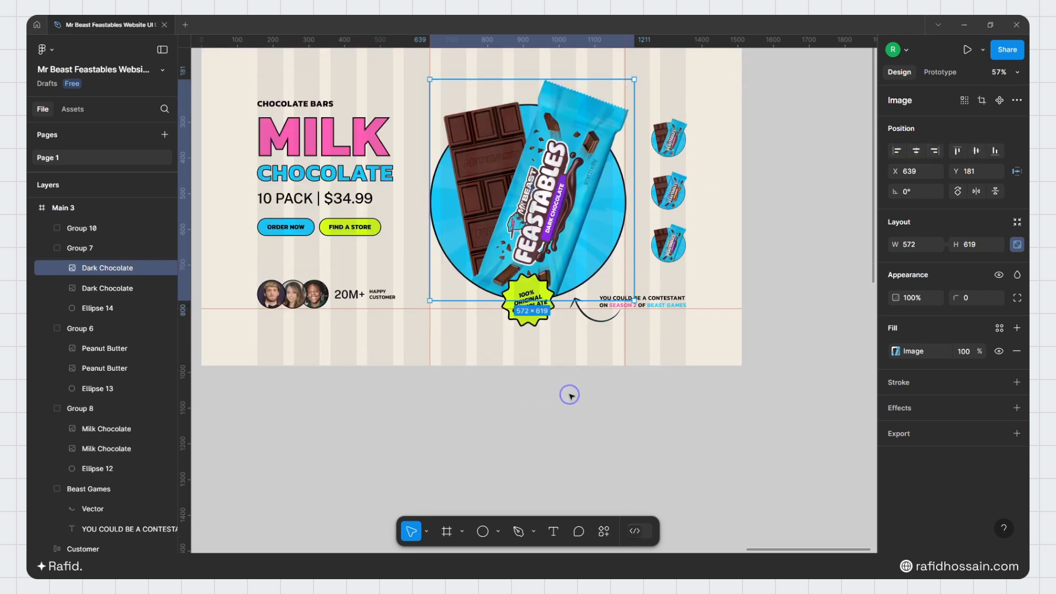
# Step: Show the drop shadow of Ellipse 14 behind Main 3's Dark Chocolate thumbnail
pyautogui.scroll(5, 698, 195)
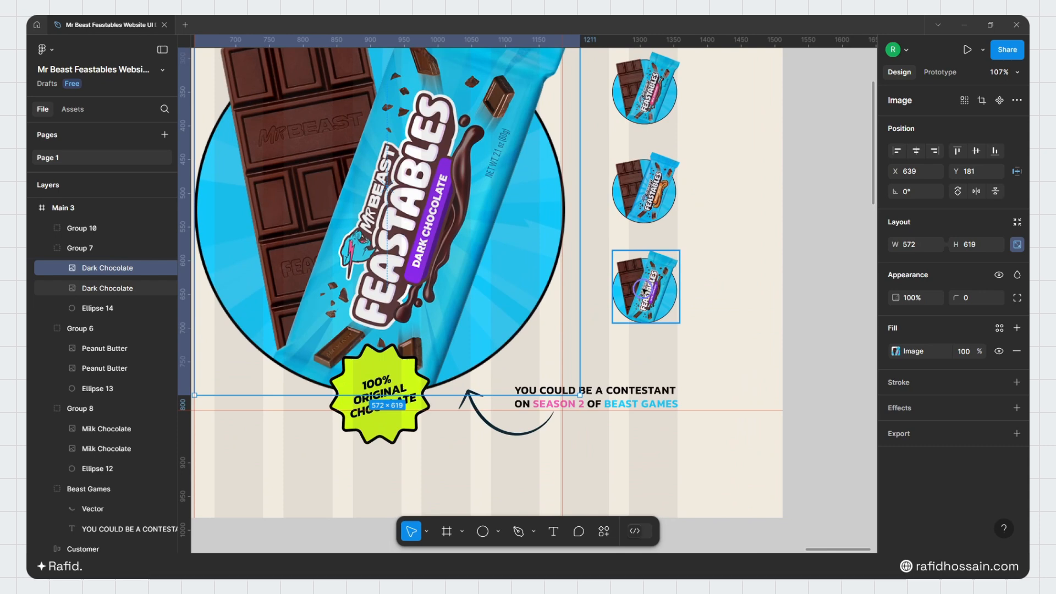
pyautogui.click(643, 291)
pyautogui.click(98, 307)
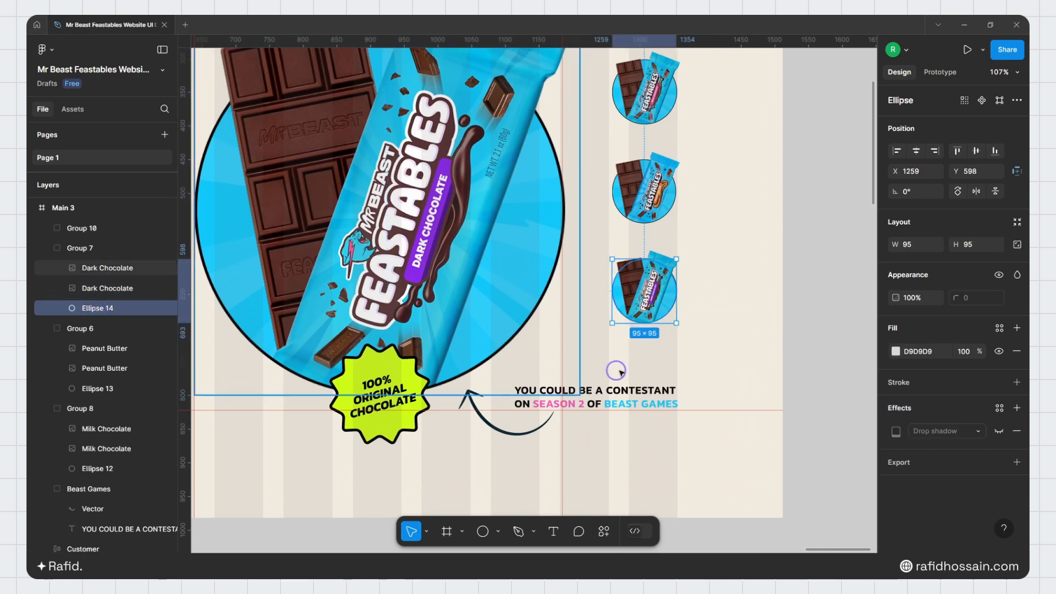
pyautogui.click(984, 428)
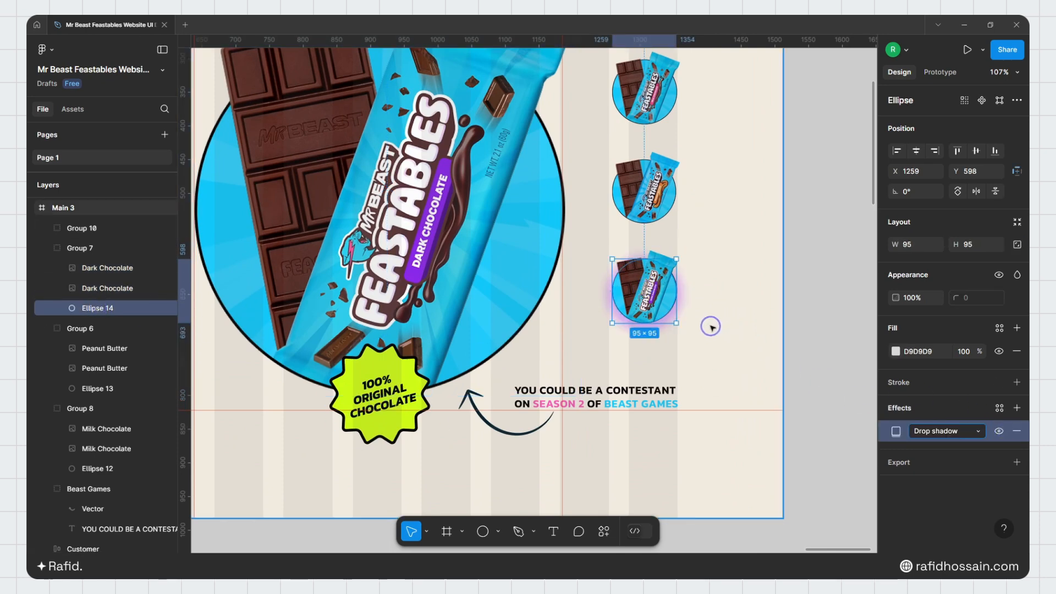
pyautogui.scroll(-5, 709, 327)
pyautogui.click(773, 264)
pyautogui.scroll(-5, 735, 287)
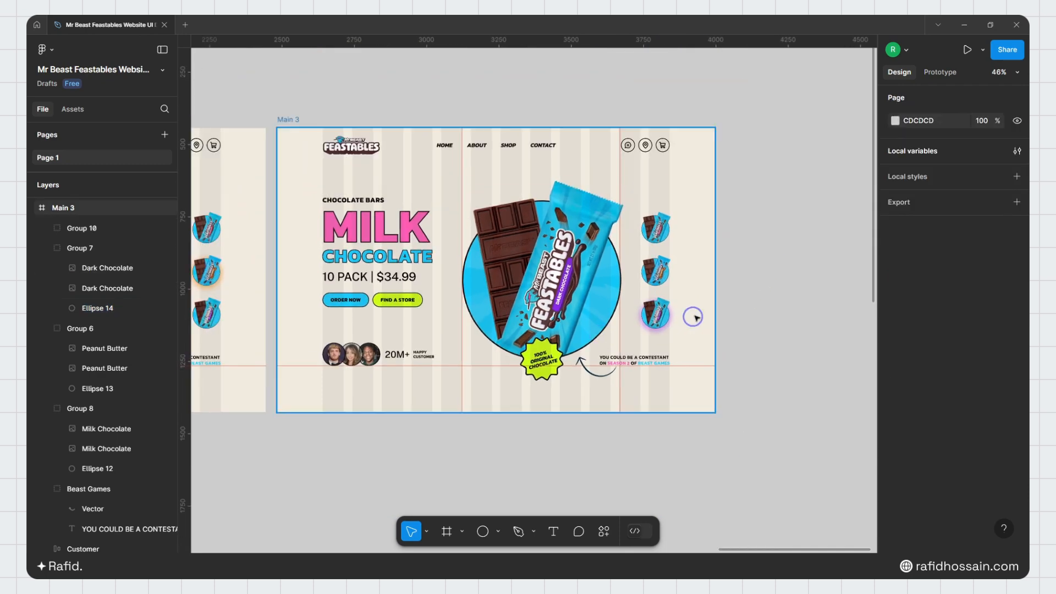
pyautogui.scroll(-2, 734, 287)
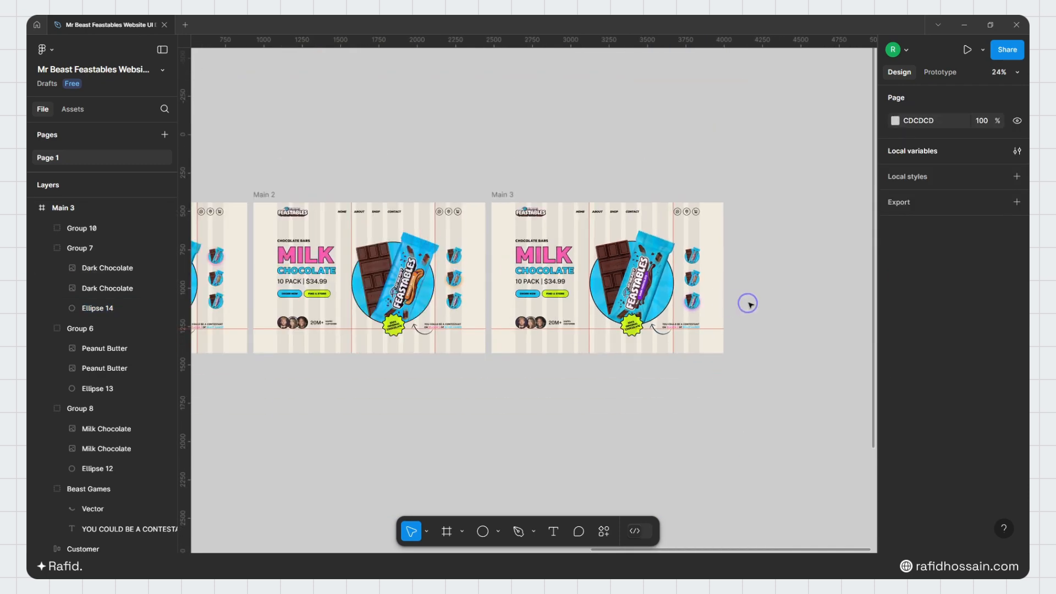
pyautogui.scroll(-2, 759, 296)
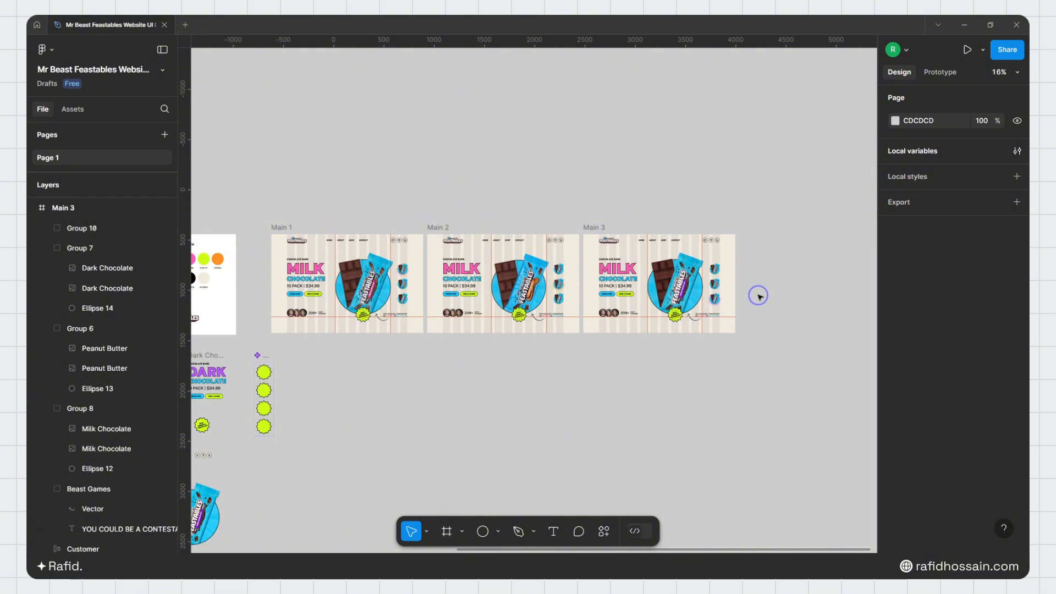
# Step: Create an on-click prototype connection from Main 1's Peanut Butter thumbnail group (Group 6) to the Main 2 frame
pyautogui.scroll(5, 287, 273)
pyautogui.click(263, 173)
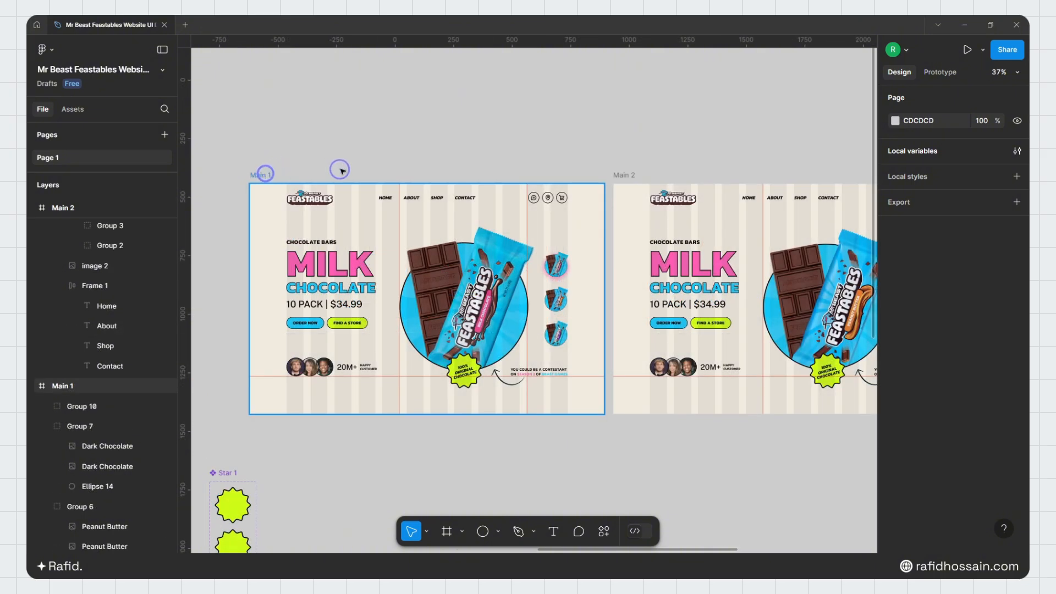
pyautogui.click(937, 75)
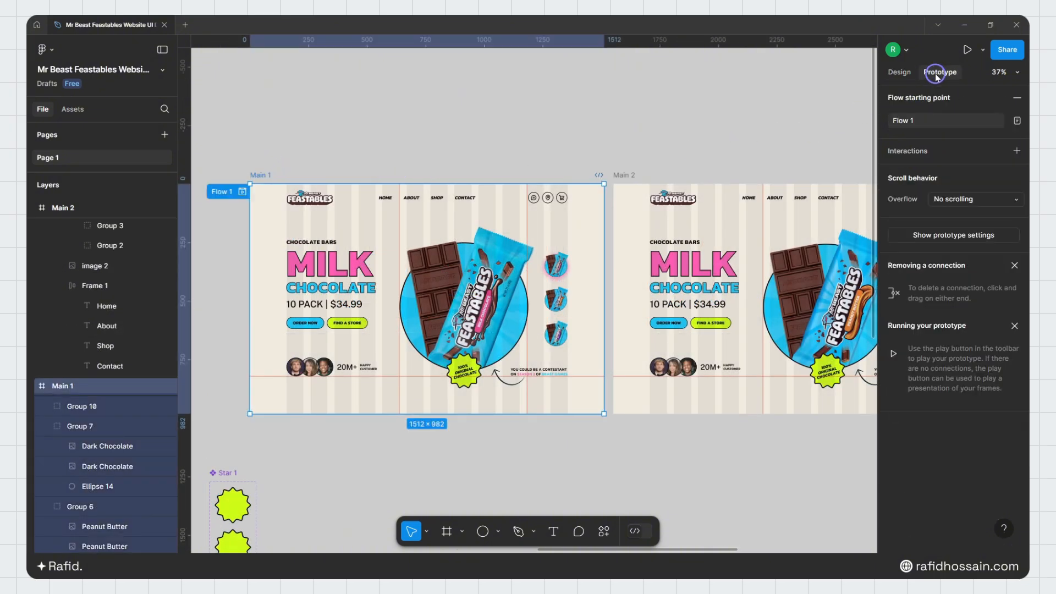
pyautogui.scroll(-2, 393, 275)
pyautogui.scroll(5, 517, 292)
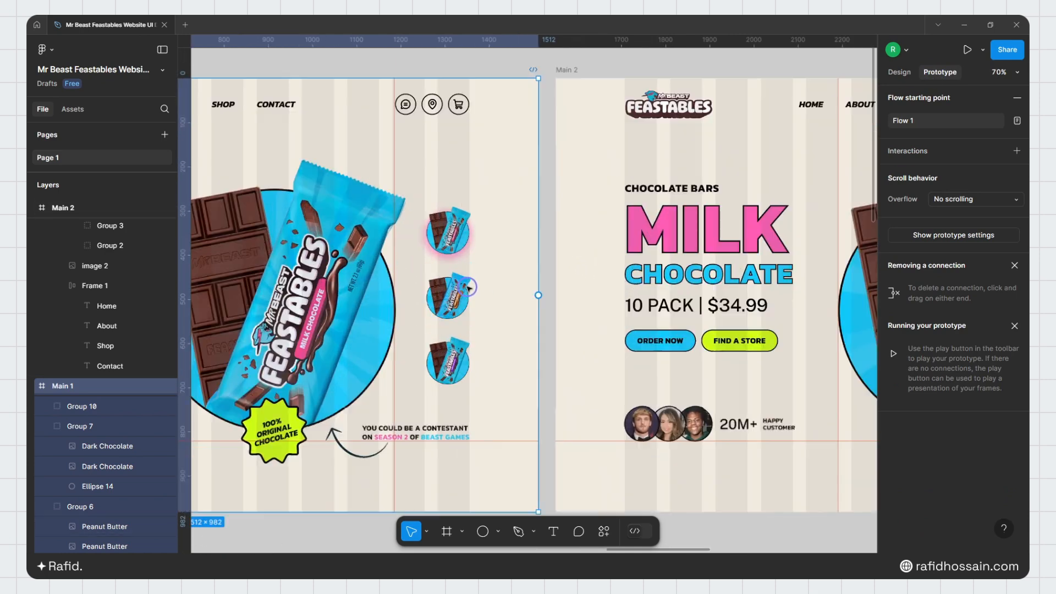
pyautogui.click(465, 295)
pyautogui.moveTo(471, 297); pyautogui.dragTo(537, 262)
pyautogui.hotkey('shift', '1')
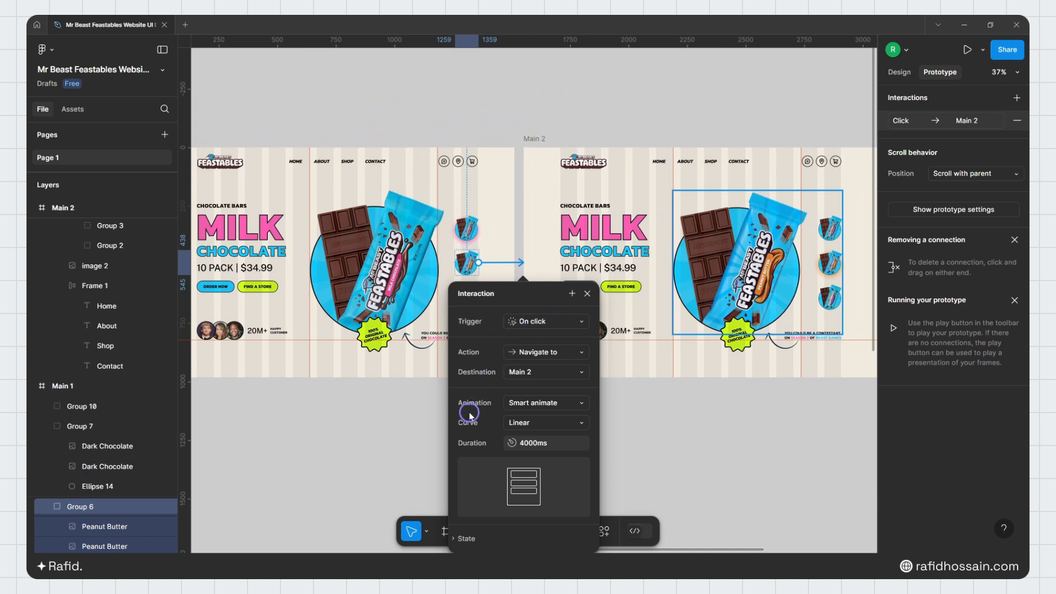
# Step: Give the Main 1 to Main 2 Smart animate transition a custom bezier curve and a duration of 1500 ms
pyautogui.click(537, 422)
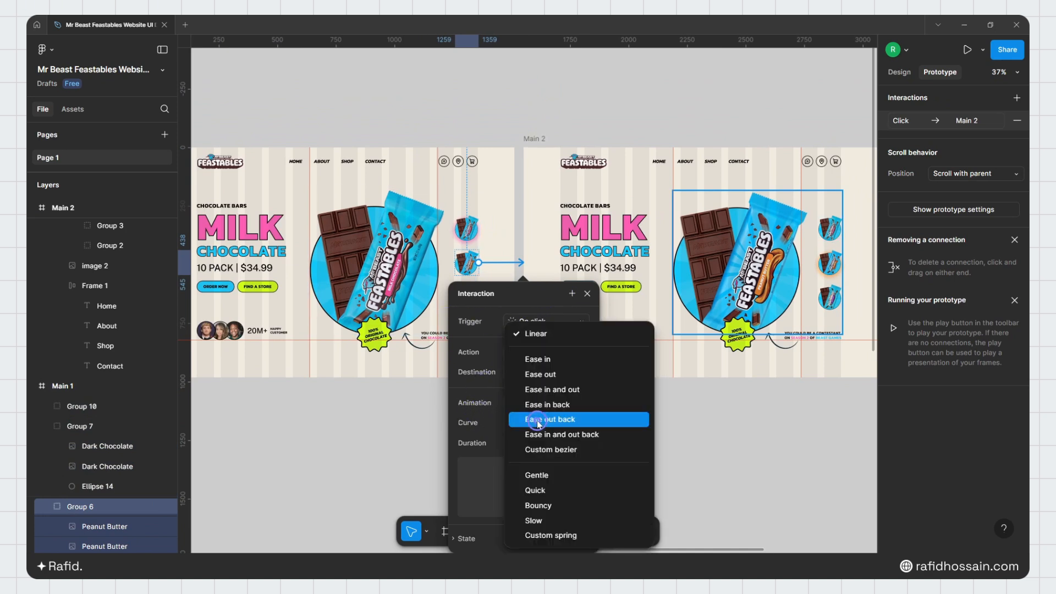
pyautogui.click(558, 450)
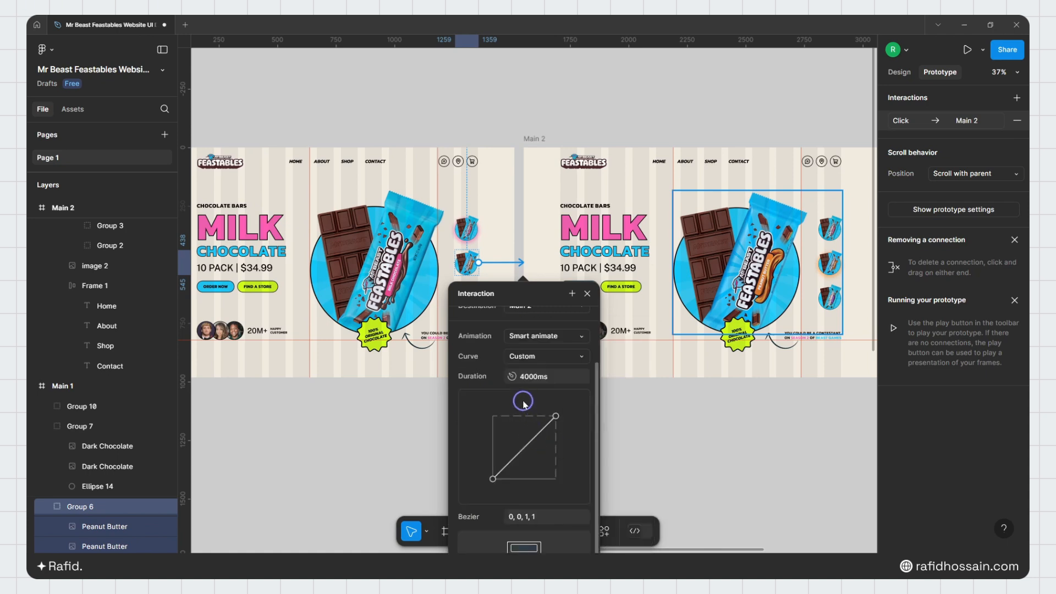
pyautogui.click(522, 375)
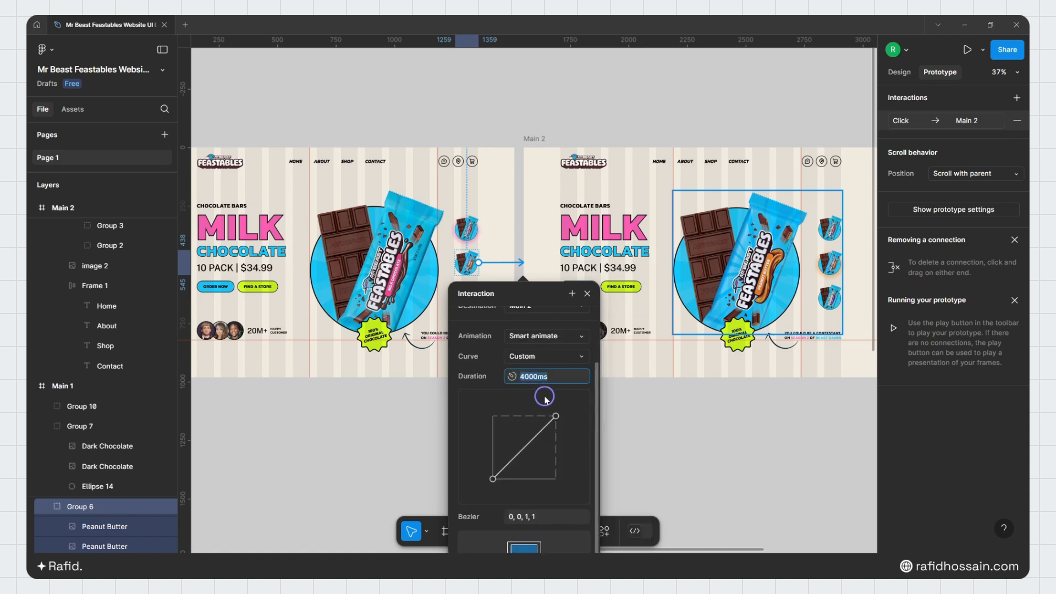
pyautogui.write('1500')
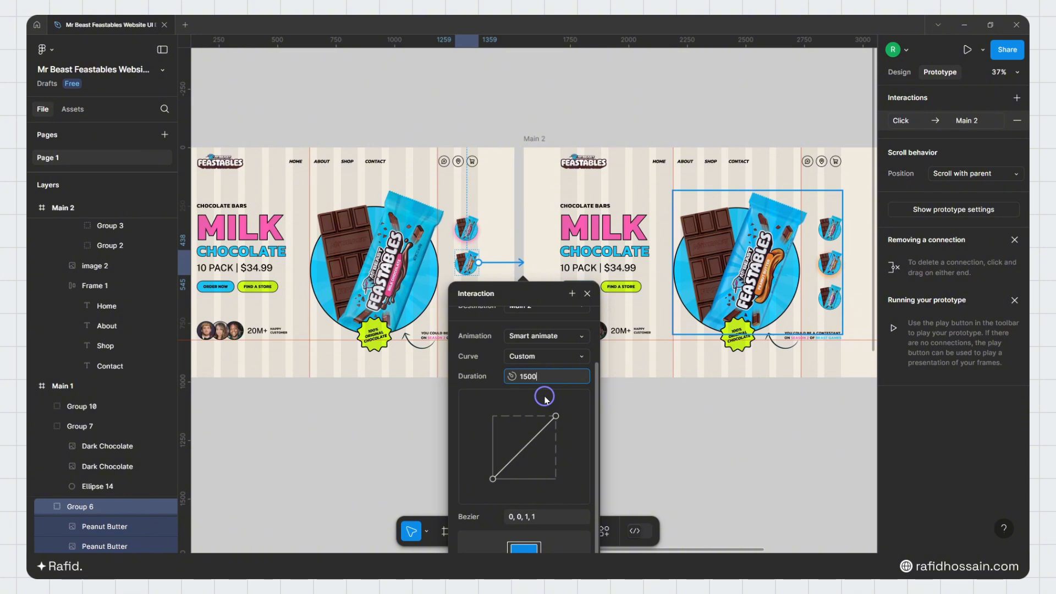
pyautogui.press('Return')
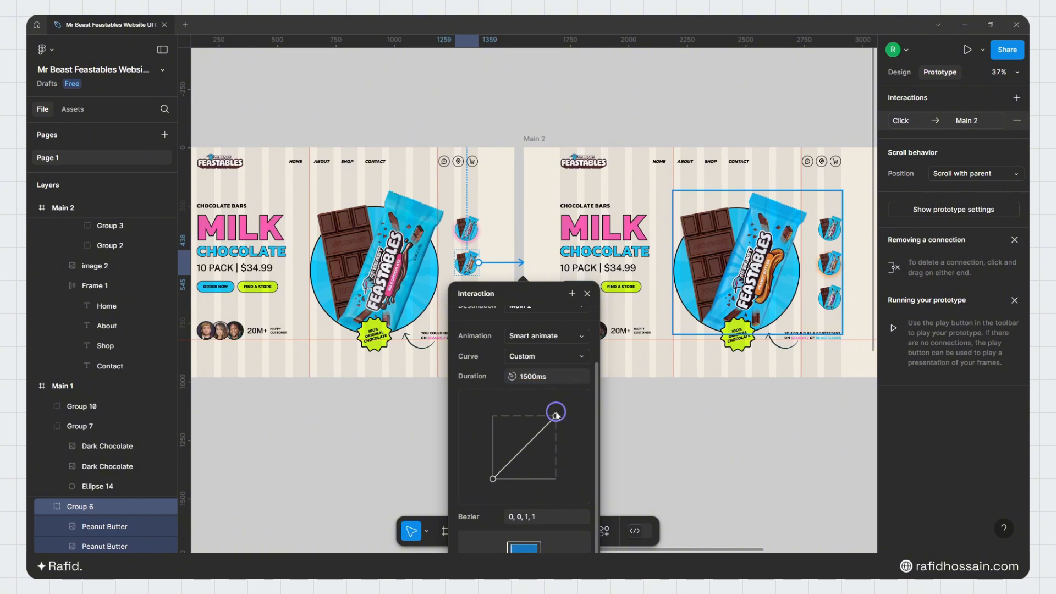
# Step: Shape the transition's custom easing into a steep S-curve with bezier values 0.8, -0.01, 0.18, 1
pyautogui.moveTo(555, 415); pyautogui.dragTo(504, 420)
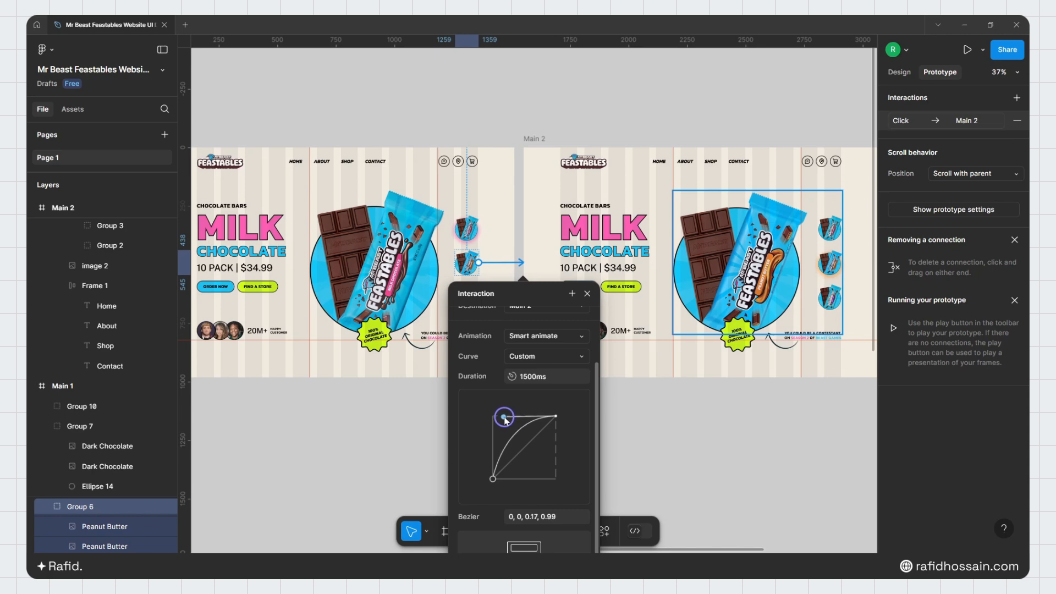
pyautogui.moveTo(493, 479); pyautogui.dragTo(547, 479)
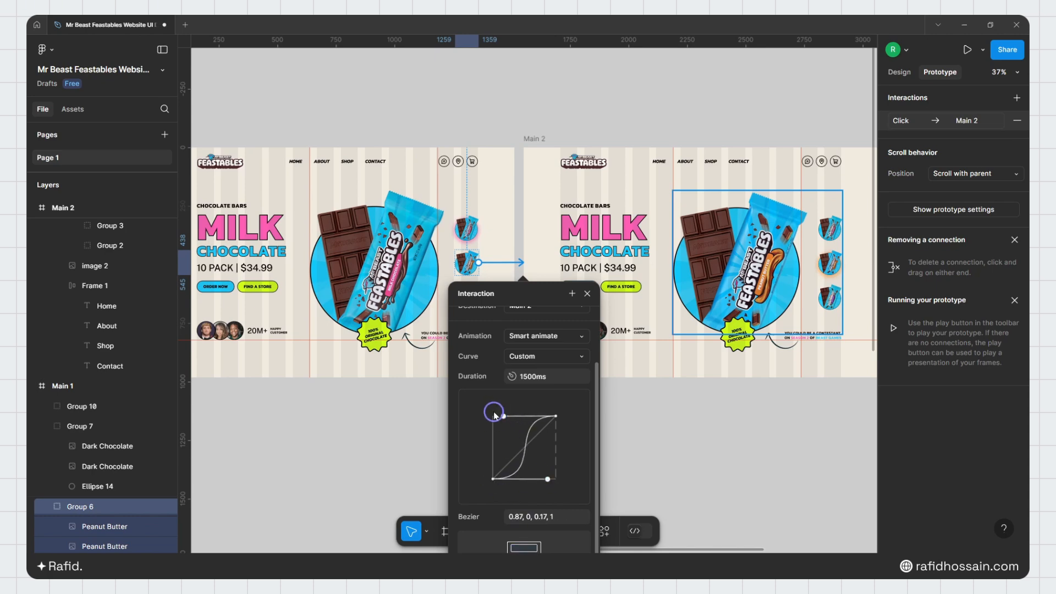
pyautogui.moveTo(503, 417); pyautogui.dragTo(507, 420)
pyautogui.moveTo(547, 479); pyautogui.dragTo(543, 479)
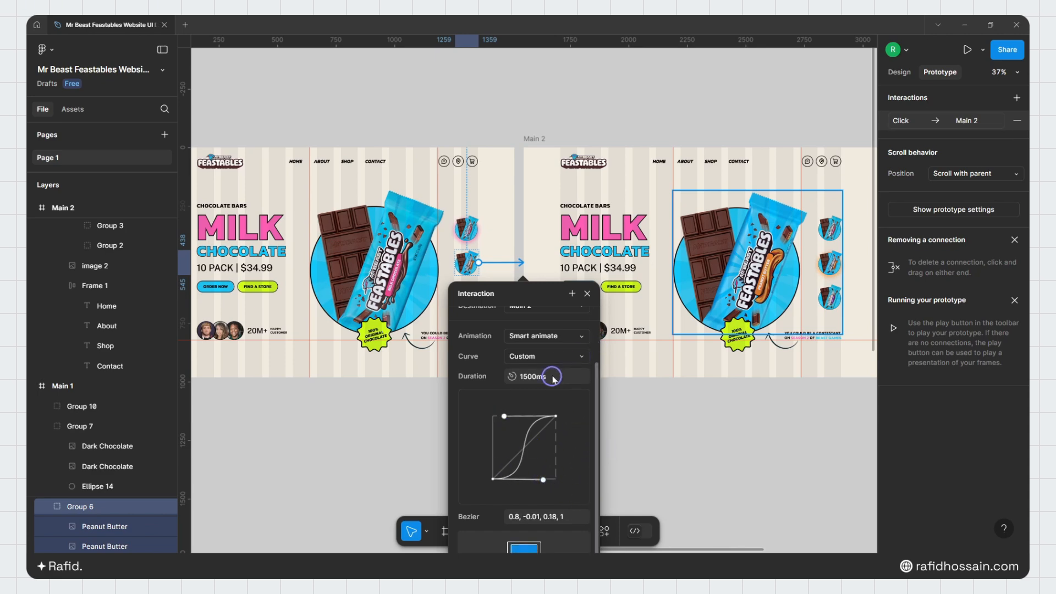
pyautogui.click(587, 293)
# Step: Create an on-click prototype connection from Main 2's Milk Chocolate thumbnail group (Group 8) to the Main 1 frame
pyautogui.scroll(-5, 599, 293)
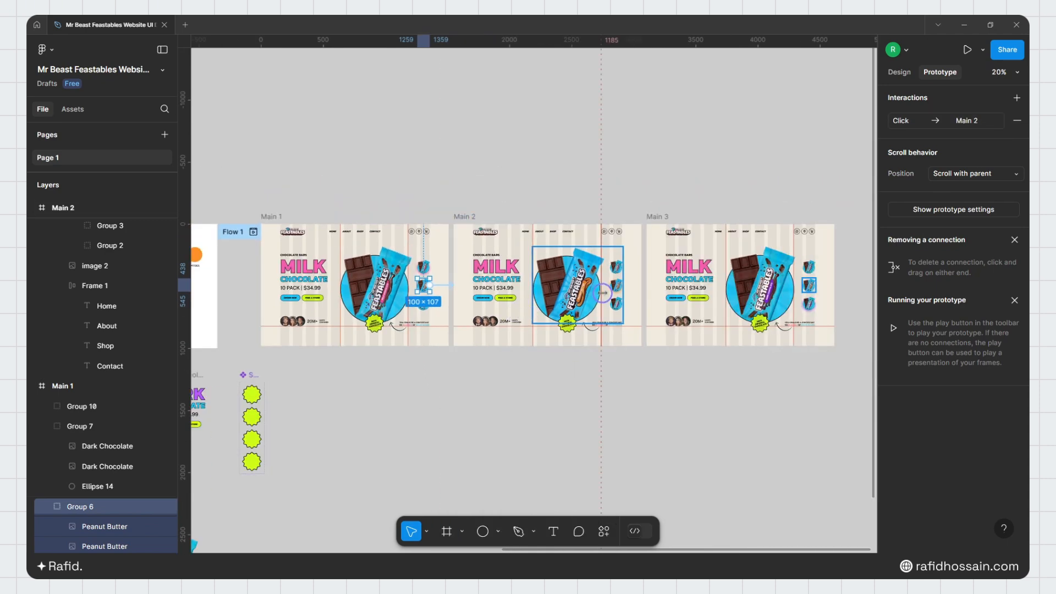
pyautogui.scroll(5, 603, 294)
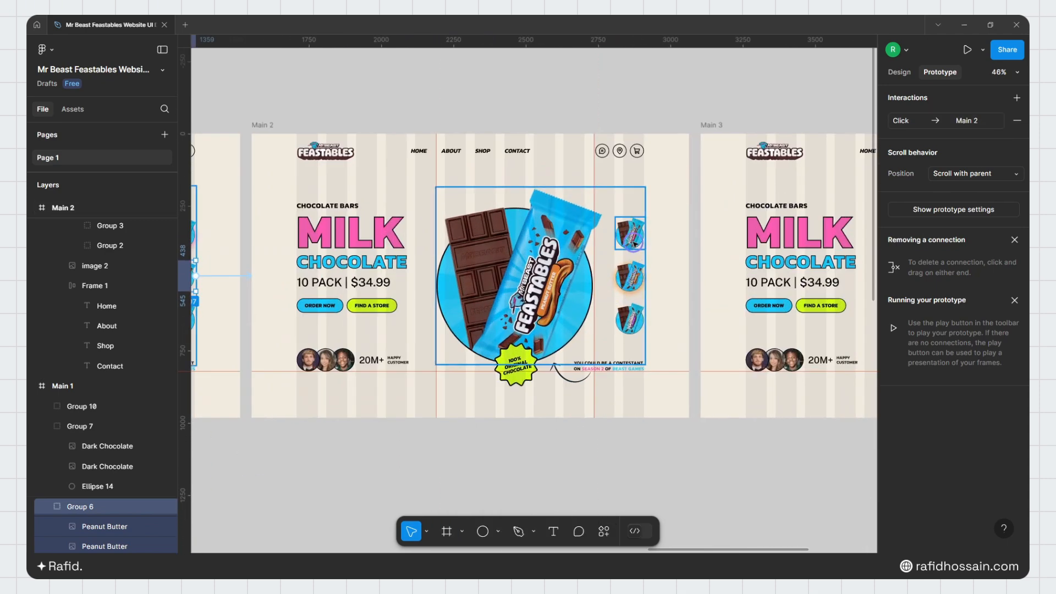
pyautogui.click(633, 244)
pyautogui.scroll(-1, 672, 246)
pyautogui.moveTo(638, 249); pyautogui.dragTo(308, 297)
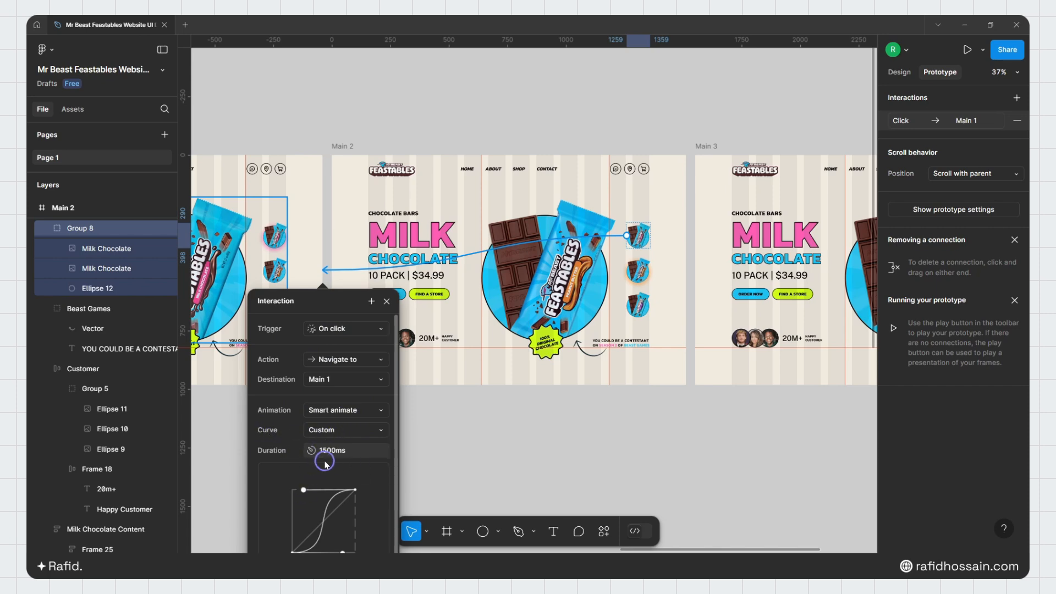
pyautogui.click(388, 303)
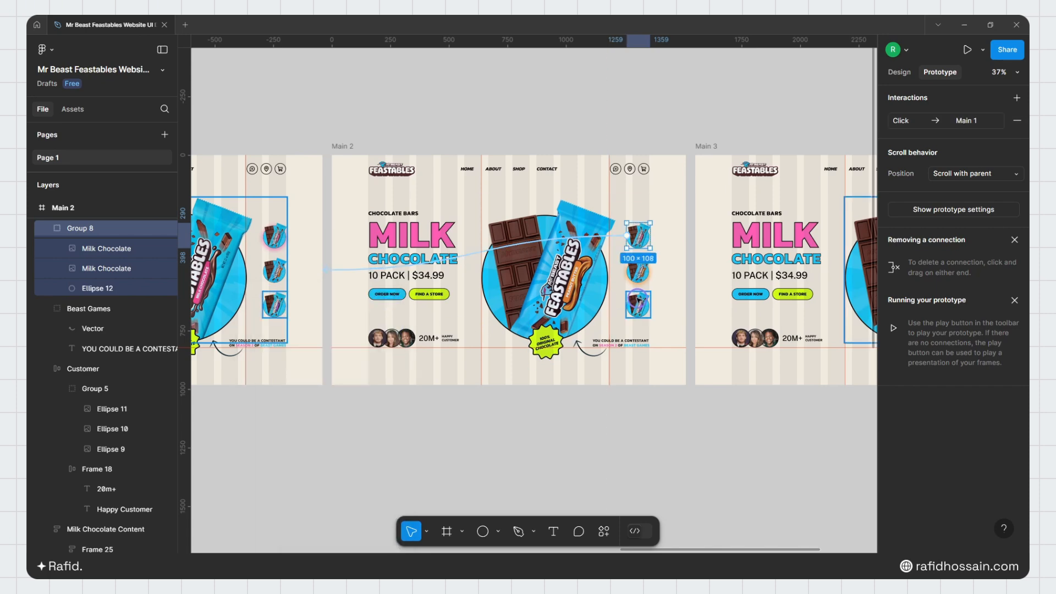
# Step: Create an on-click prototype connection from Main 2's Dark Chocolate thumbnail group (Group 7) to the Main 3 frame
pyautogui.click(636, 301)
pyautogui.scroll(-3, 430, 323)
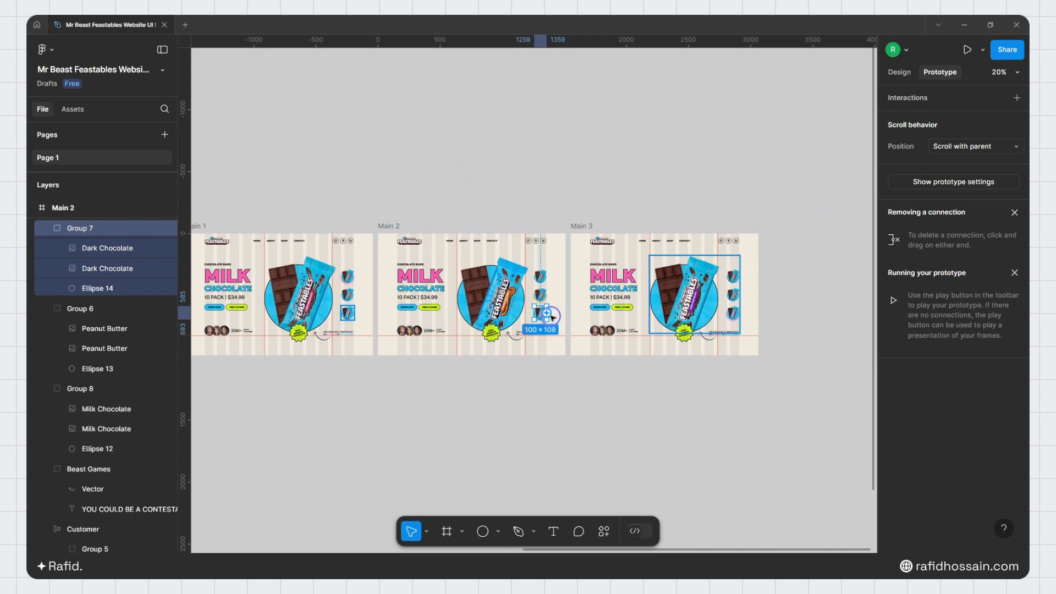
pyautogui.moveTo(547, 312); pyautogui.dragTo(633, 318)
pyautogui.scroll(3, 727, 345)
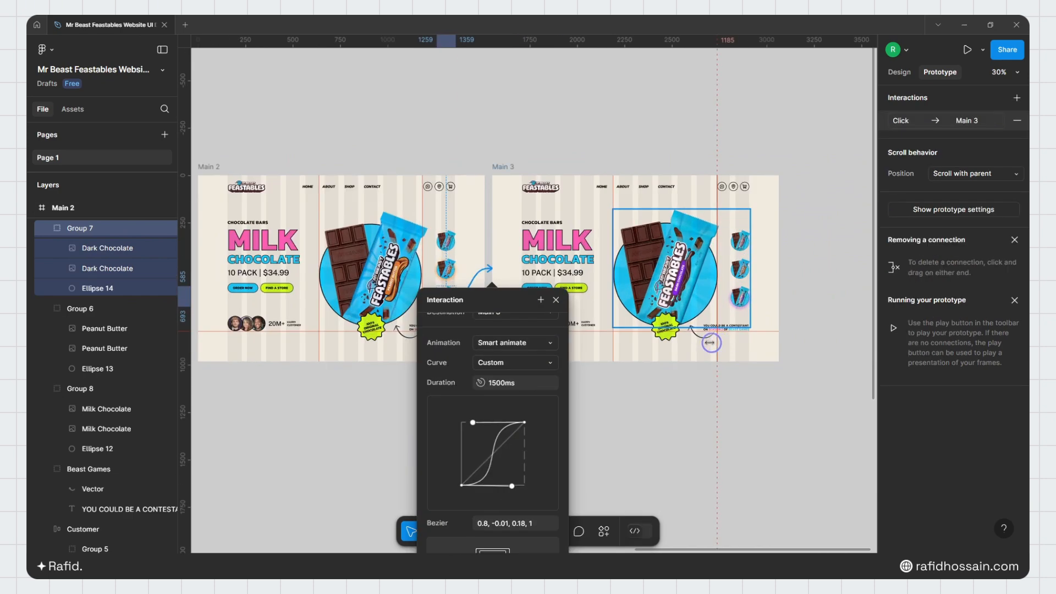
pyautogui.scroll(-3, 581, 304)
pyautogui.scroll(3, 574, 391)
pyautogui.scroll(2, 544, 385)
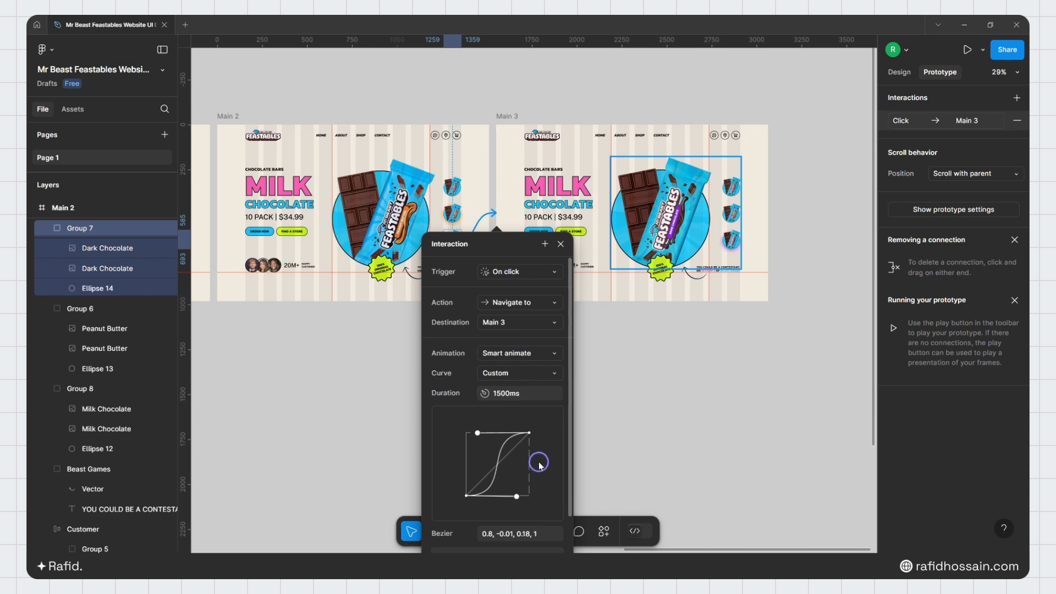
pyautogui.click(561, 243)
# Step: Create an on-click prototype connection from Main 3's Milk Chocolate thumbnail group (Group 8) to the Main 1 frame
pyautogui.scroll(-2, 679, 342)
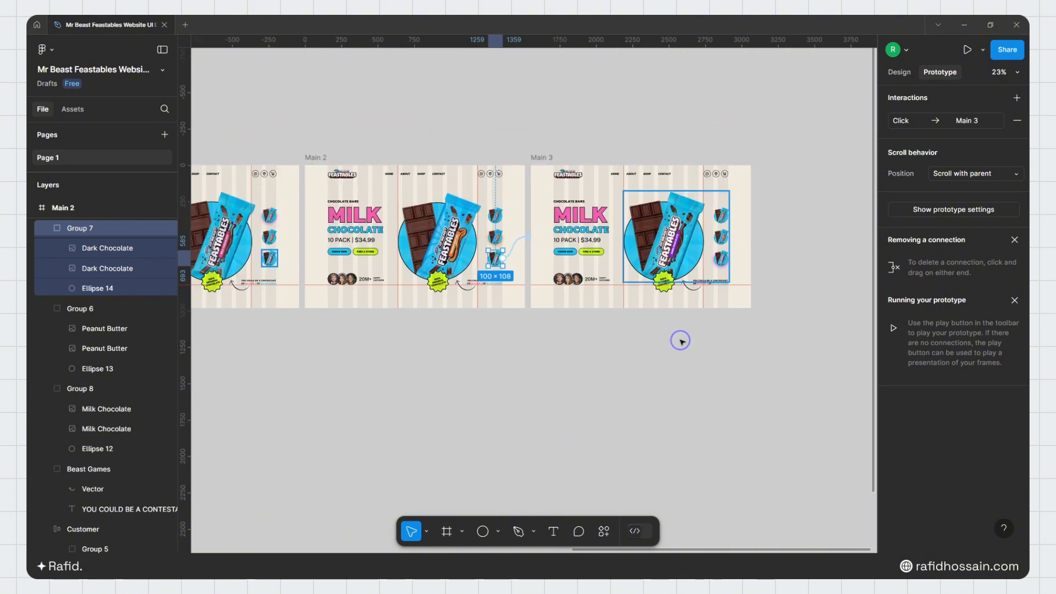
pyautogui.click(721, 217)
pyautogui.scroll(-1, 723, 220)
pyautogui.moveTo(727, 222); pyautogui.dragTo(369, 217)
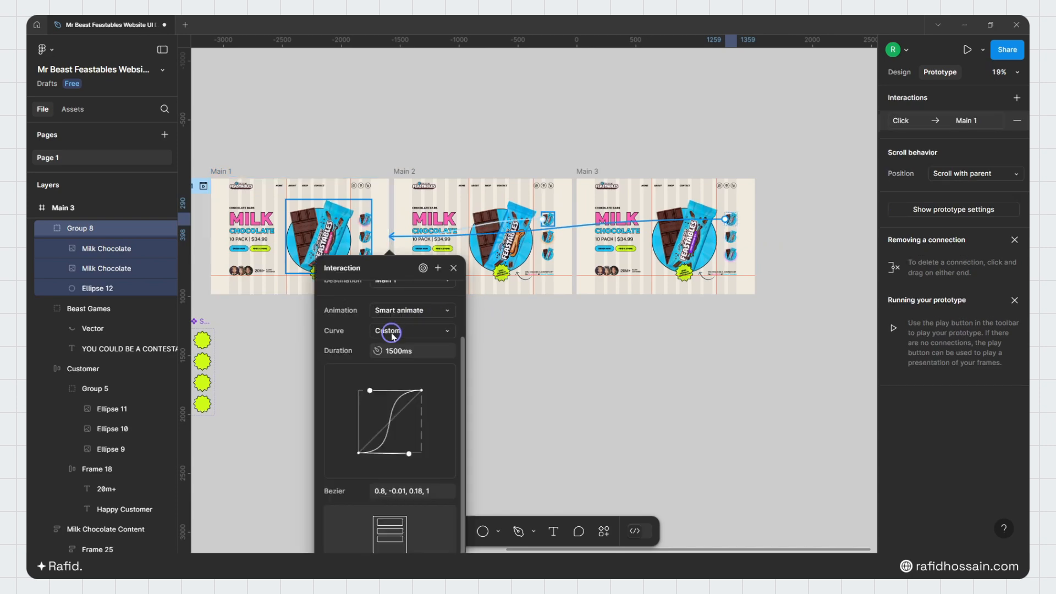
pyautogui.click(452, 267)
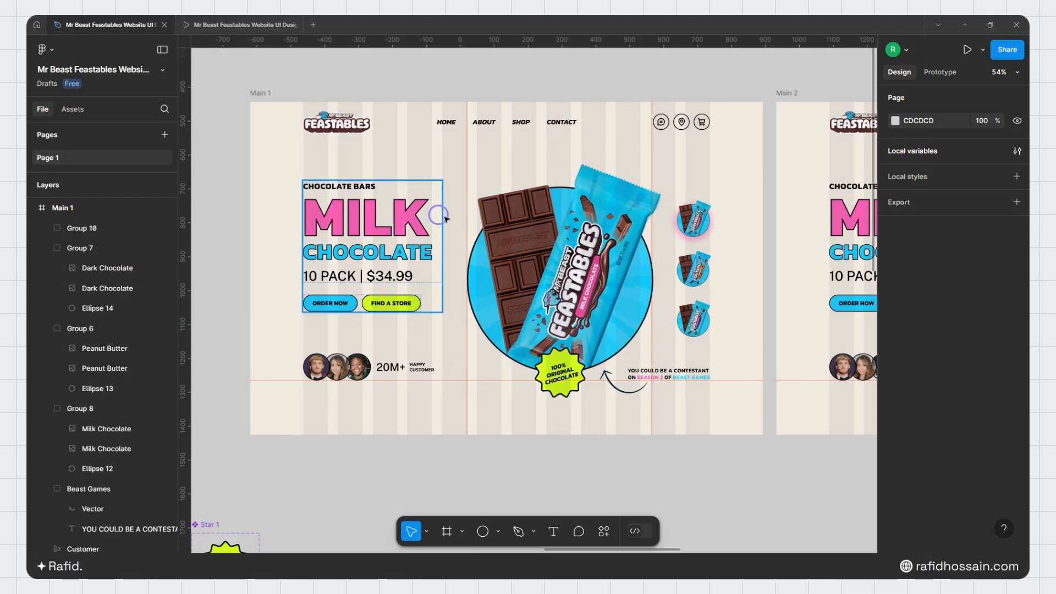
# Step: Duplicate the Main 1 frame to X -619, Y -828, directly above the original, and rename the copy Main
pyautogui.scroll(-2, 418, 425)
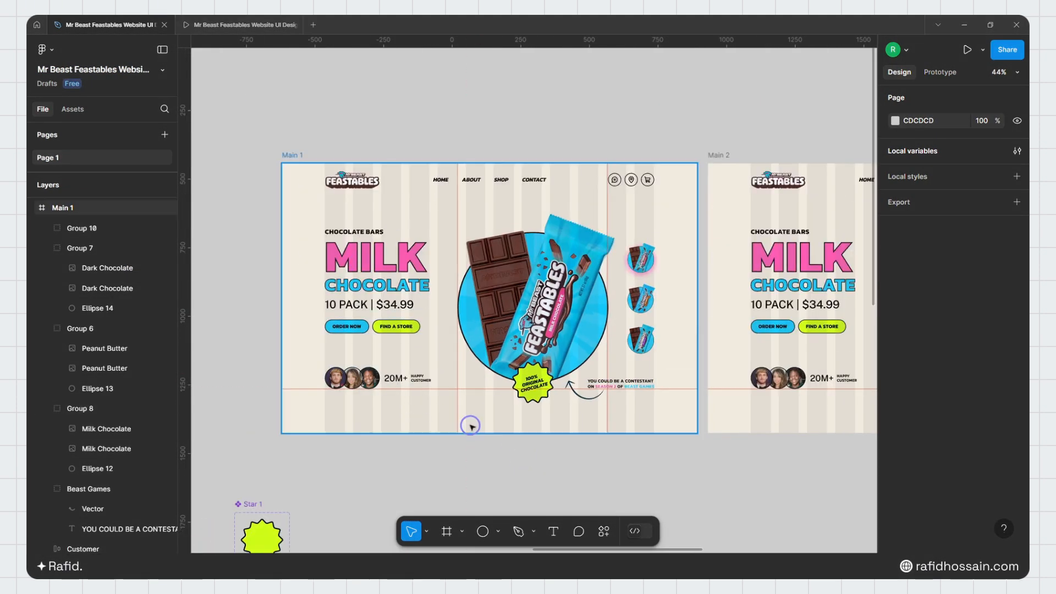
pyautogui.scroll(-3, 469, 424)
pyautogui.click(360, 245)
pyautogui.moveTo(361, 245); pyautogui.dragTo(365, 38)
pyautogui.scroll(-2, 419, 214)
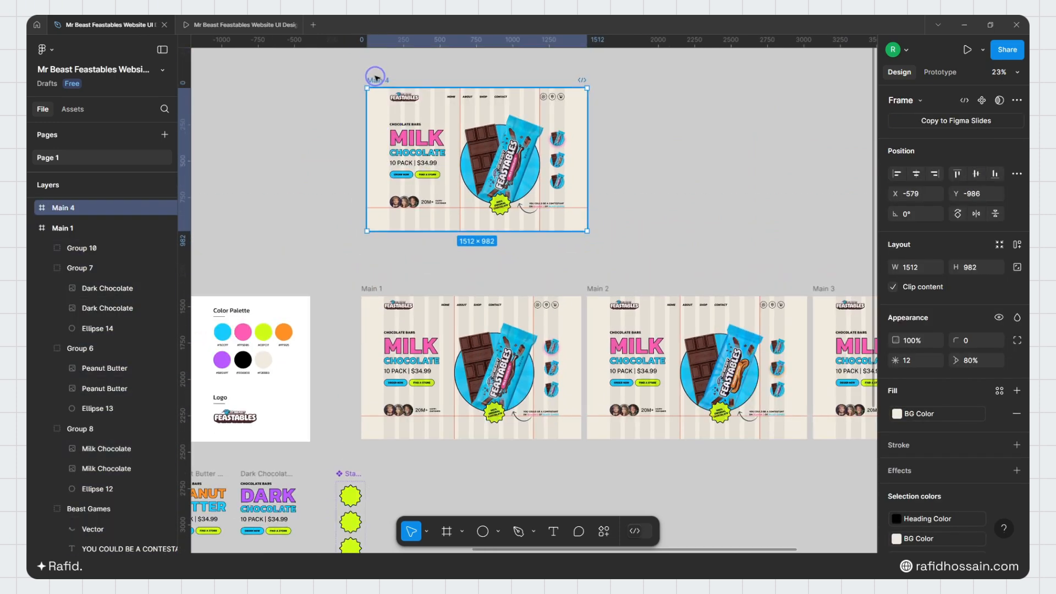
pyautogui.moveTo(373, 78); pyautogui.dragTo(379, 103)
pyautogui.doubleClick(379, 103)
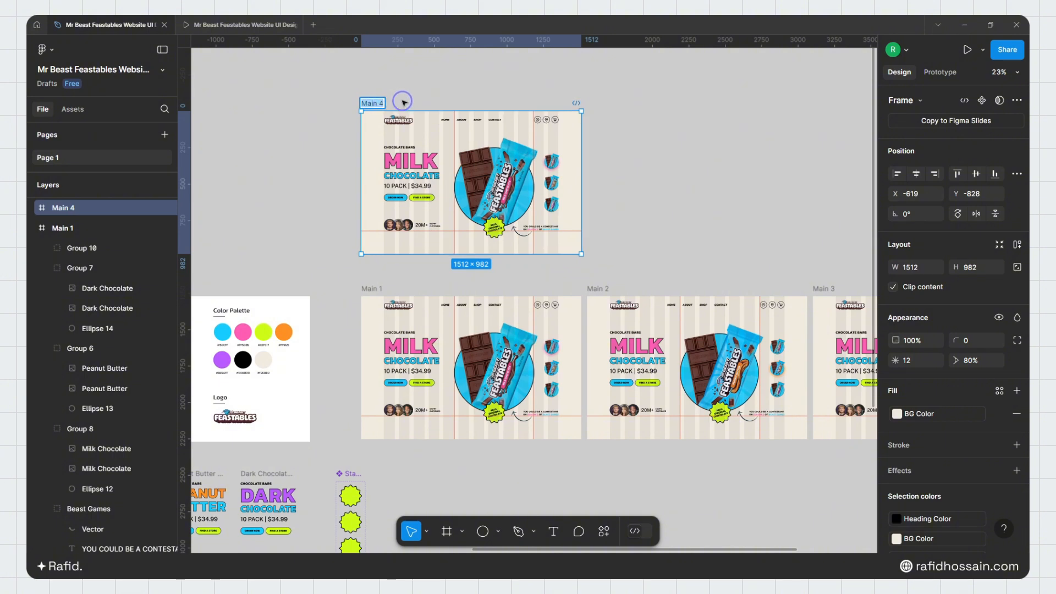
pyautogui.click(424, 91)
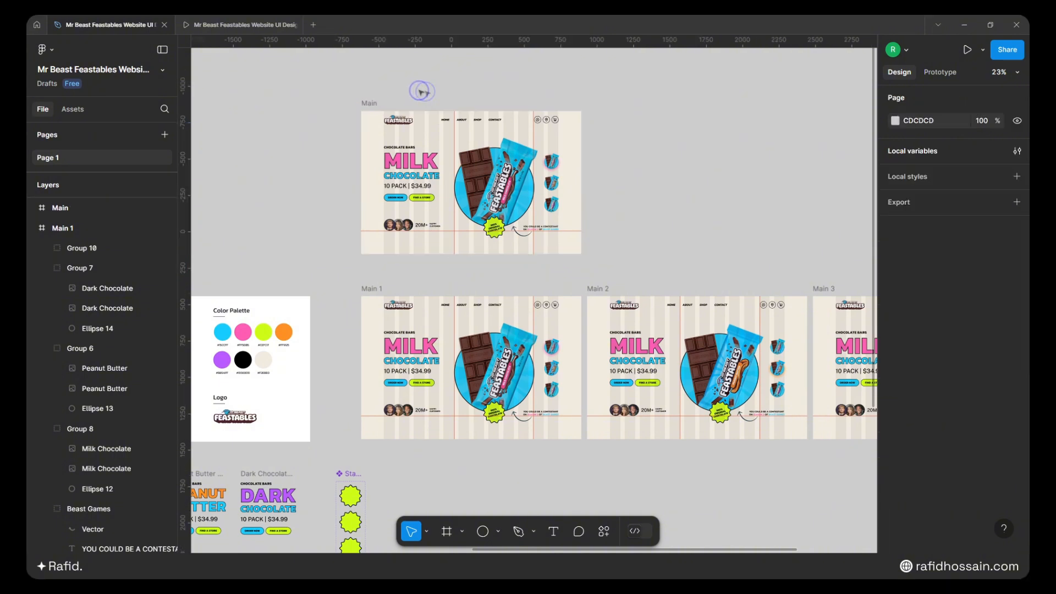
# Step: Move the Main frame's Header group up to Y -66 and set its opacity to 0%
pyautogui.scroll(5, 422, 90)
pyautogui.scroll(-1, 385, 146)
pyautogui.click(381, 172)
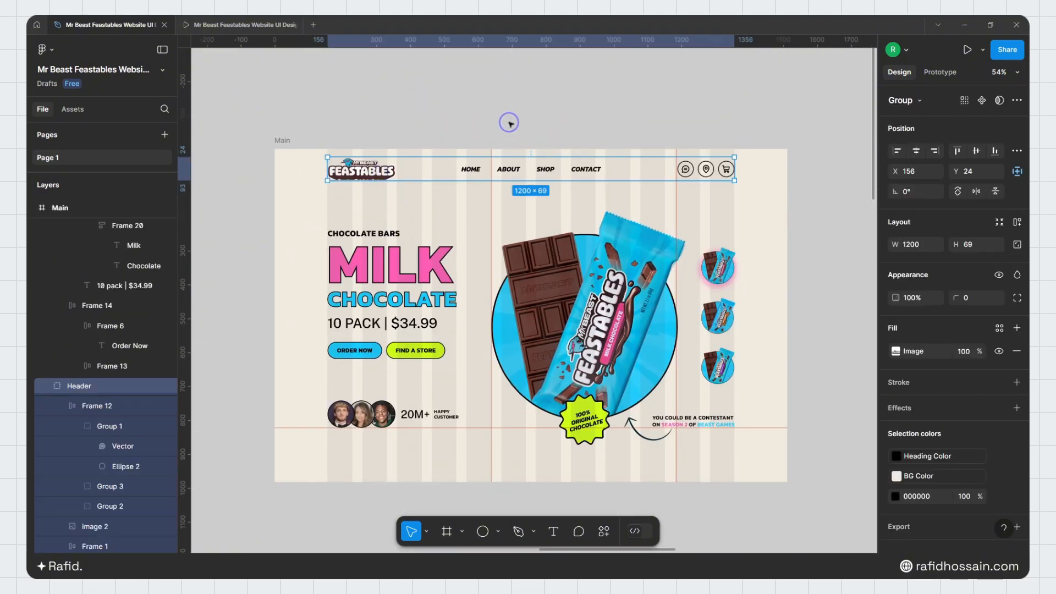
pyautogui.hotkey('shift', 'Up')
pyautogui.hotkey('shift', 'Up')
pyautogui.hotkey('shift', 'Up')
pyautogui.hotkey('shift', 'Up')
pyautogui.hotkey('shift', 'Up')
pyautogui.hotkey('shift', 'Up')
pyautogui.hotkey('shift', 'Up')
pyautogui.hotkey('shift', 'Up')
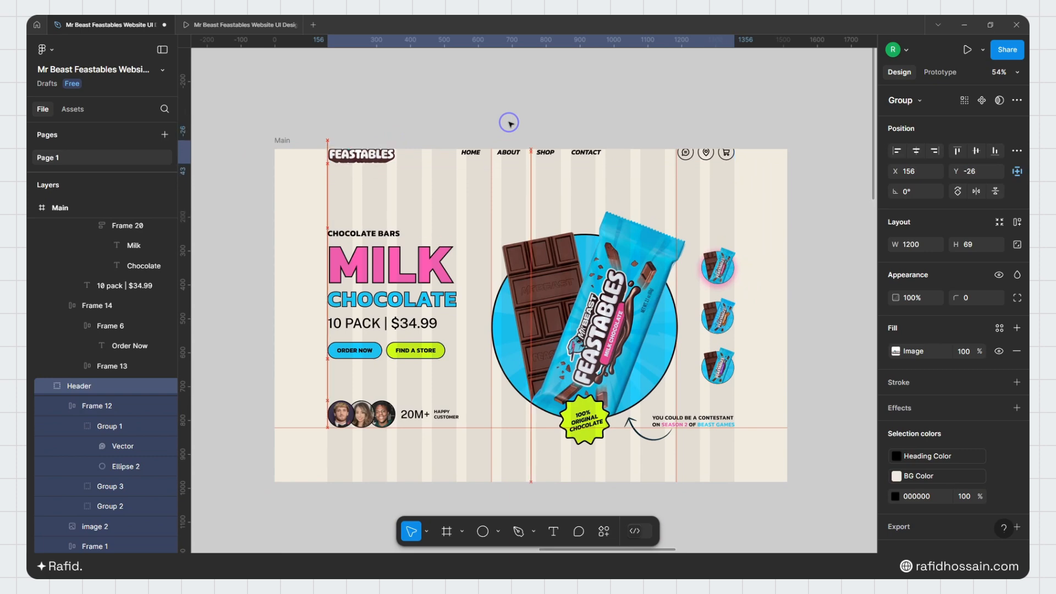
pyautogui.hotkey('shift', 'Up')
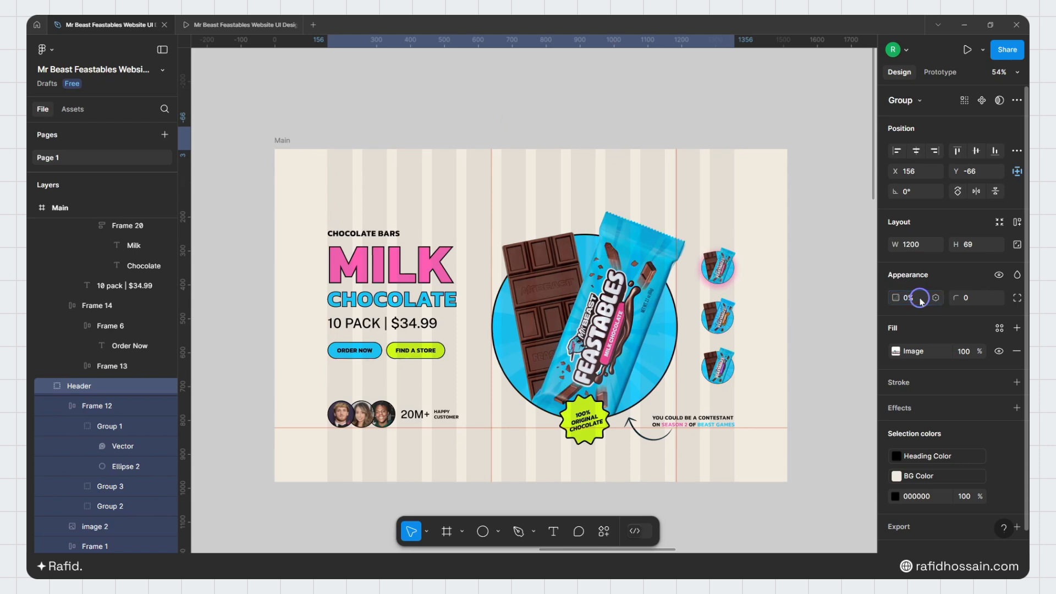
# Step: Shift the Main frame's Milk Chocolate Content block left to X 46 and set its opacity to 0%
pyautogui.click(425, 290)
pyautogui.hotkey('shift', 'Left')
pyautogui.hotkey('shift', 'Left')
pyautogui.hotkey('shift', 'Left')
pyautogui.hotkey('shift', 'Left')
pyautogui.hotkey('shift', 'Left')
pyautogui.hotkey('shift', 'Left')
pyautogui.hotkey('shift', 'Left')
pyautogui.hotkey('shift', 'Left')
pyautogui.hotkey('shift', 'Left')
pyautogui.hotkey('shift', 'Left')
pyautogui.hotkey('shift', 'Left')
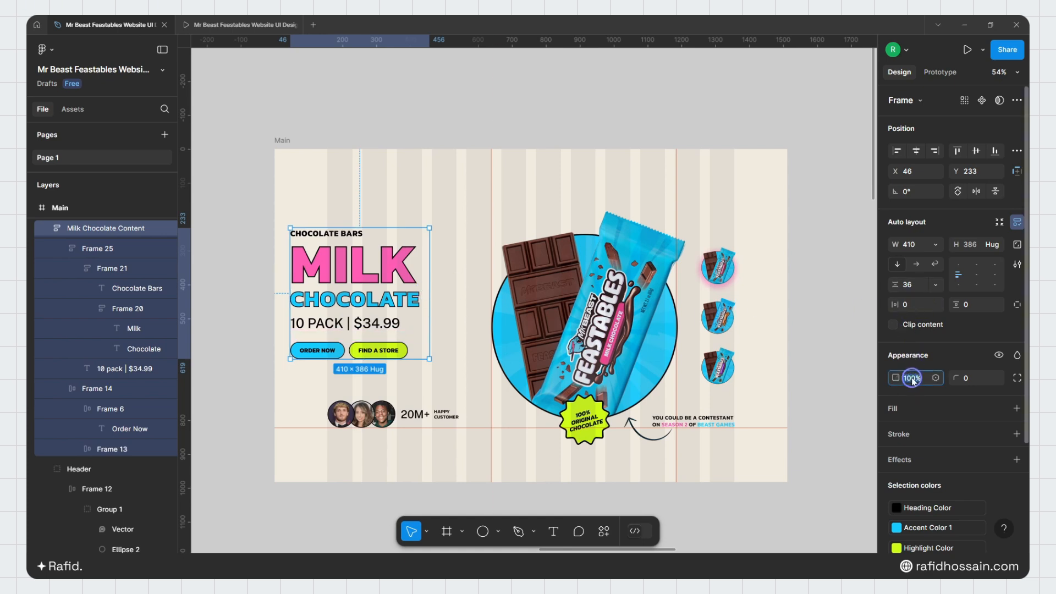
pyautogui.write('0')
pyautogui.press('Return')
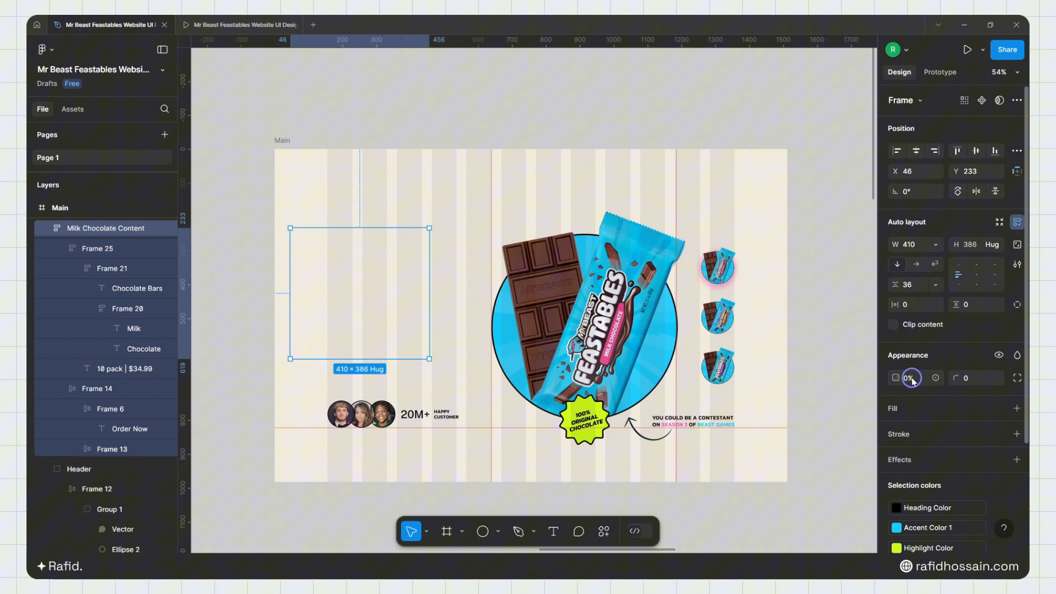
# Step: Move the Main frame's Customer block down to Y 832 and set its opacity to 0%
pyautogui.click(417, 418)
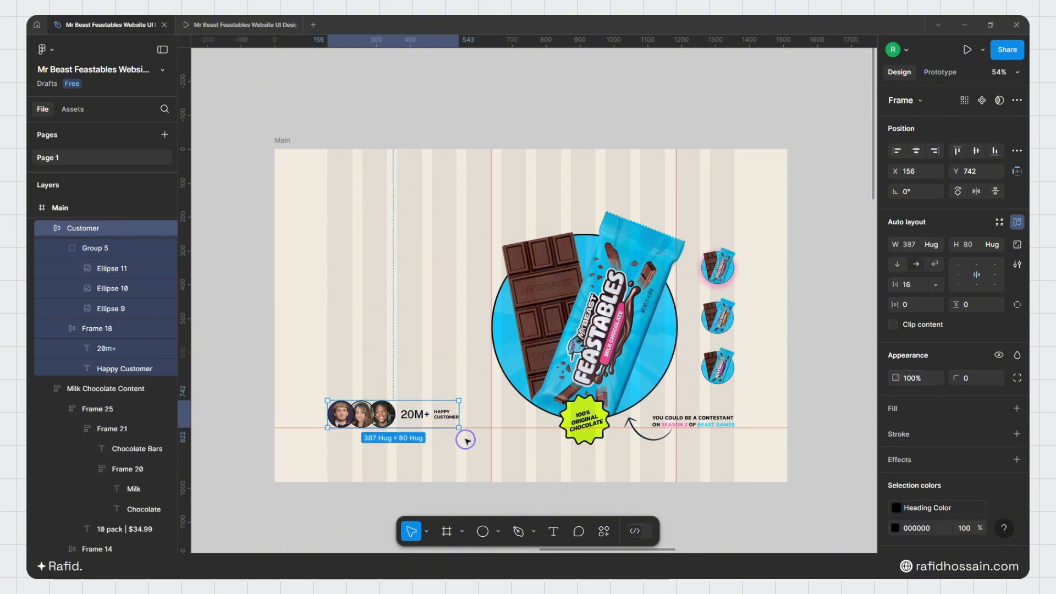
pyautogui.hotkey('shift', 'Down')
pyautogui.hotkey('shift', 'Down')
pyautogui.hotkey('shift', 'Down')
pyautogui.hotkey('shift', 'Down')
pyautogui.hotkey('shift', 'Down')
pyautogui.hotkey('shift', 'Down')
pyautogui.hotkey('shift', 'Down')
pyautogui.hotkey('shift', 'Down')
pyautogui.hotkey('shift', 'Down')
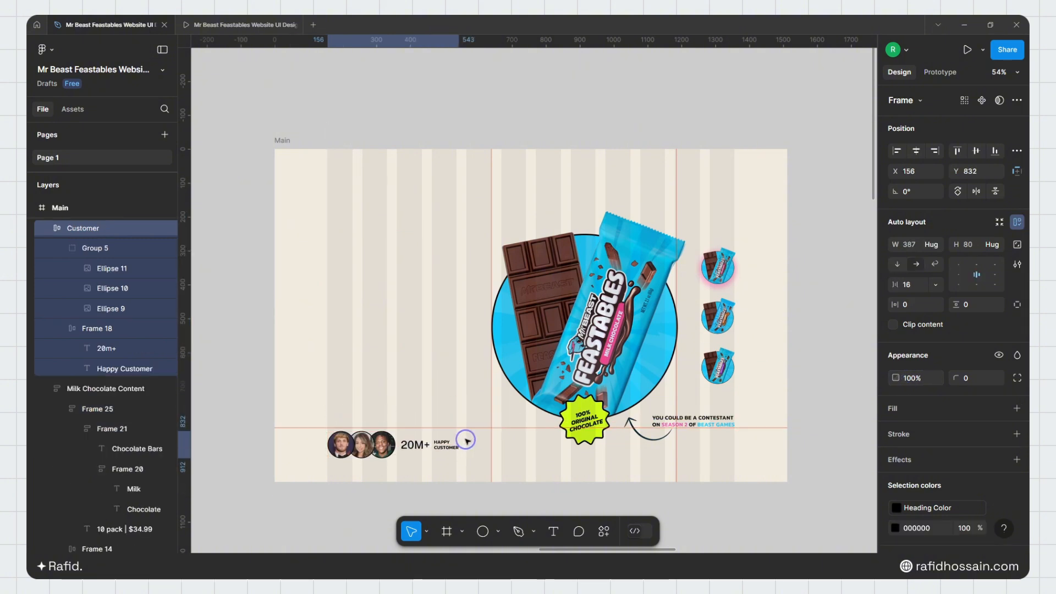
pyautogui.click(924, 378)
pyautogui.write('0')
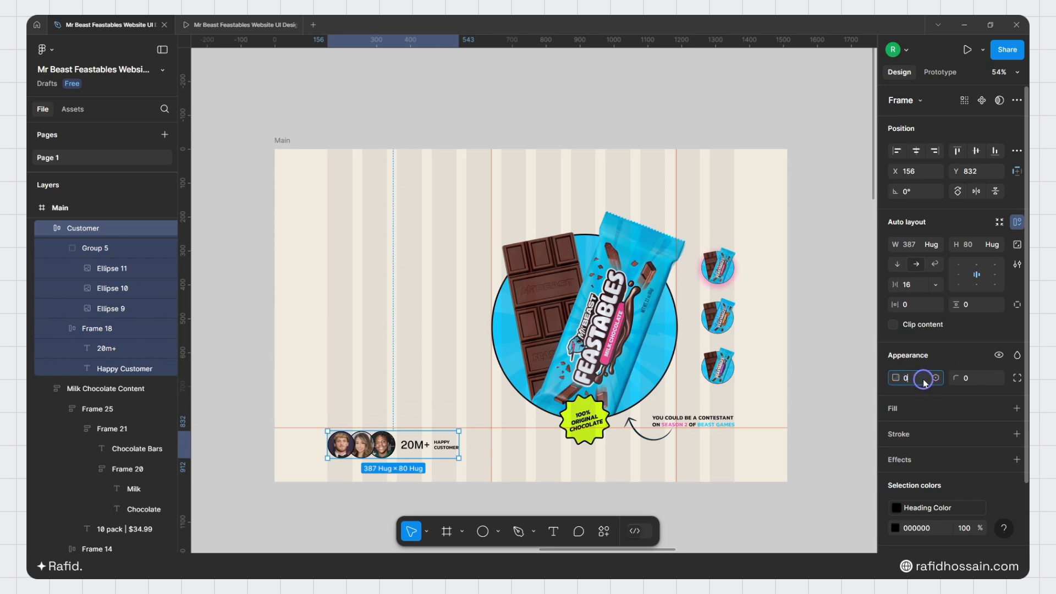
pyautogui.press('Return')
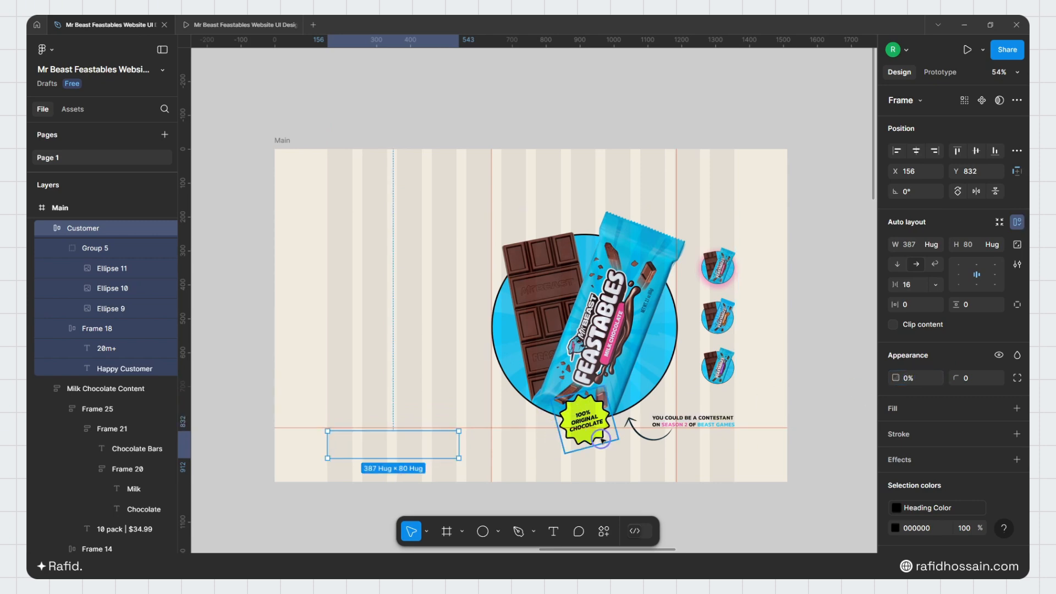
# Step: Shift the Main frame's Beast Games group right to X 1188 and set its opacity to 0%
pyautogui.click(711, 420)
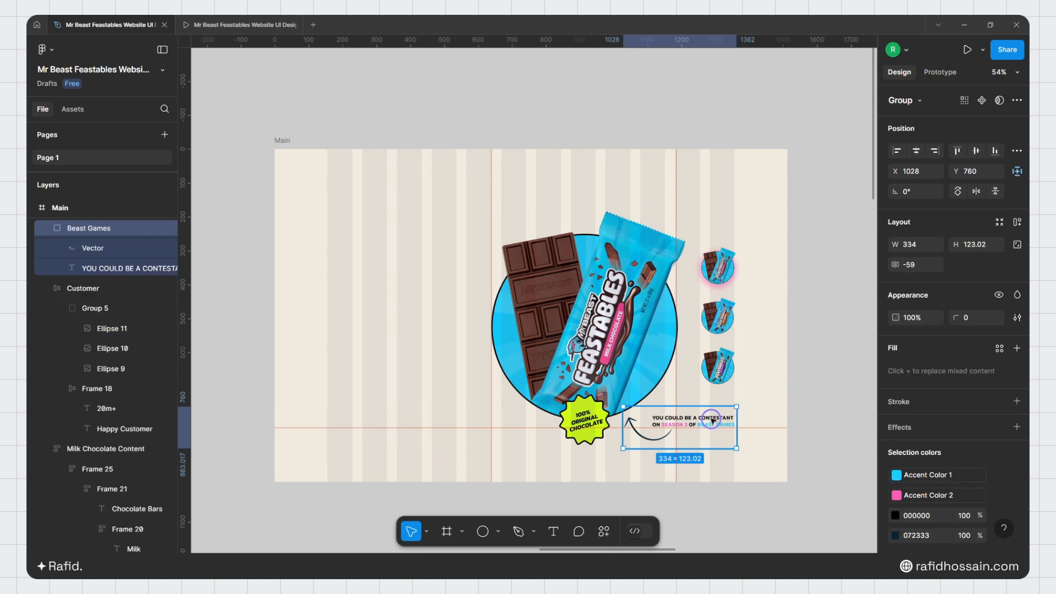
pyautogui.hotkey('shift', 'Right')
pyautogui.hotkey('shift', 'Right')
pyautogui.hotkey('shift', 'Right')
pyautogui.hotkey('shift', 'Right')
pyautogui.hotkey('shift', 'Right')
pyautogui.hotkey('shift', 'Right')
pyautogui.hotkey('shift', 'Right')
pyautogui.hotkey('shift', 'Right')
pyautogui.hotkey('shift', 'Right')
pyautogui.hotkey('shift', 'Right')
pyautogui.hotkey('shift', 'Right')
pyautogui.hotkey('shift', 'Right')
pyautogui.hotkey('shift', 'Right')
pyautogui.hotkey('shift', 'Right')
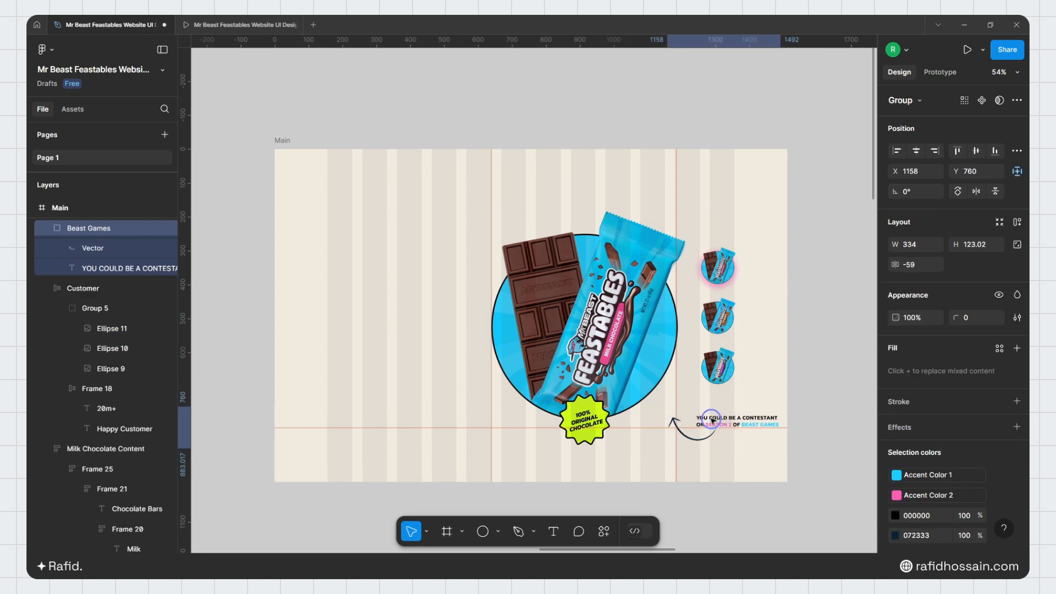
pyautogui.hotkey('shift', 'Right')
pyautogui.hotkey('shift', 'Right')
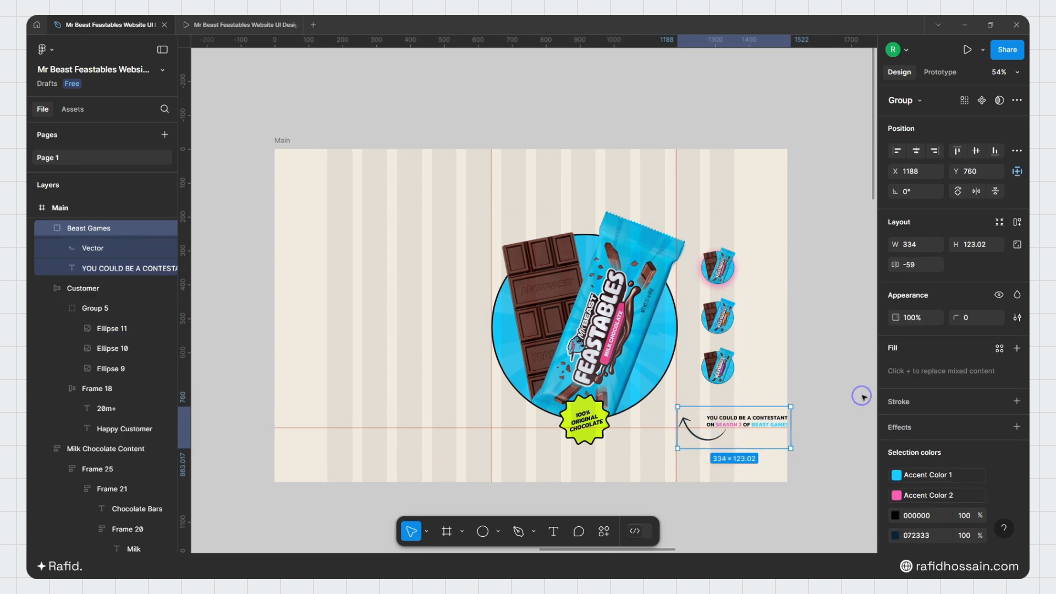
pyautogui.click(919, 322)
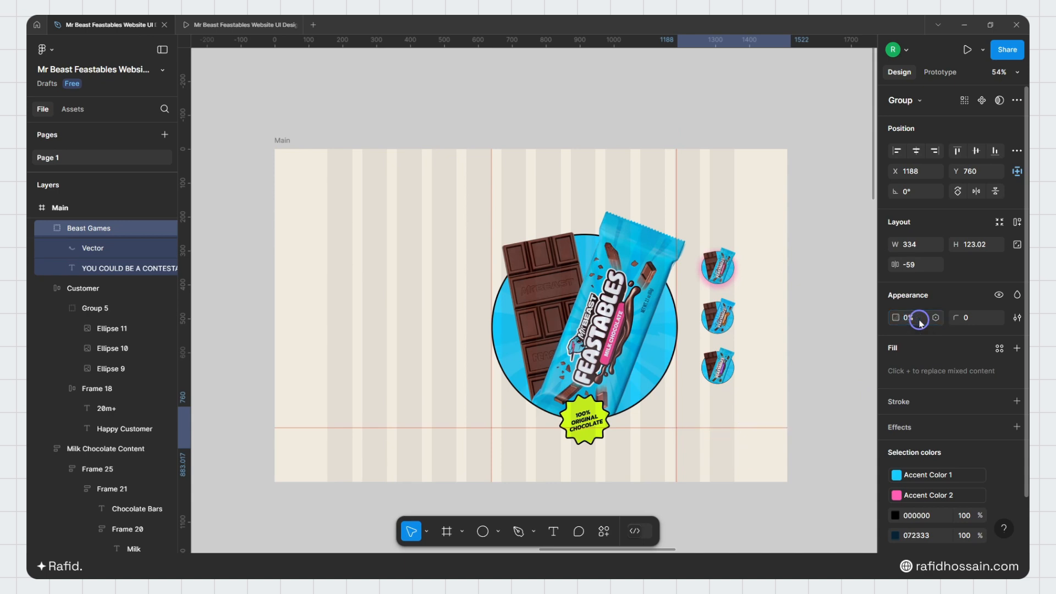
# Step: Set the opacity of the Main frame's two lower chocolate thumbnail groups to 0%
pyautogui.click(718, 317)
pyautogui.keyDown('shift'); pyautogui.click(718, 366); pyautogui.keyUp('shift')
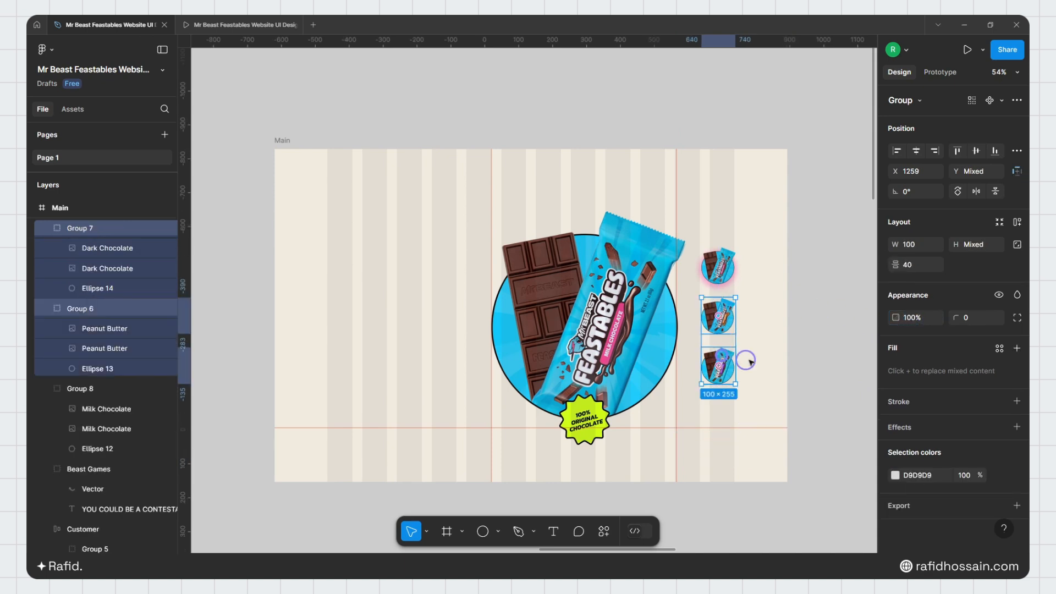
pyautogui.click(913, 318)
pyautogui.write('0')
pyautogui.press('Return')
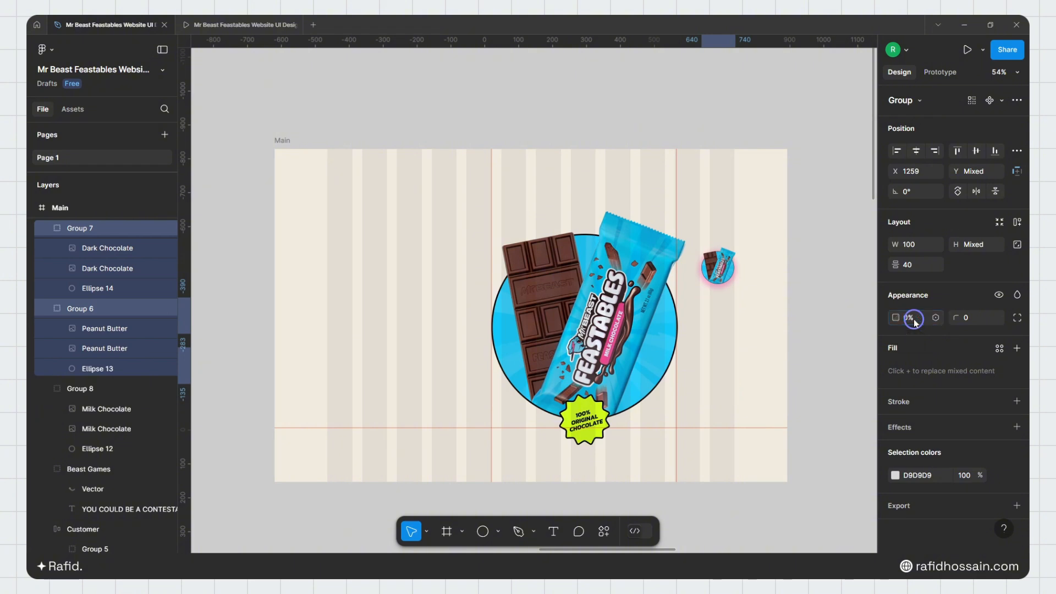
# Step: Scale the Main frame's large Milk Chocolate image to 400 wide and reposition it at X 713, Y 228
pyautogui.click(614, 286)
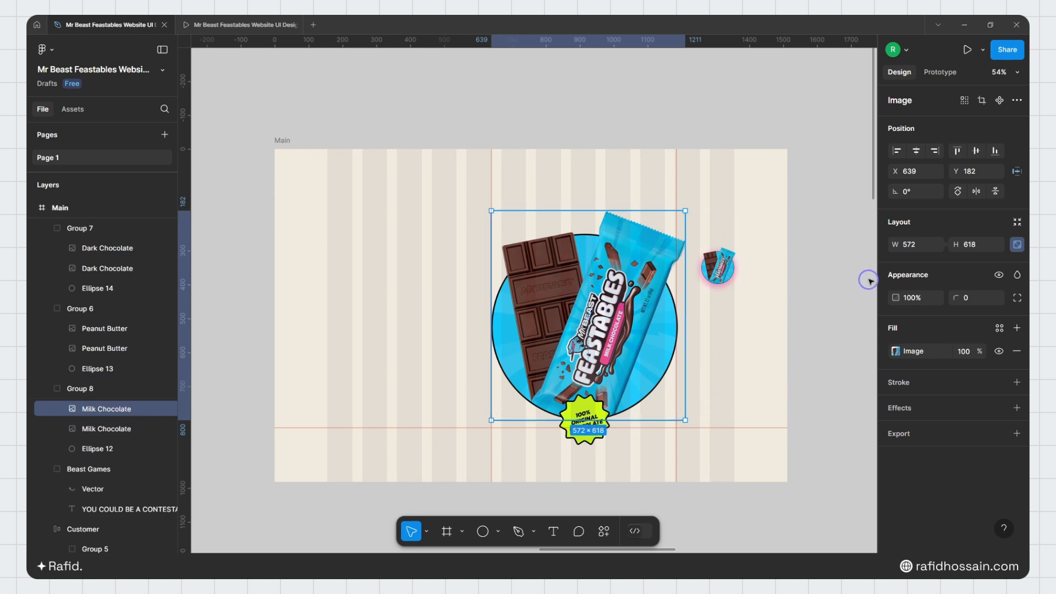
pyautogui.click(910, 249)
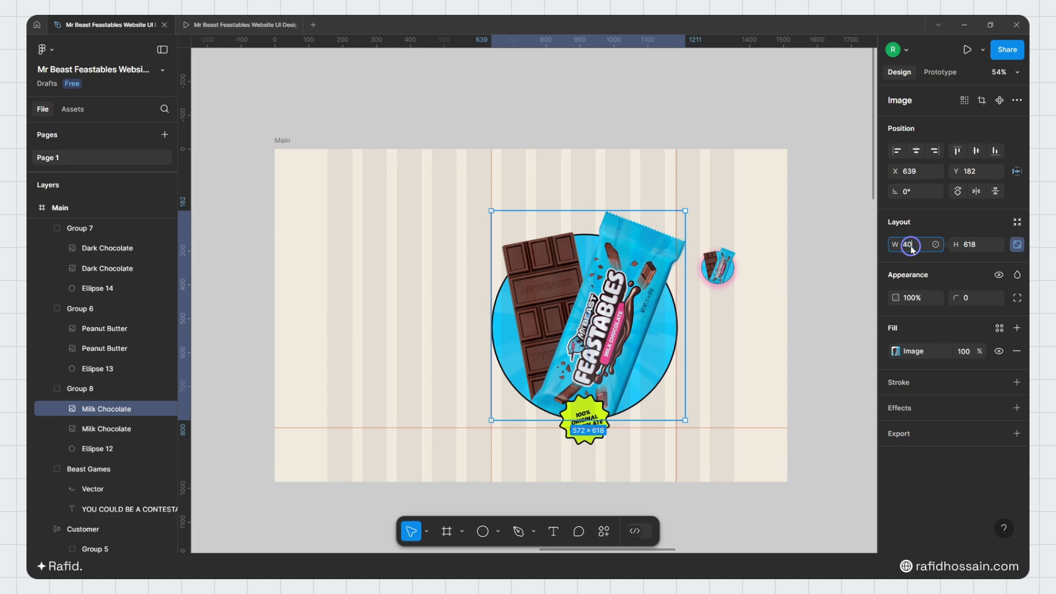
pyautogui.press('Return')
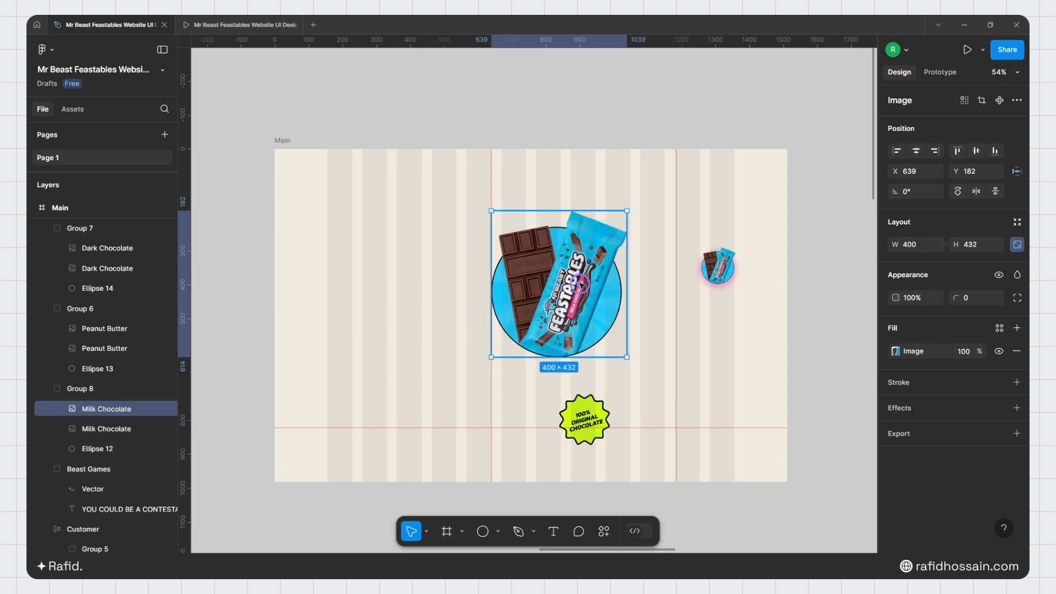
pyautogui.moveTo(582, 285); pyautogui.dragTo(605, 302)
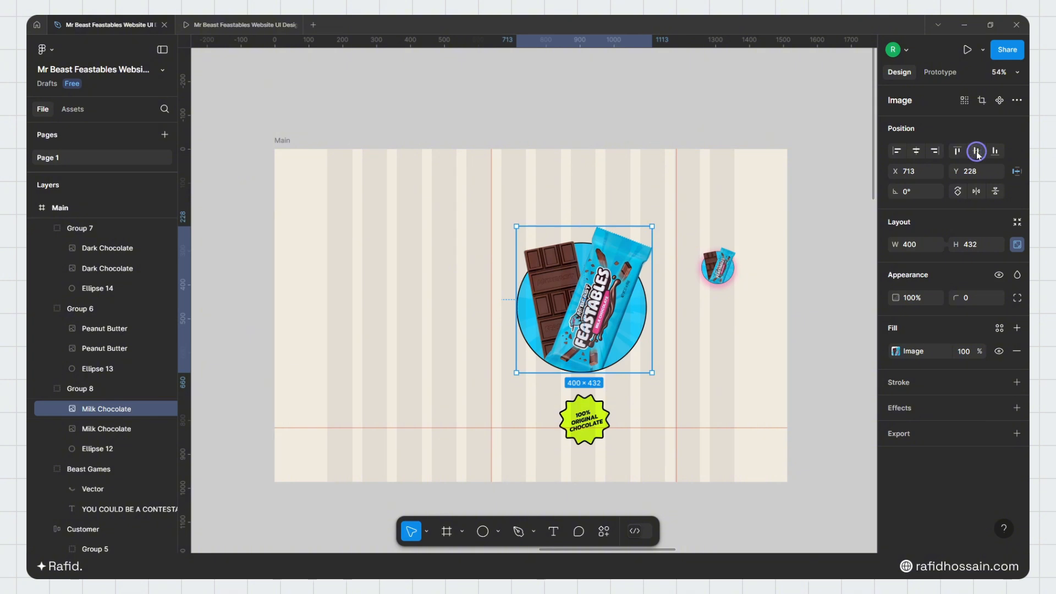
# Step: Set the large Milk Chocolate image, its small thumbnail image and the ellipse behind the thumbnail to 0% opacity
pyautogui.click(911, 297)
pyautogui.write('0')
pyautogui.press('Return')
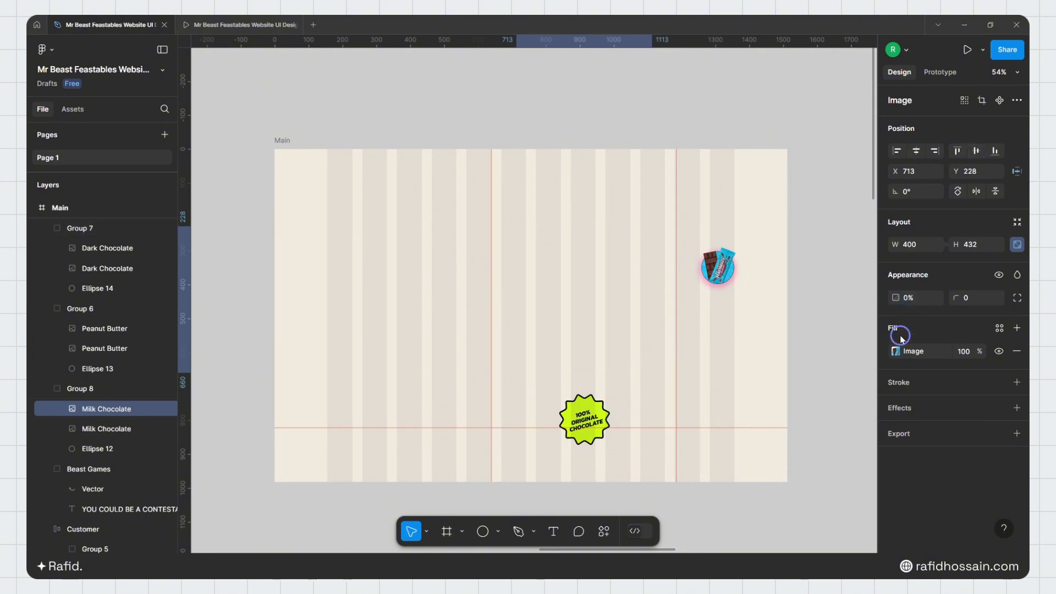
pyautogui.click(718, 266)
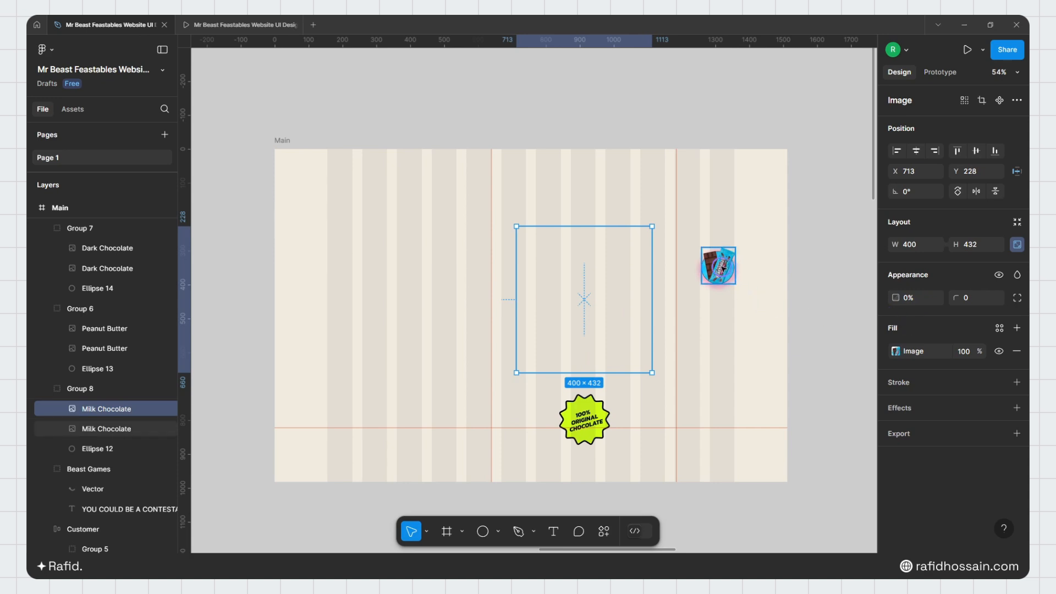
pyautogui.keyDown('shift'); pyautogui.click(104, 448); pyautogui.keyUp('shift')
pyautogui.click(910, 300)
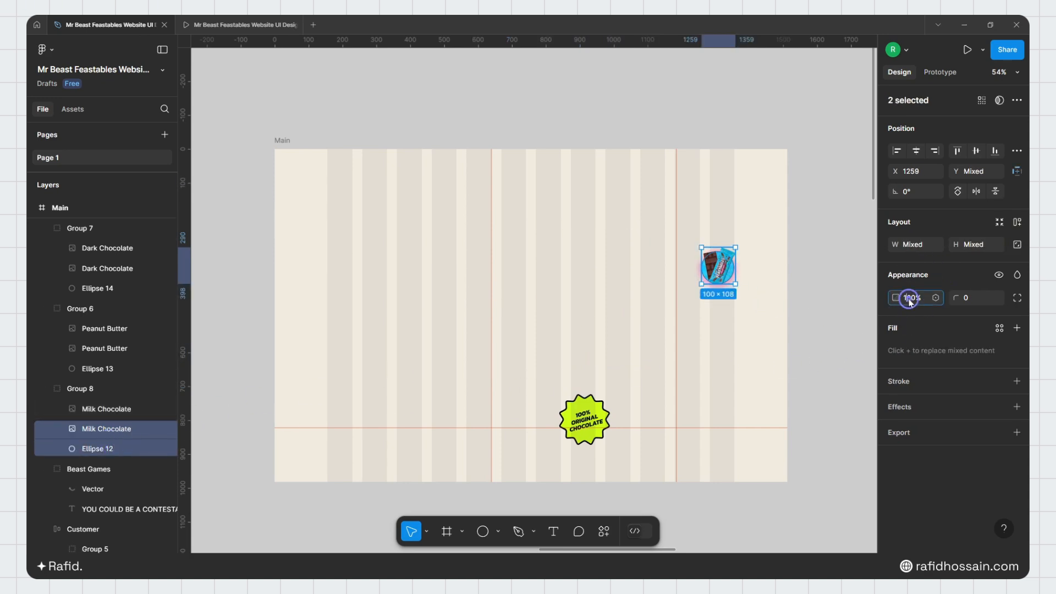
pyautogui.write('0')
pyautogui.press('Return')
# Step: Move the Main frame's 100% Original Chocolate badge down to Y 811.43 and set its opacity to 0%
pyautogui.click(609, 427)
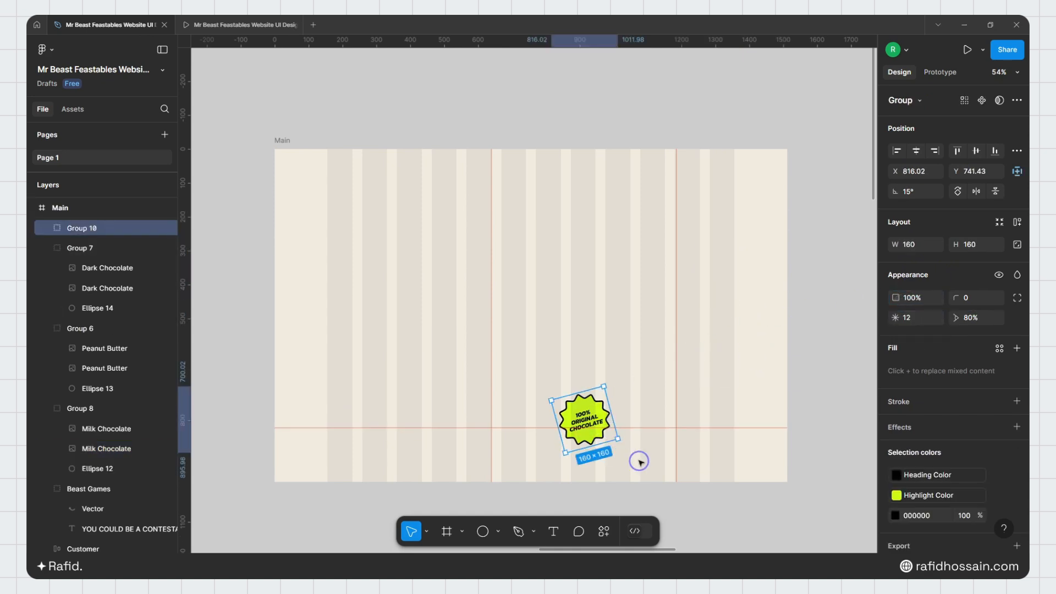
pyautogui.hotkey('shift', 'Down')
pyautogui.hotkey('shift', 'Down')
pyautogui.hotkey('shift', 'Down')
pyautogui.hotkey('shift', 'Down')
pyautogui.hotkey('shift', 'Down')
pyautogui.hotkey('shift', 'Down')
pyautogui.hotkey('shift', 'Down')
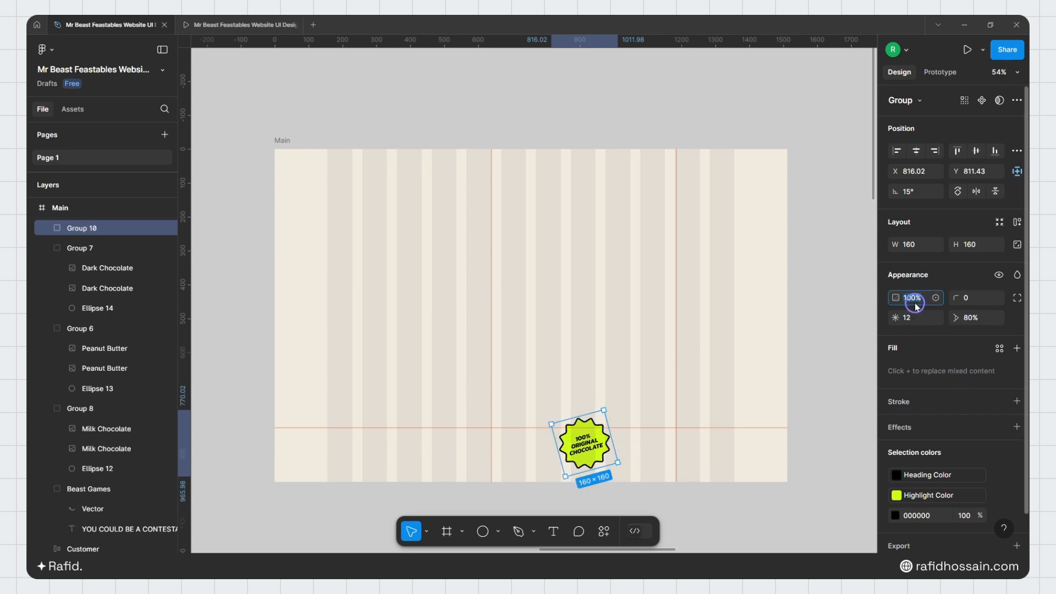
pyautogui.press('Return')
# Step: Add a prototype connection from the Main frame to the Main 1 frame
pyautogui.click(434, 118)
pyautogui.scroll(-3, 434, 118)
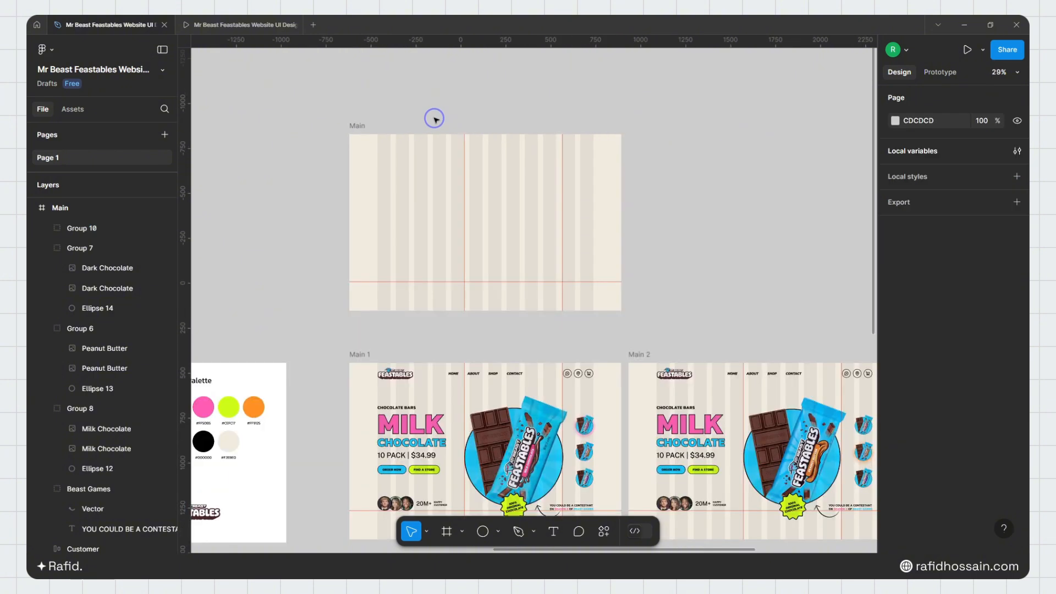
pyautogui.scroll(-2, 397, 109)
pyautogui.click(365, 120)
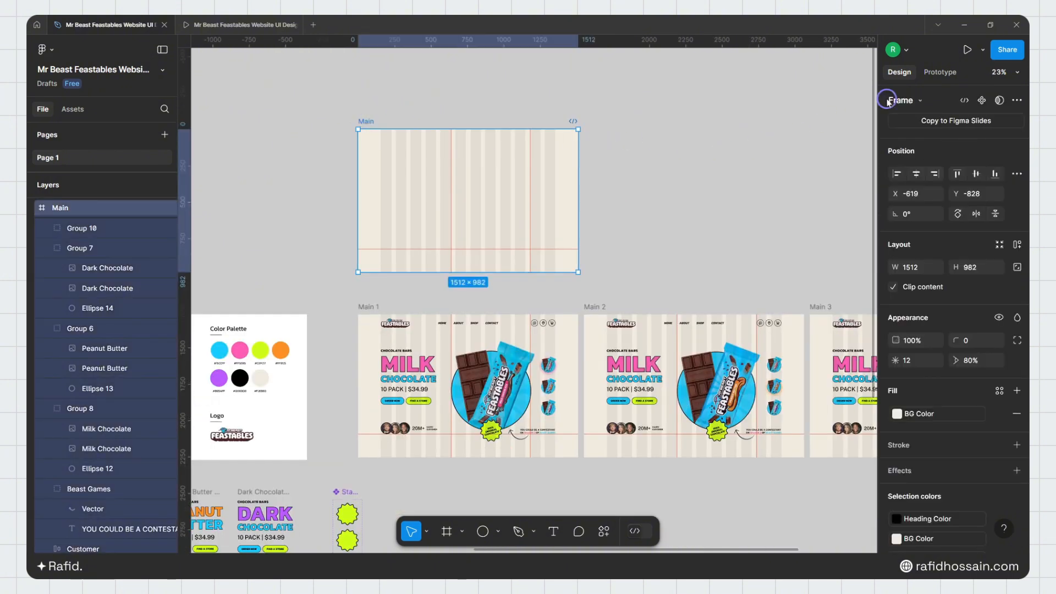
pyautogui.click(940, 73)
pyautogui.moveTo(468, 272); pyautogui.dragTo(463, 324)
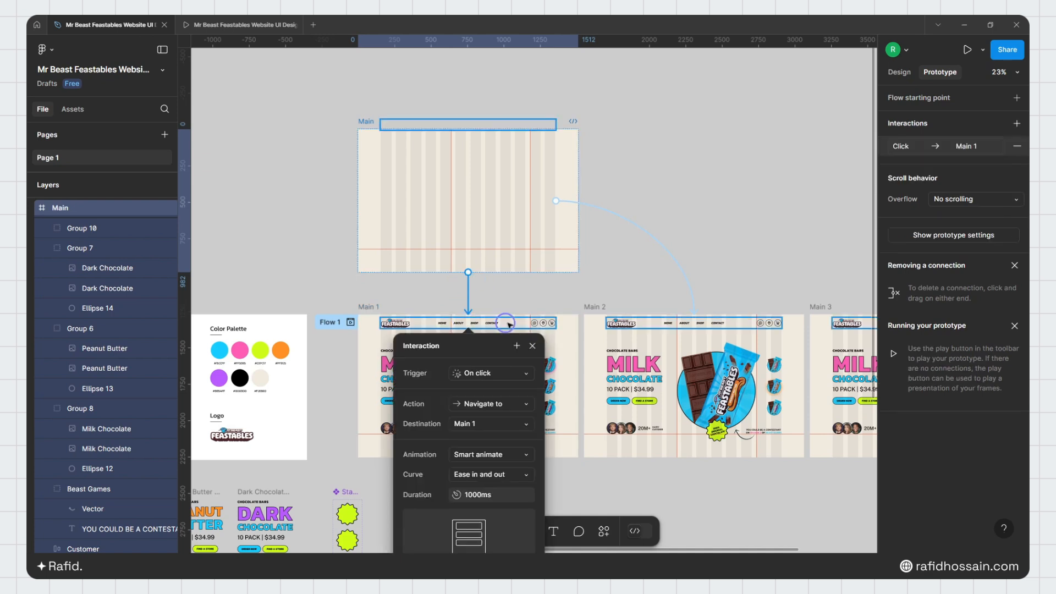
# Step: Change the trigger of the Main to Main 1 interaction to After delay and edit its delay time
pyautogui.click(474, 373)
pyautogui.click(480, 529)
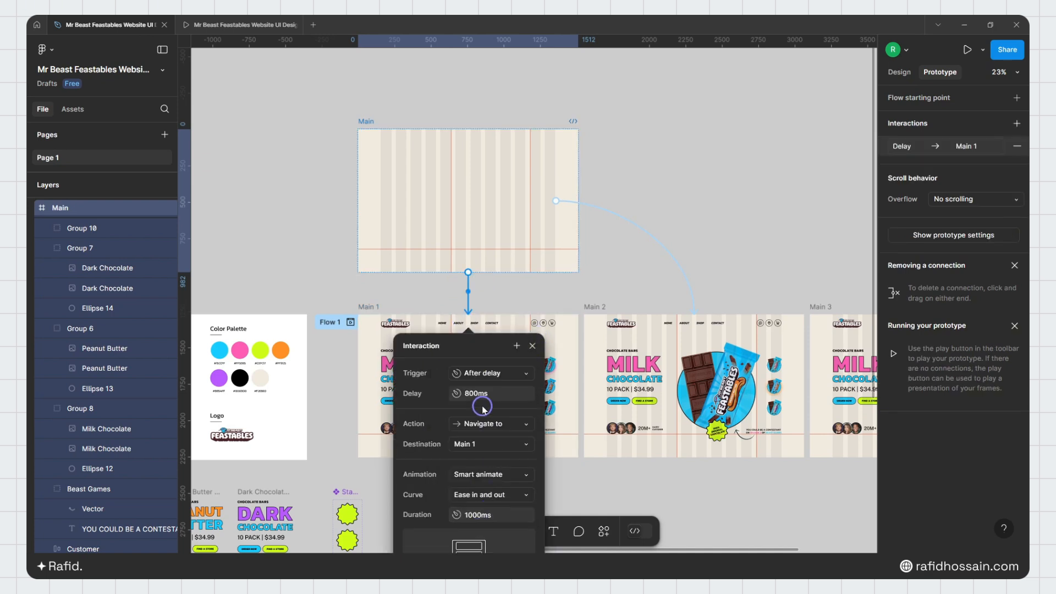
pyautogui.click(470, 395)
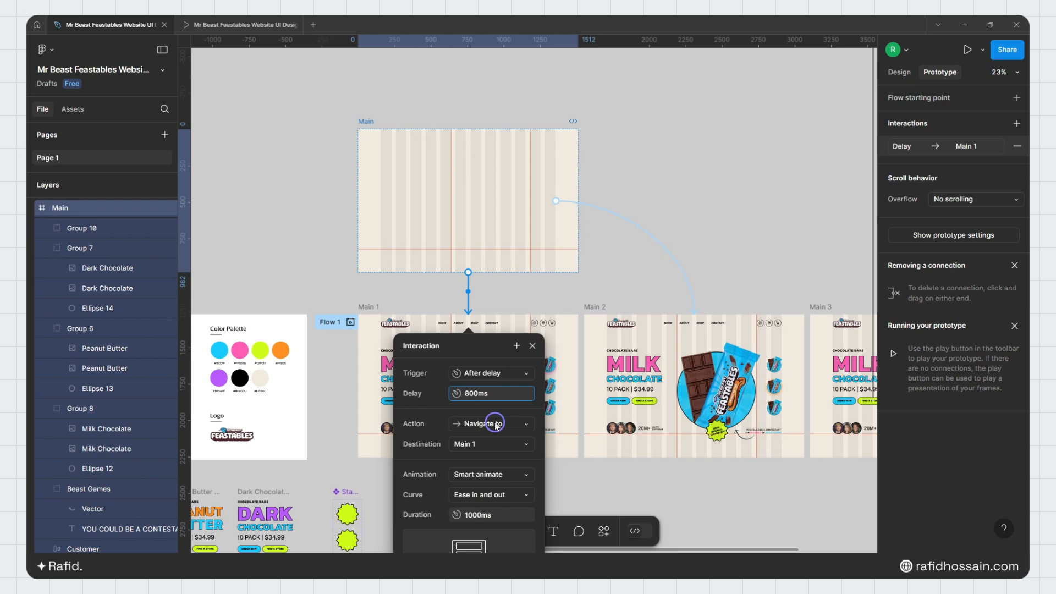
pyautogui.press('Return')
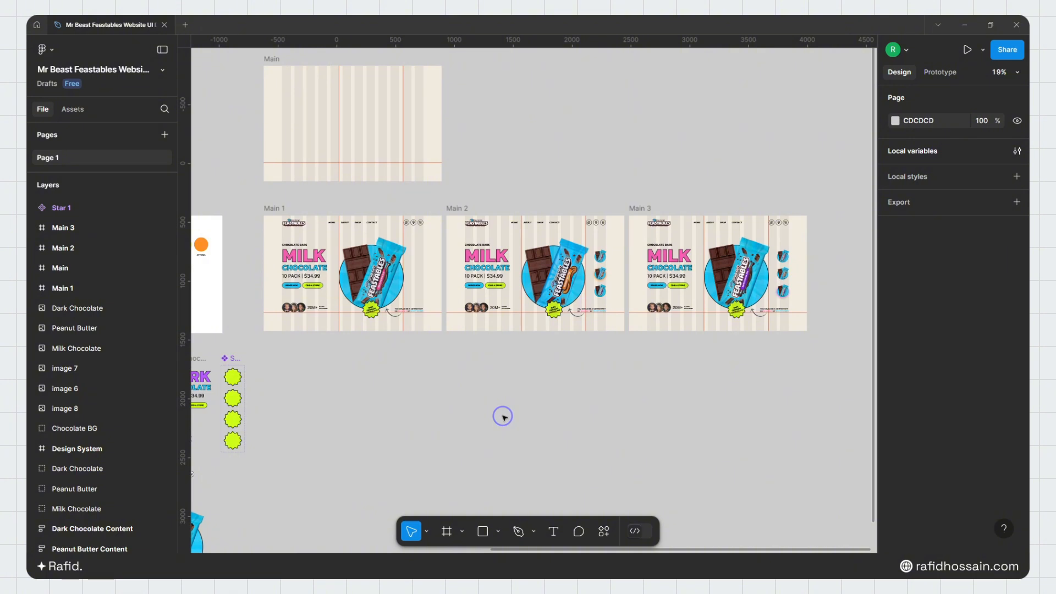
# Step: Place a copy of the Peanut Butter Content block on the canvas below the Main 2 frame
pyautogui.scroll(-5, 575, 347)
pyautogui.hotkey('ctrl', 'v')
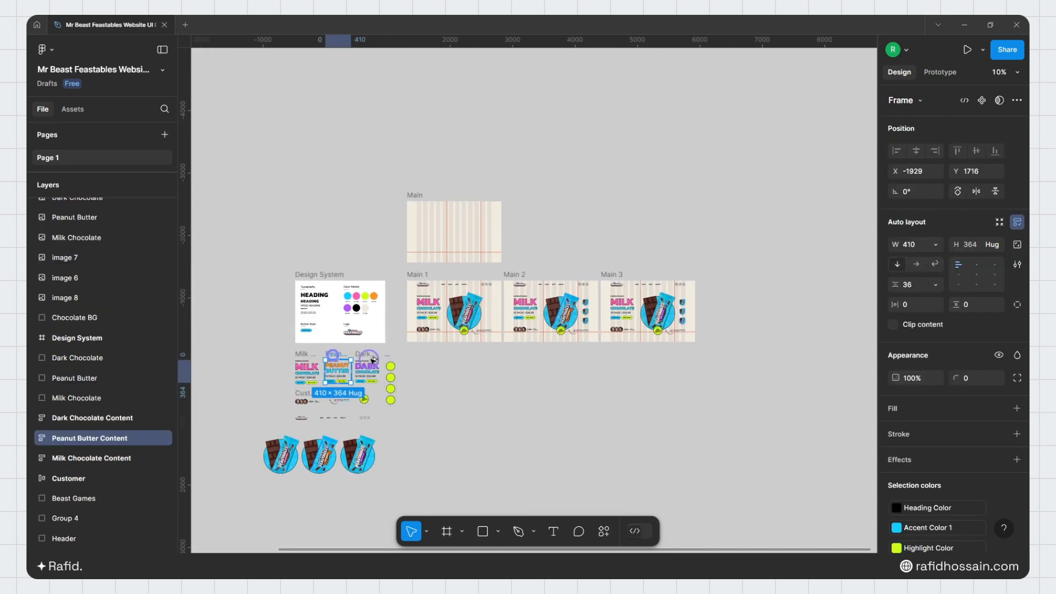
pyautogui.scroll(3, 542, 360)
pyautogui.scroll(3, 541, 360)
# Step: Replace Main 2's Milk Chocolate Content with the copied Peanut Butter Content block at X 156, about Y 243
pyautogui.click(495, 209)
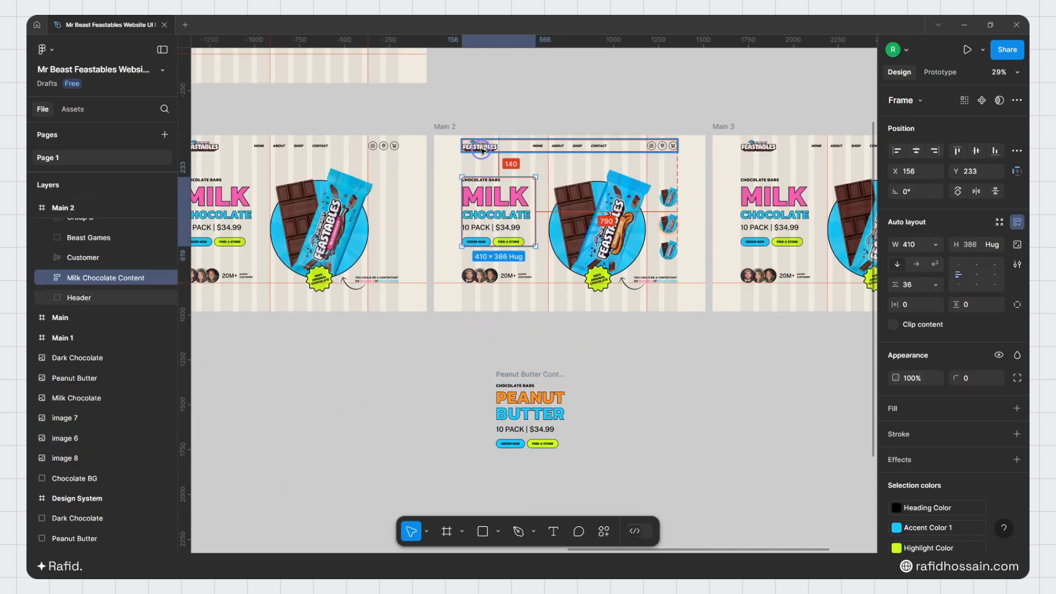
pyautogui.click(599, 384)
pyautogui.moveTo(536, 396); pyautogui.dragTo(479, 142)
pyautogui.hotkey('shift', 'Up')
pyautogui.hotkey('shift', 'Up')
pyautogui.hotkey('shift', 'Up')
pyautogui.hotkey('shift', 'Up')
pyautogui.hotkey('shift', 'Up')
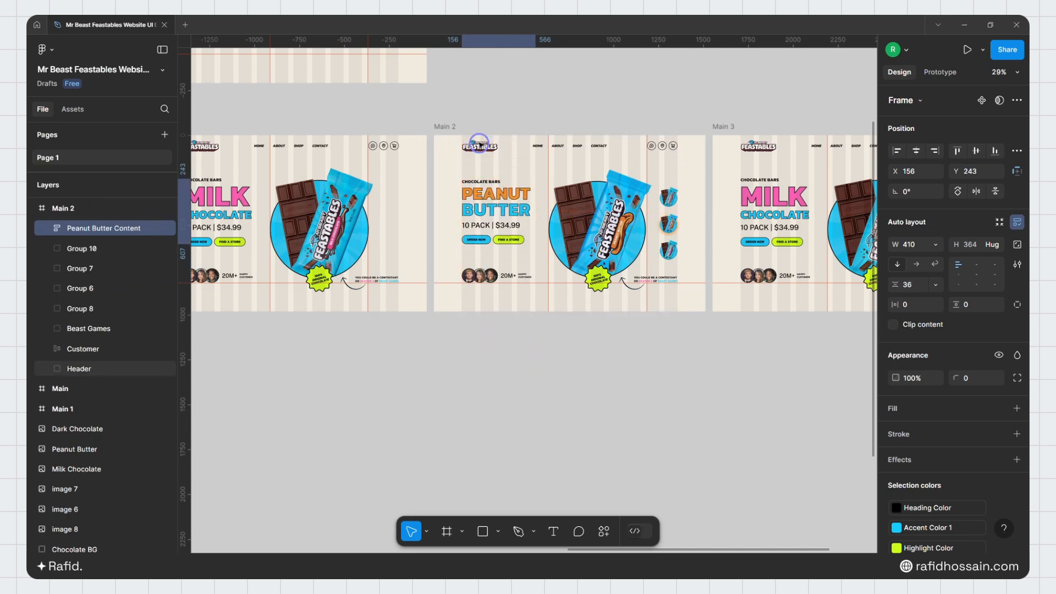
pyautogui.press('Down')
# Step: Duplicate the Dark Chocolate Content block onto the canvas below the Main 3 frame
pyautogui.scroll(-5, 473, 308)
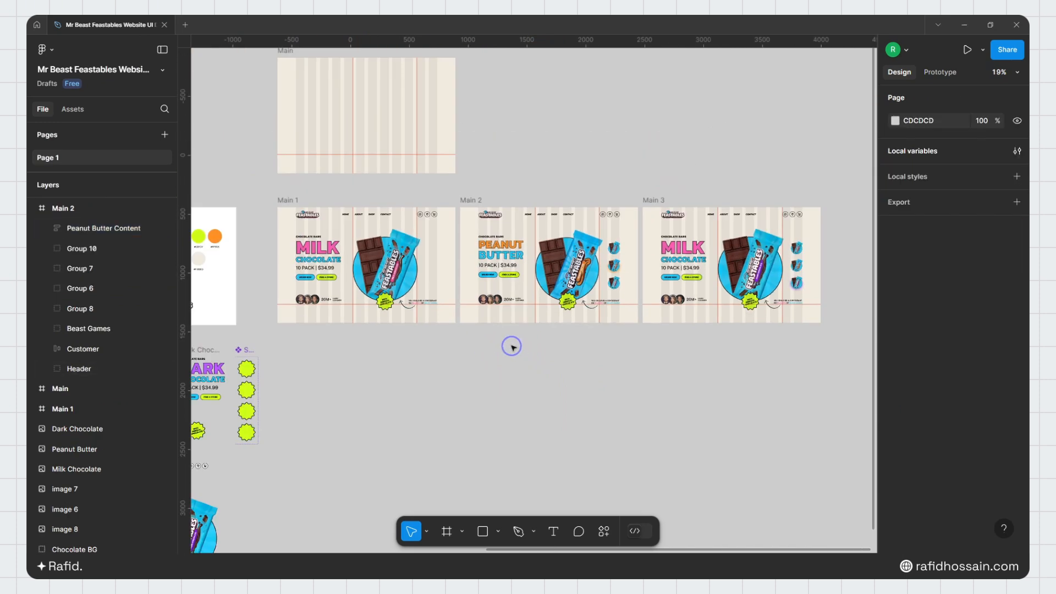
pyautogui.click(344, 346)
pyautogui.keyDown('alt'); pyautogui.moveTo(390, 348); pyautogui.dragTo(595, 346); pyautogui.keyUp('alt')
pyautogui.scroll(5, 675, 346)
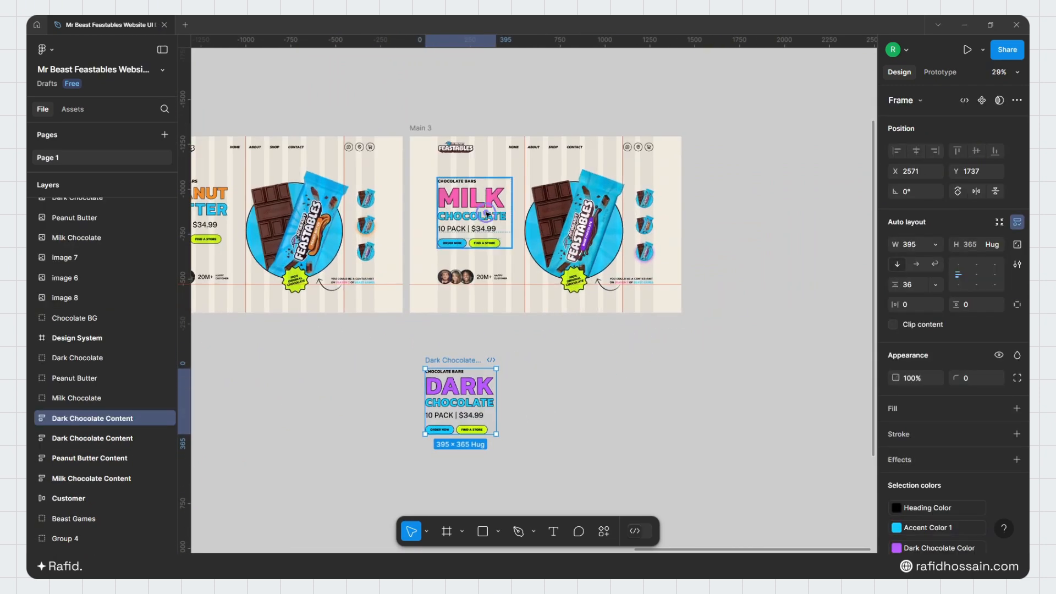
# Step: Replace Main 3's Milk Chocolate Content with the copied Dark Chocolate Content block at X 156, Y 233
pyautogui.click(468, 198)
pyautogui.press('Delete')
pyautogui.moveTo(459, 360); pyautogui.dragTo(471, 179)
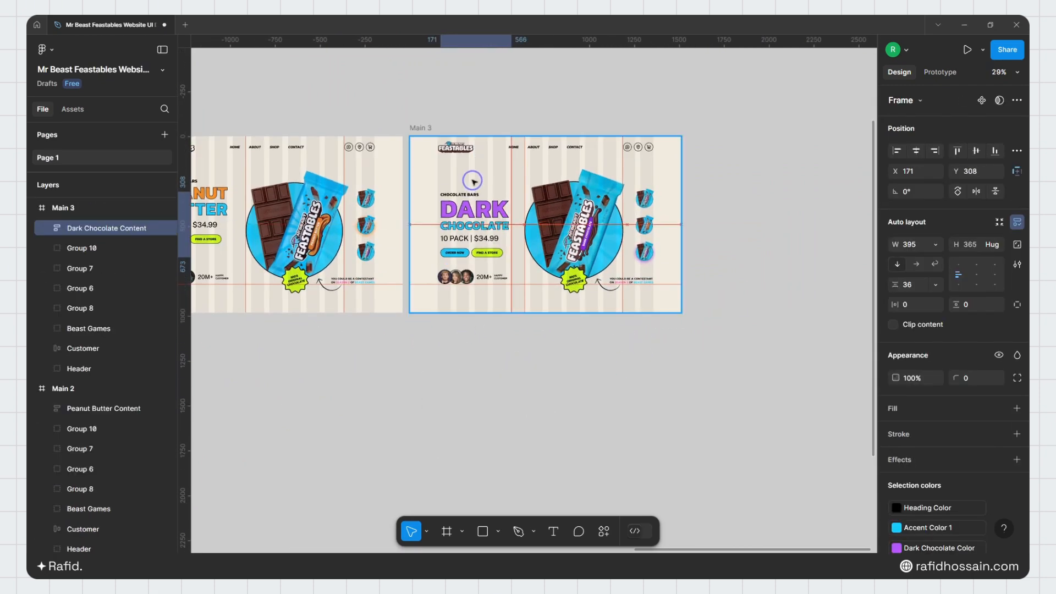
pyautogui.press('Up')
pyautogui.hotkey('shift', 'Up')
pyautogui.hotkey('shift', 'Up')
pyautogui.hotkey('shift', 'Up')
pyautogui.hotkey('shift', 'Up')
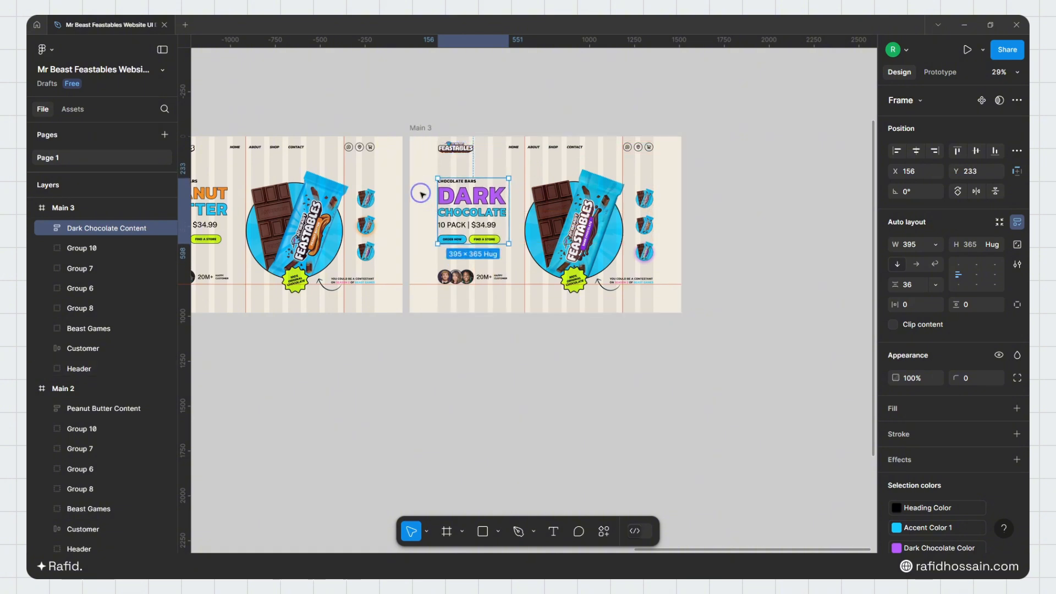
pyautogui.click(594, 353)
# Step: Preview the prototype and switch from Milk Chocolate to the Peanut Butter and Dark Chocolate flavours using the thumbnails
pyautogui.scroll(-4, 698, 362)
pyautogui.scroll(-2, 698, 362)
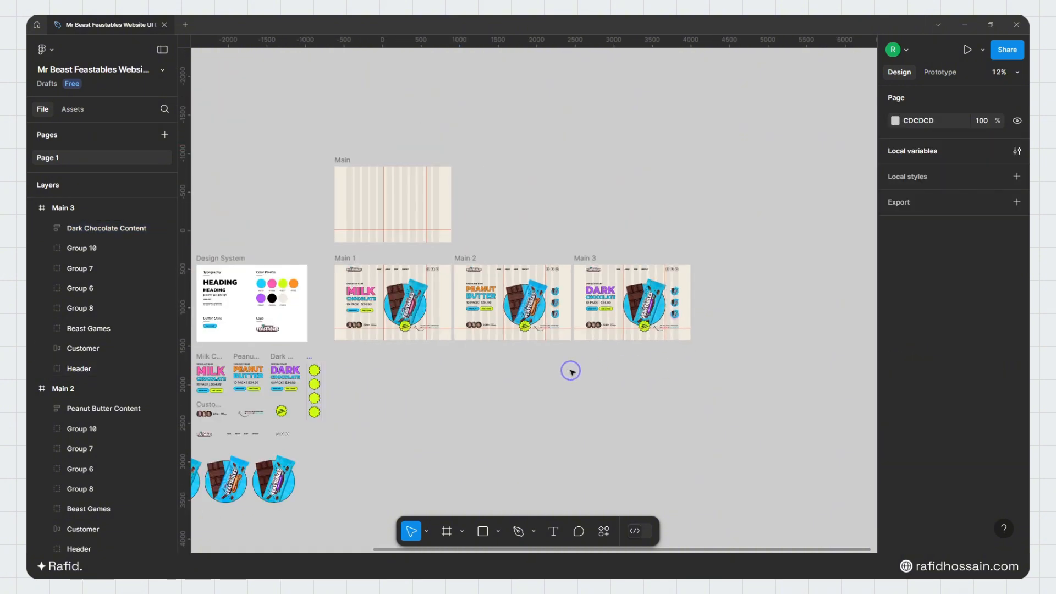
pyautogui.scroll(3, 570, 372)
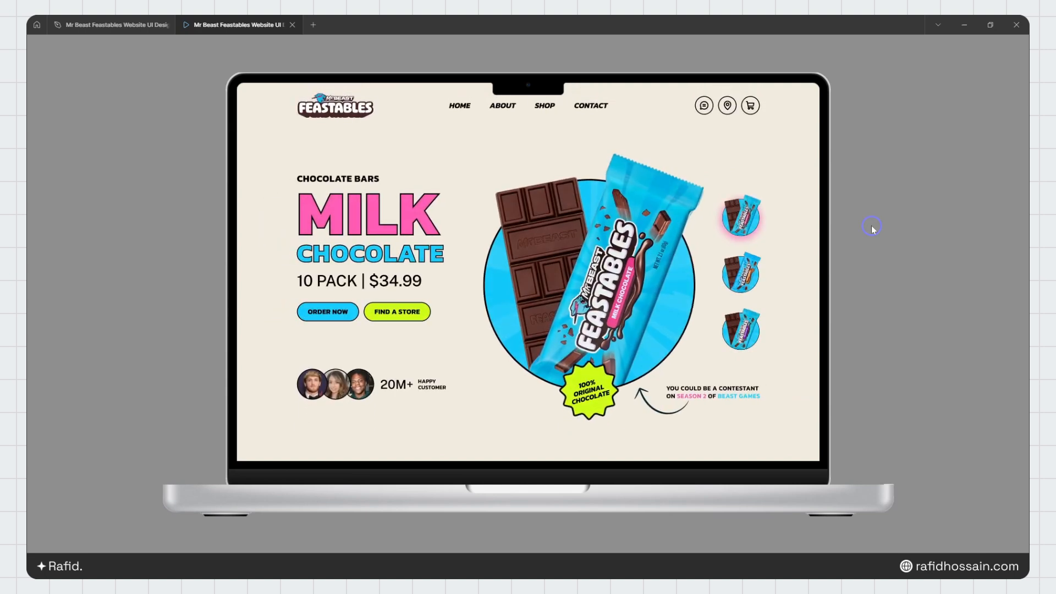
pyautogui.click(759, 263)
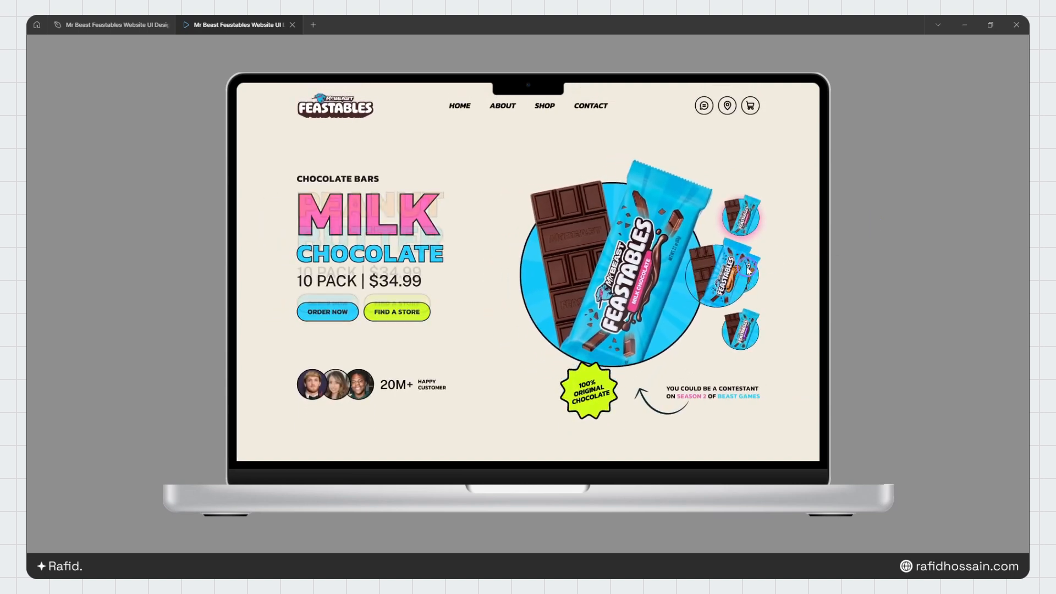
pyautogui.click(743, 328)
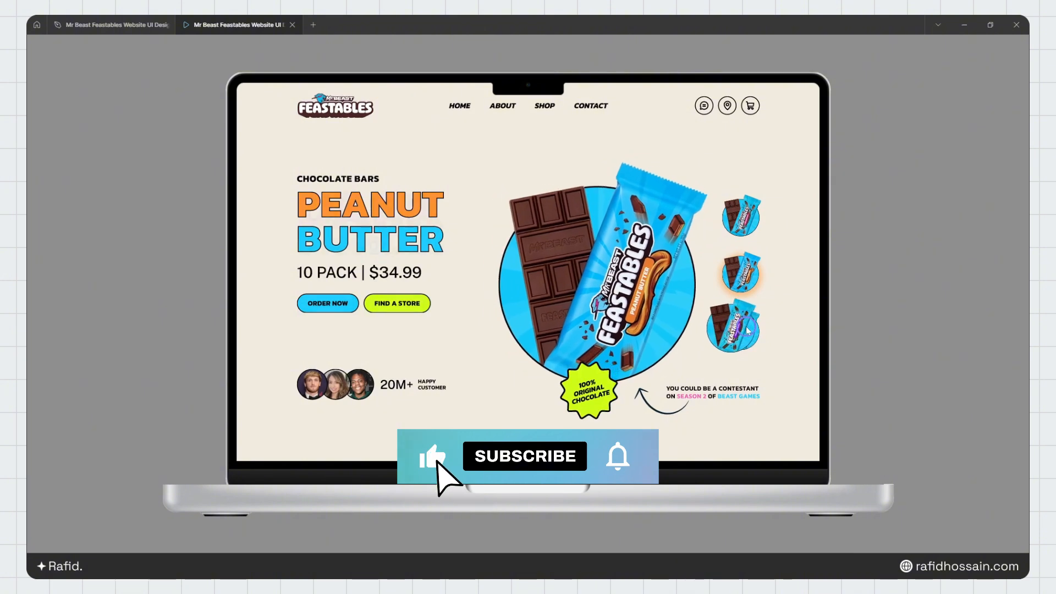